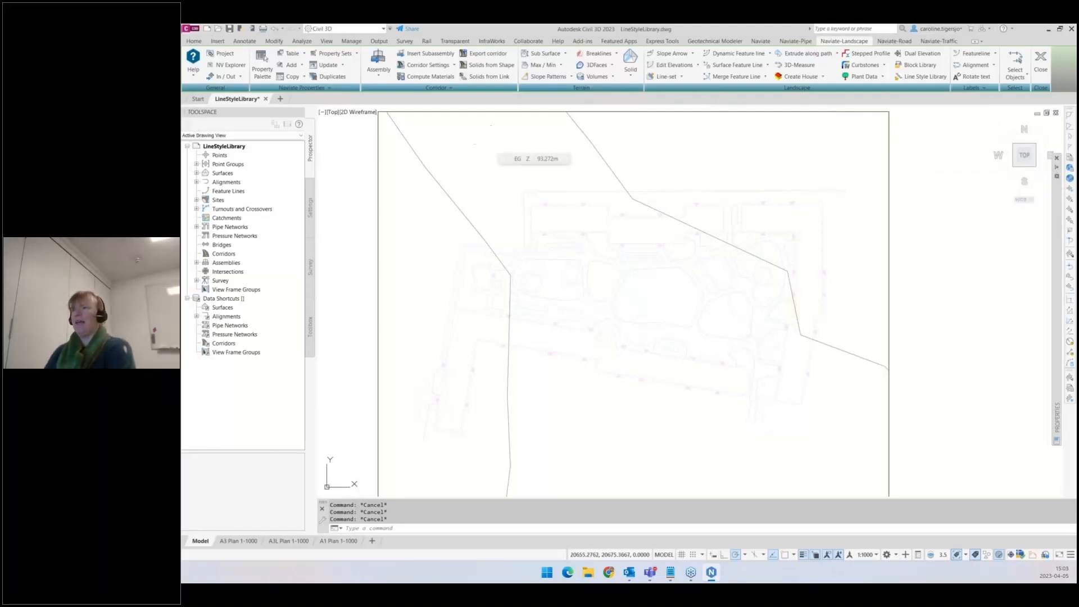
{"action": "key", "text": "ctrl+3"}
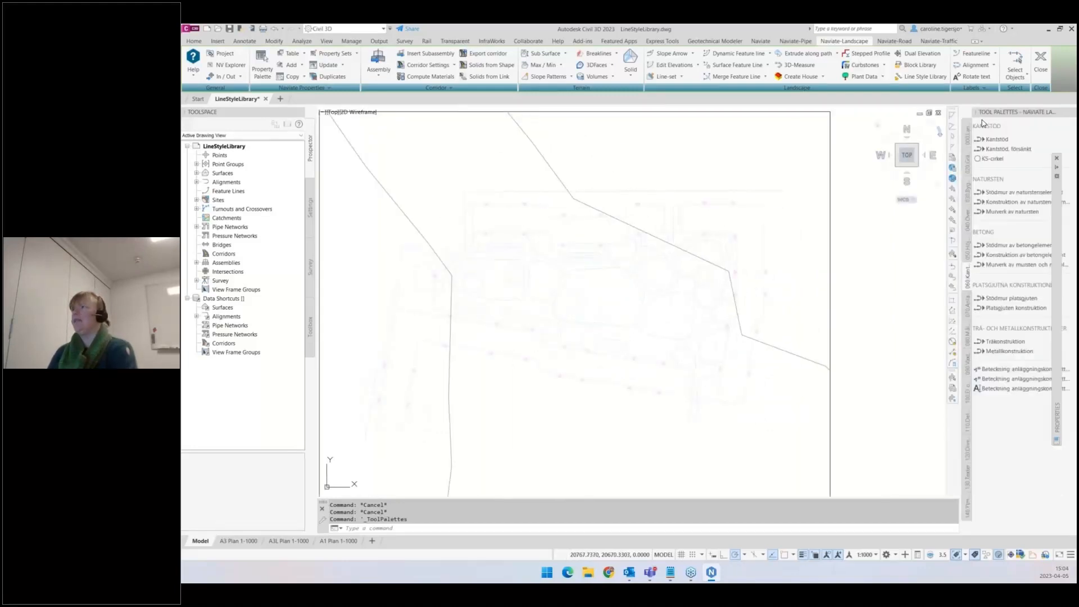
{"action": "right_click", "coordinate": [996, 116]}
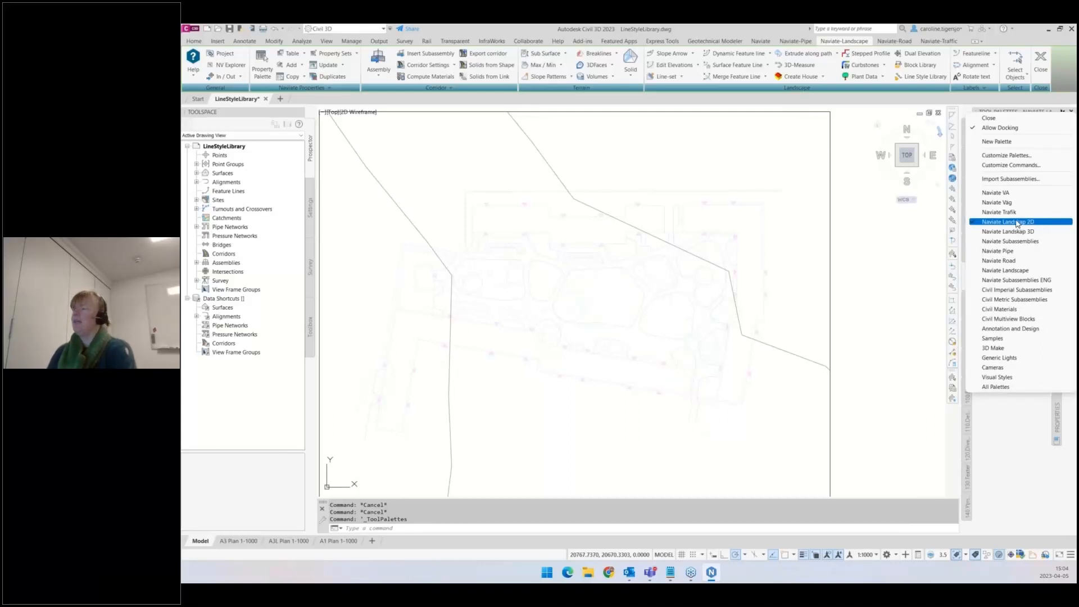
{"action": "left_click", "coordinate": [1009, 224]}
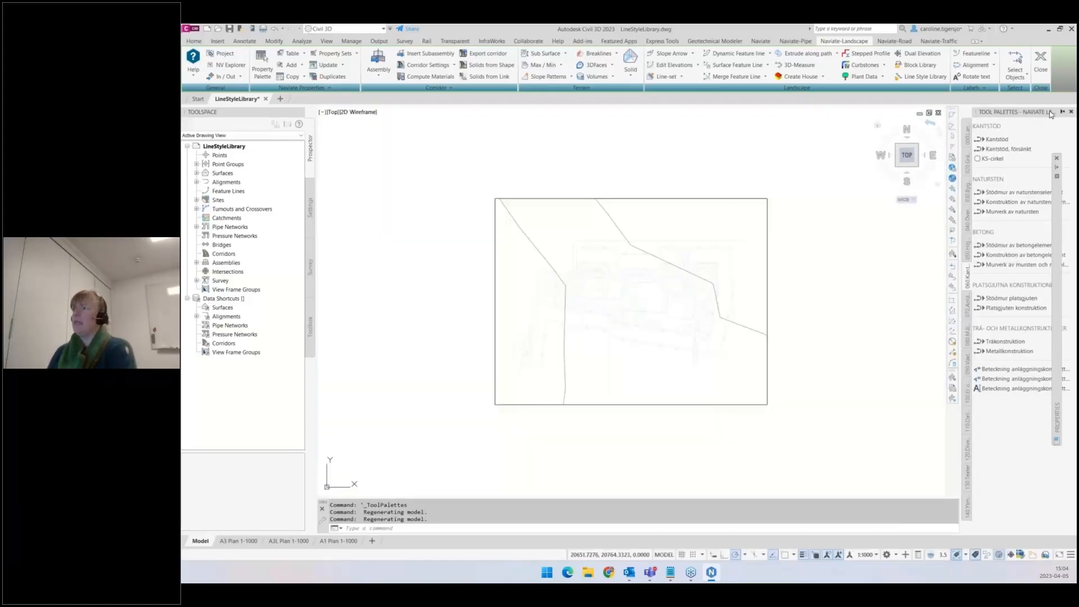
{"action": "left_click", "coordinate": [1070, 112]}
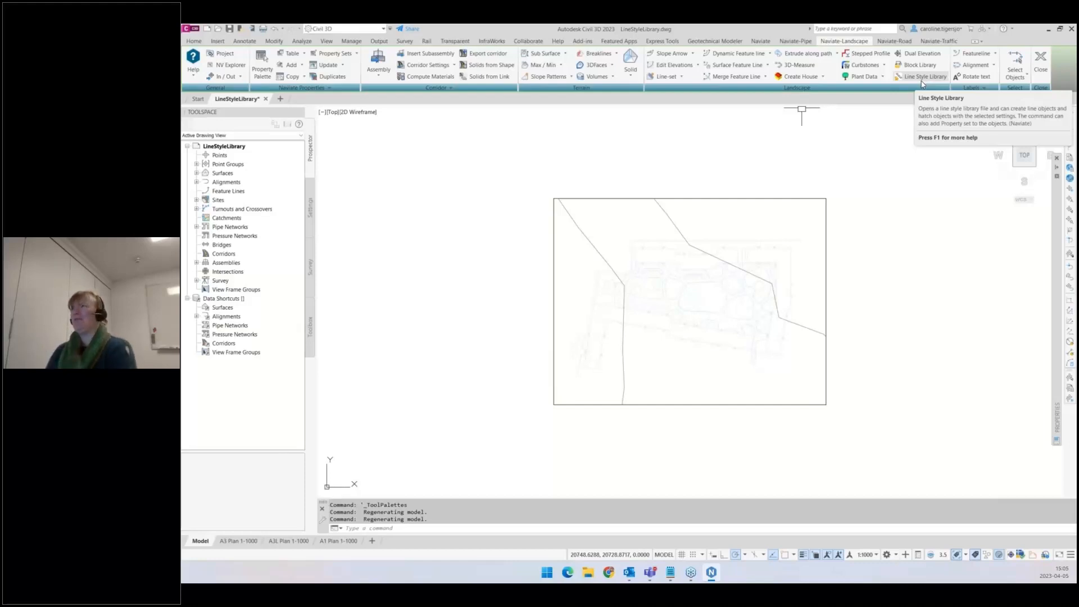
- Open the Line Style Library dialog
{"action": "left_click", "coordinate": [917, 82]}
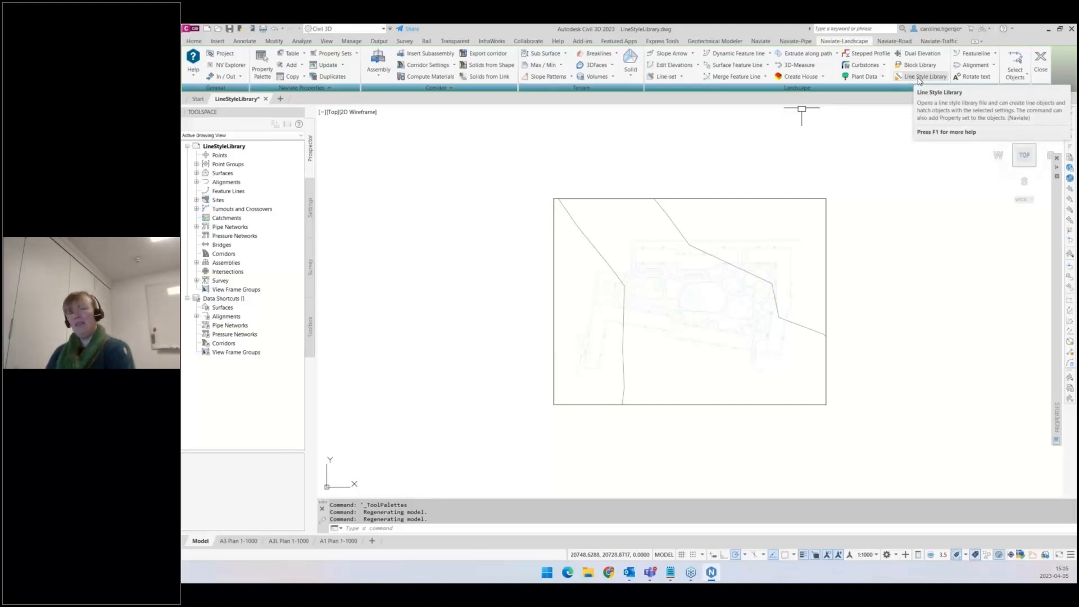
{"action": "left_click", "coordinate": [919, 82]}
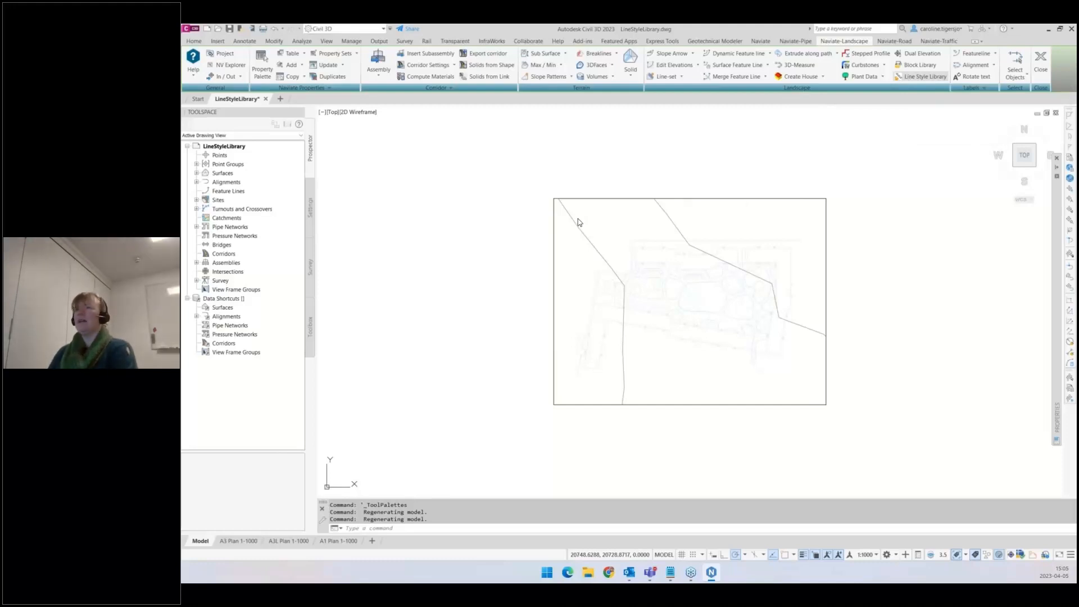
{"action": "left_click_drag", "start_coordinate": [412, 121], "coordinate": [409, 125]}
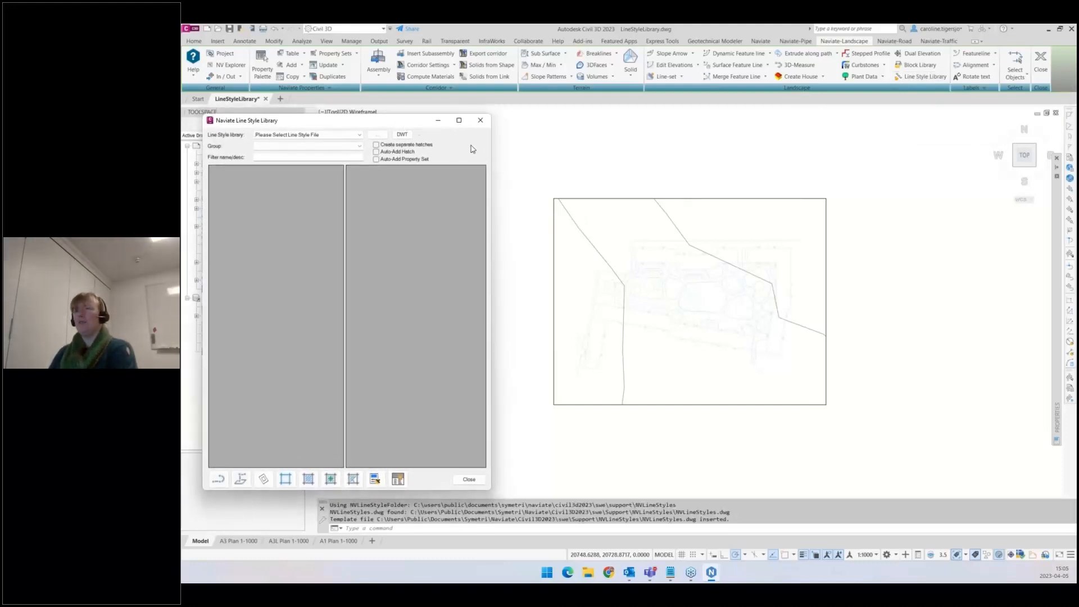
- Load the NVLineStyles-Example line style library file
{"action": "middle_click_drag", "start_coordinate": [580, 164], "coordinate": [635, 168]}
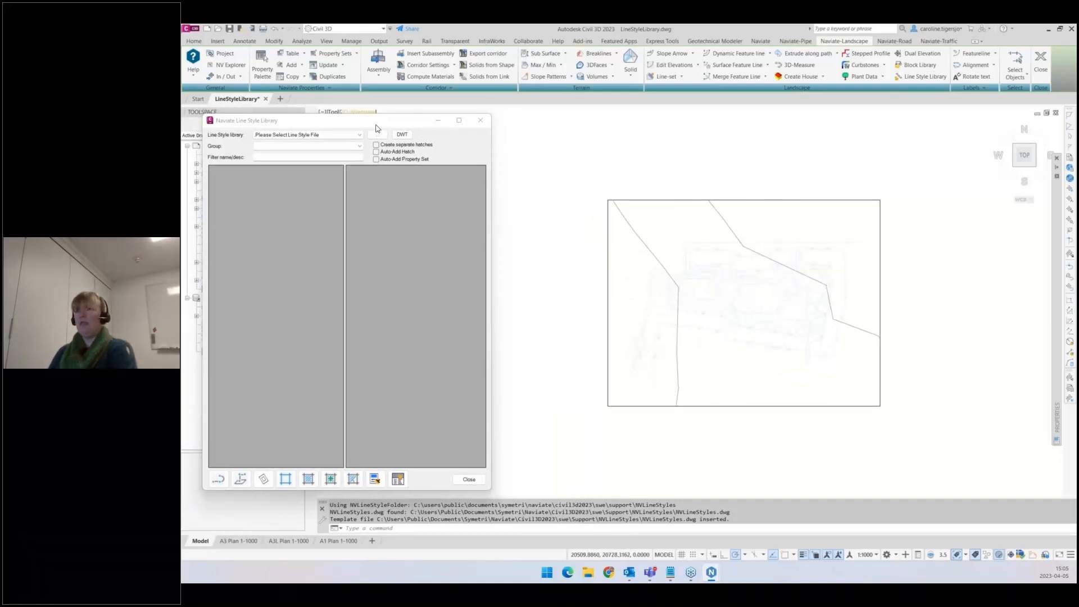
{"action": "left_click_drag", "start_coordinate": [376, 126], "coordinate": [371, 129]}
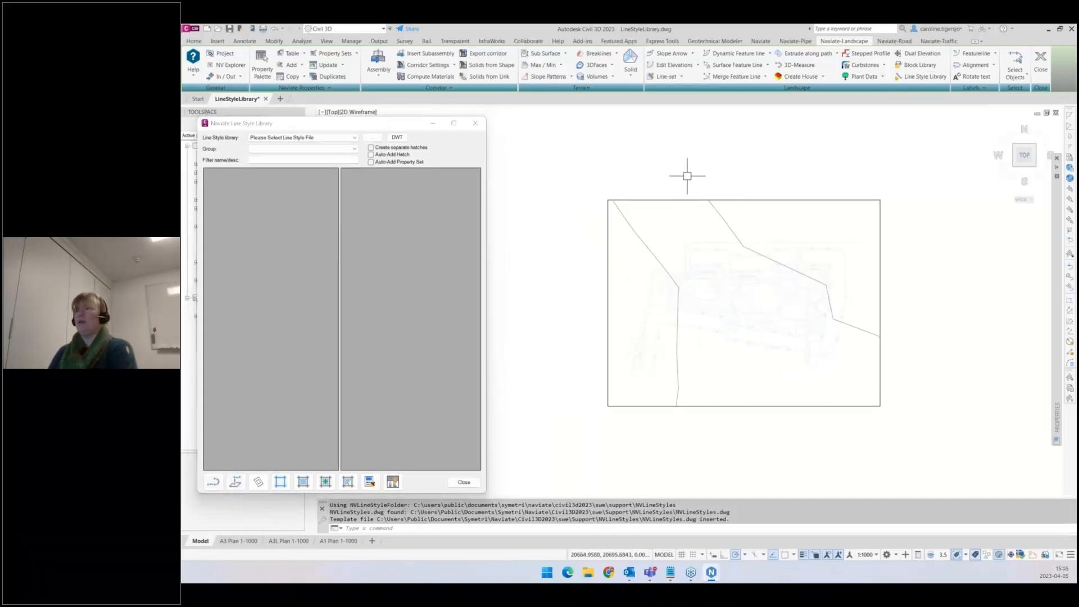
{"action": "middle_click_drag", "start_coordinate": [686, 173], "coordinate": [660, 169]}
{"action": "scroll", "coordinate": [628, 235], "scroll_direction": "up", "scroll_amount": 2}
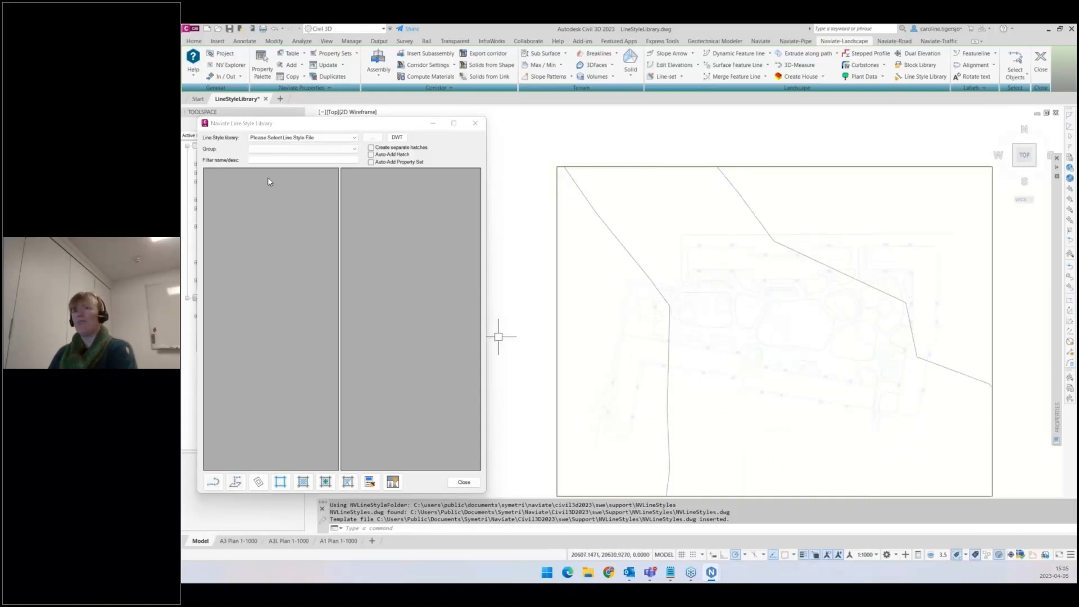
{"action": "left_click", "coordinate": [290, 139]}
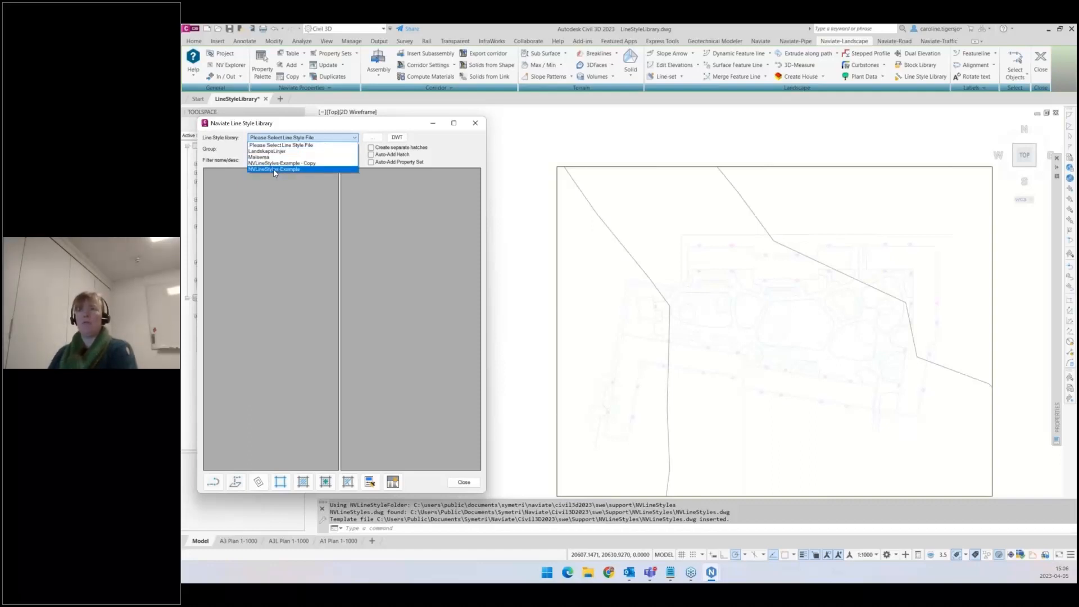
{"action": "left_click", "coordinate": [273, 168]}
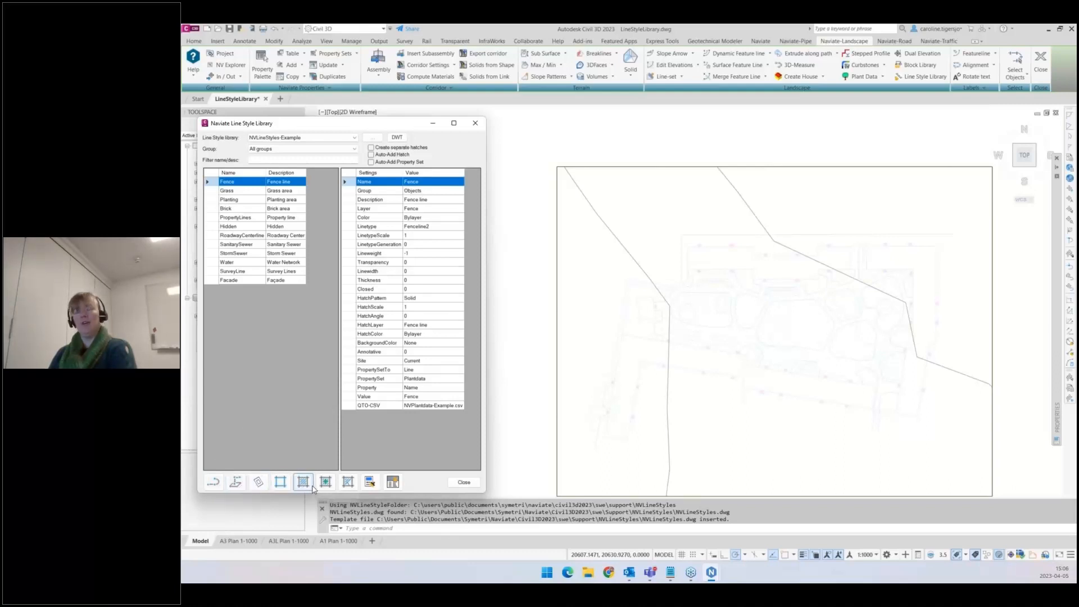
- Draw a 2D polyline with the PropertyLines style, tracing an open boundary around the site
{"action": "left_click", "coordinate": [244, 218]}
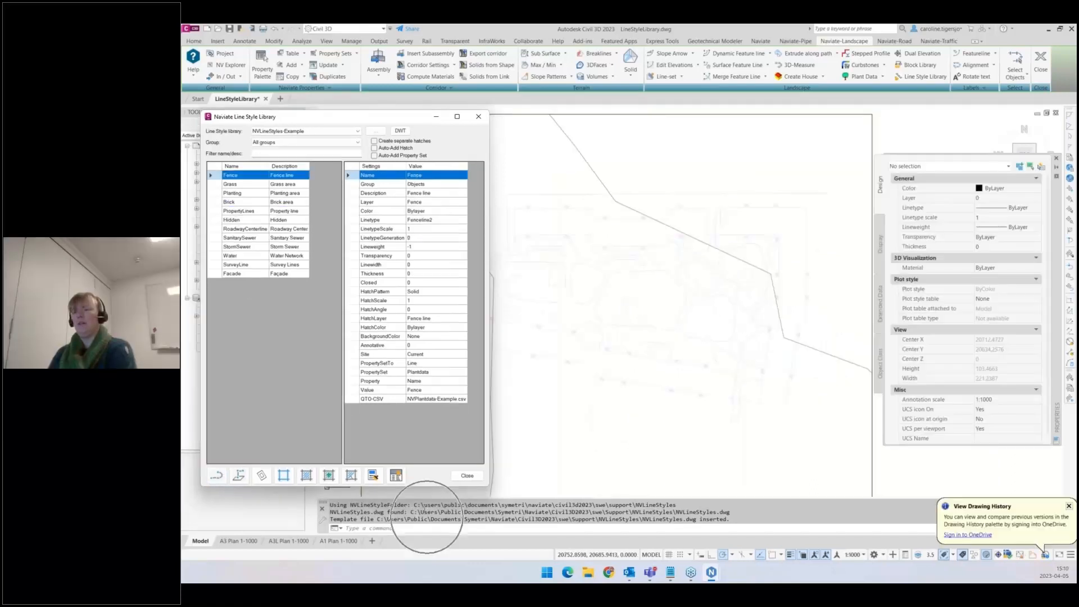
{"action": "left_click", "coordinate": [250, 213]}
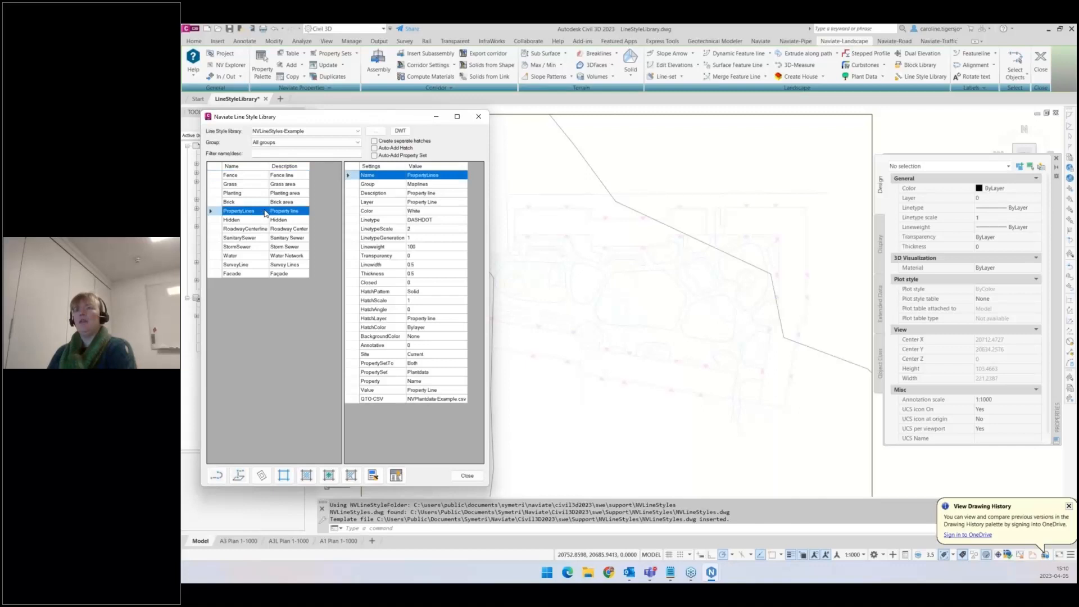
{"action": "left_click", "coordinate": [217, 475]}
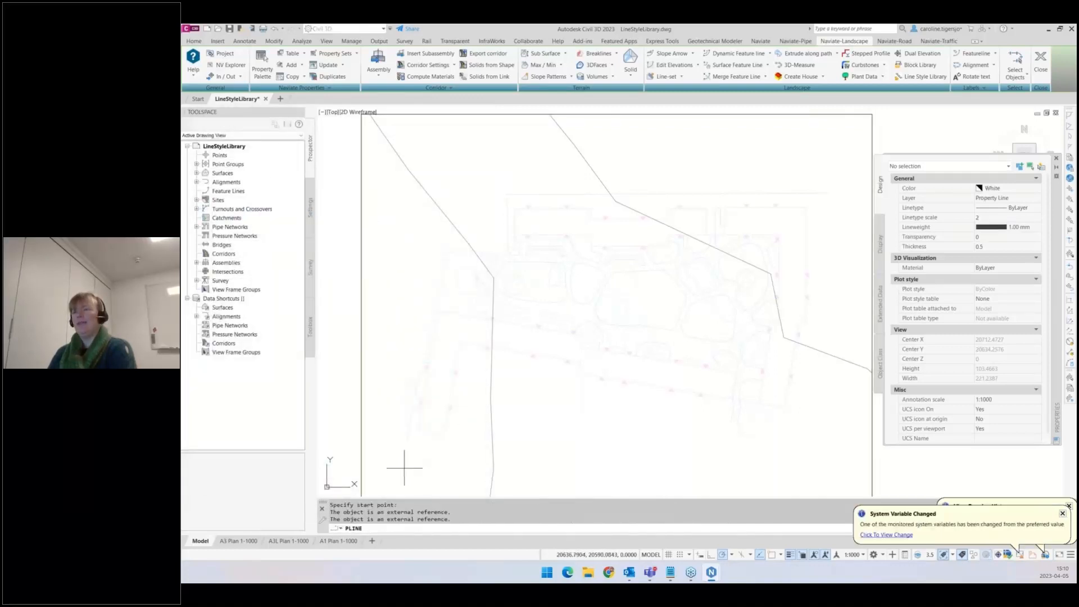
{"action": "left_click", "coordinate": [405, 468]}
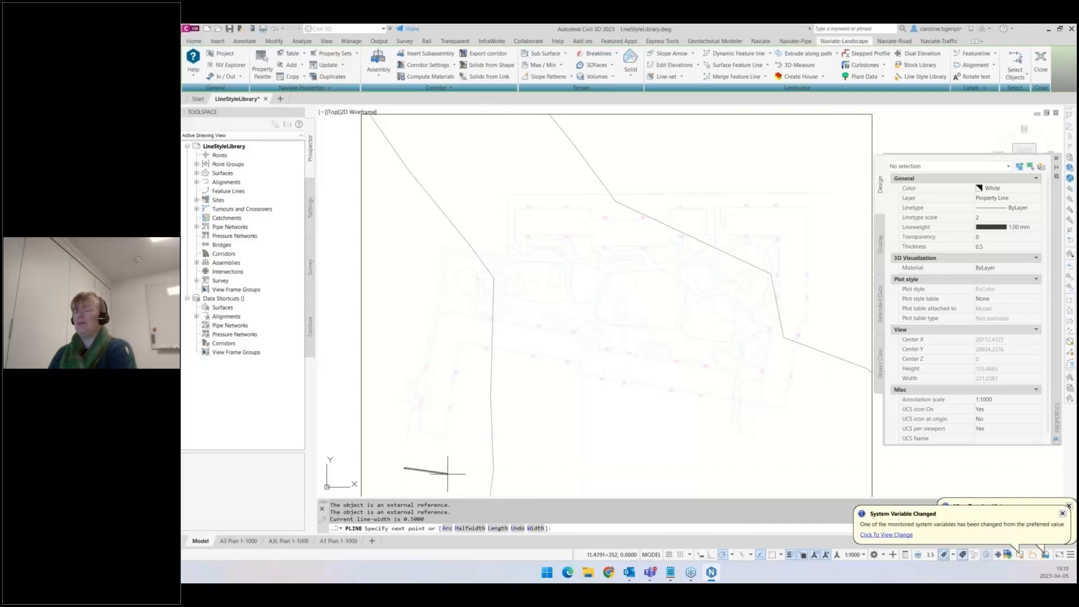
{"action": "left_click", "coordinate": [447, 474]}
{"action": "left_click", "coordinate": [476, 364]}
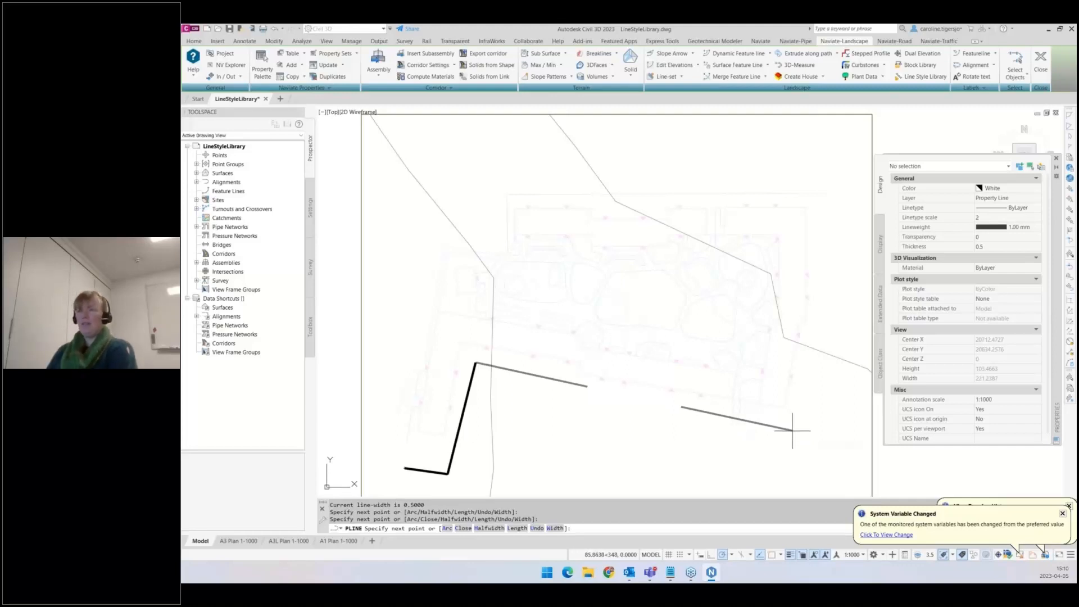
{"action": "left_click", "coordinate": [792, 430]}
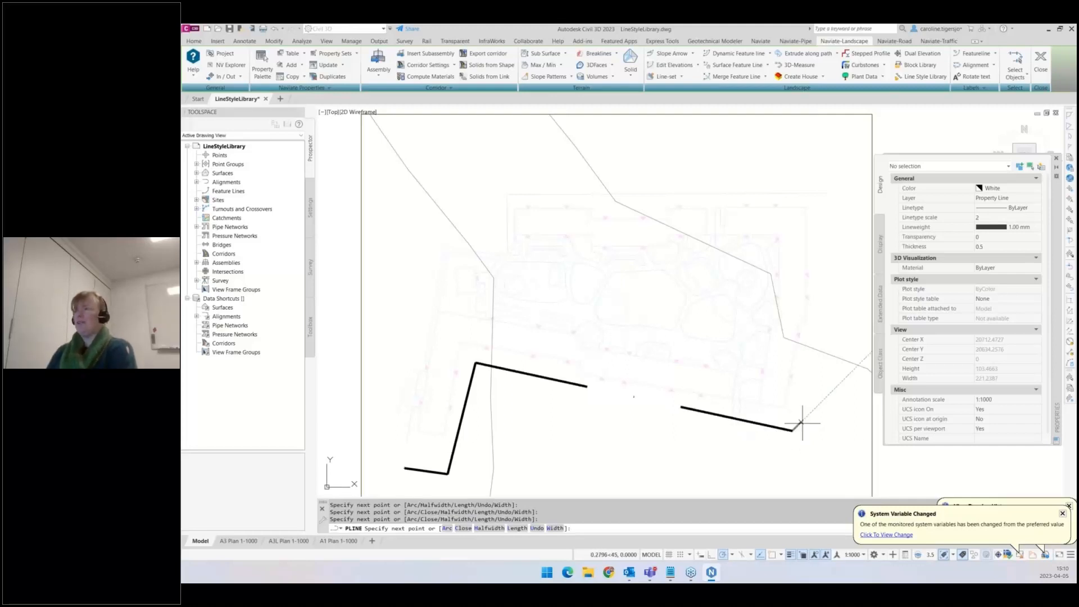
{"action": "left_click", "coordinate": [835, 185]}
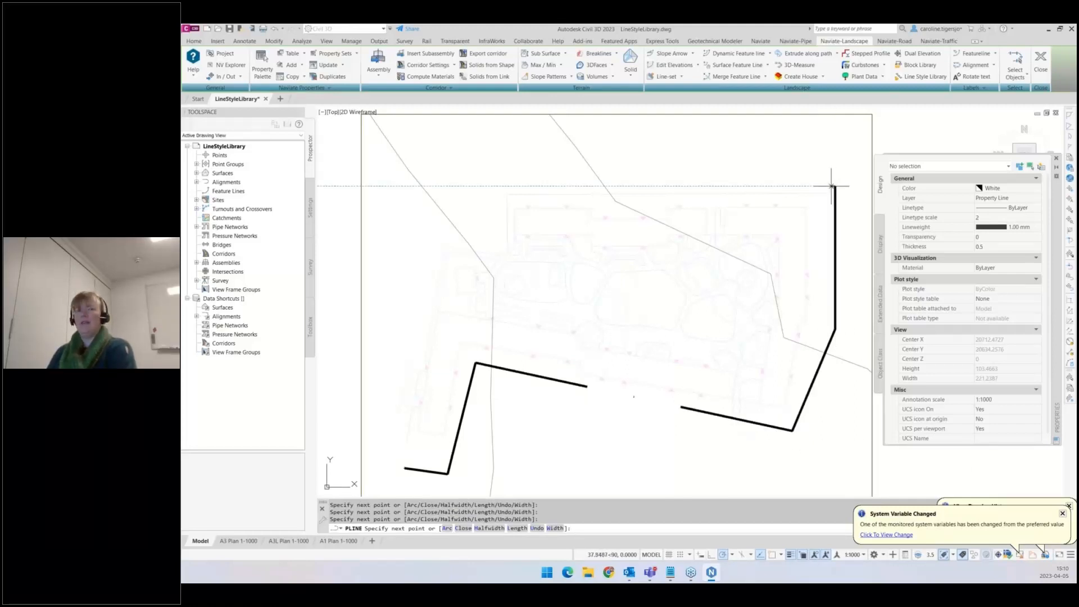
{"action": "left_click", "coordinate": [421, 185]}
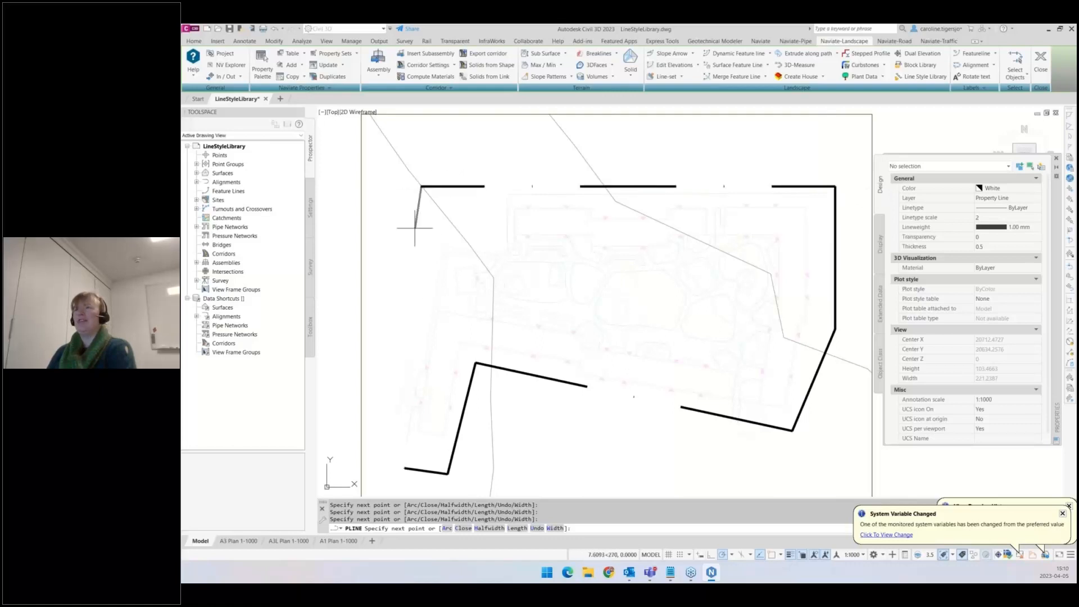
{"action": "left_click", "coordinate": [380, 442]}
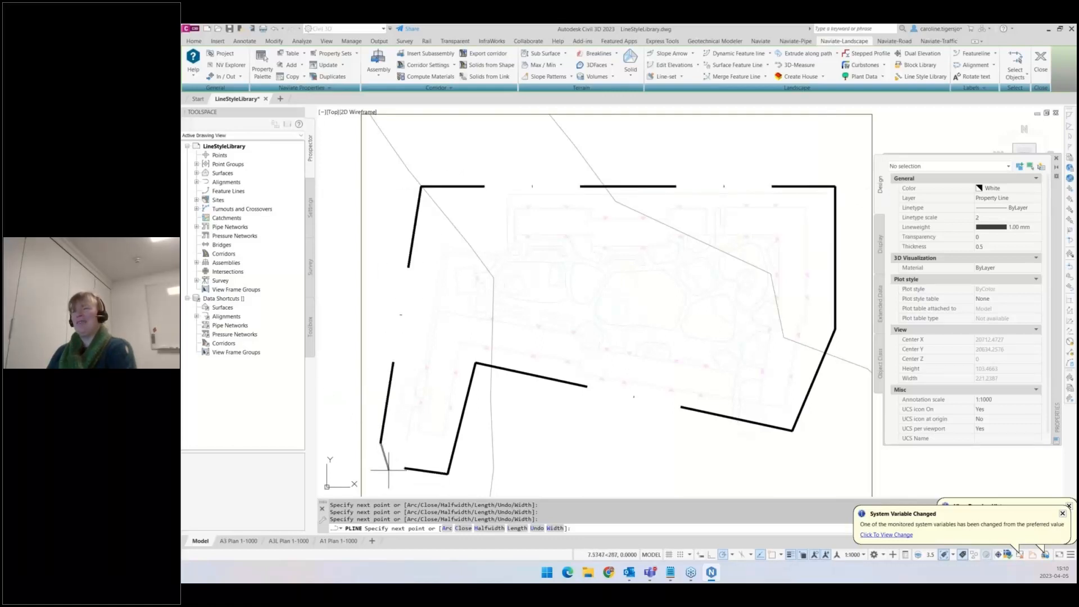
{"action": "key", "text": "Return"}
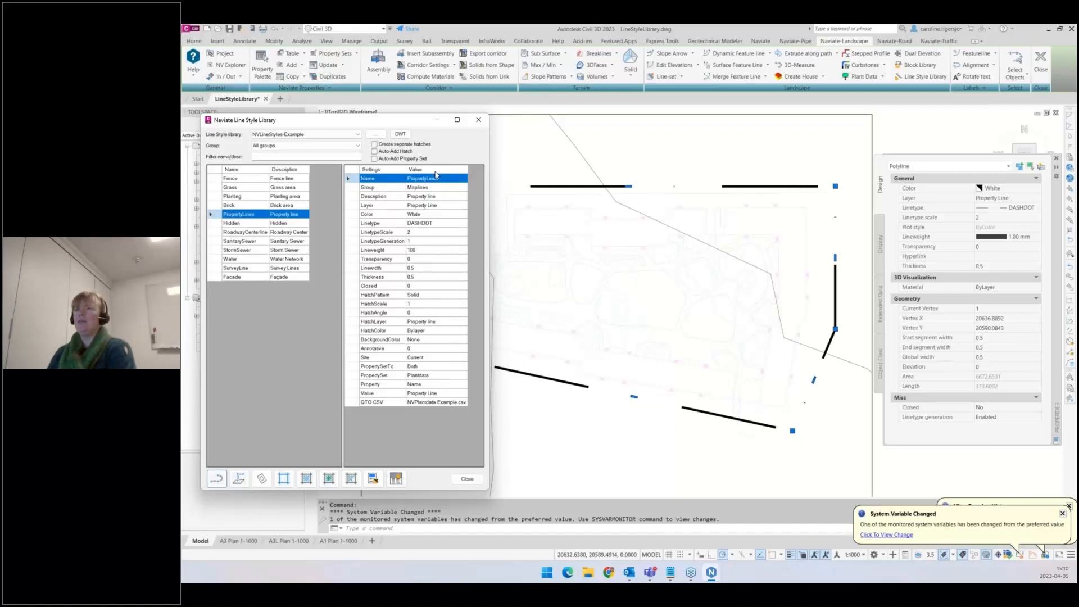
- Examine the PropertyLines style's Closed setting
{"action": "key", "text": "ctrl"}
{"action": "key", "text": "ctrl"}
{"action": "key", "text": "ctrl"}
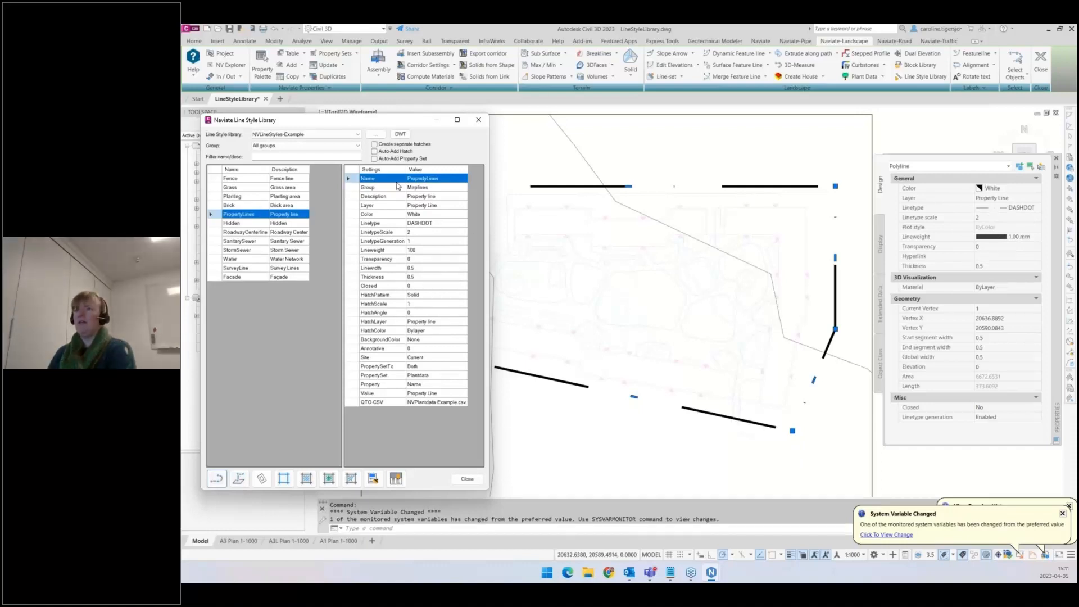
{"action": "left_click", "coordinate": [383, 288]}
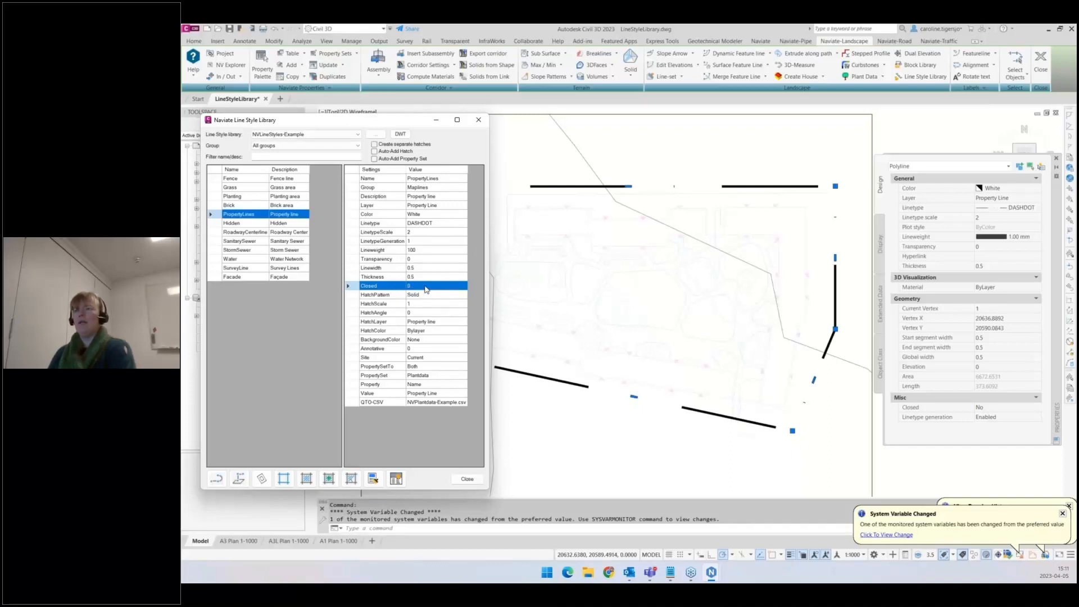
- Draw a closed 2D polyline with the Grass style around an area in the middle of the site
{"action": "left_click", "coordinate": [250, 188]}
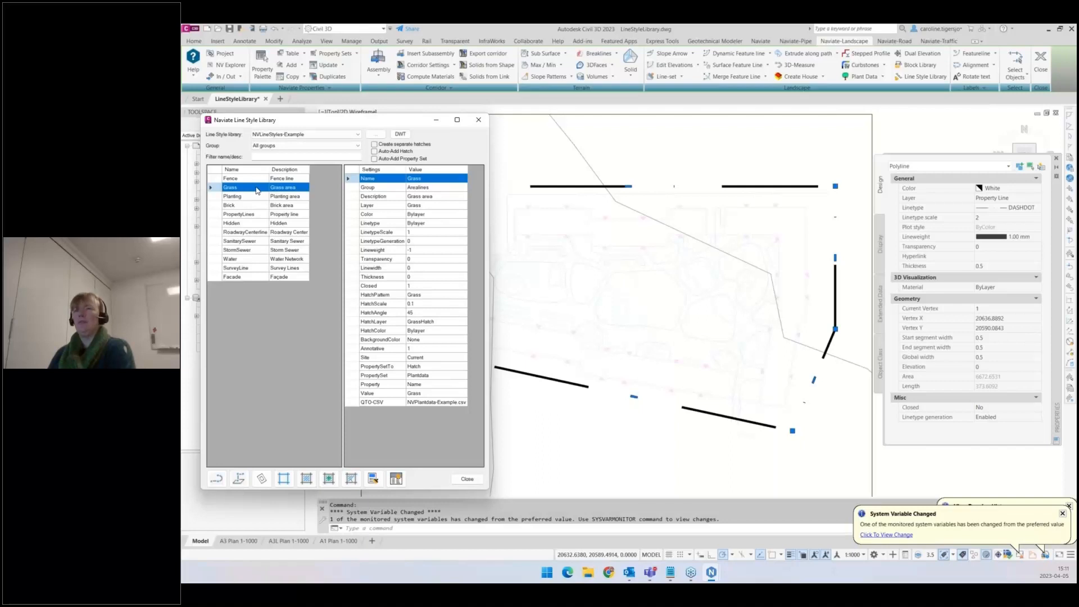
{"action": "left_click", "coordinate": [422, 288]}
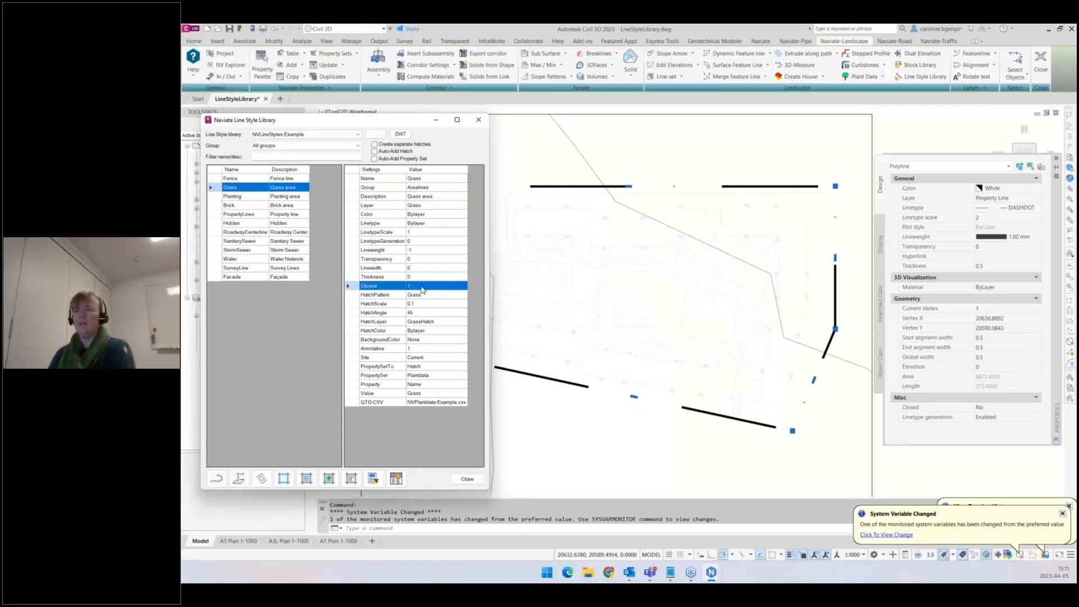
{"action": "left_click", "coordinate": [220, 481]}
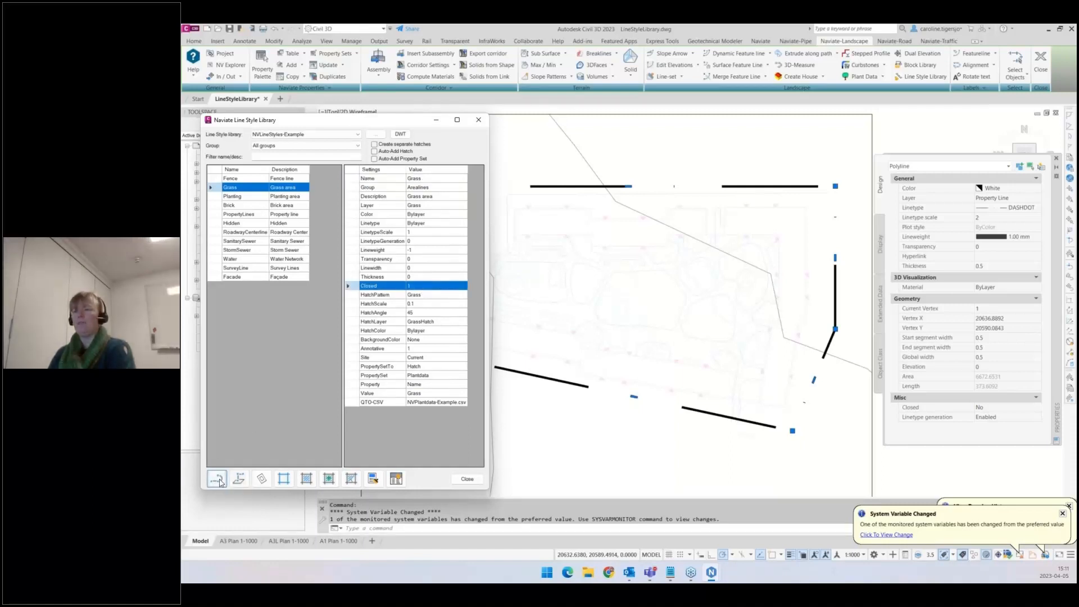
{"action": "scroll", "coordinate": [727, 324], "scroll_direction": "up", "scroll_amount": 4}
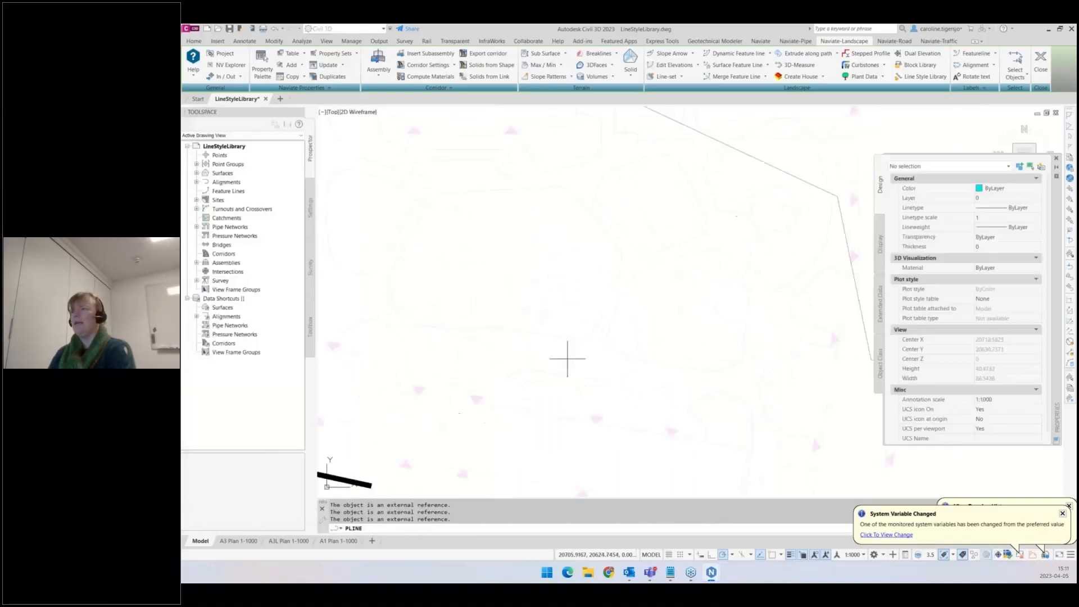
{"action": "left_click", "coordinate": [608, 336]}
{"action": "left_click", "coordinate": [630, 357]}
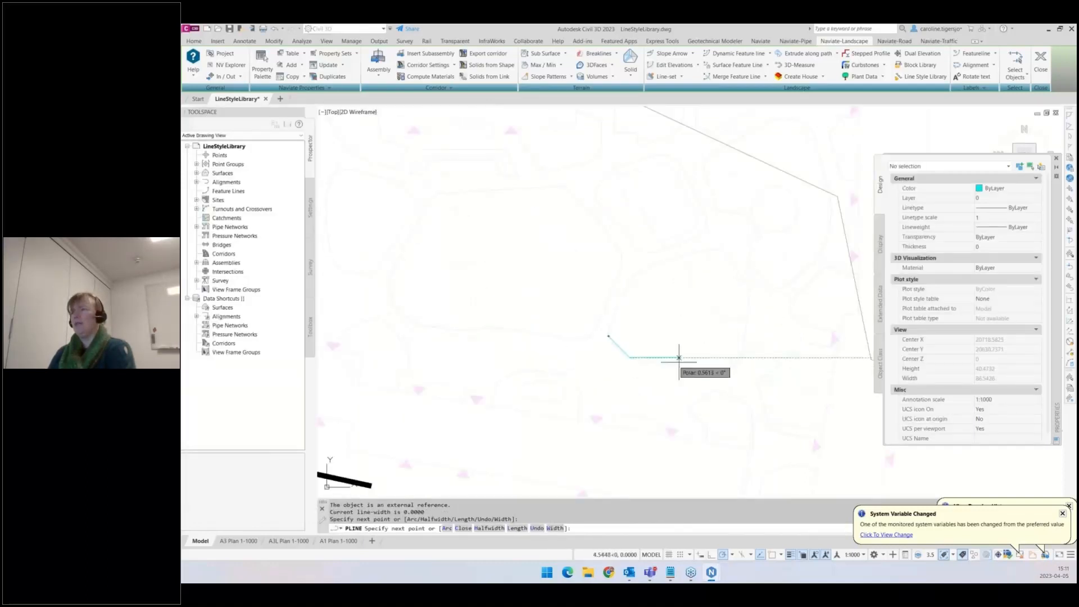
{"action": "left_click", "coordinate": [710, 372]}
{"action": "left_click", "coordinate": [740, 361]}
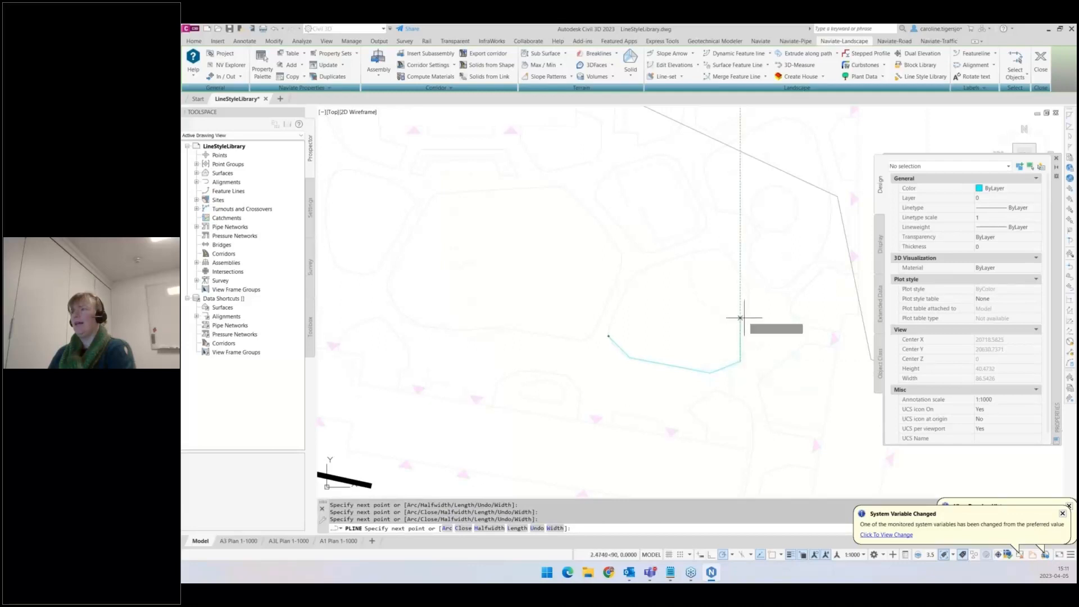
{"action": "left_click", "coordinate": [750, 293]}
{"action": "left_click", "coordinate": [722, 249]}
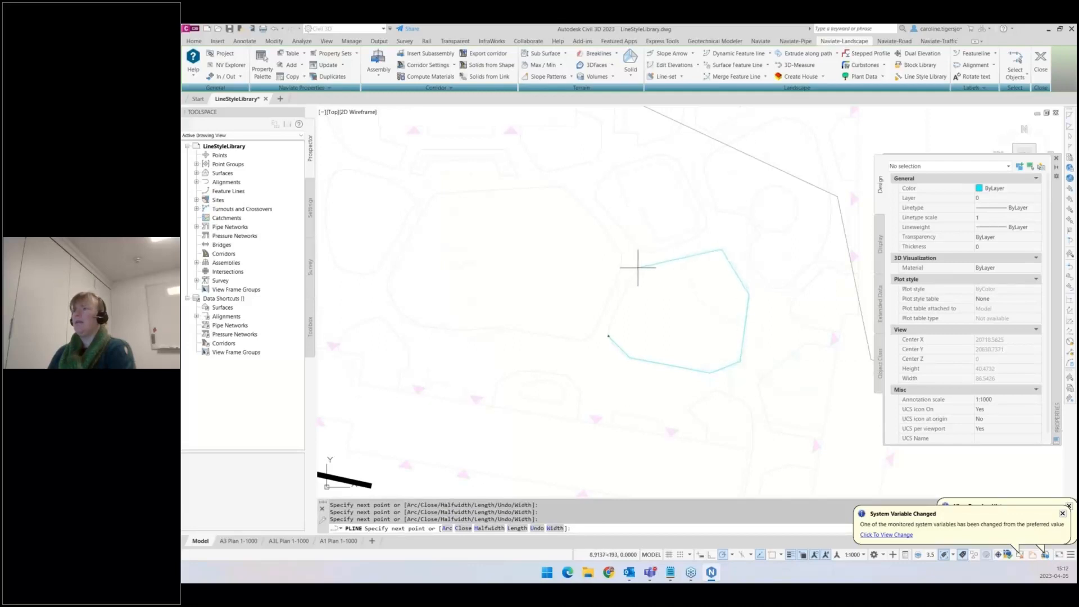
{"action": "left_click", "coordinate": [630, 276]}
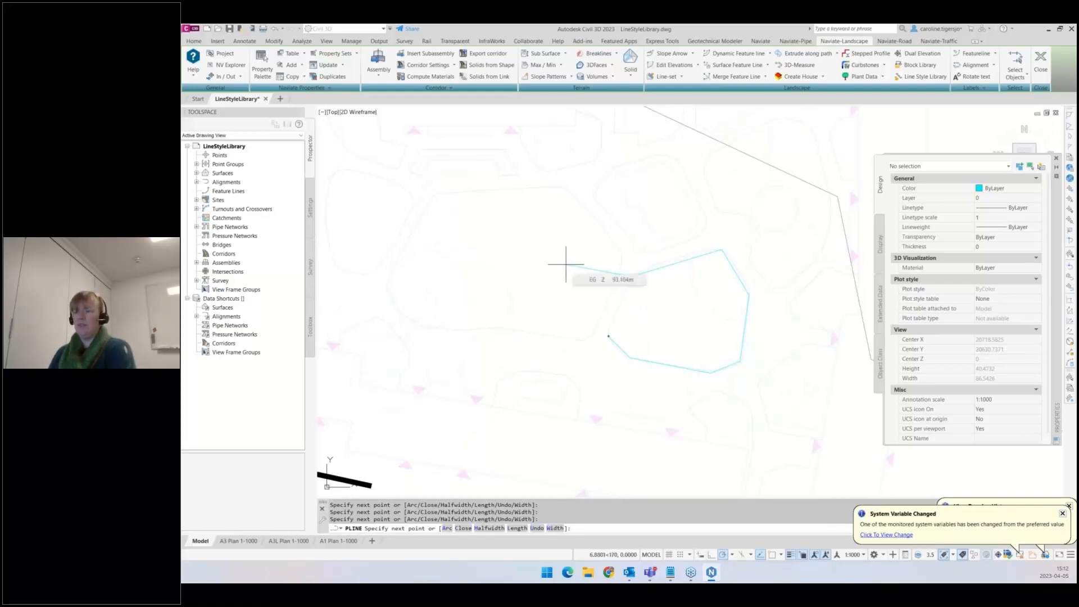
{"action": "key", "text": "Return"}
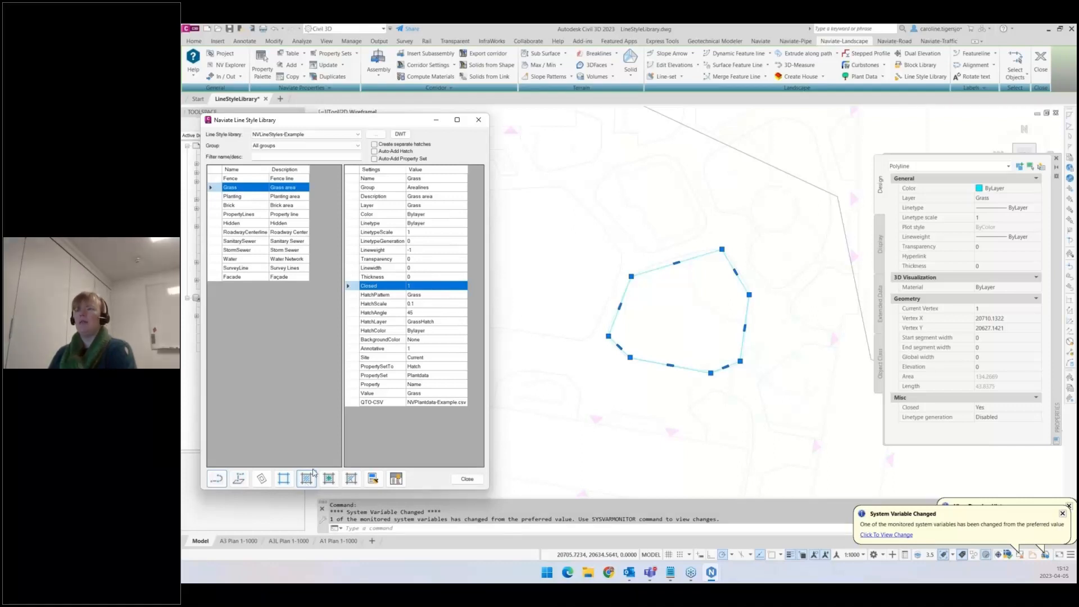
- Hatch the closed Grass polyline using the Grass style's hatch settings, continuing past the error dialog
{"action": "left_click", "coordinate": [396, 296]}
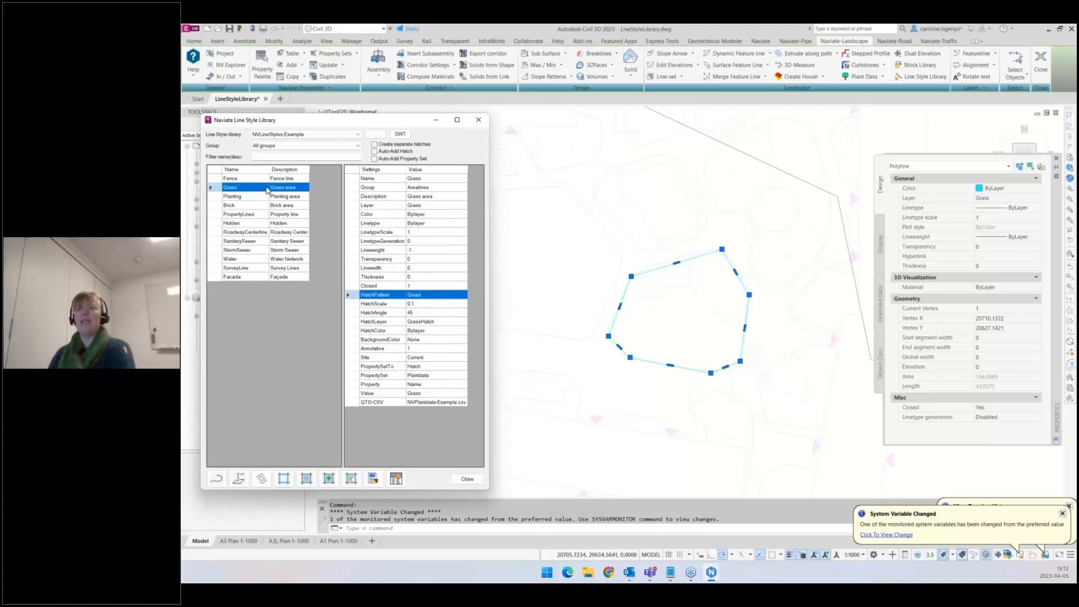
{"action": "left_click", "coordinate": [267, 191]}
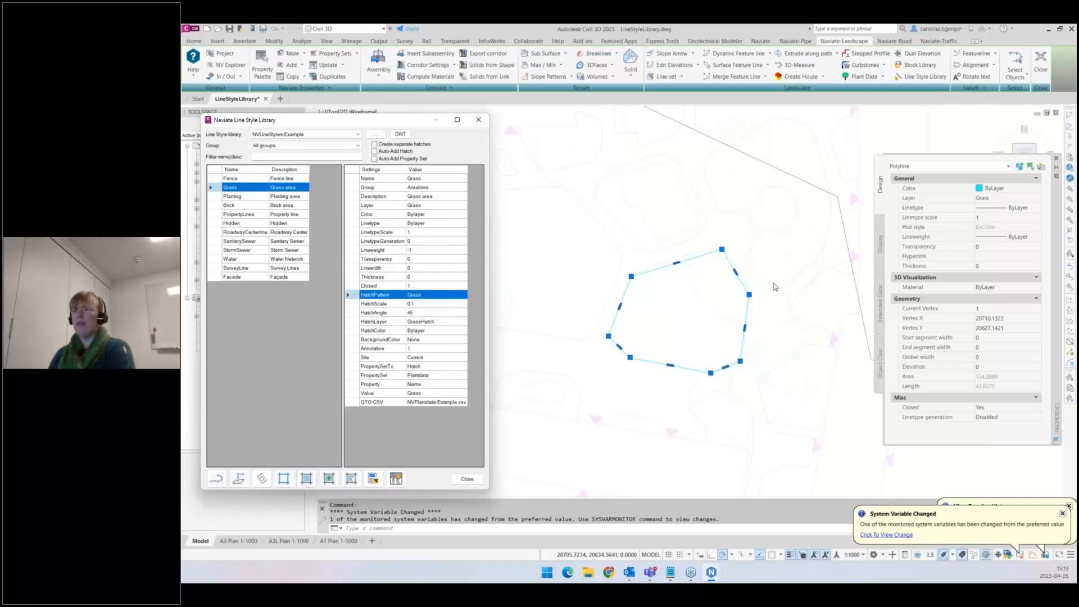
{"action": "left_click", "coordinate": [307, 478]}
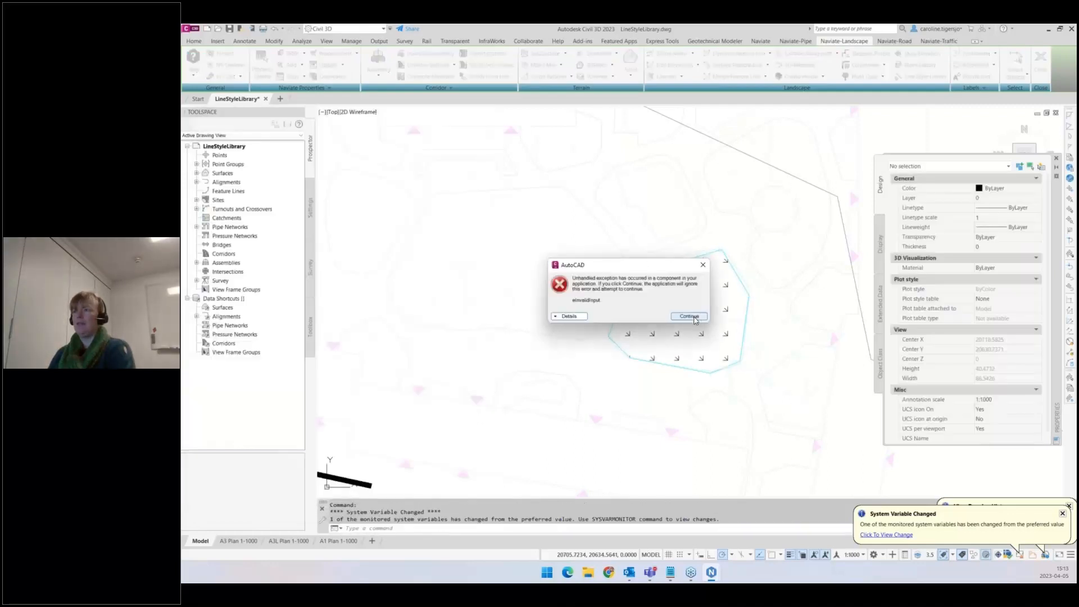
{"action": "left_click", "coordinate": [696, 314]}
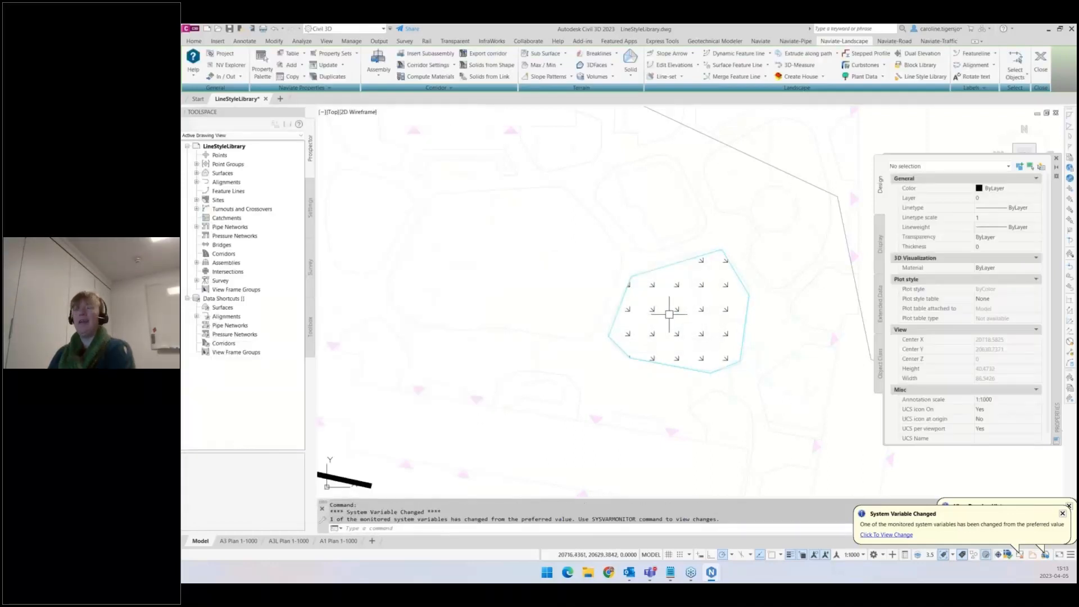
- Select the new grass hatch and examine its properties
{"action": "left_click", "coordinate": [678, 310]}
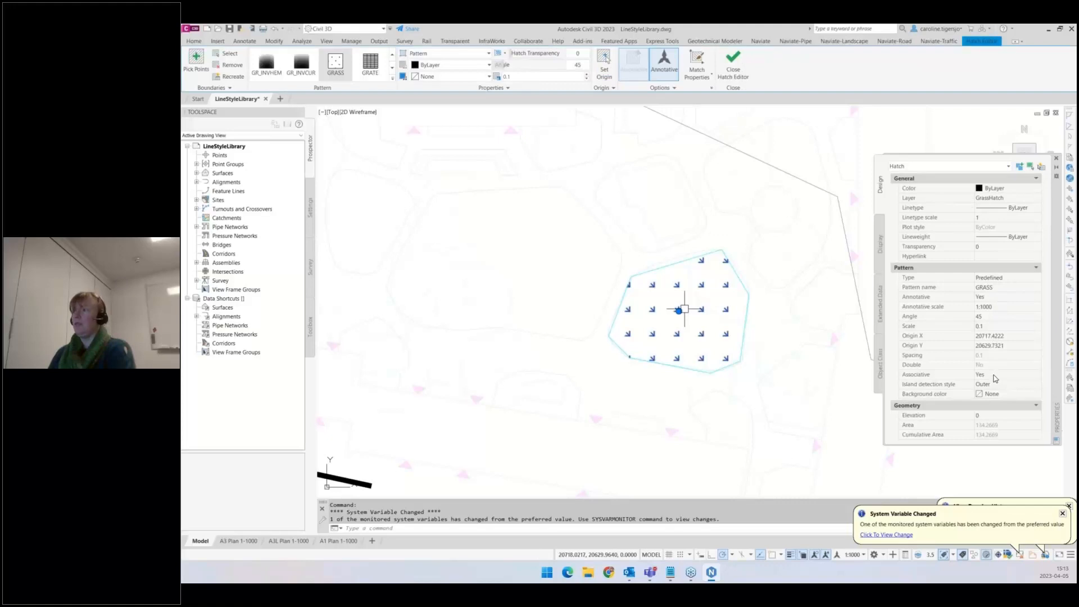
{"action": "key", "text": "Escape"}
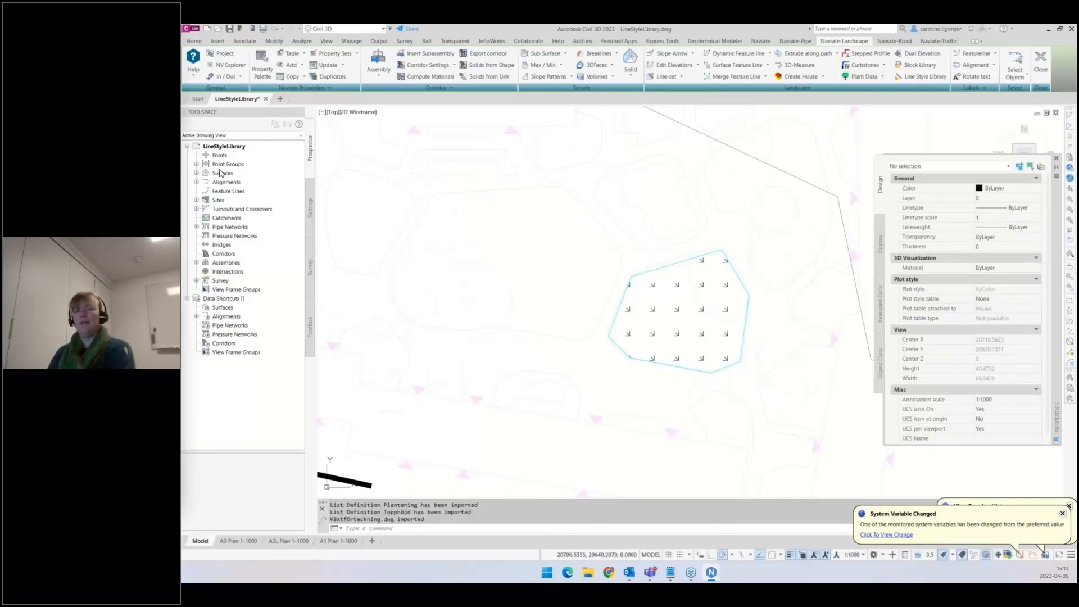
{"action": "left_click", "coordinate": [924, 77]}
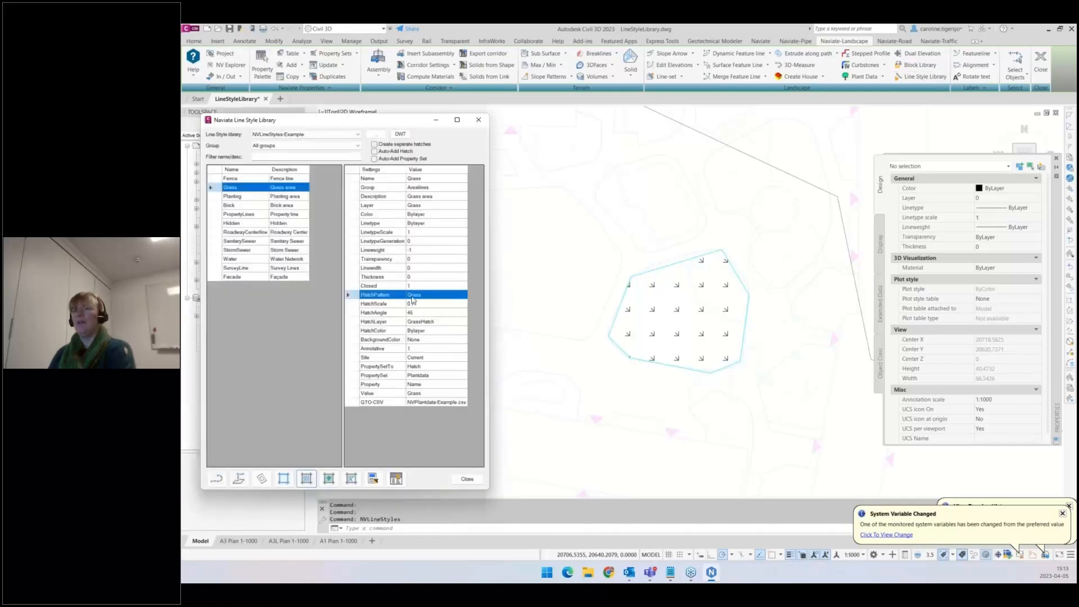
{"action": "left_click", "coordinate": [678, 309]}
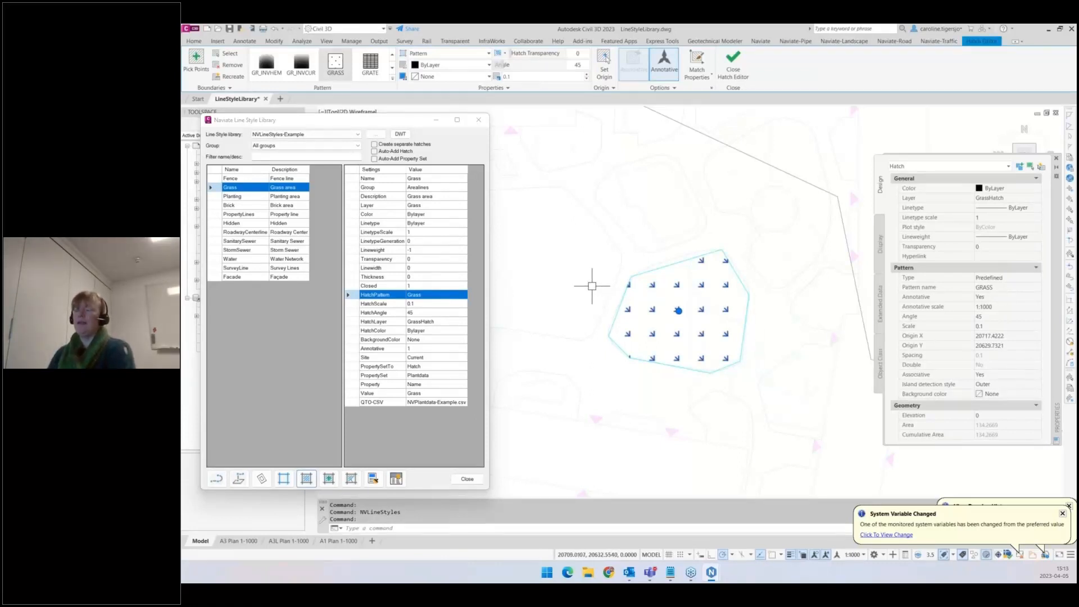
{"action": "key", "text": "Escape"}
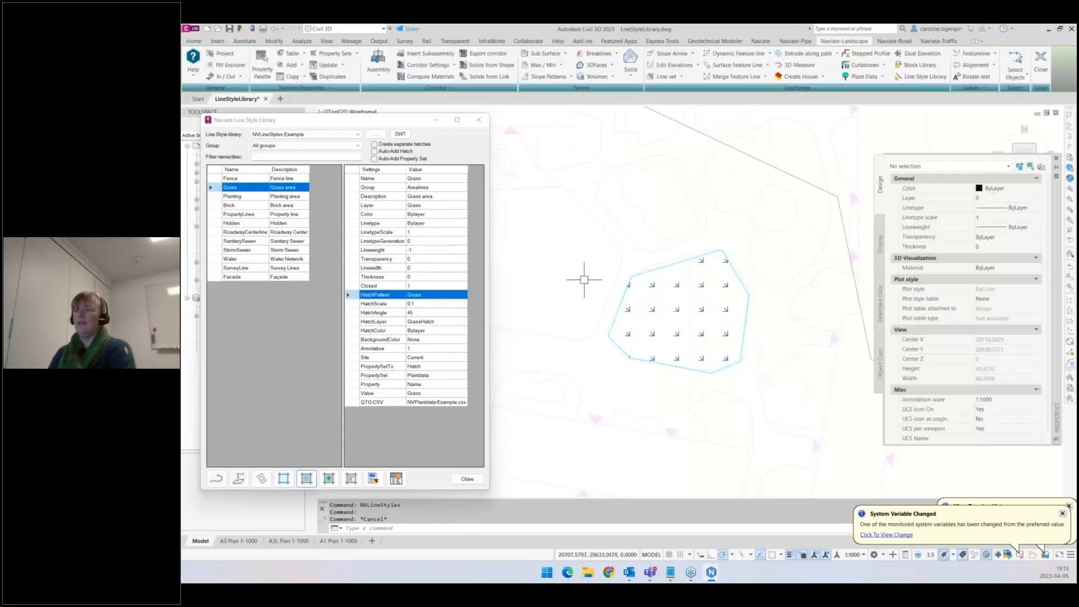
- Enable Auto-Add Hatch and draw a closed Grass polyline northwest of the first grass area, hatched automatically
{"action": "middle_click_drag", "start_coordinate": [584, 284], "coordinate": [628, 294]}
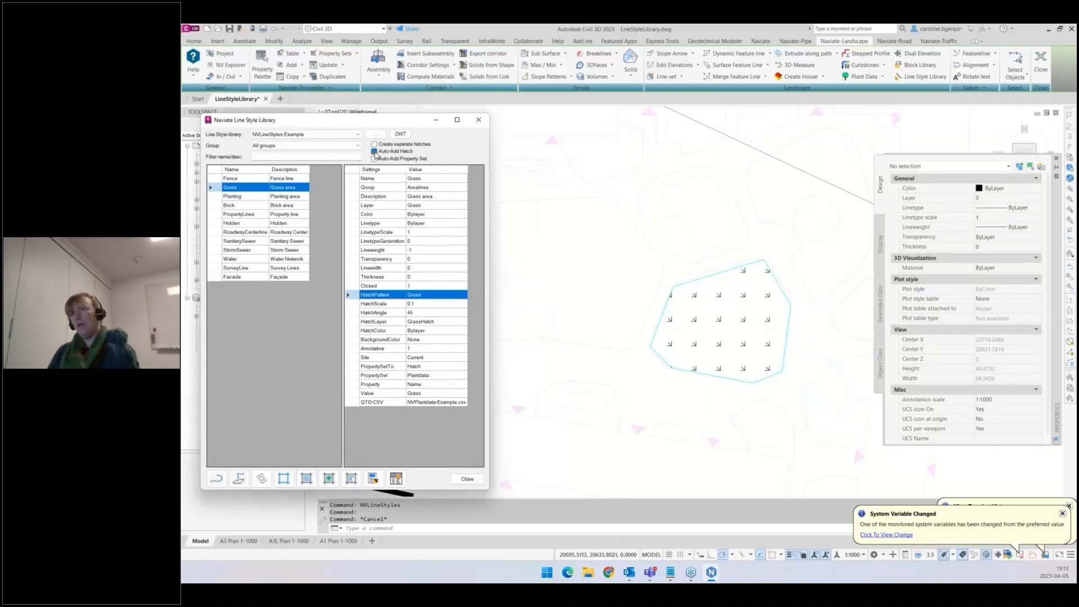
{"action": "left_click", "coordinate": [375, 151]}
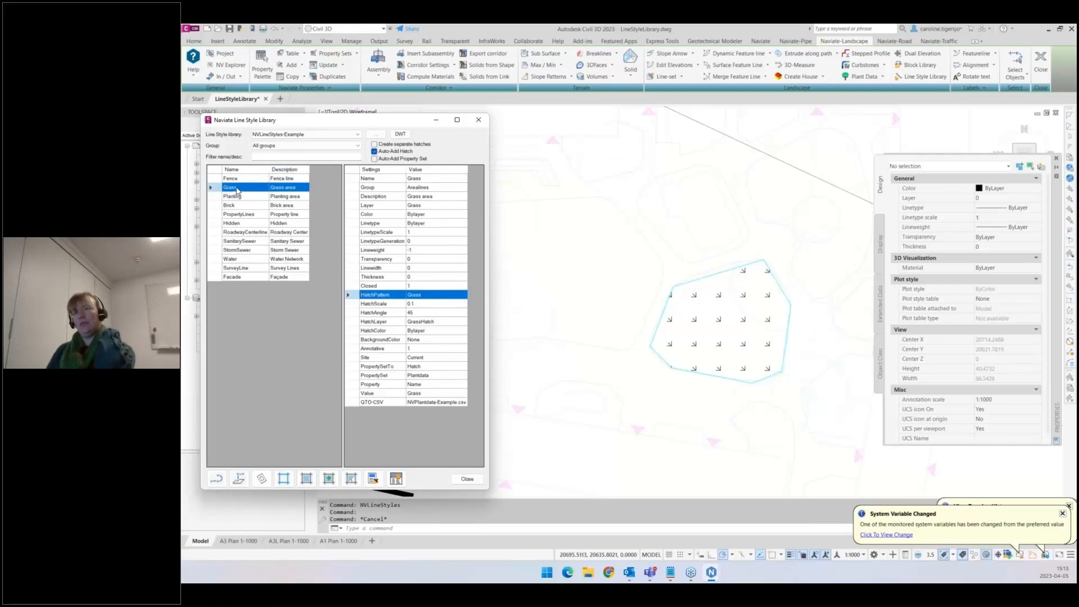
{"action": "left_click", "coordinate": [218, 482]}
{"action": "mouse_move", "coordinate": [458, 212]}
{"action": "middle_mouse_down"}
{"action": "mouse_move", "coordinate": [549, 232]}
{"action": "mouse_move", "coordinate": [568, 306]}
{"action": "middle_mouse_up"}
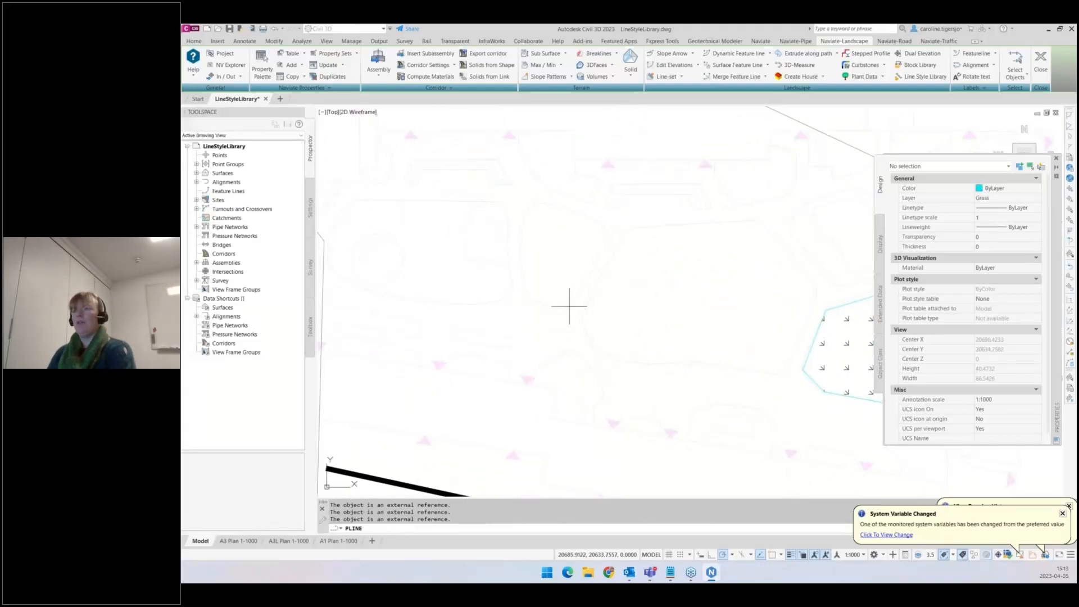
{"action": "left_click", "coordinate": [568, 304]}
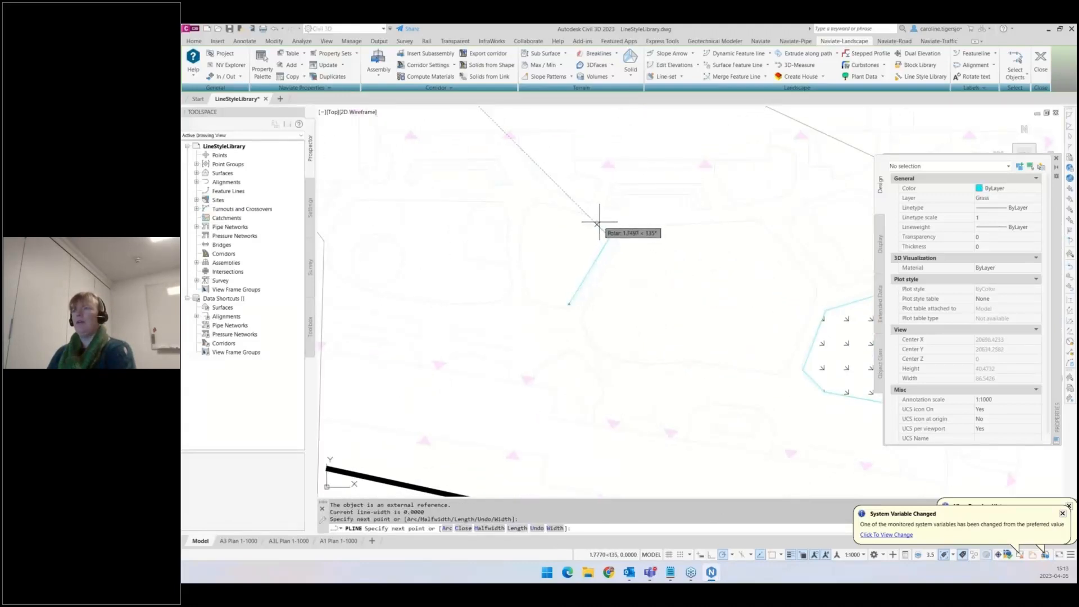
{"action": "left_click", "coordinate": [594, 221]}
{"action": "left_click", "coordinate": [539, 206]}
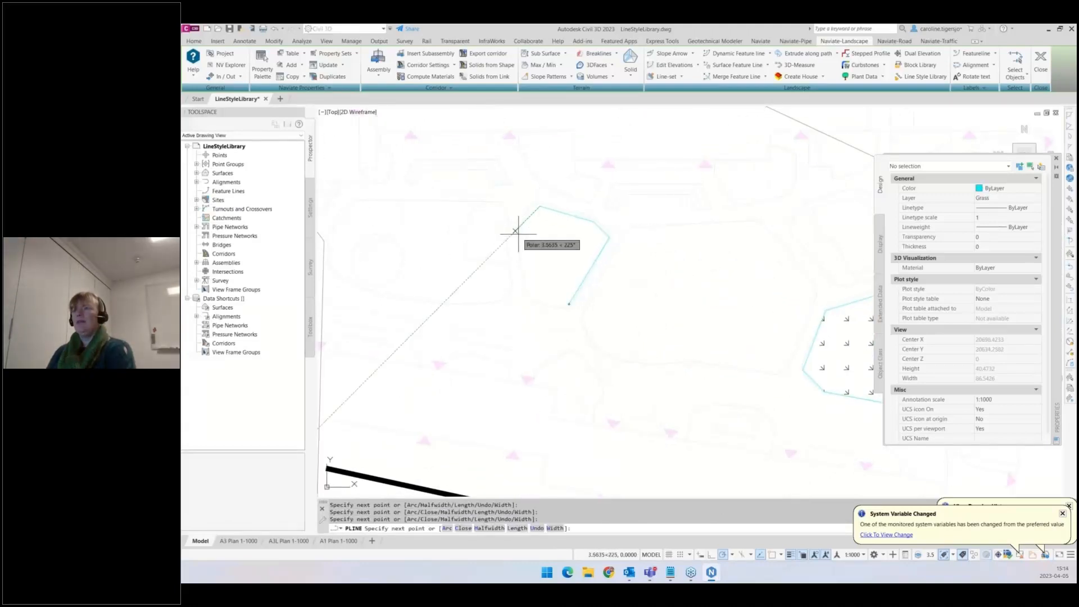
{"action": "left_click", "coordinate": [520, 226]}
{"action": "left_click", "coordinate": [527, 298]}
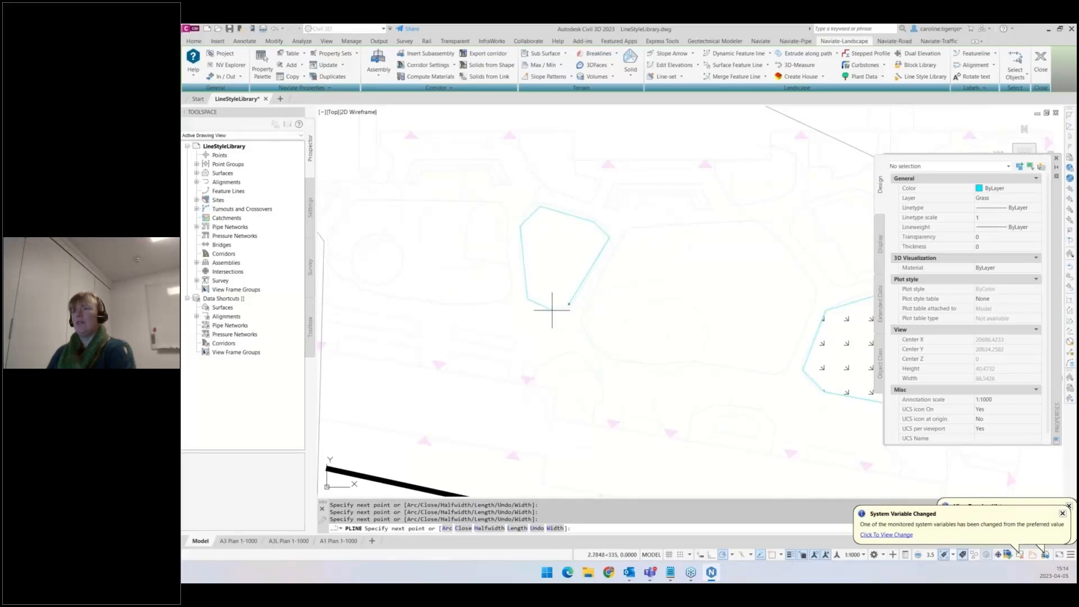
{"action": "left_click", "coordinate": [555, 307]}
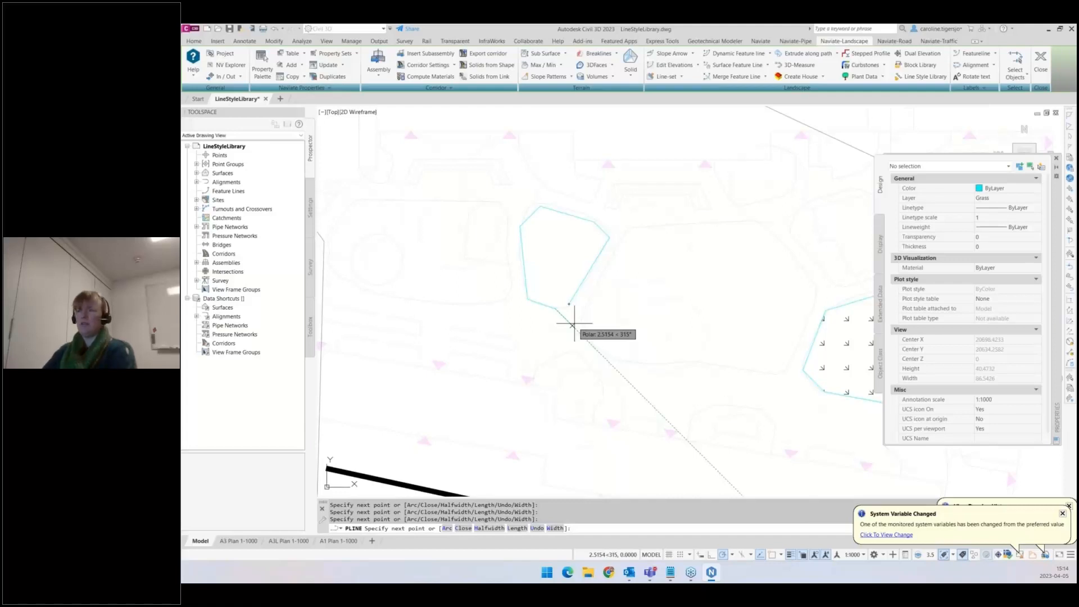
{"action": "key", "text": "Return"}
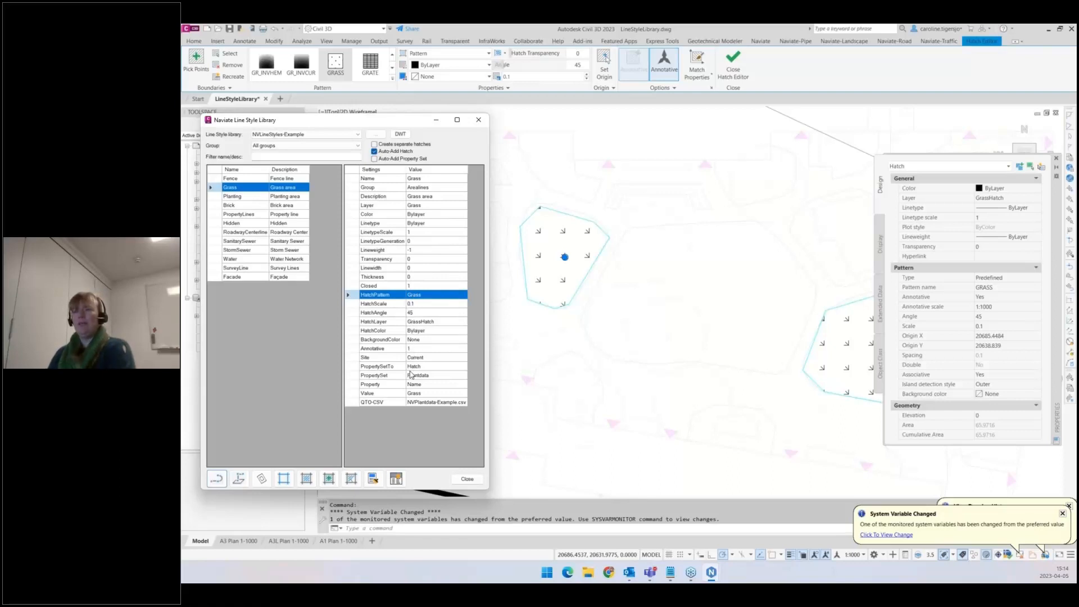
- Rotate the new grass hatch by picking two points defining its angle, about 16°
{"action": "left_click", "coordinate": [396, 370]}
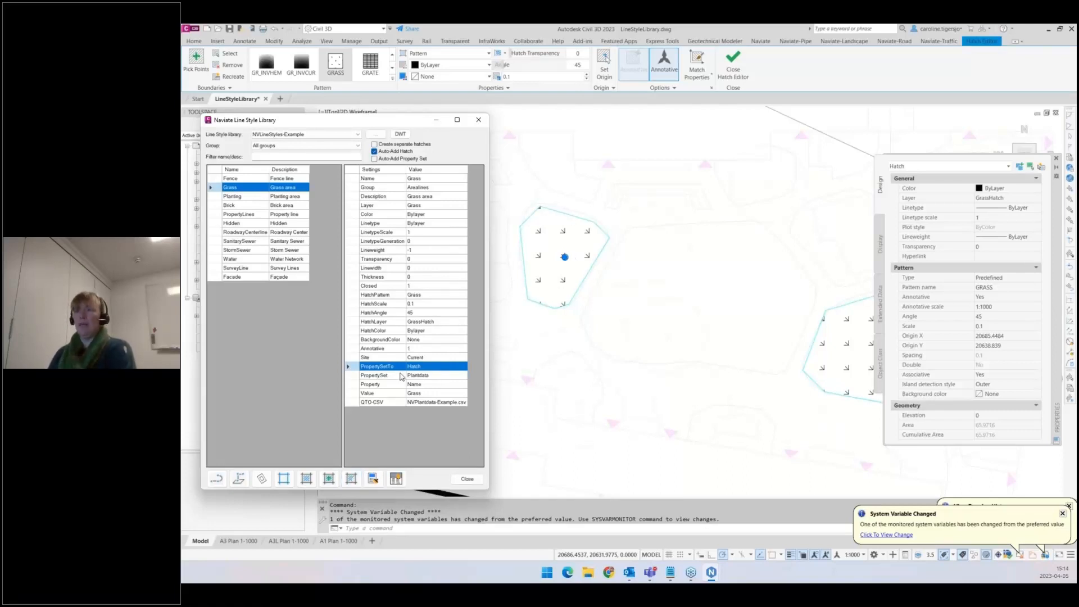
{"action": "key", "text": "ctrl"}
{"action": "key", "text": "ctrl"}
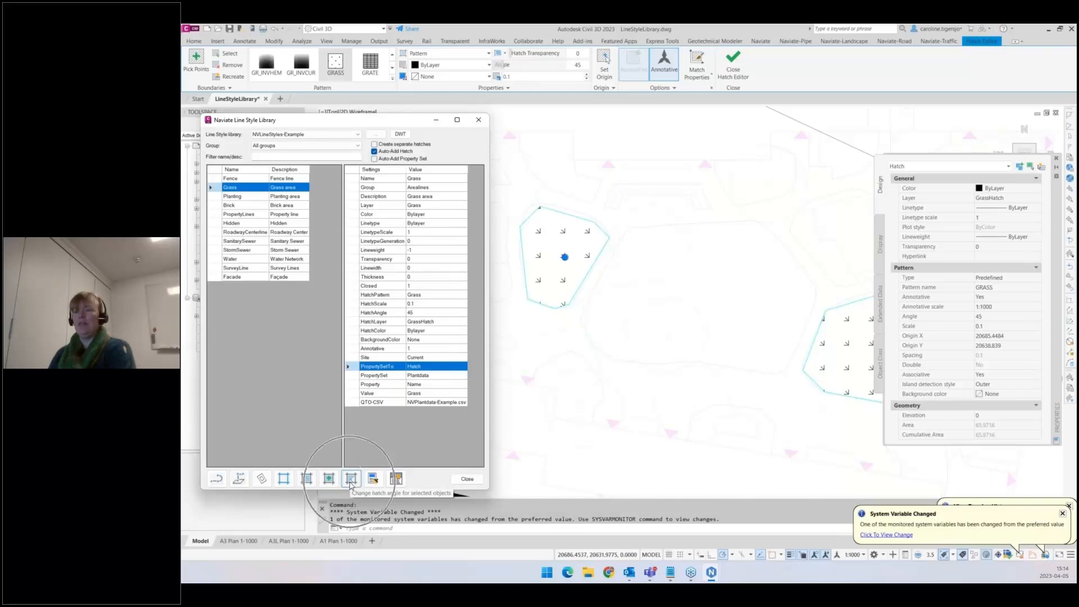
{"action": "left_click", "coordinate": [351, 478]}
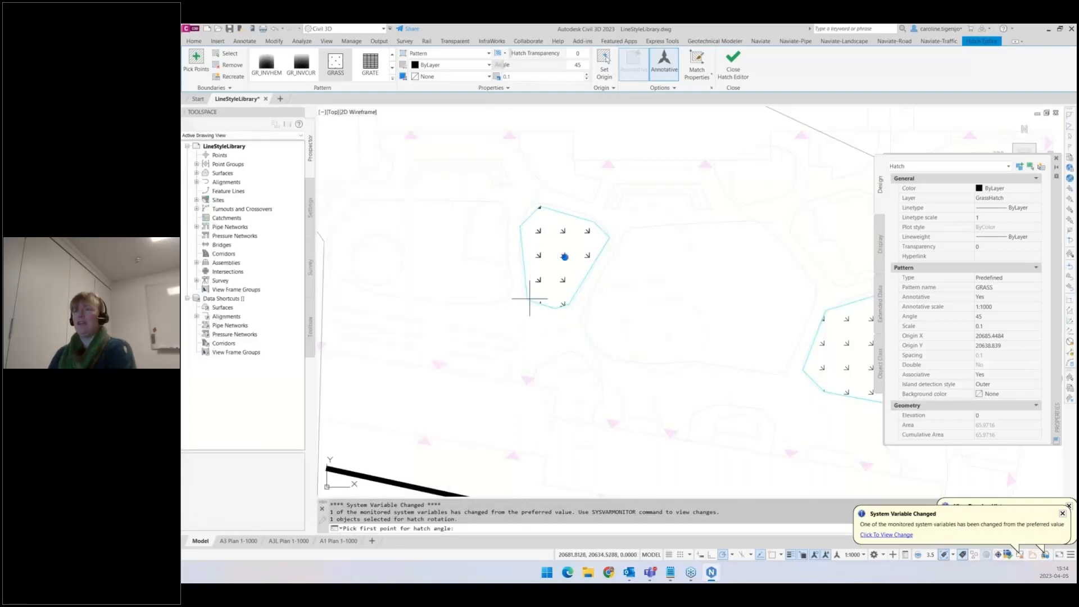
{"action": "left_click", "coordinate": [530, 298]}
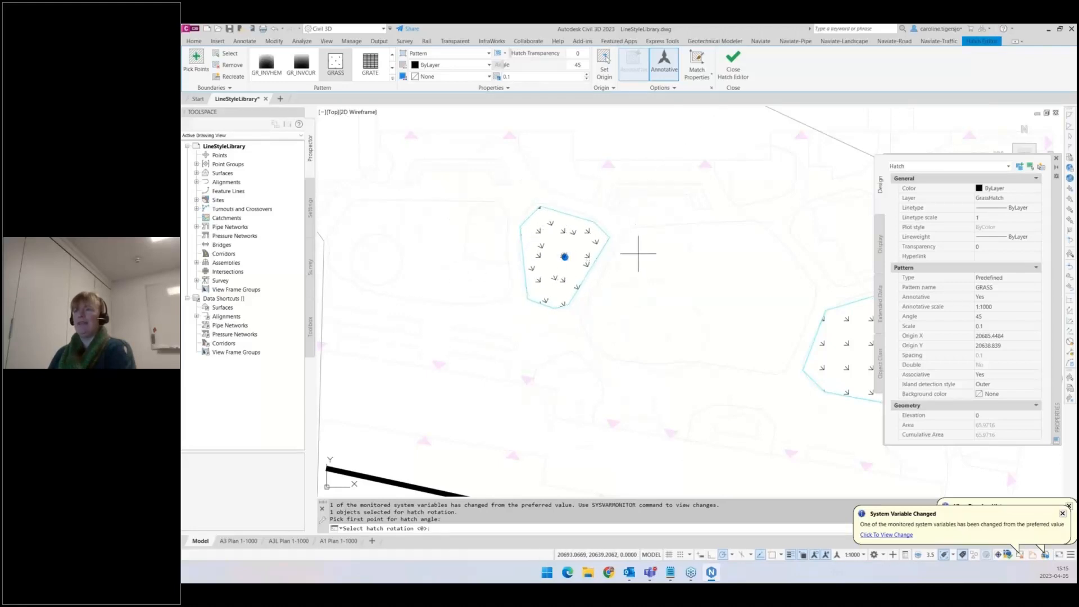
{"action": "left_click", "coordinate": [642, 269]}
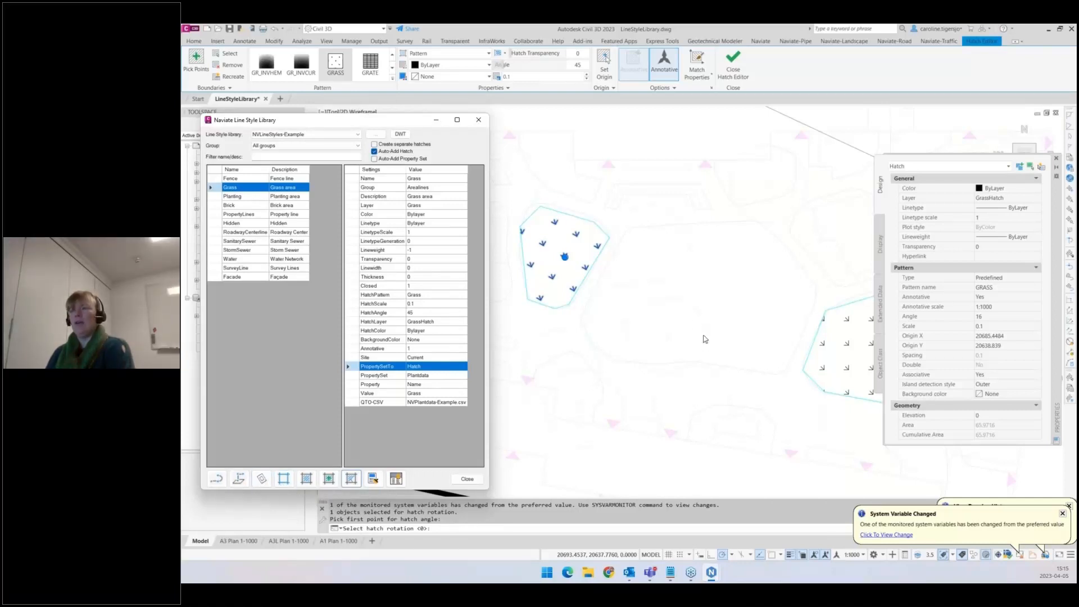
{"action": "key", "text": "Escape"}
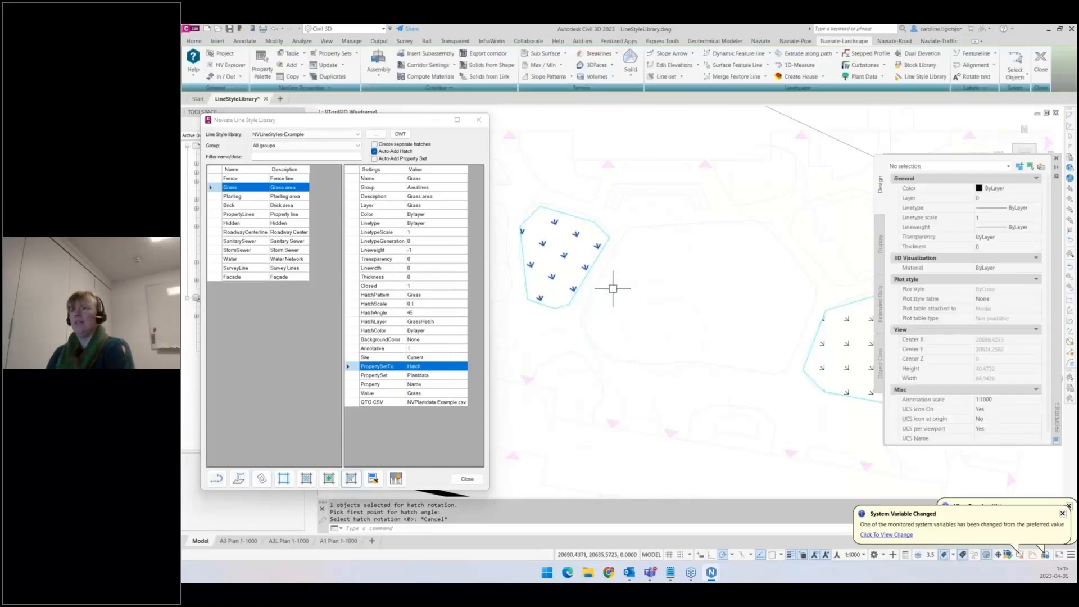
- Disable Auto-Add Hatch and draw a Grass-style MPolygon area west of the second grass area
{"action": "middle_click_drag", "start_coordinate": [613, 291], "coordinate": [705, 254]}
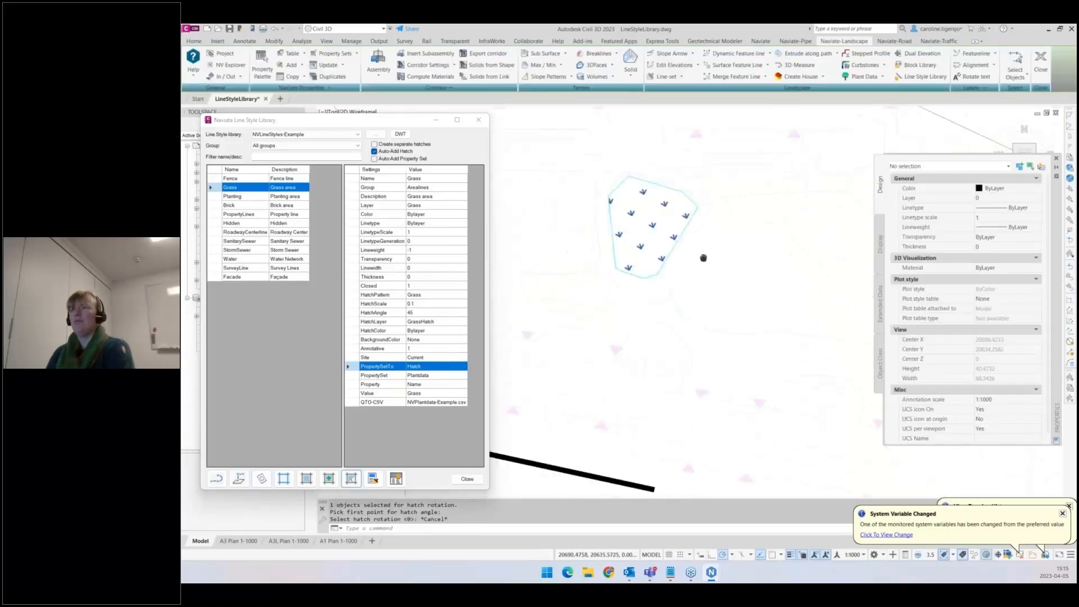
{"action": "left_click", "coordinate": [374, 151]}
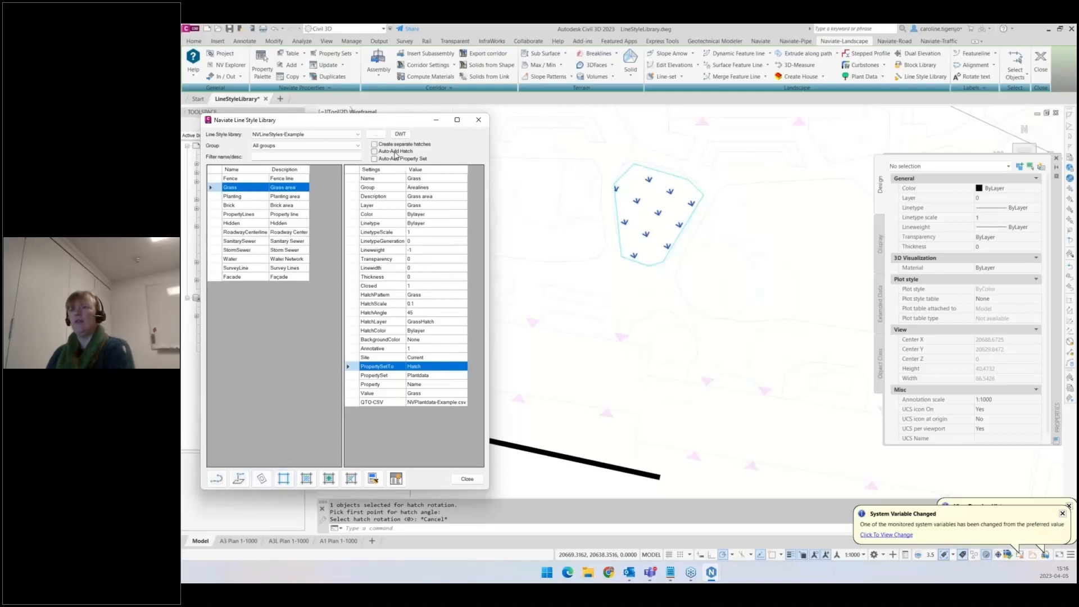
{"action": "left_click", "coordinate": [260, 480]}
{"action": "mouse_move", "coordinate": [482, 222]}
{"action": "middle_mouse_down"}
{"action": "mouse_move", "coordinate": [501, 256]}
{"action": "mouse_move", "coordinate": [458, 260]}
{"action": "middle_mouse_up"}
{"action": "left_click", "coordinate": [452, 274]}
{"action": "left_click", "coordinate": [482, 234]}
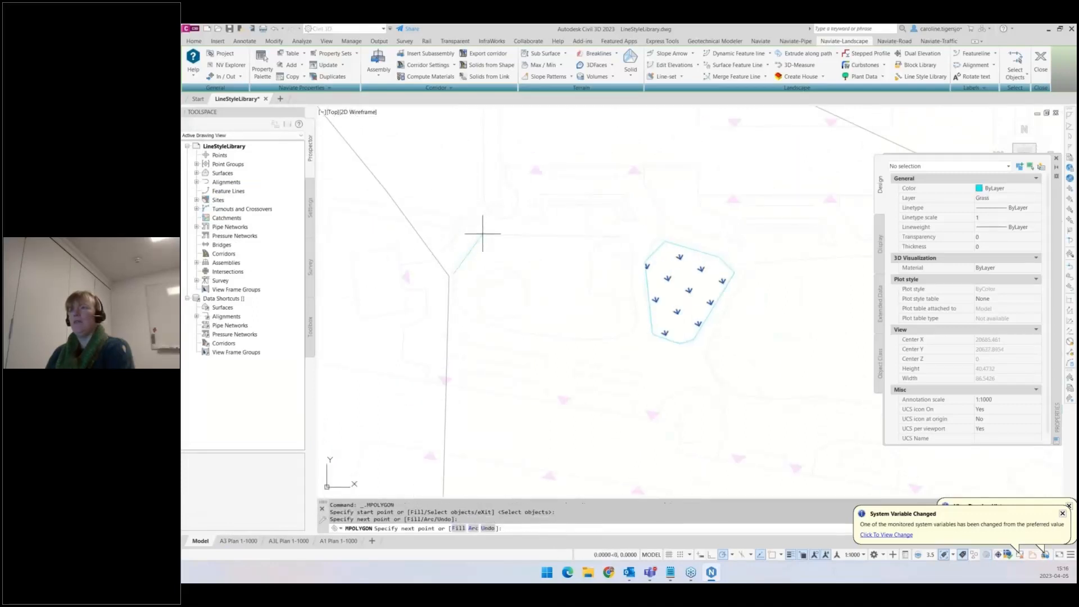
{"action": "left_click", "coordinate": [627, 234]}
{"action": "left_click", "coordinate": [634, 331]}
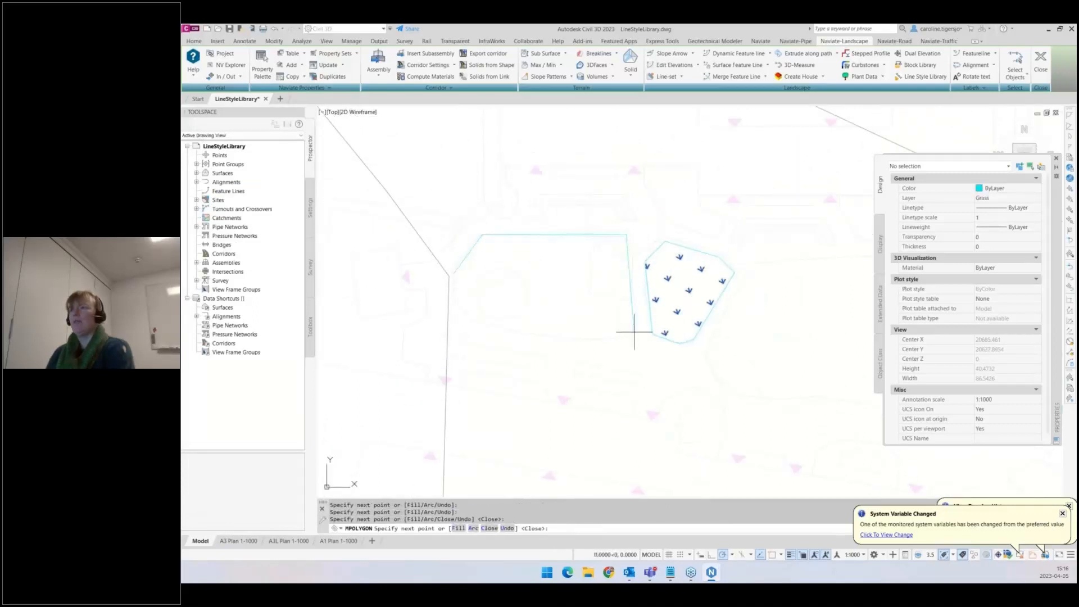
{"action": "left_click", "coordinate": [487, 324]}
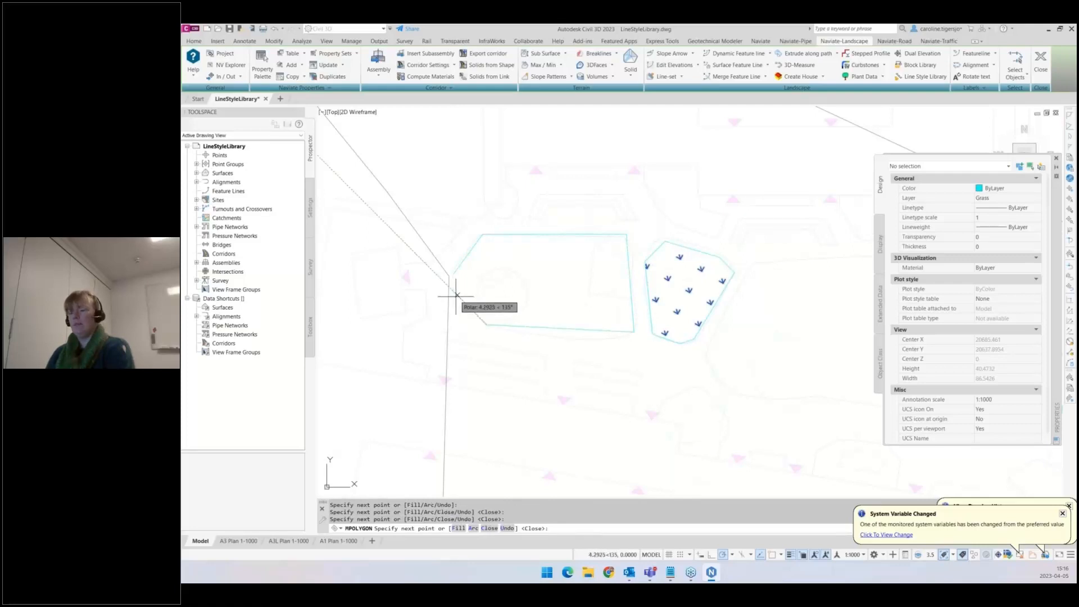
{"action": "key", "text": "Return"}
{"action": "middle_click_drag", "start_coordinate": [494, 363], "coordinate": [463, 285]}
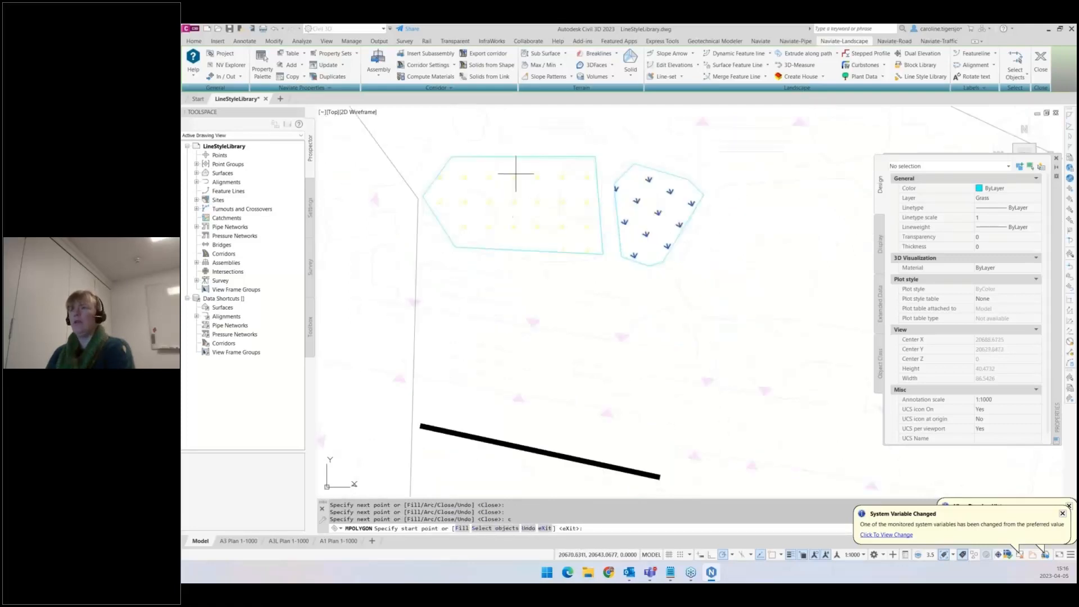
{"action": "key", "text": "Return"}
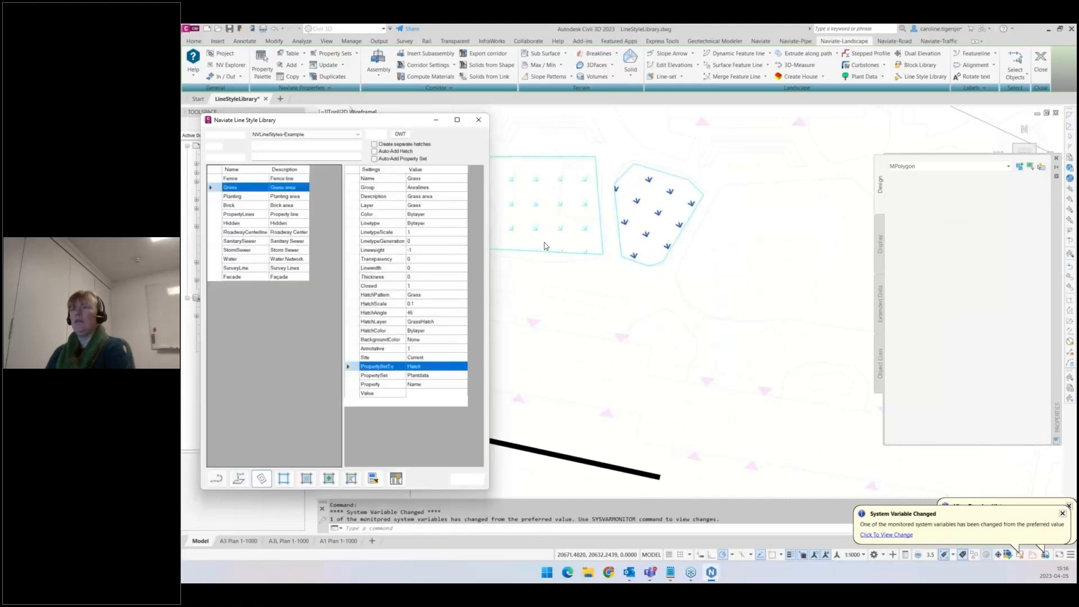
- Select the new MPolygon and examine its hatch pattern properties
{"action": "mouse_move", "coordinate": [545, 226]}
{"action": "middle_mouse_down"}
{"action": "mouse_move", "coordinate": [574, 252]}
{"action": "mouse_move", "coordinate": [734, 318]}
{"action": "middle_mouse_up"}
{"action": "scroll", "coordinate": [707, 297], "scroll_direction": "up", "scroll_amount": 2}
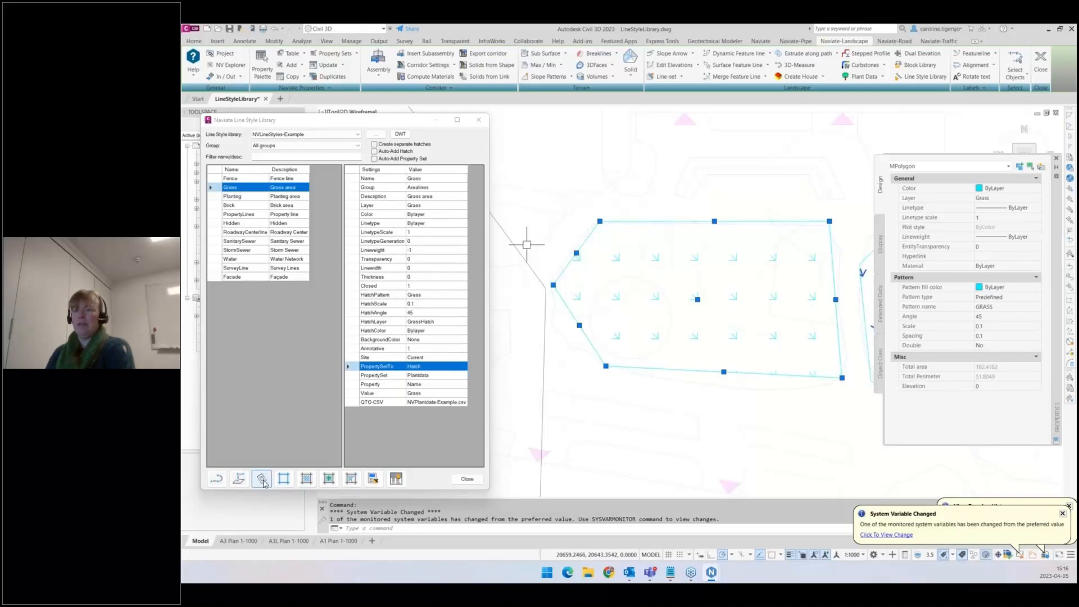
{"action": "scroll", "coordinate": [554, 241], "scroll_direction": "down", "scroll_amount": 4}
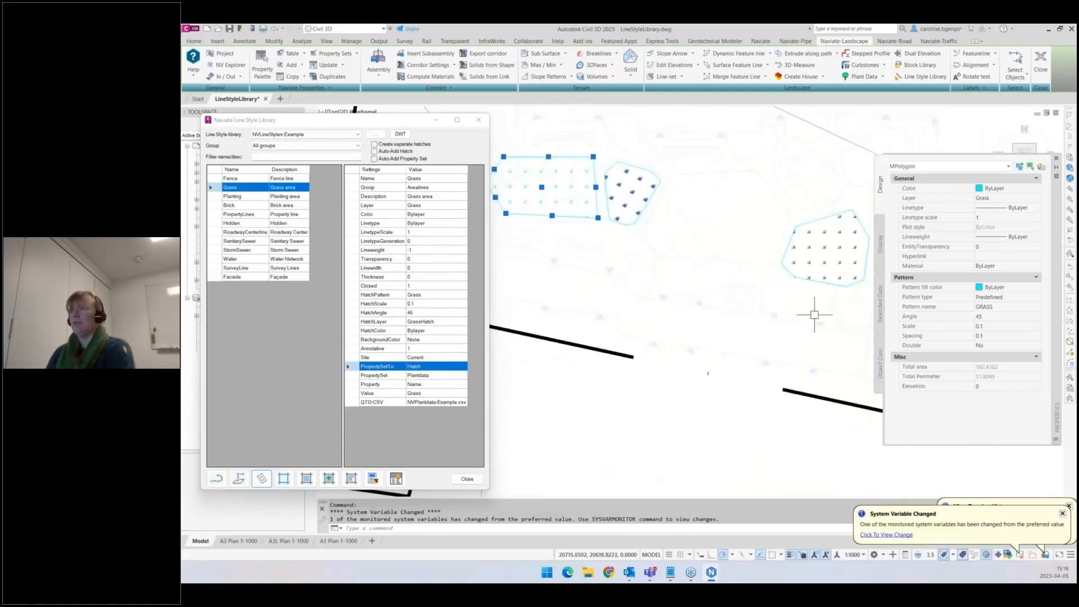
{"action": "key", "text": "Escape"}
{"action": "key", "text": "Escape"}
{"action": "scroll", "coordinate": [814, 313], "scroll_direction": "up", "scroll_amount": 5}
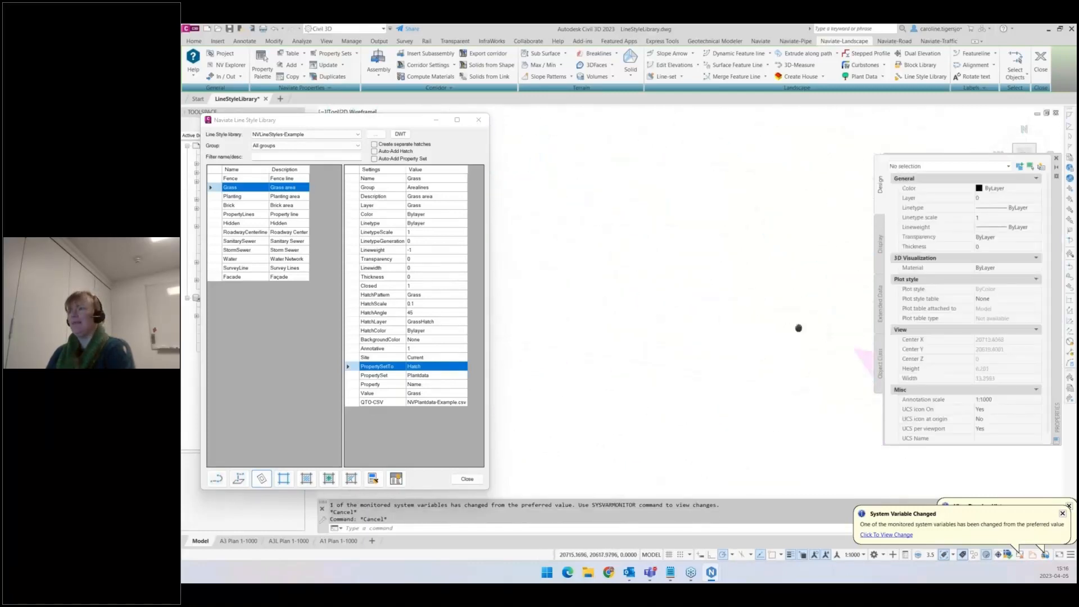
{"action": "scroll", "coordinate": [758, 335], "scroll_direction": "down", "scroll_amount": 2}
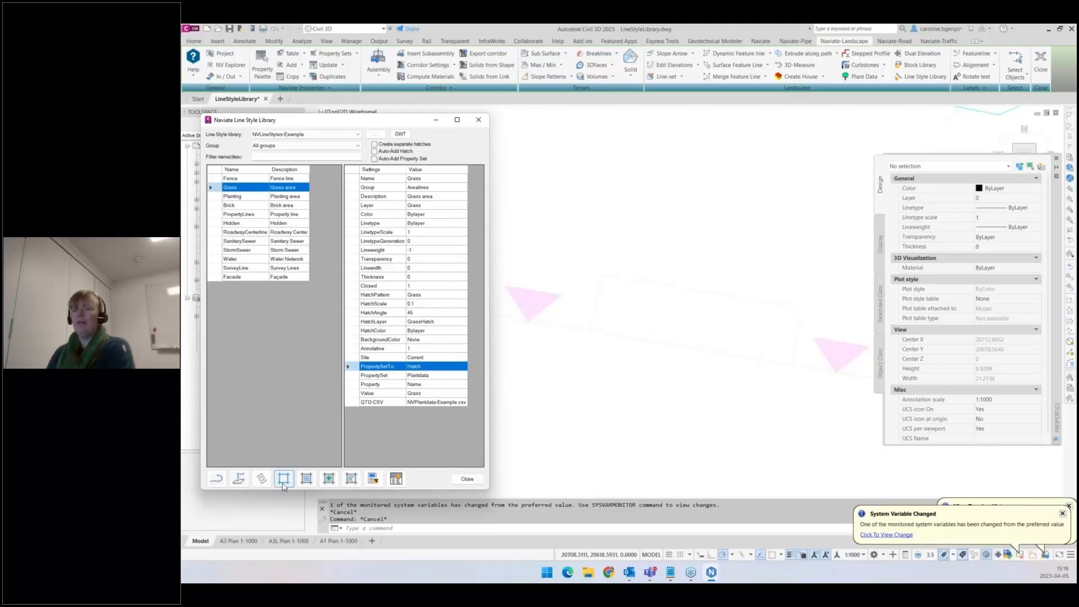
- Choose the Fence style and create a closed fence polyline from an internal point picked inside a bounded region
{"action": "left_click", "coordinate": [233, 180]}
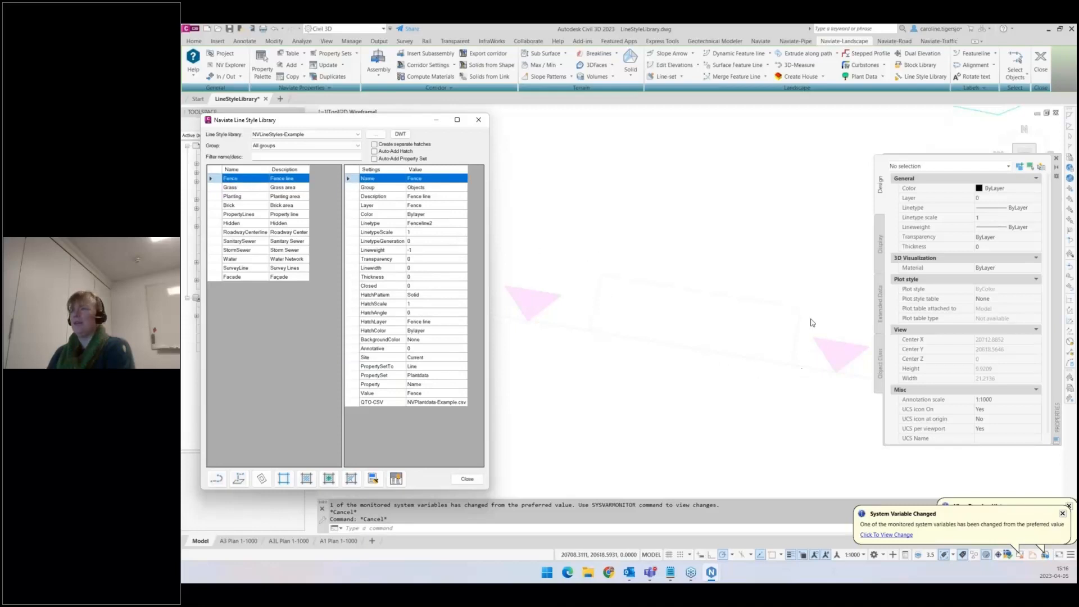
{"action": "left_click", "coordinate": [284, 477]}
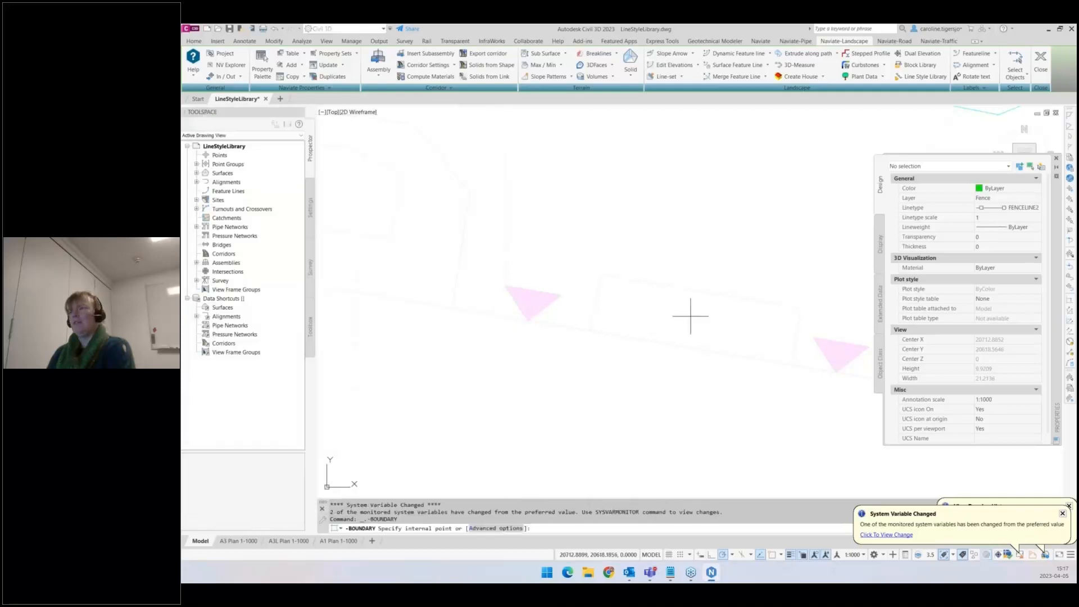
{"action": "left_click", "coordinate": [691, 315]}
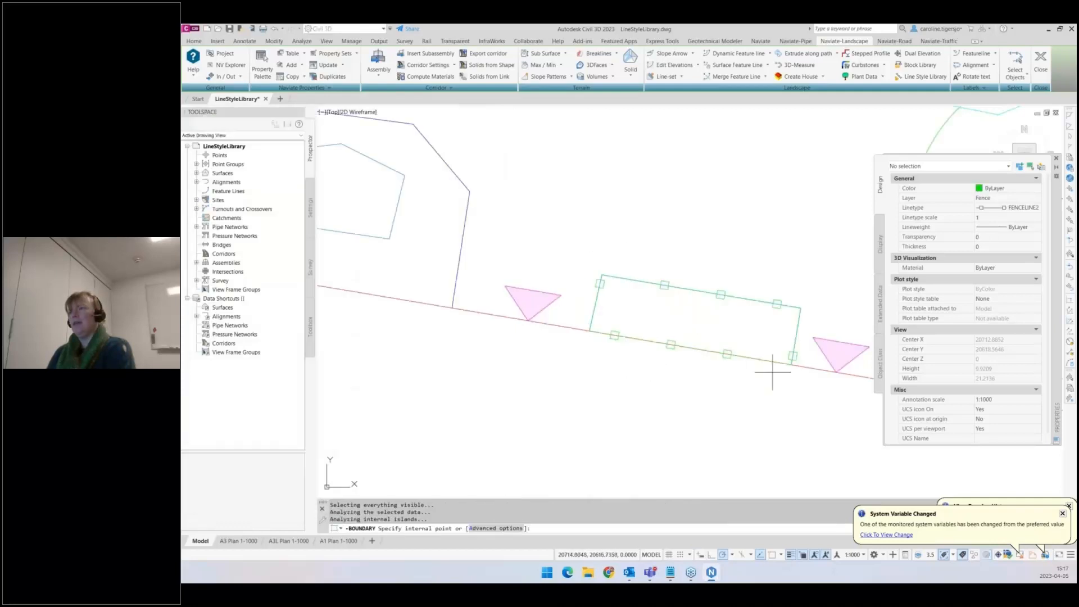
{"action": "key", "text": "Return"}
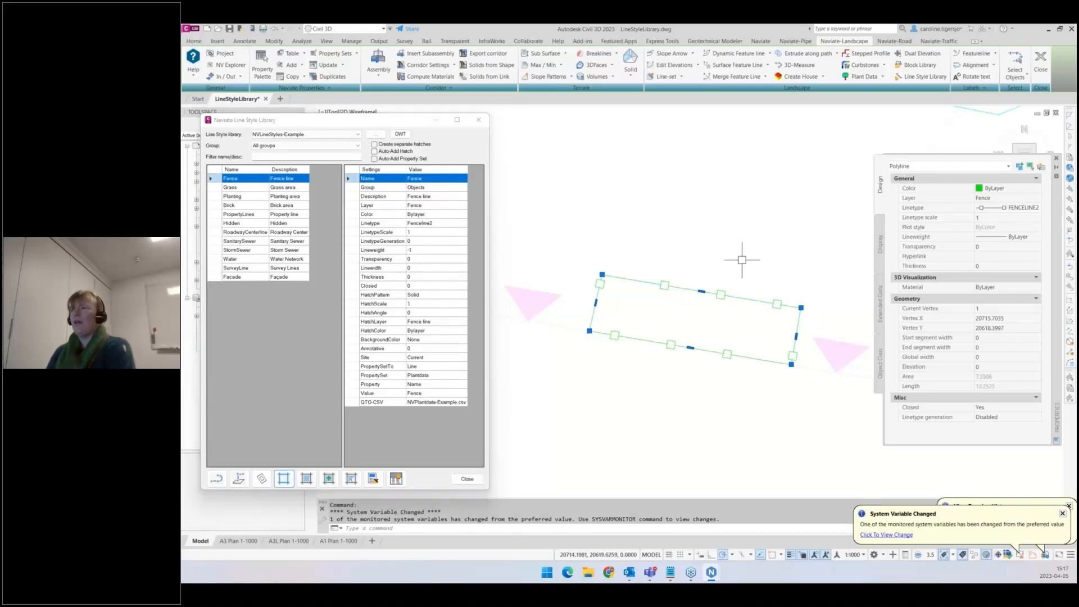
- Create another closed Fence boundary polyline inside the region between the two pink triangle markers
{"action": "scroll", "coordinate": [742, 258], "scroll_direction": "down", "scroll_amount": 4}
{"action": "scroll", "coordinate": [510, 236], "scroll_direction": "down", "scroll_amount": 2}
{"action": "scroll", "coordinate": [510, 236], "scroll_direction": "up", "scroll_amount": 3}
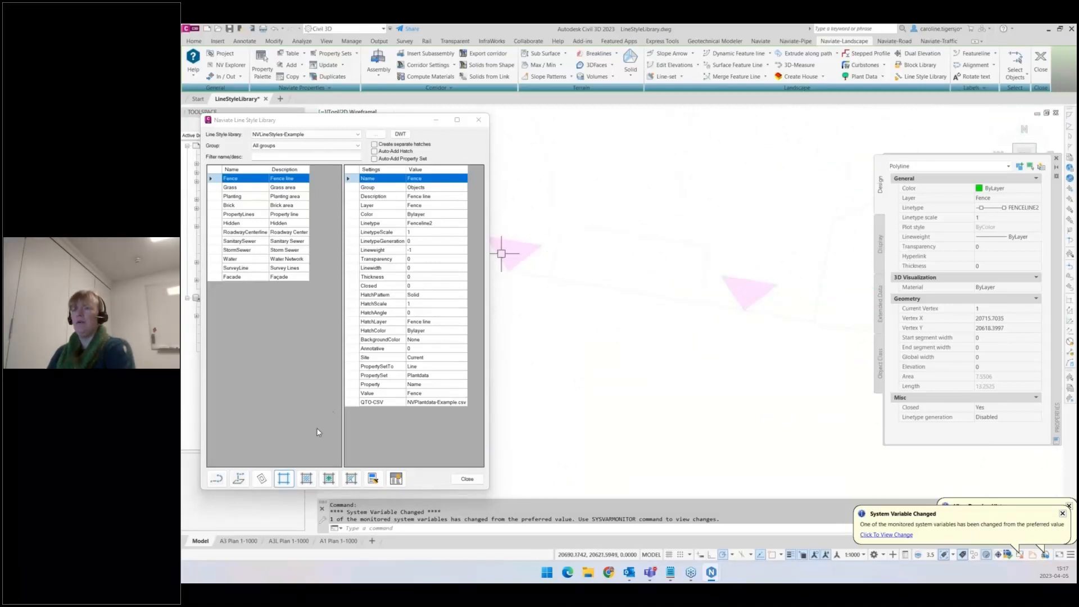
{"action": "left_click", "coordinate": [285, 478]}
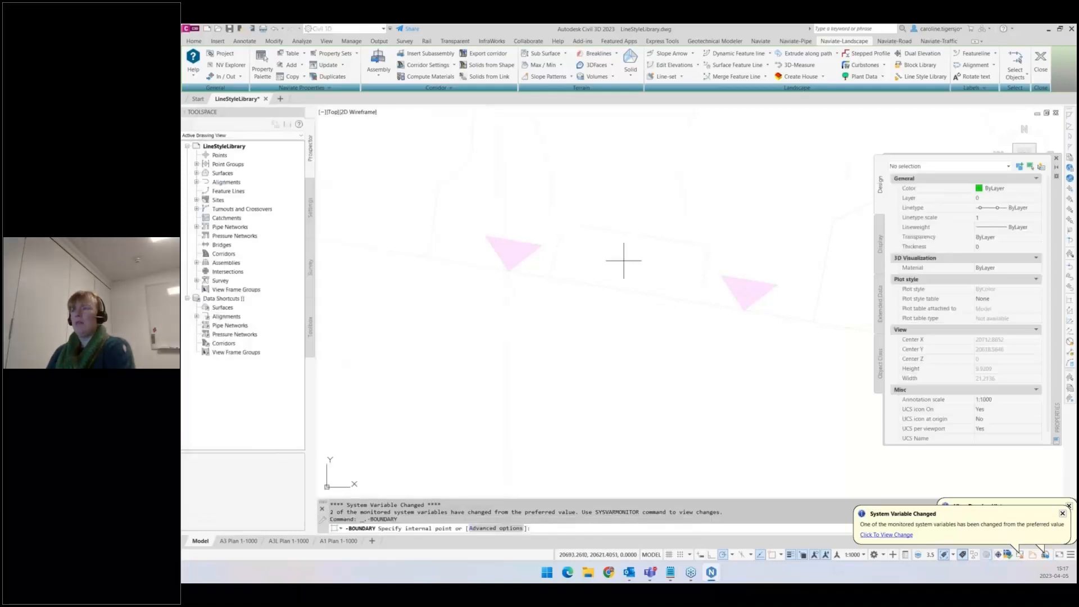
{"action": "key", "text": "Return"}
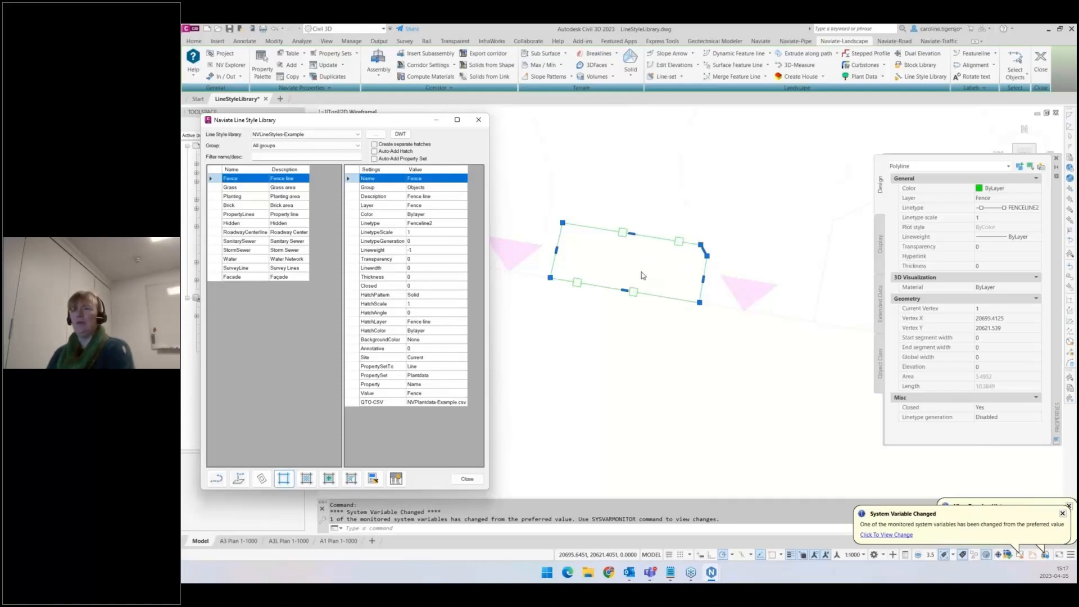
{"action": "left_click", "coordinate": [660, 268]}
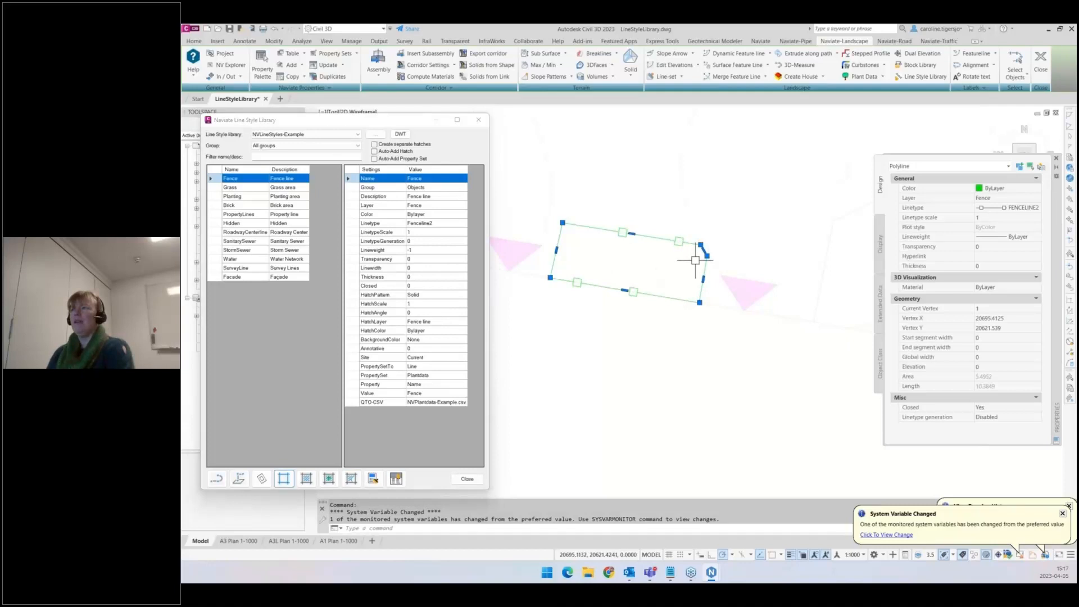
{"action": "key", "text": "Escape"}
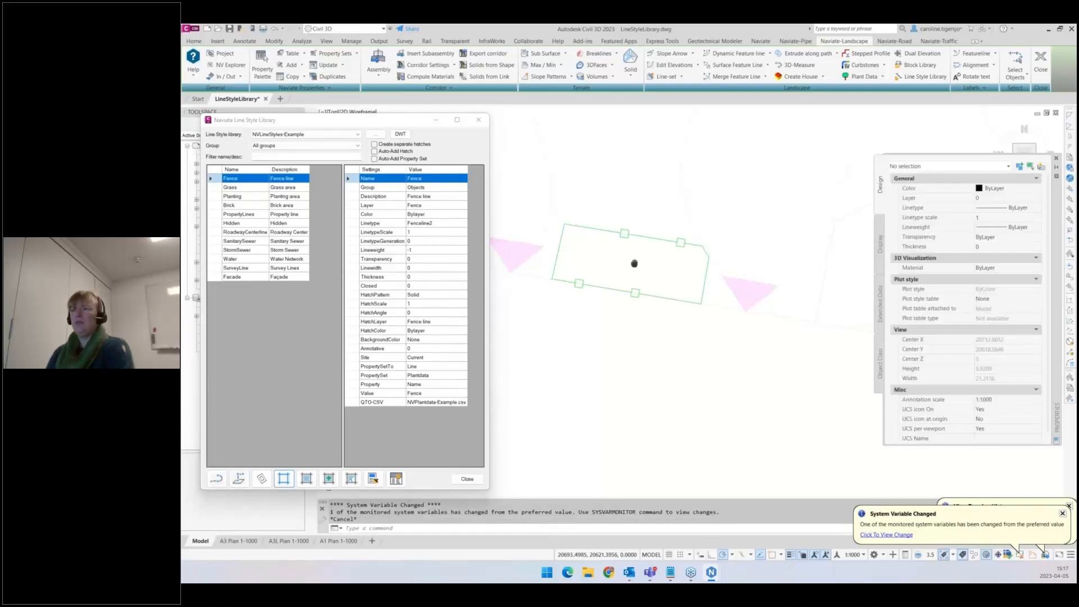
{"action": "middle_click_drag", "start_coordinate": [634, 263], "coordinate": [768, 269]}
{"action": "scroll", "coordinate": [768, 268], "scroll_direction": "down", "scroll_amount": 4}
{"action": "middle_click_drag", "start_coordinate": [657, 253], "coordinate": [673, 264]}
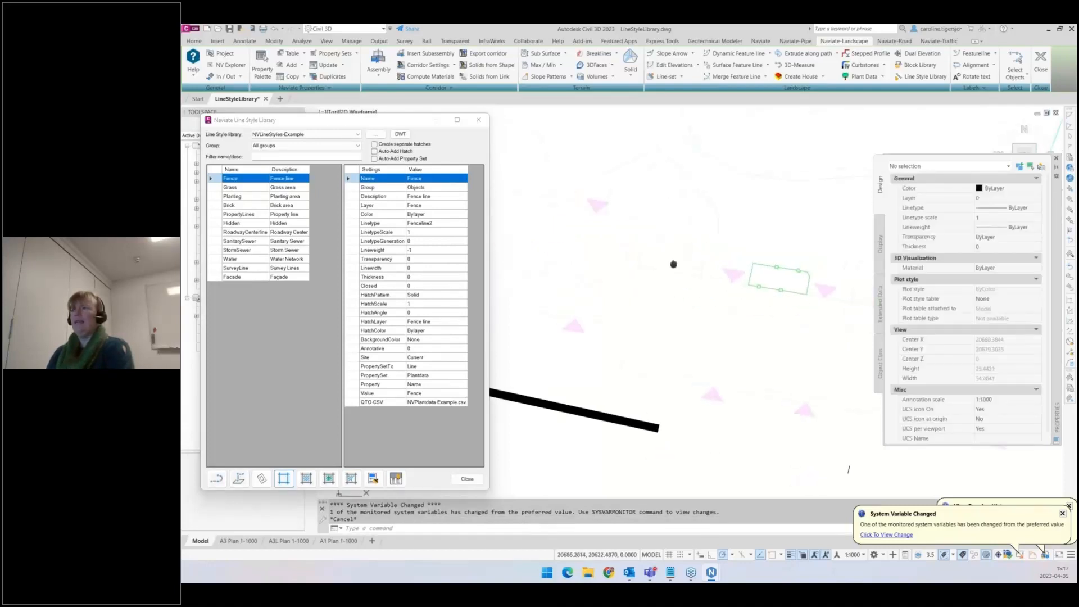
{"action": "scroll", "coordinate": [673, 264], "scroll_direction": "up", "scroll_amount": 4}
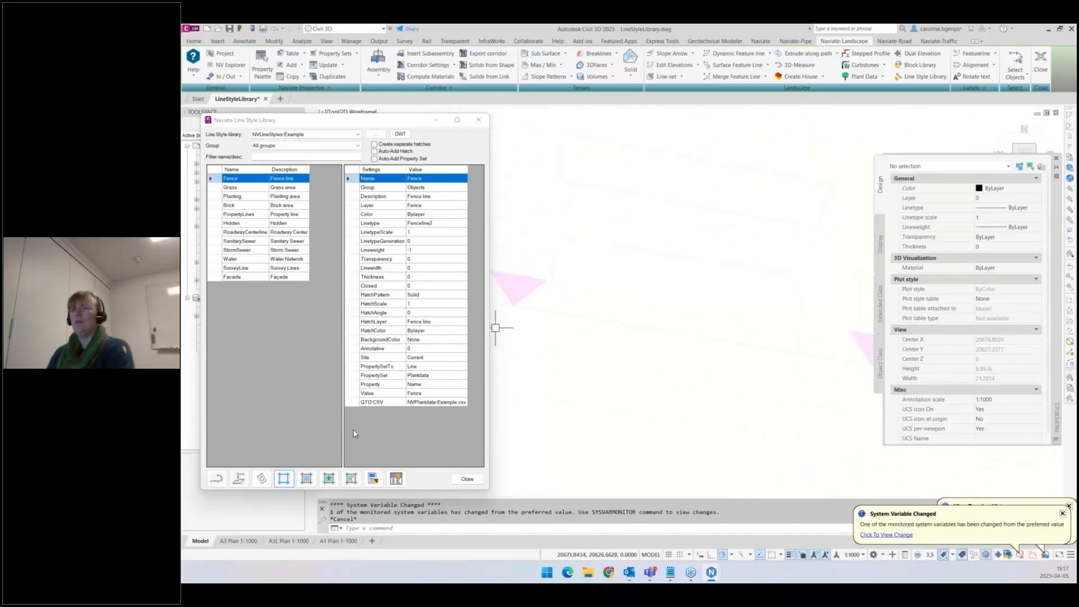
{"action": "left_click", "coordinate": [373, 478]}
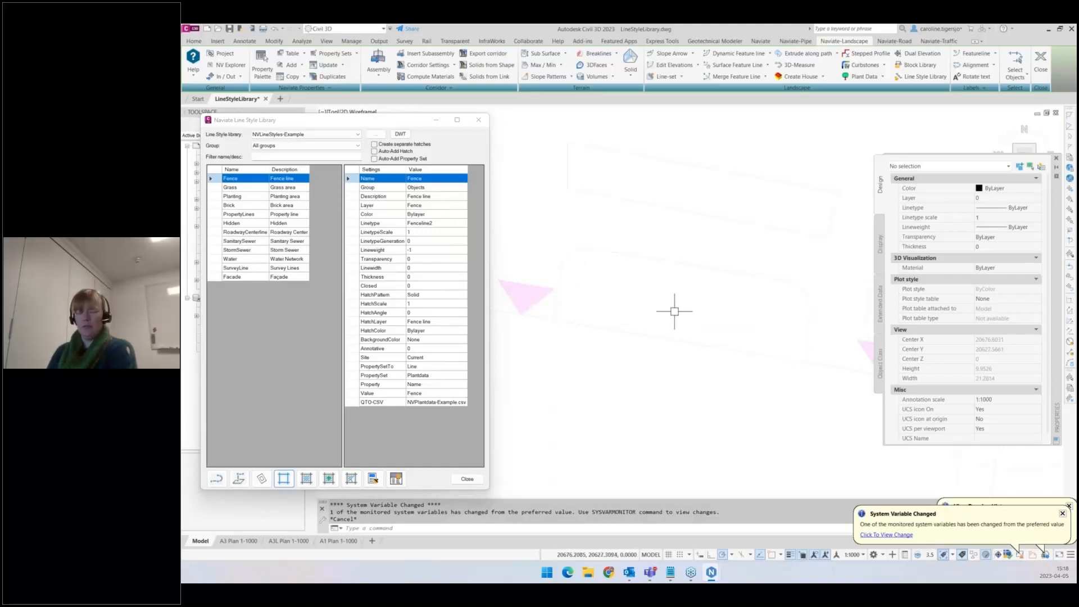
- Copy a nested polyline out of the external reference in place with the NCOPY command
{"action": "type", "text": "n"}
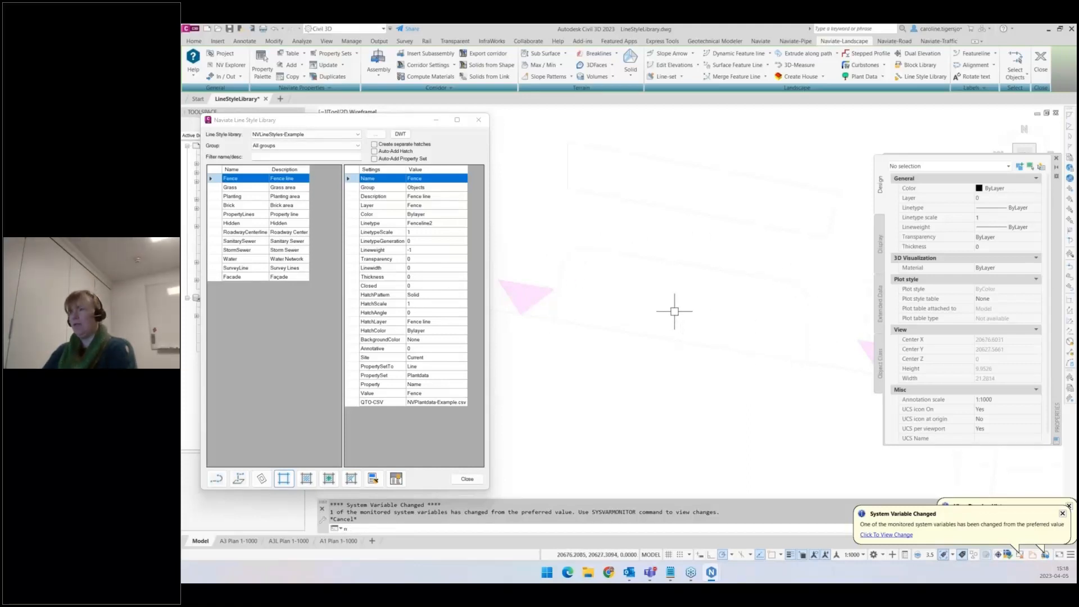
{"action": "type", "text": "c"}
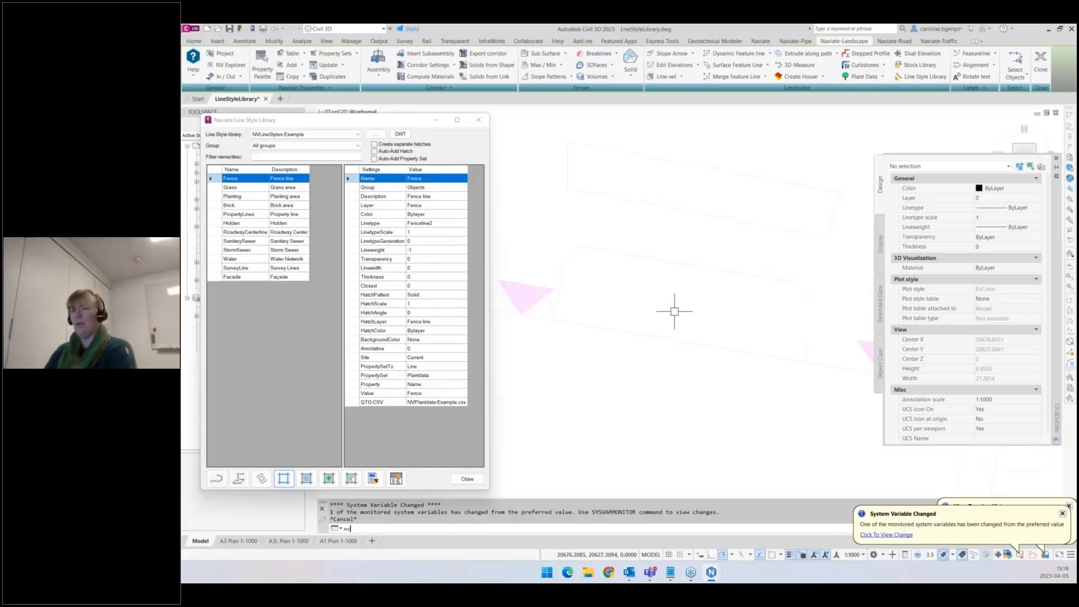
{"action": "type", "text": "op"}
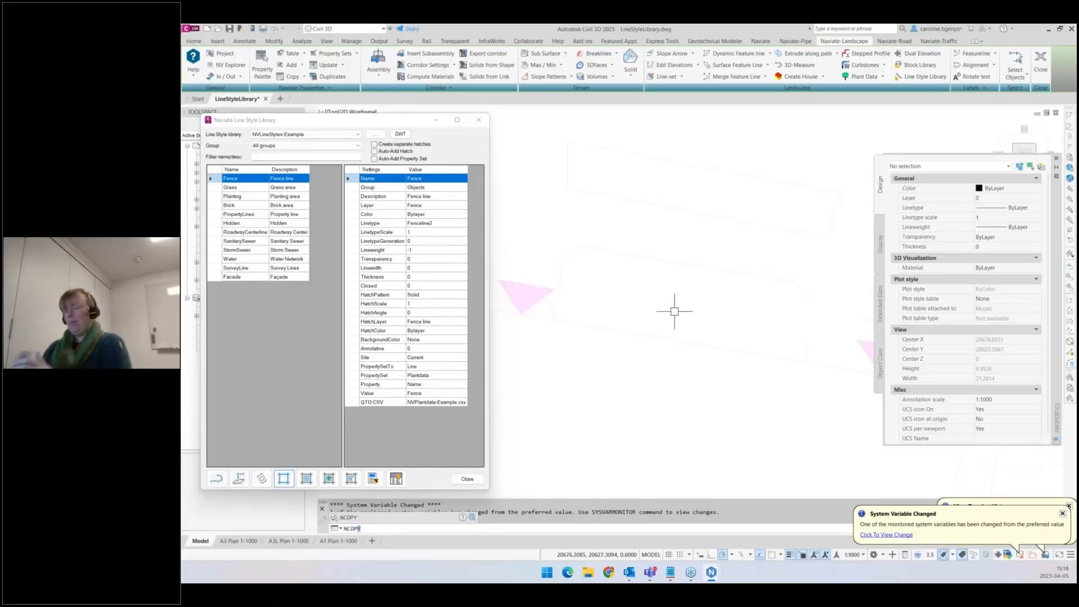
{"action": "key", "text": "Return"}
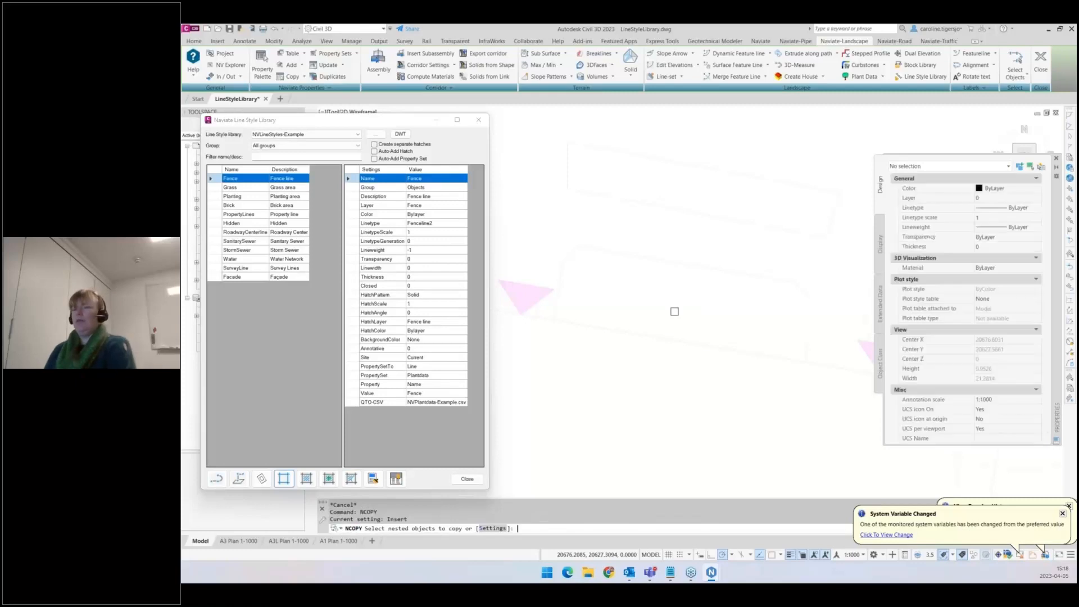
{"action": "left_click", "coordinate": [669, 260]}
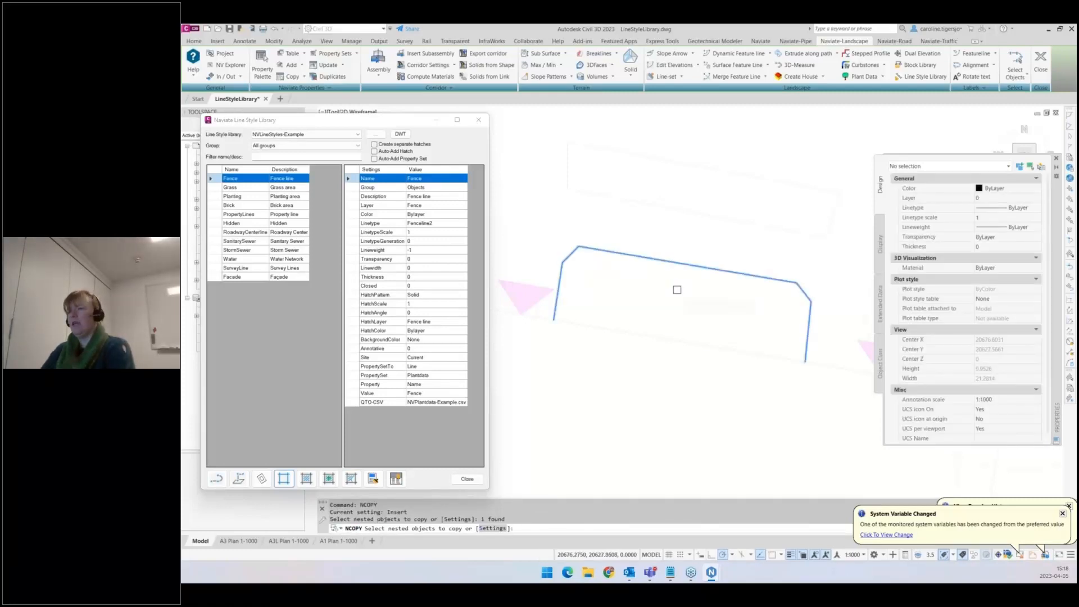
{"action": "key", "text": "Return"}
{"action": "key", "text": "Return"}
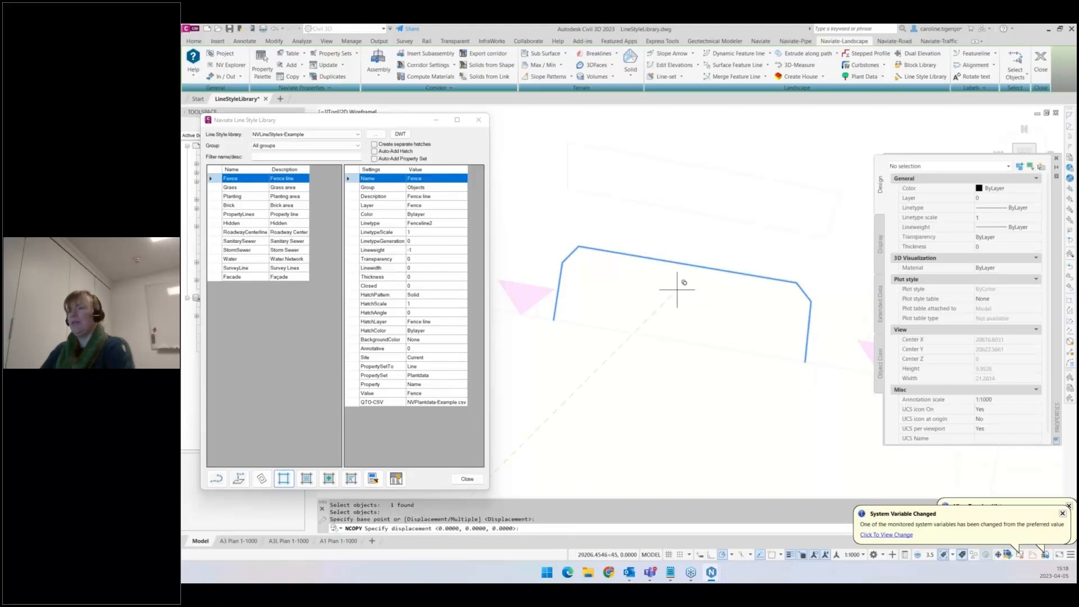
{"action": "key", "text": "Return"}
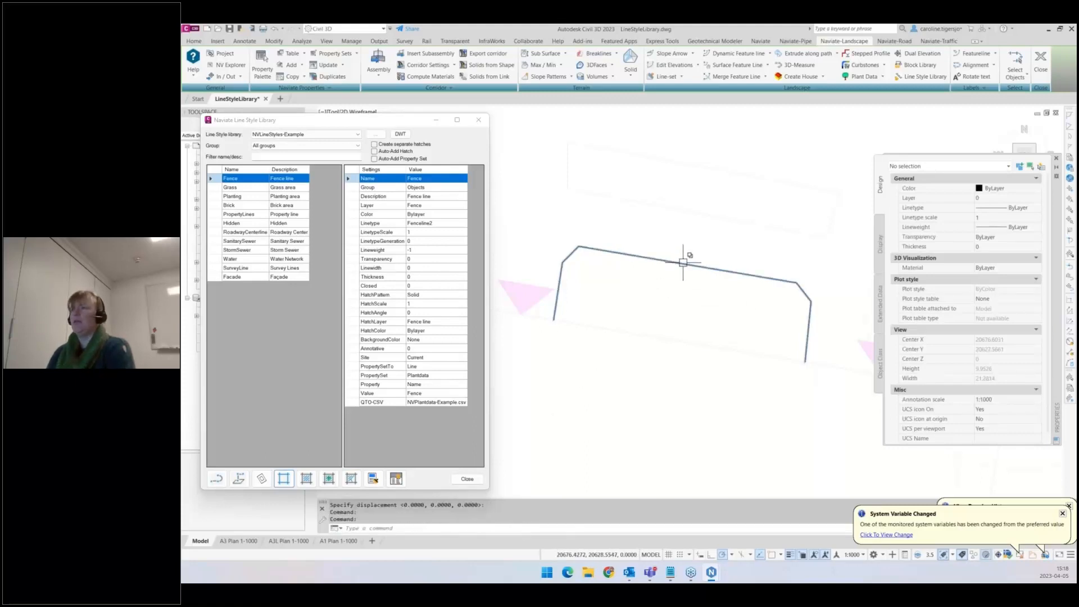
- Select the copied polyline and apply the Fence line style to it
{"action": "left_click", "coordinate": [682, 262]}
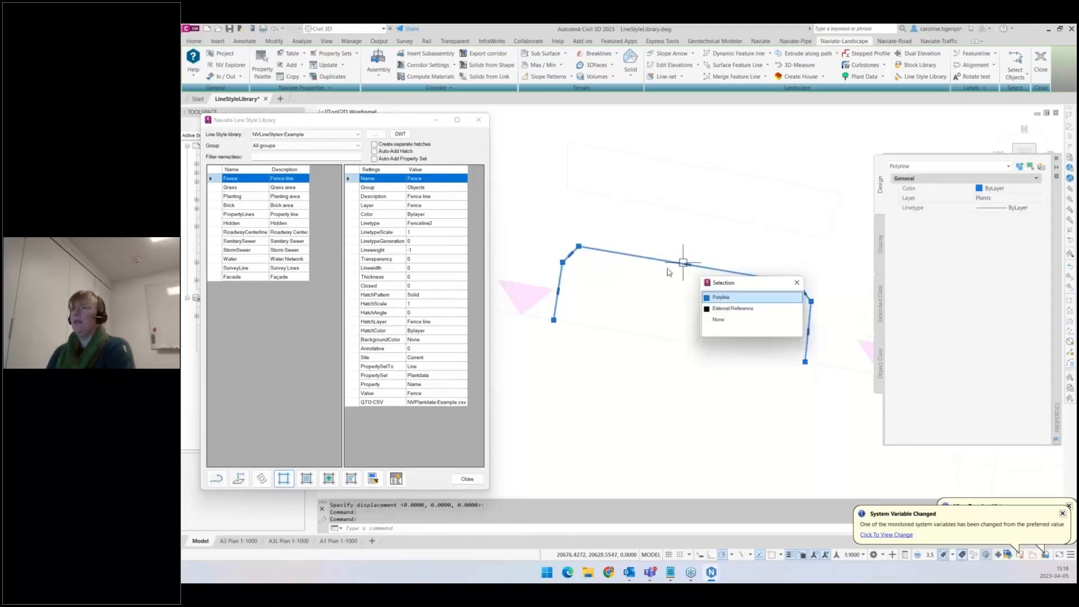
{"action": "left_click", "coordinate": [720, 298]}
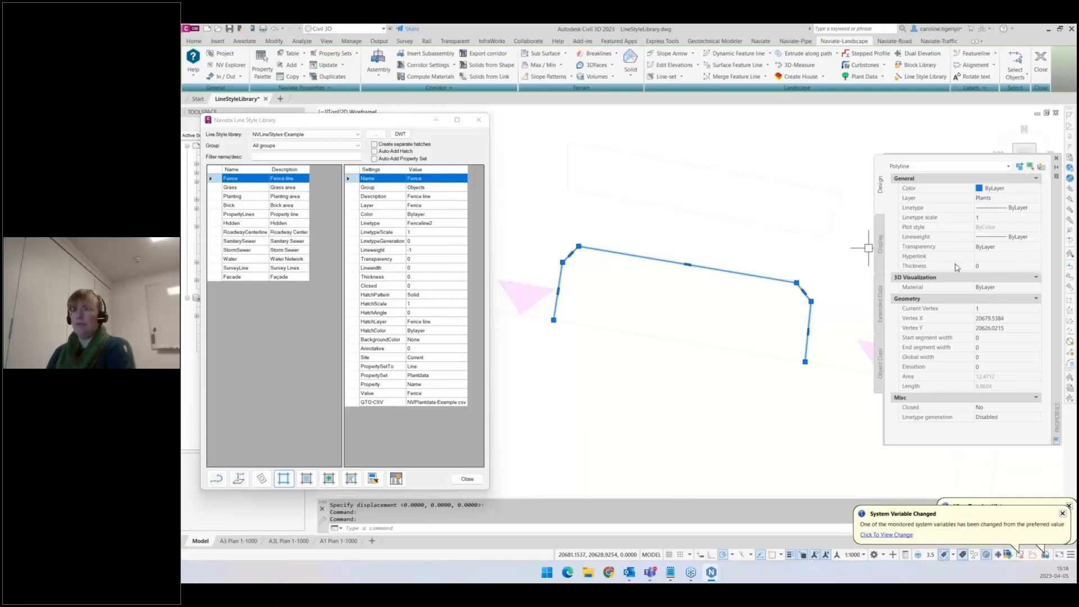
{"action": "left_click", "coordinate": [372, 479]}
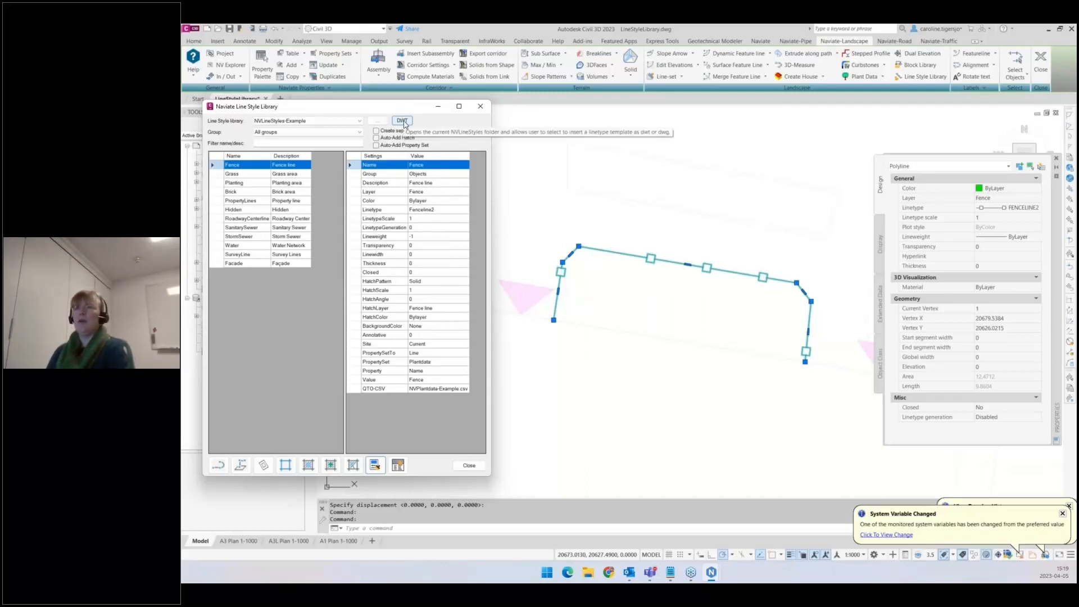
- Browse the NVLineStyles template folder for line style library drawings, then close the dialog
{"action": "key", "text": "ctrl"}
{"action": "key", "text": "ctrl"}
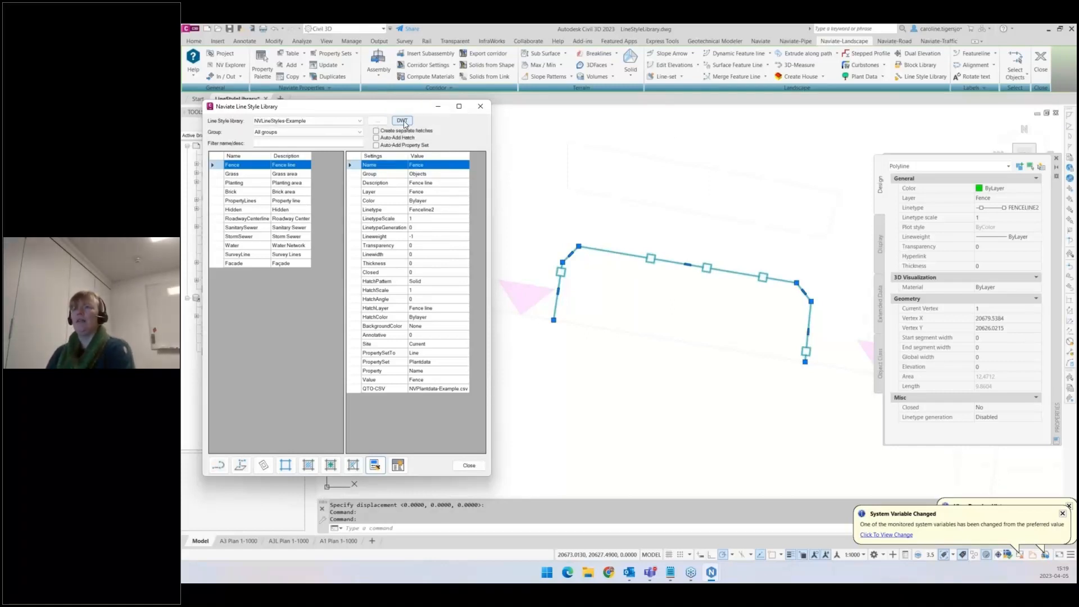
{"action": "left_click", "coordinate": [402, 121]}
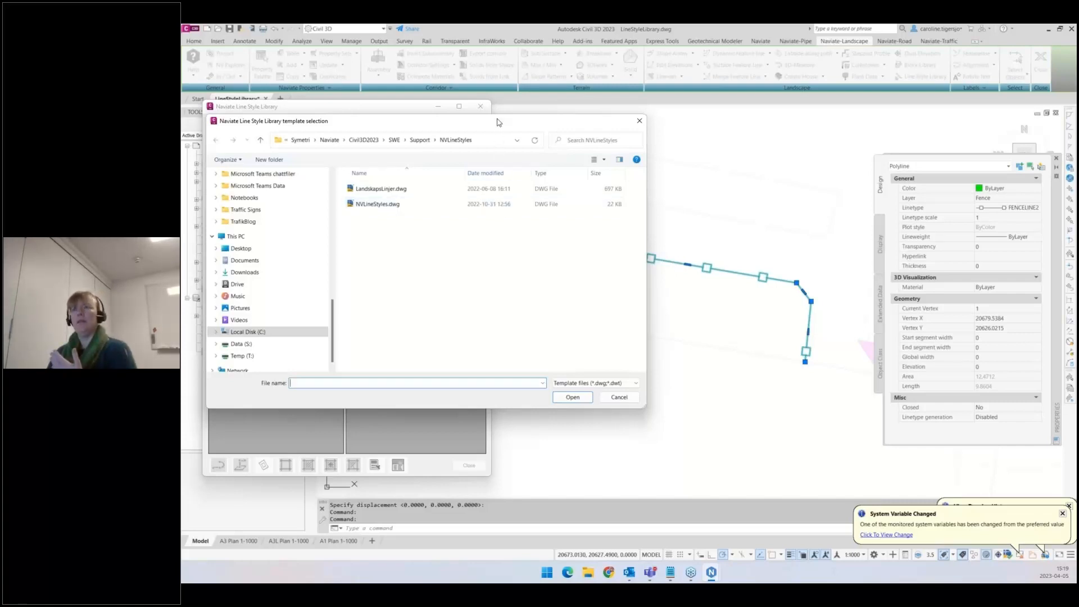
{"action": "left_click_drag", "start_coordinate": [497, 119], "coordinate": [500, 143]}
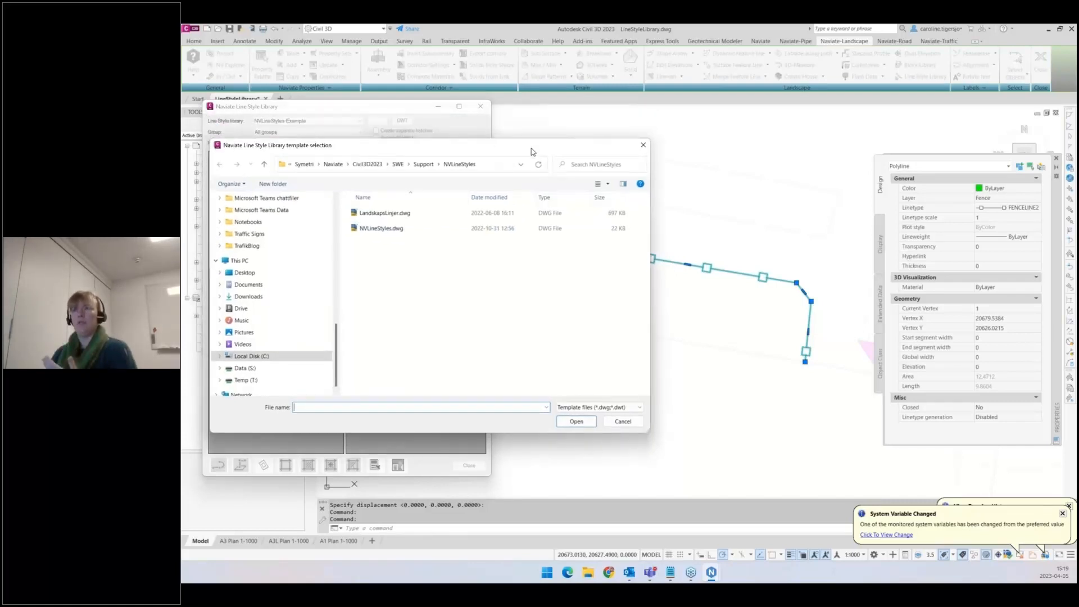
{"action": "left_click", "coordinate": [643, 145]}
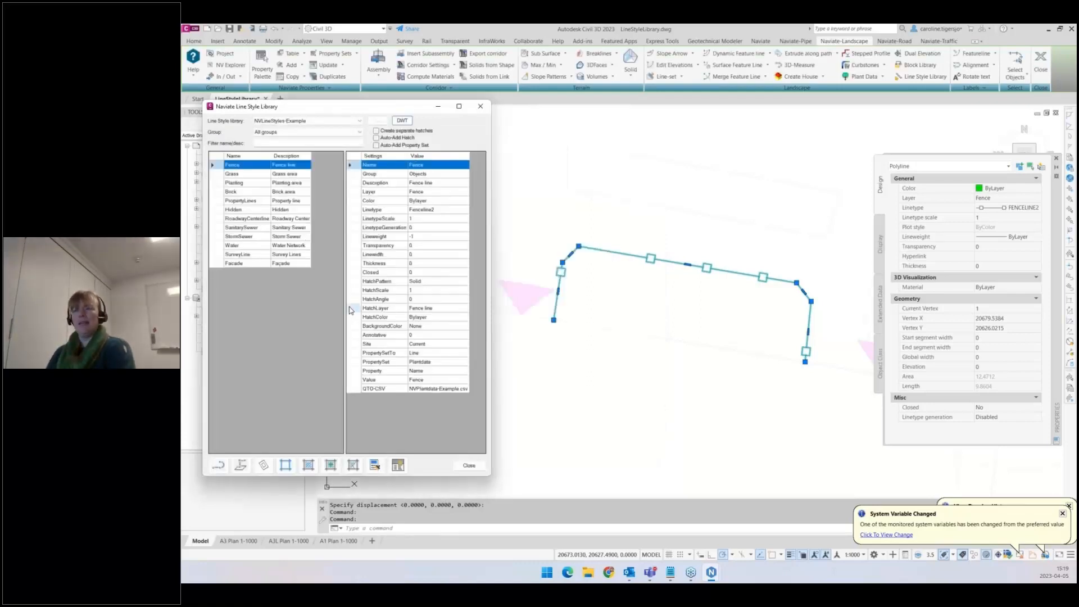
- Switch the line style library to LandskapsLinjer
{"action": "left_click", "coordinate": [307, 123]}
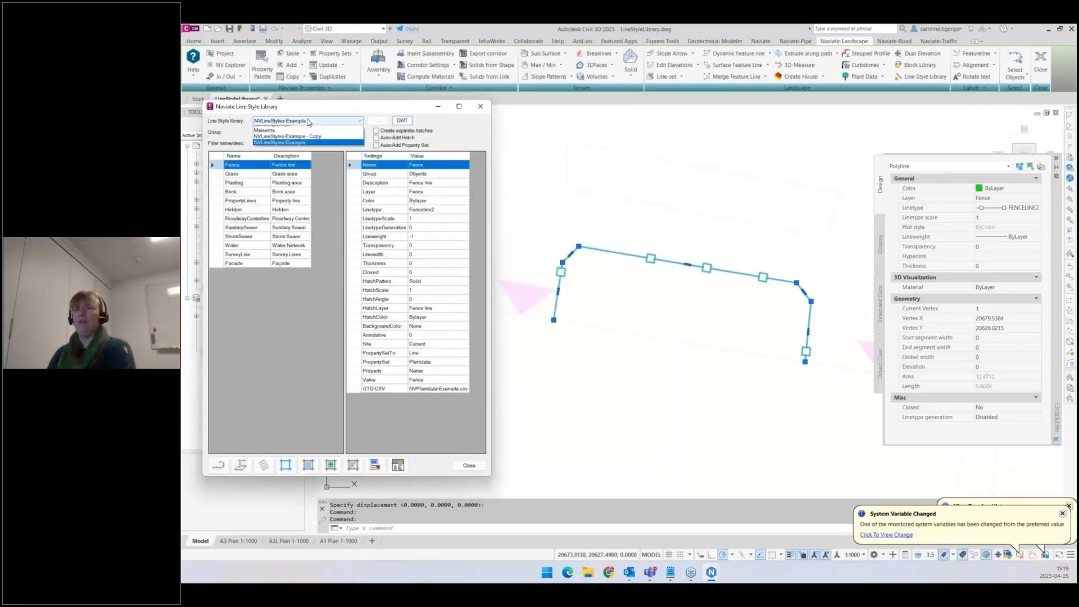
{"action": "left_click", "coordinate": [307, 135]}
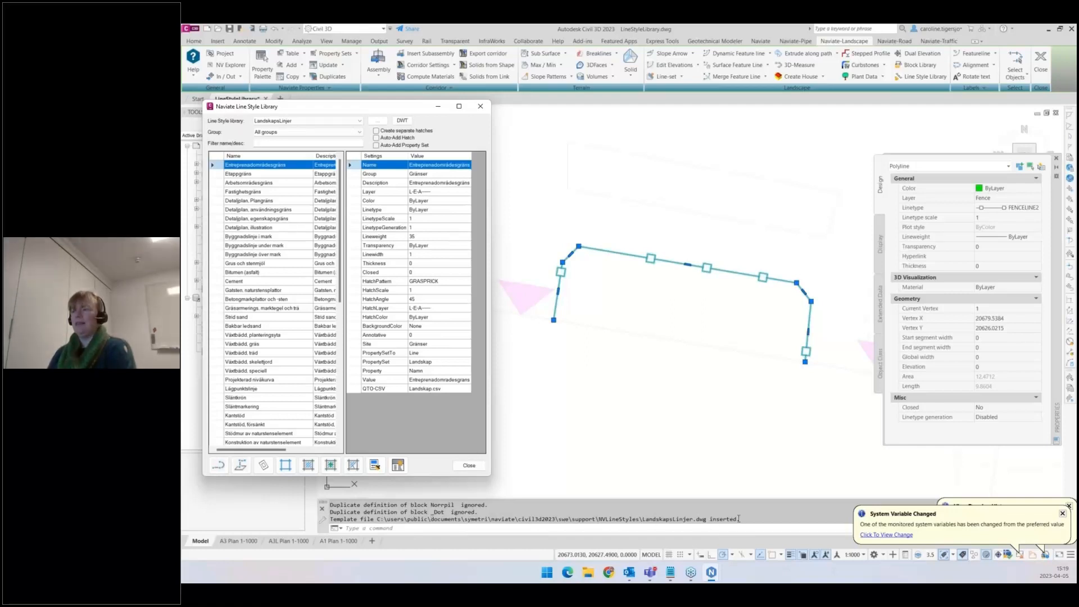
{"action": "left_click", "coordinate": [653, 515]}
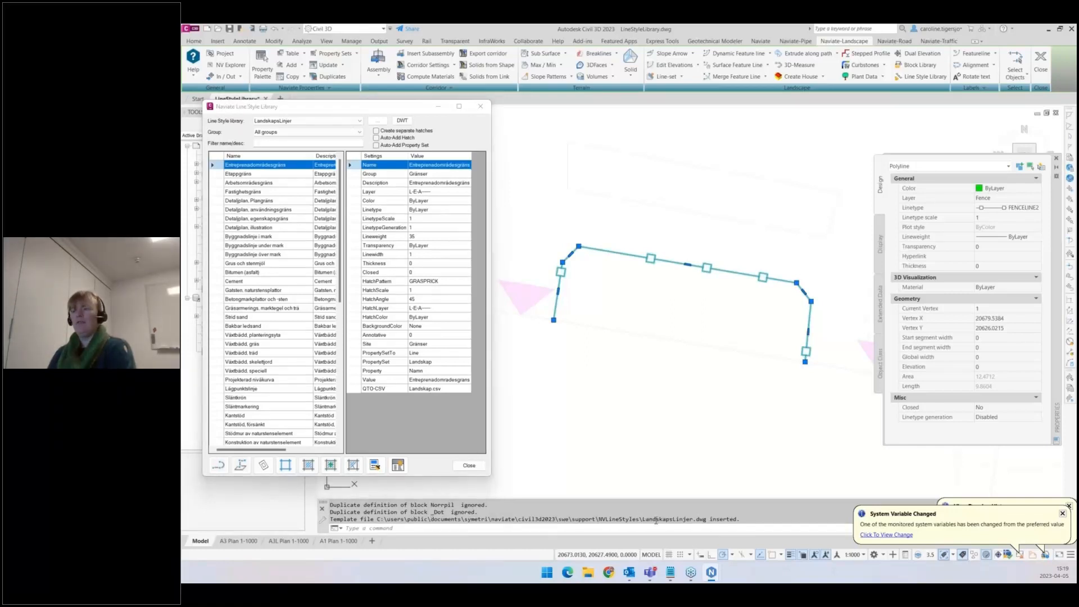
{"action": "key", "text": "ctrl"}
{"action": "key", "text": "ctrl"}
{"action": "key", "text": "ctrl"}
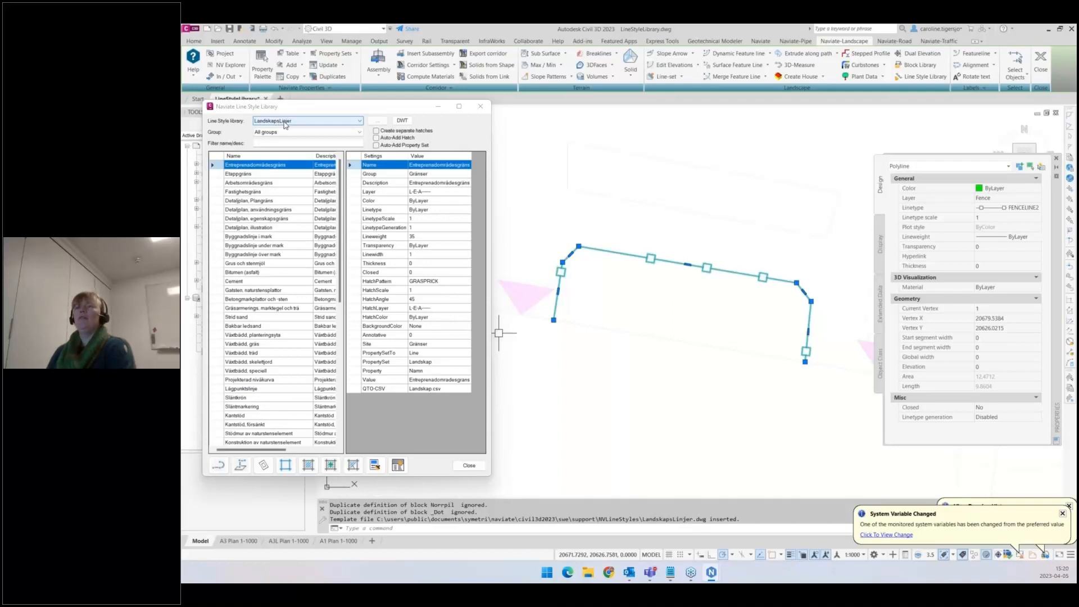
{"action": "key", "text": "ctrl"}
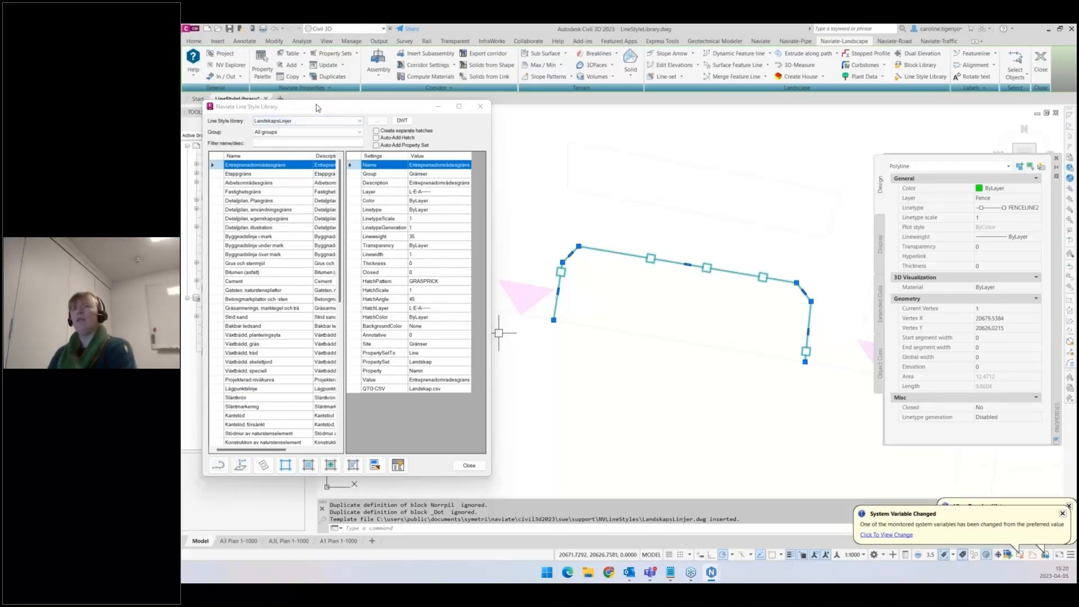
{"action": "left_click_drag", "start_coordinate": [298, 106], "coordinate": [315, 113]}
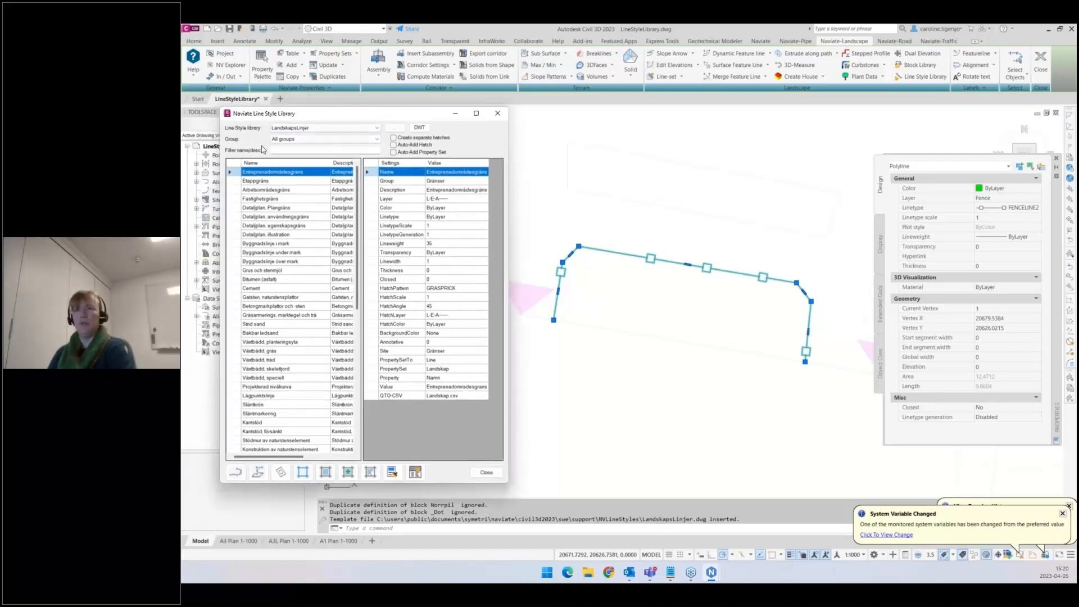
- Open the Naviate support files and browse the CSV and DWG library files in the NVLineStyles folder
{"action": "left_click", "coordinate": [194, 72]}
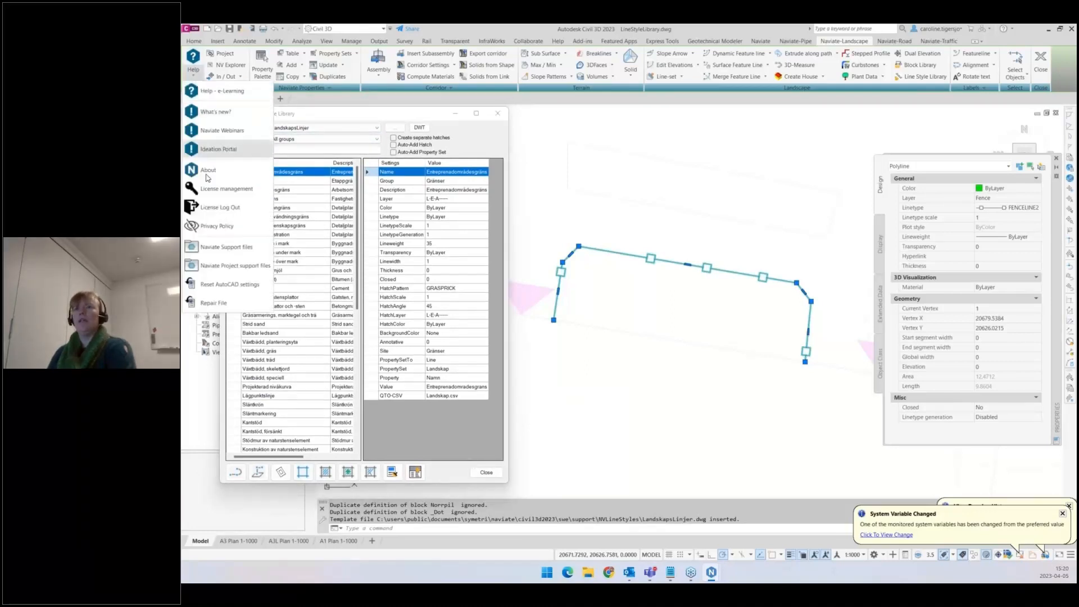
{"action": "left_click", "coordinate": [219, 247]}
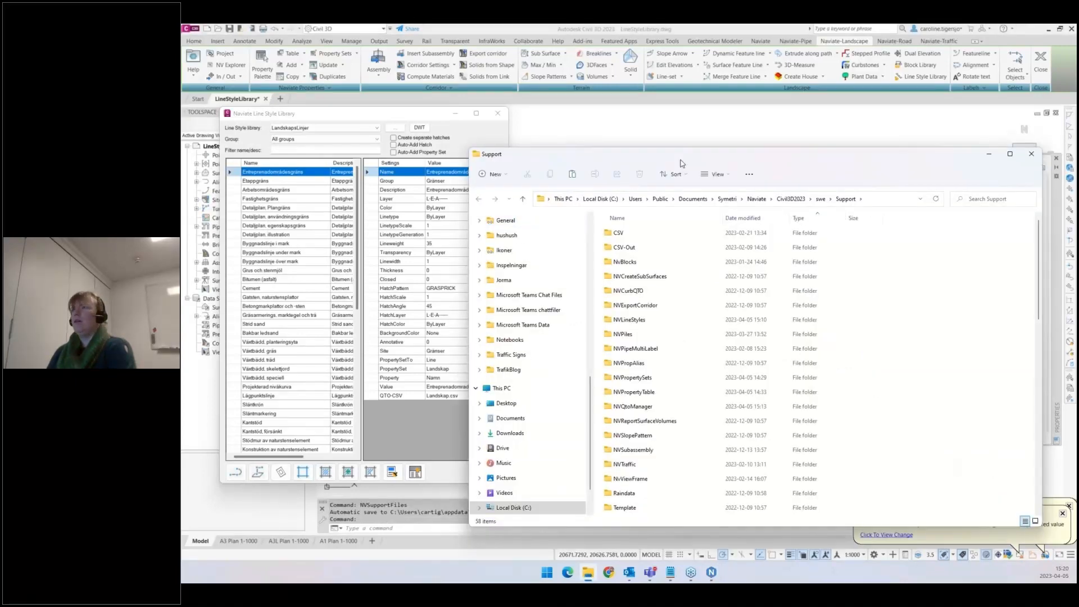
{"action": "left_click", "coordinate": [637, 275]}
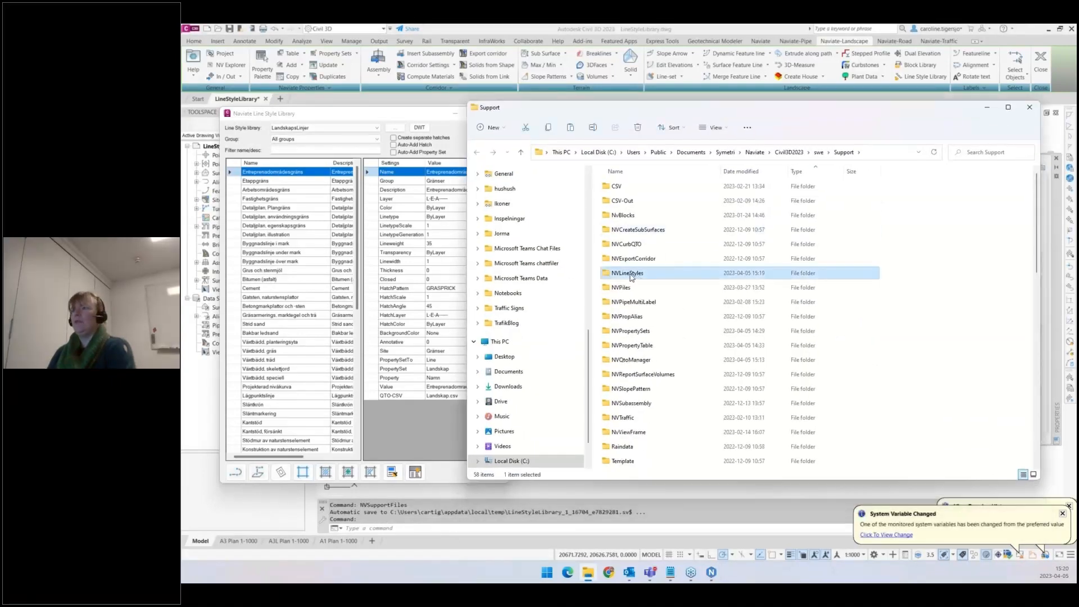
{"action": "key", "text": "ctrl"}
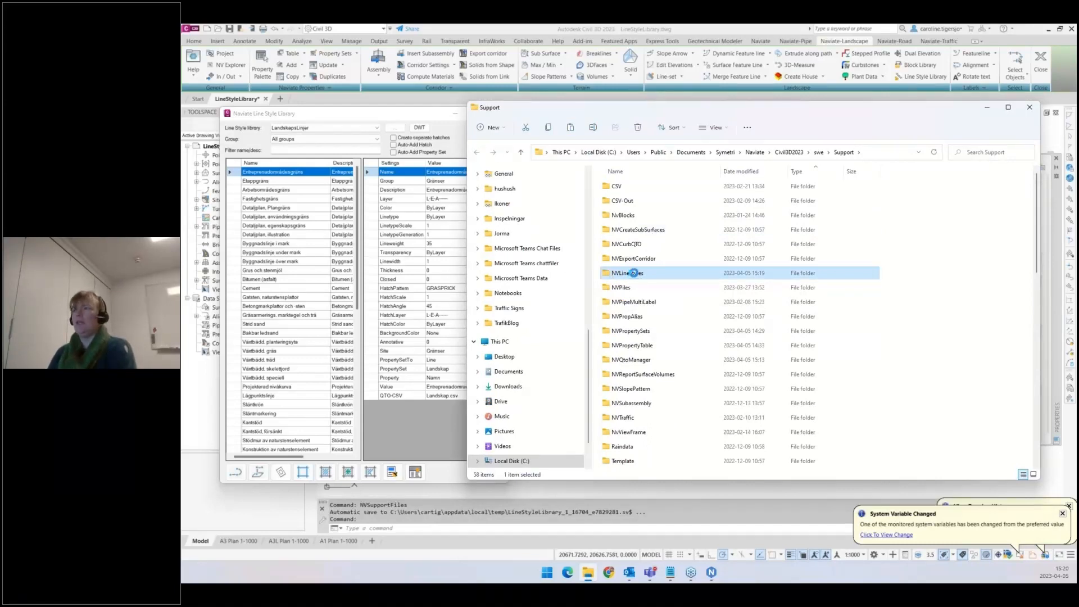
{"action": "double_click", "coordinate": [633, 273]}
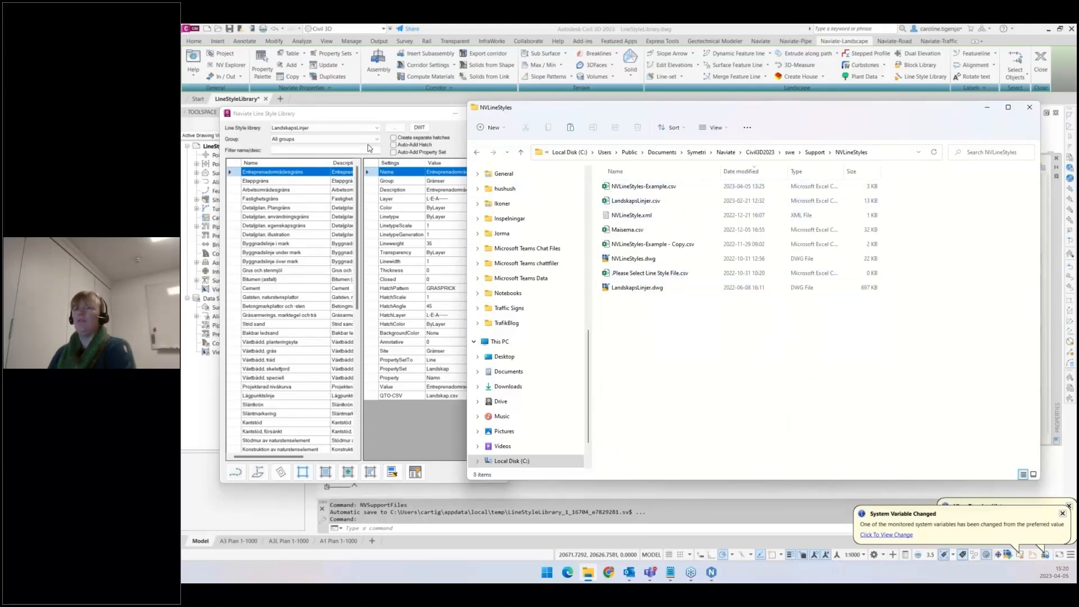
{"action": "left_click", "coordinate": [334, 131]}
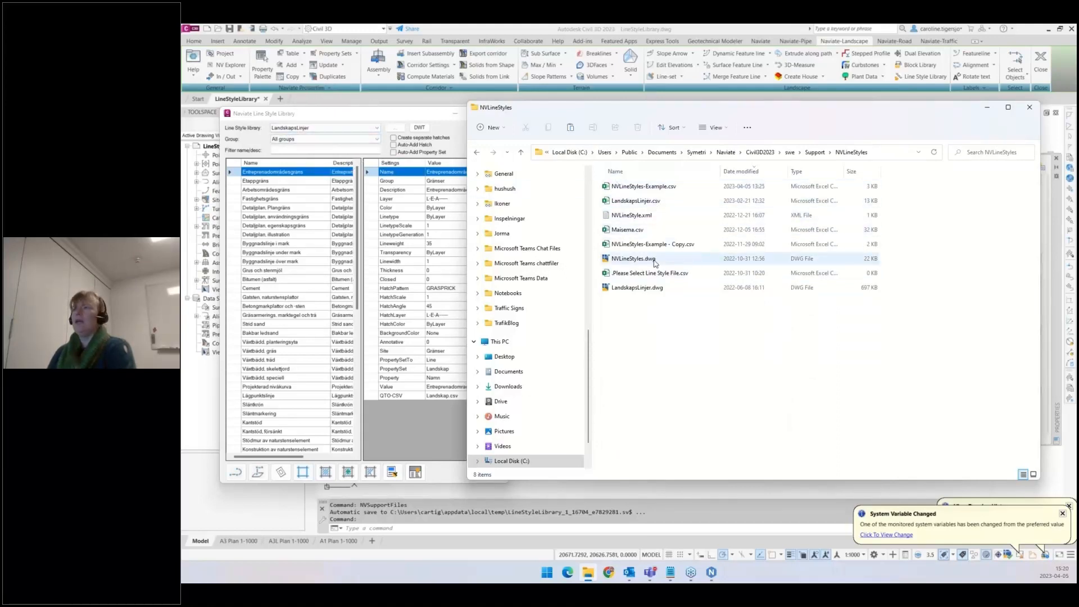
{"action": "left_click", "coordinate": [654, 291]}
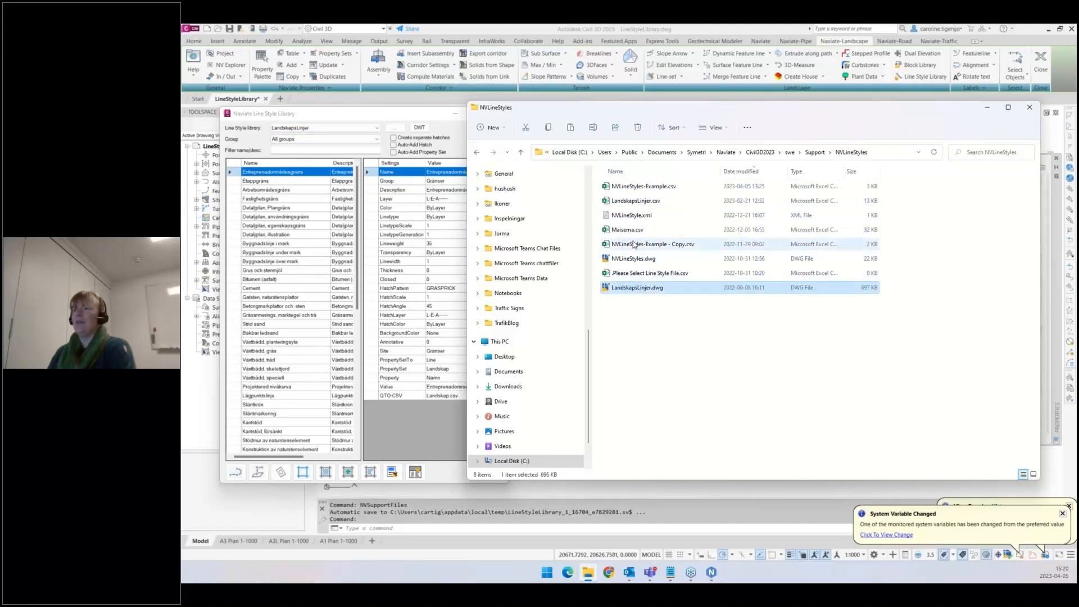
{"action": "left_click", "coordinate": [646, 203], "text": "ctrl"}
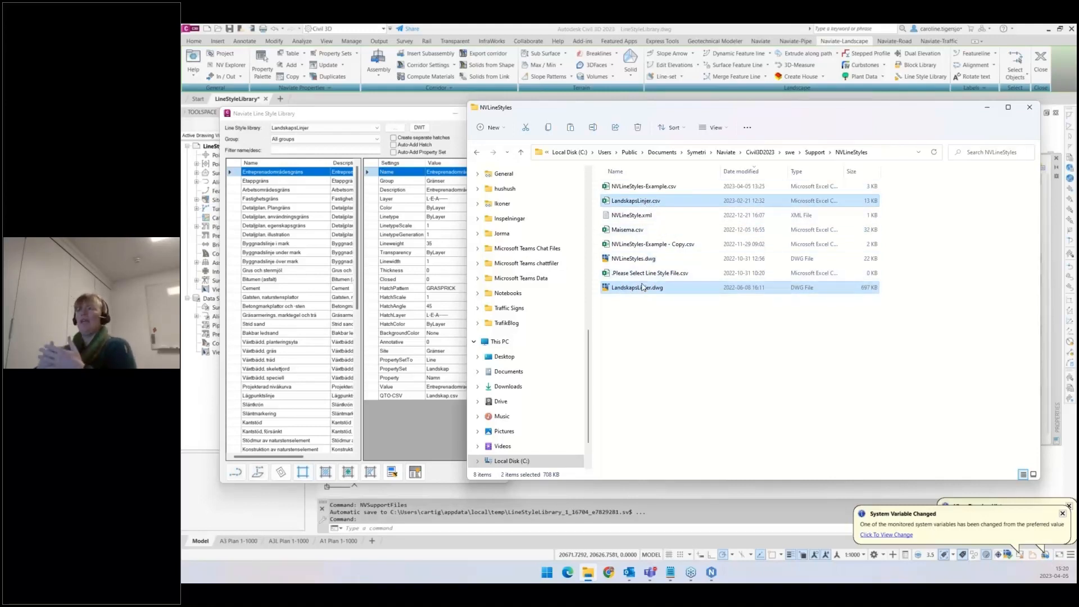
{"action": "double_click", "coordinate": [641, 259]}
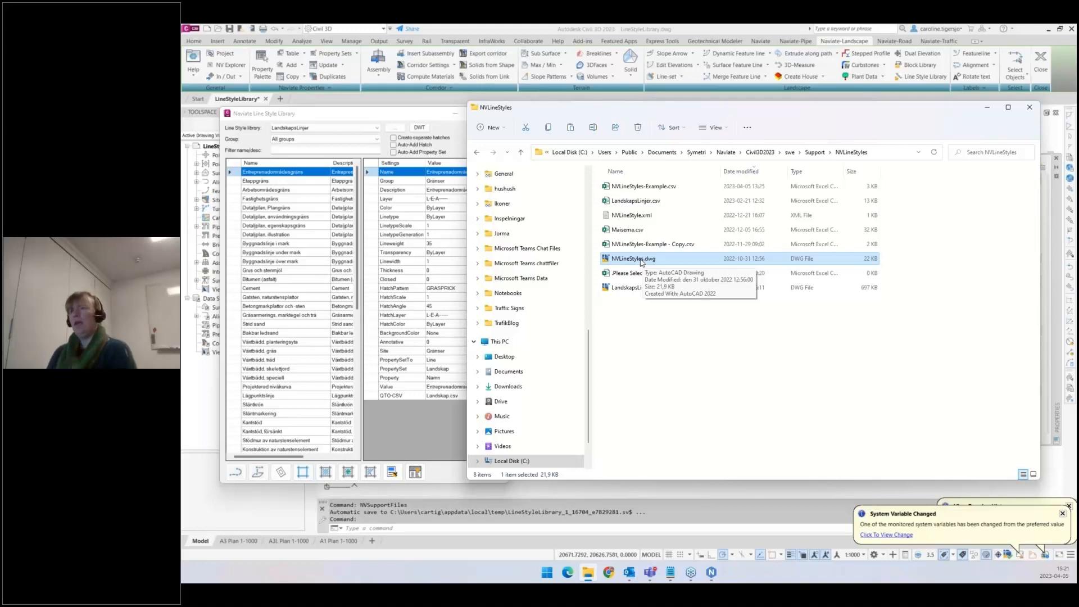
{"action": "left_click", "coordinate": [412, 114]}
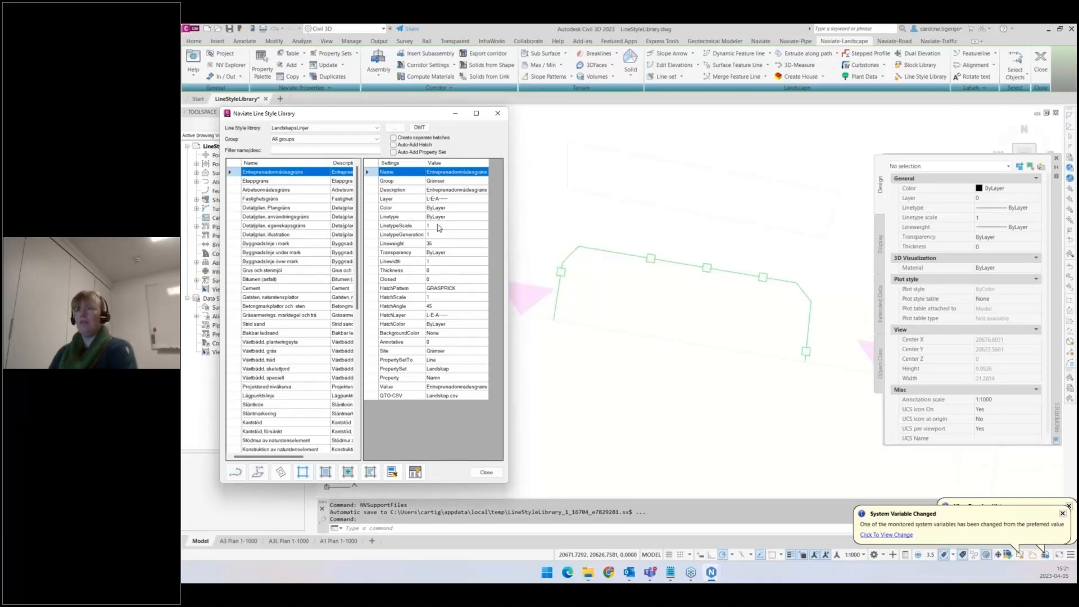
- Switch the line style library to NVLineStyles-Example and select the copied fence polyline as a polyline
{"action": "left_click", "coordinate": [290, 131]}
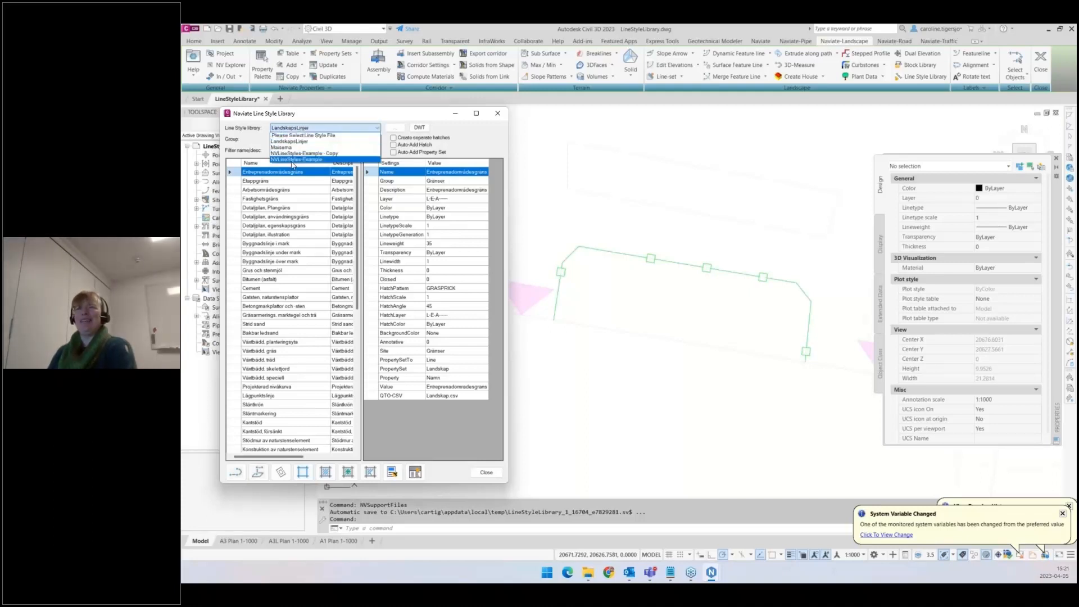
{"action": "left_click", "coordinate": [293, 160]}
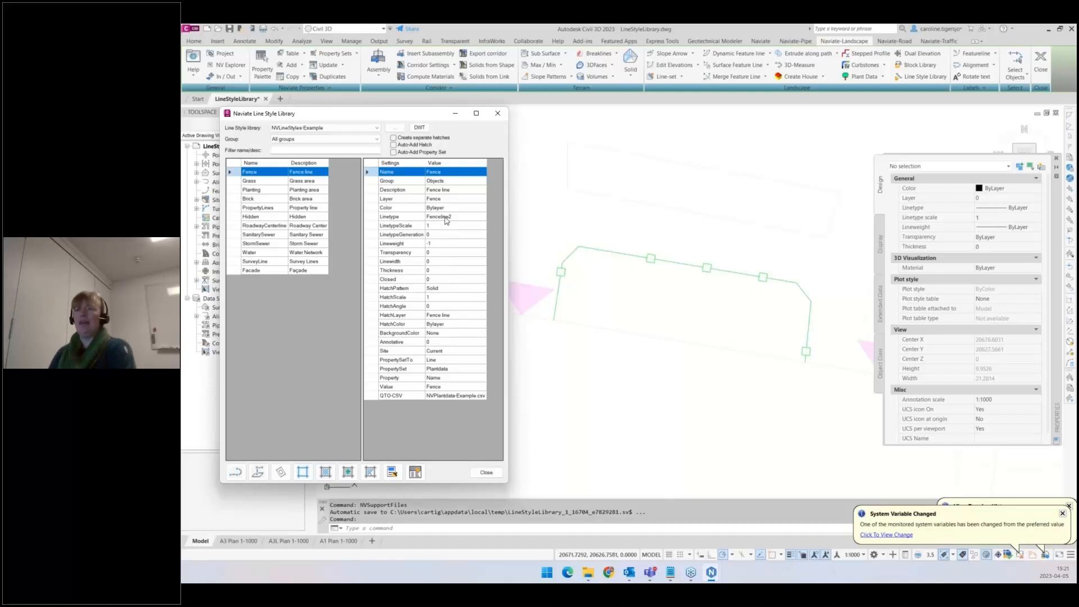
{"action": "left_click", "coordinate": [639, 256]}
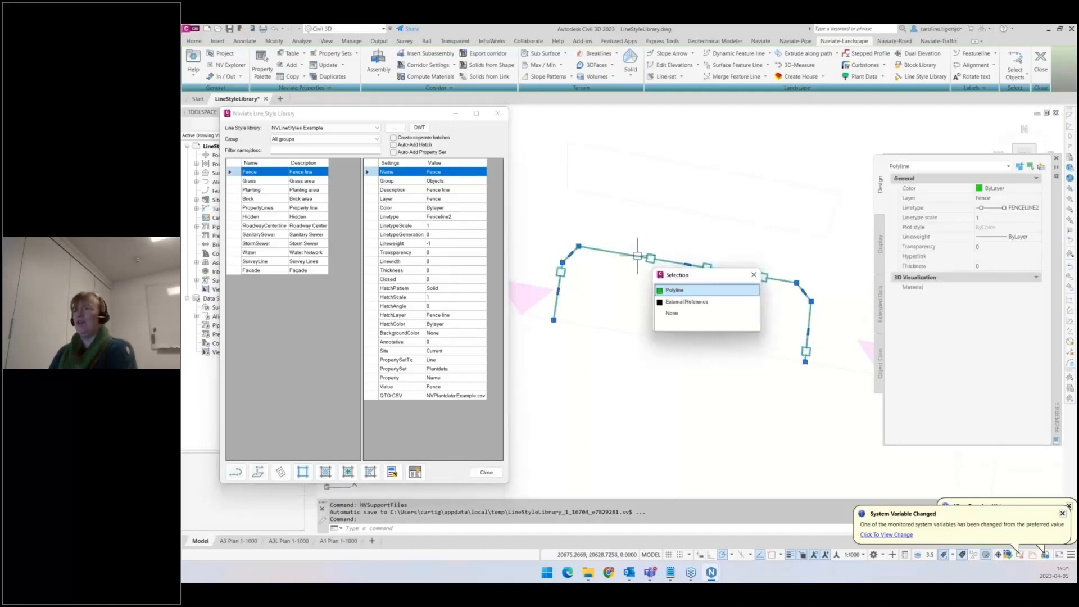
{"action": "left_click", "coordinate": [679, 290]}
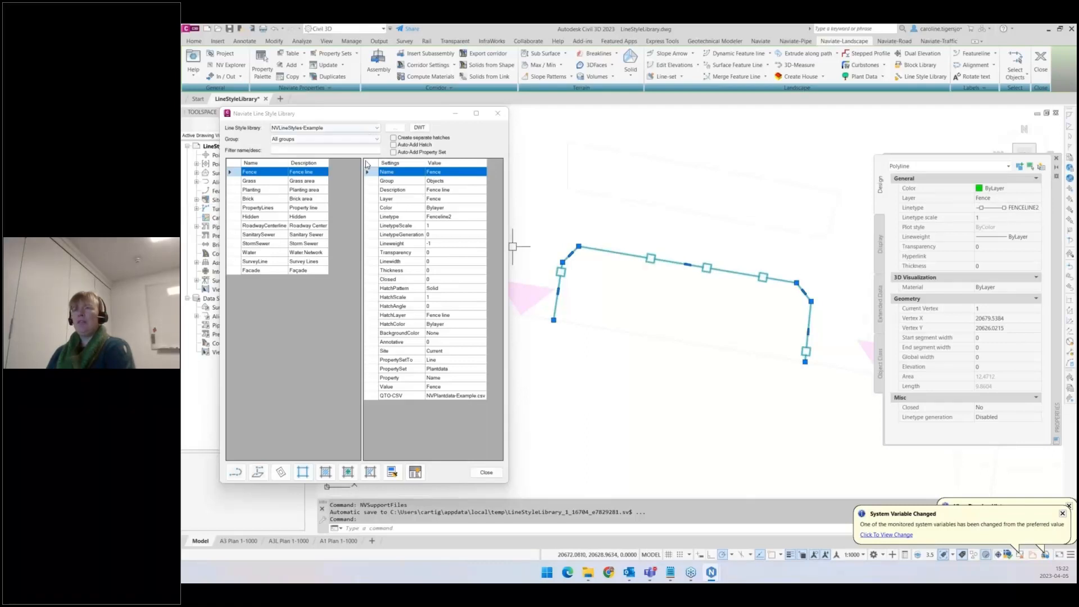
- Compare the line style library list with the files in the NVLineStyles folder
{"action": "mouse_move", "coordinate": [587, 579]}
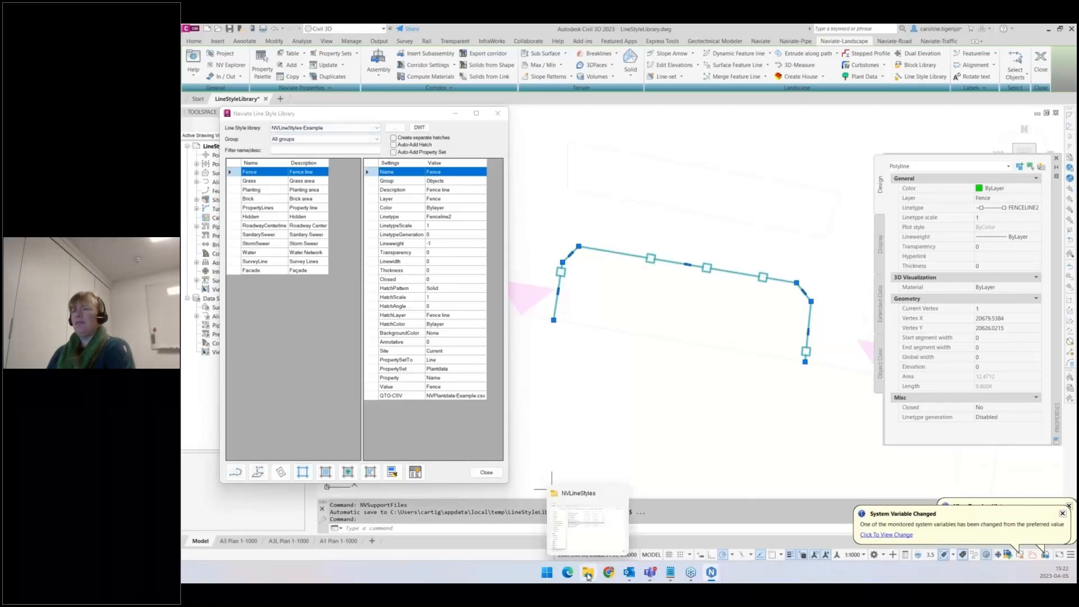
{"action": "left_click", "coordinate": [588, 525]}
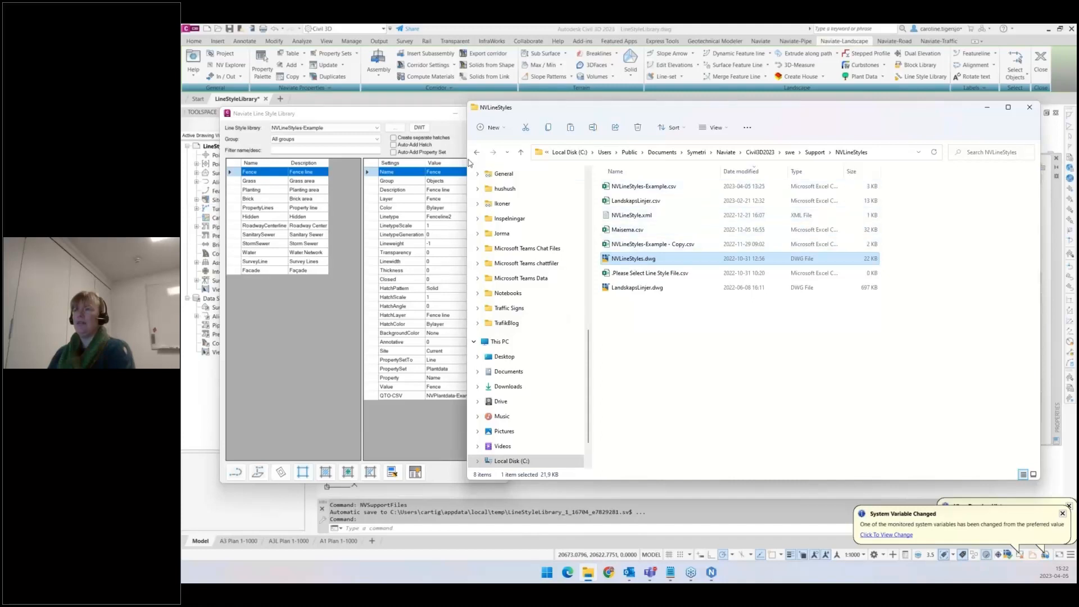
{"action": "left_click", "coordinate": [363, 131]}
{"action": "left_click", "coordinate": [363, 132]}
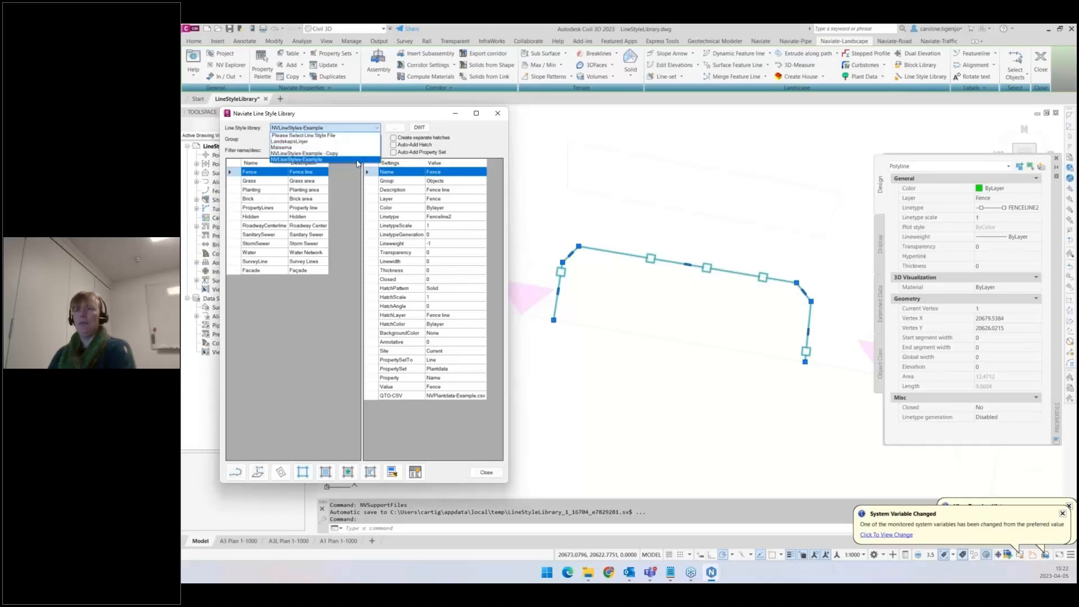
{"action": "mouse_move", "coordinate": [589, 571]}
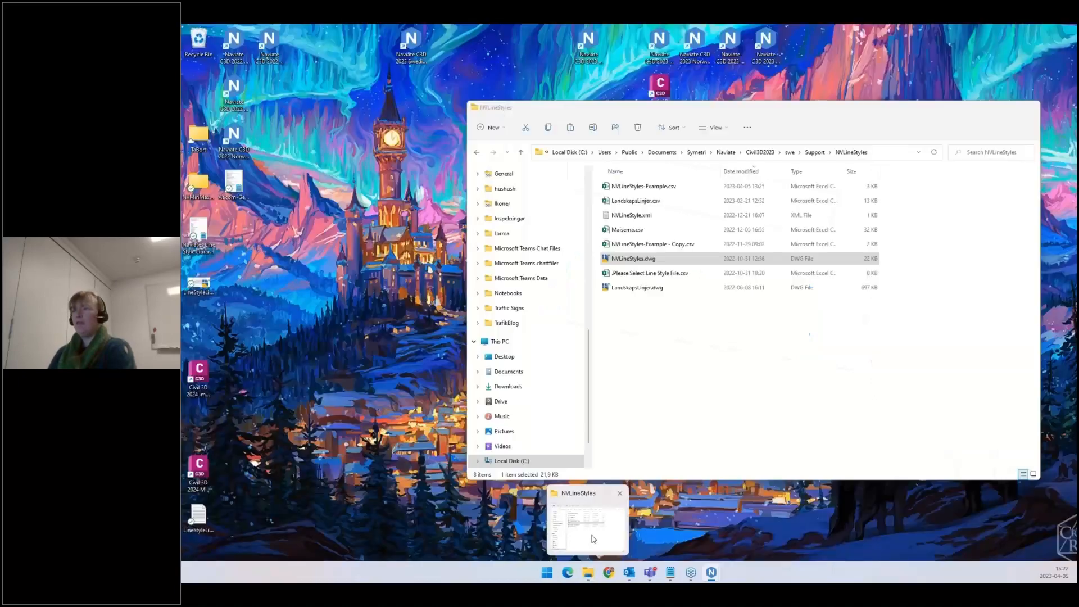
{"action": "left_click", "coordinate": [592, 539]}
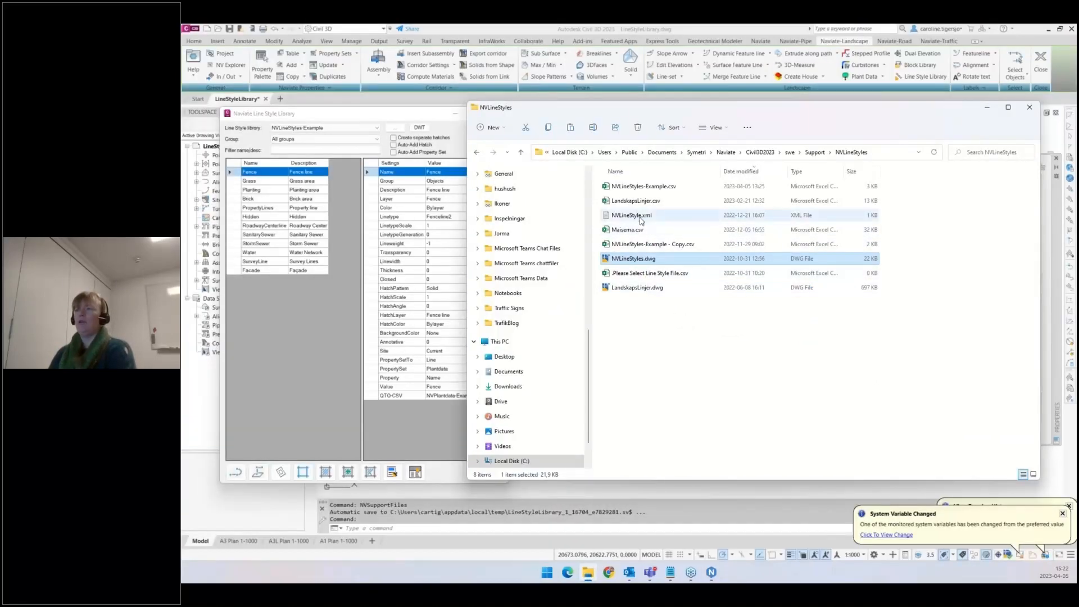
- Switch to Excel to open NVLineStyles-Example.csv, review its style rows and columns, then close it
{"action": "left_click", "coordinate": [645, 249]}
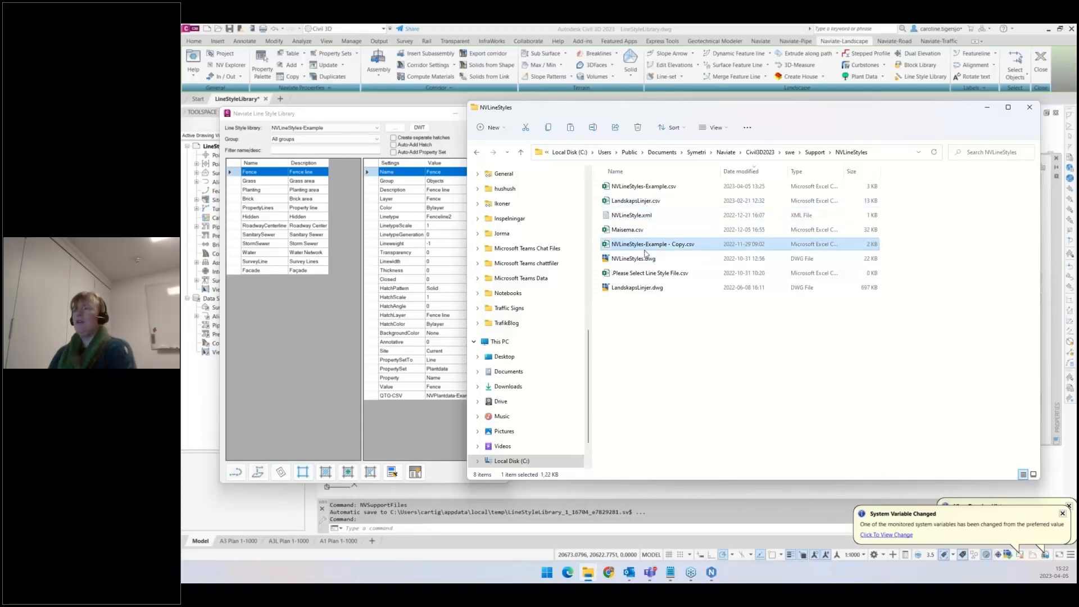
{"action": "left_click", "coordinate": [645, 187]}
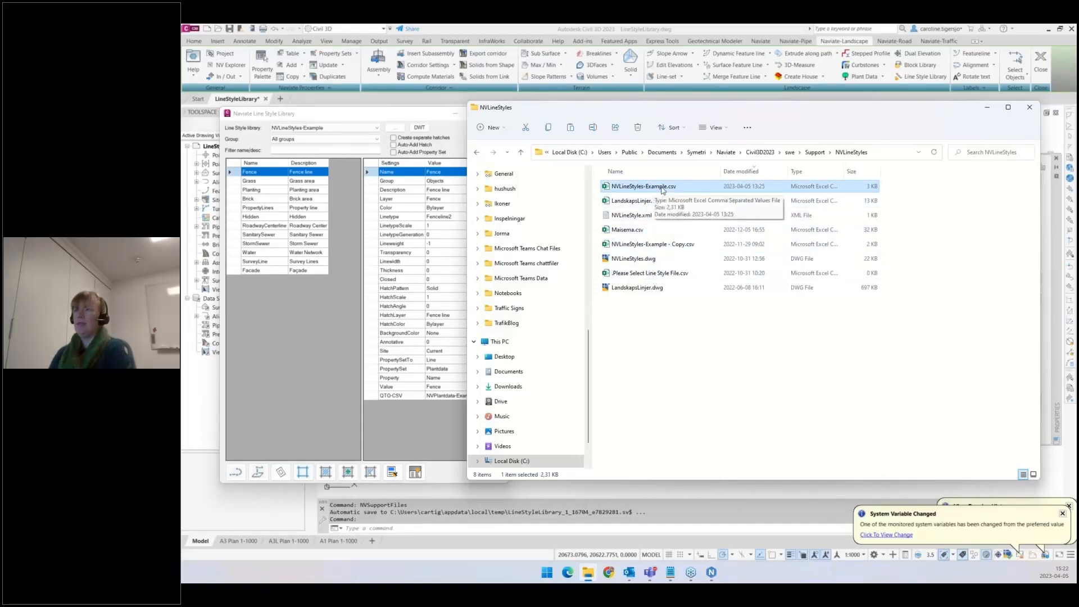
{"action": "double_click", "coordinate": [668, 190]}
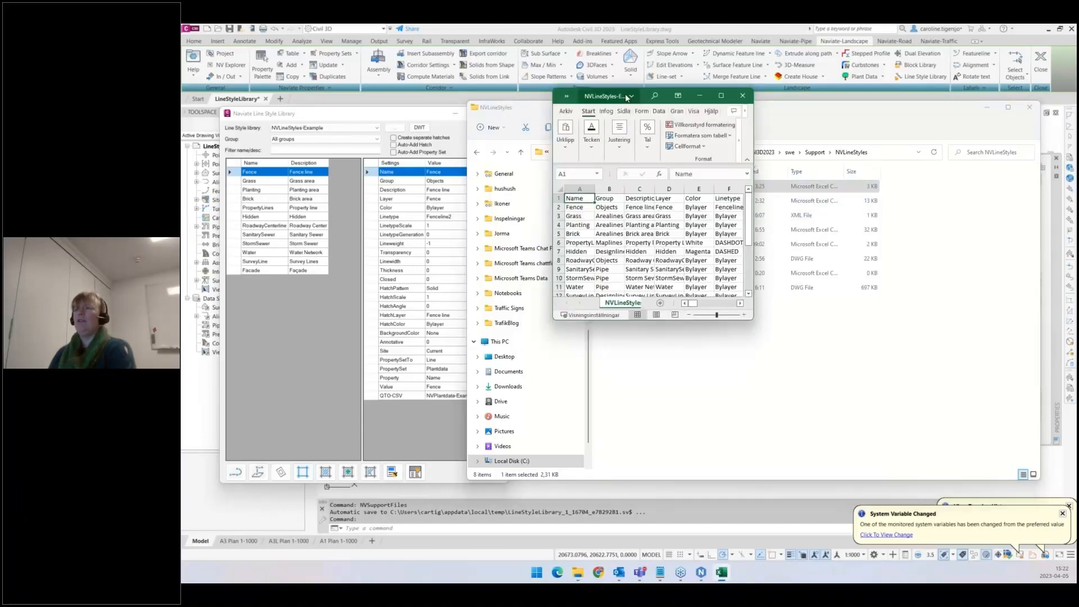
{"action": "left_click_drag", "start_coordinate": [614, 93], "coordinate": [376, 77]}
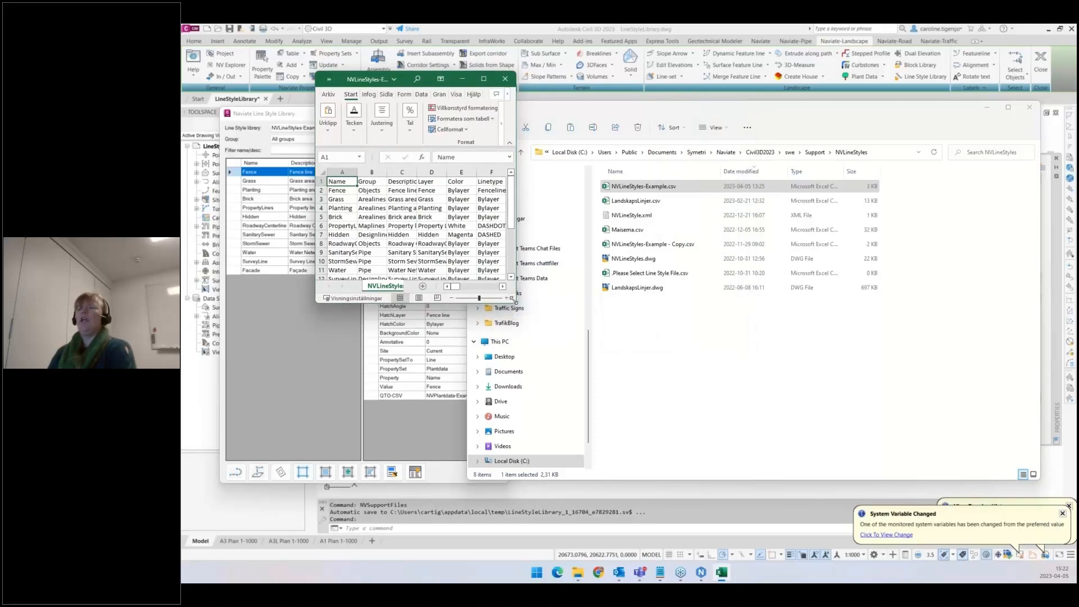
{"action": "left_click_drag", "start_coordinate": [515, 302], "coordinate": [1026, 433]}
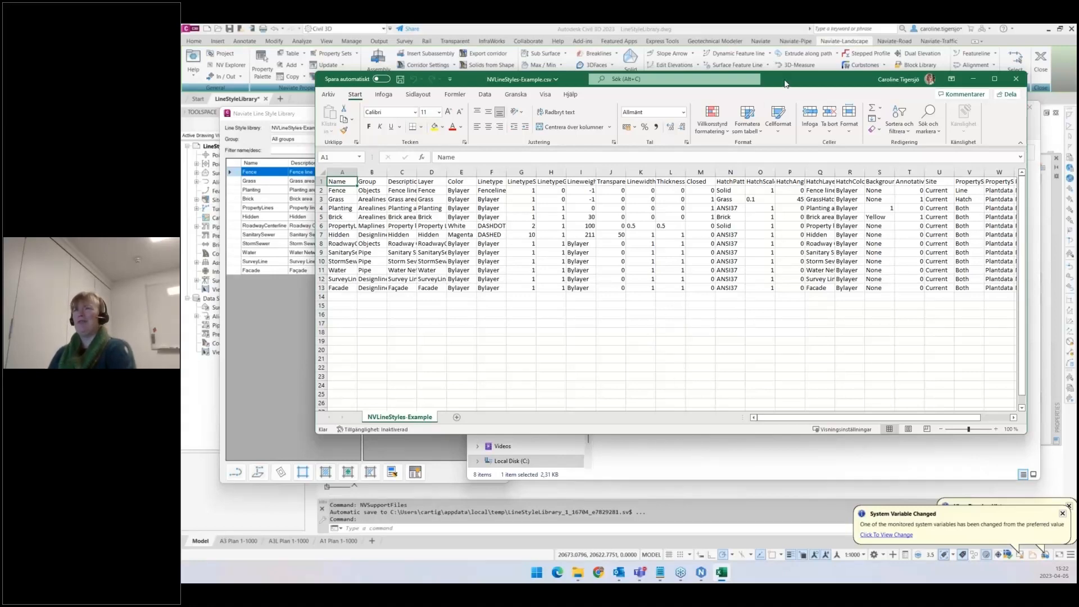
{"action": "left_click_drag", "start_coordinate": [785, 84], "coordinate": [720, 77]}
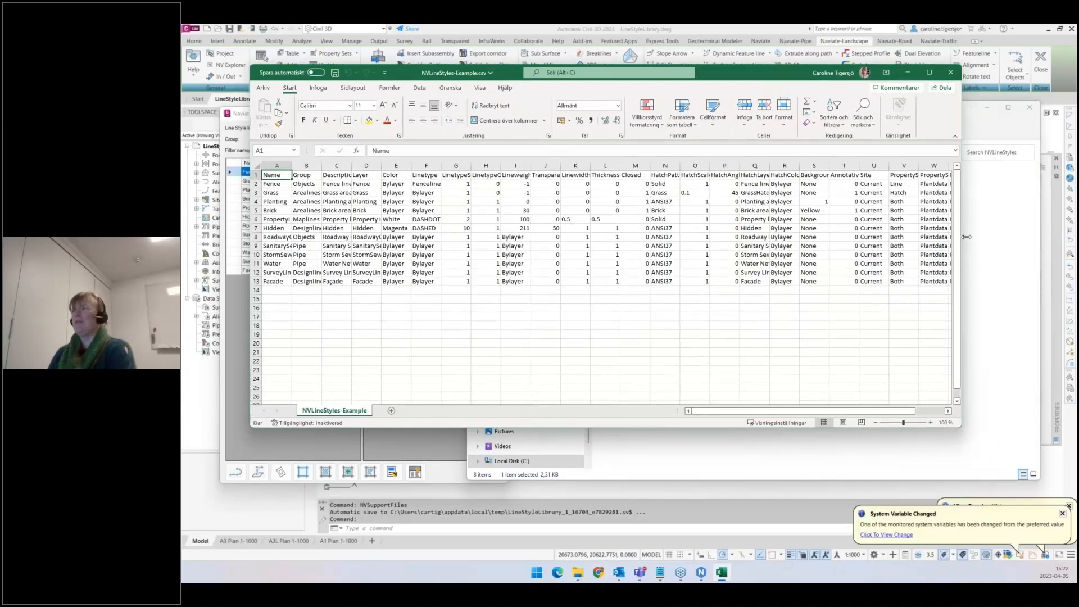
{"action": "left_click_drag", "start_coordinate": [966, 237], "coordinate": [1065, 236]}
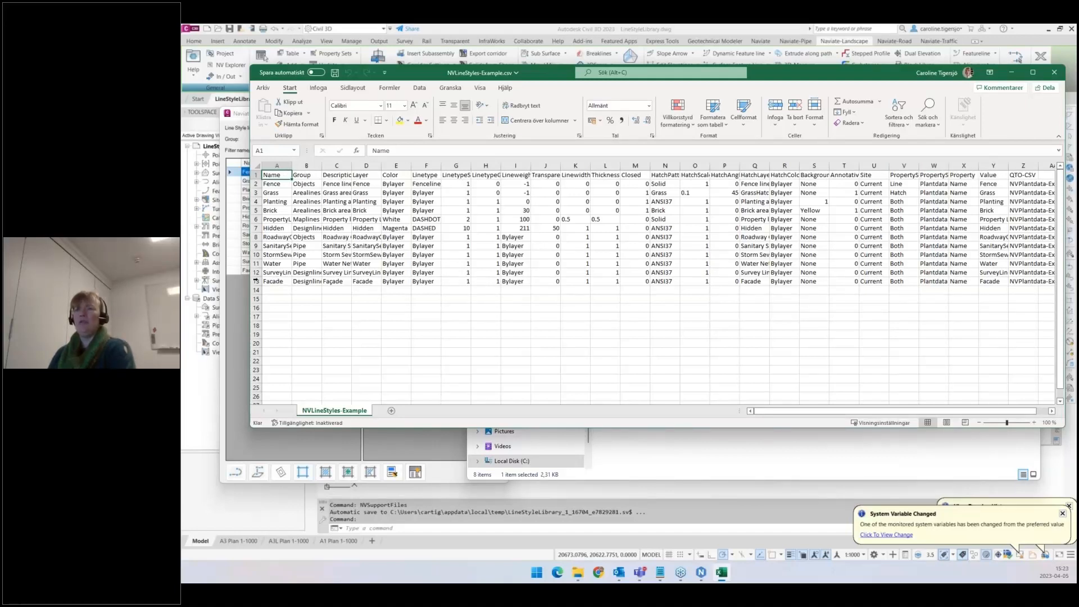
{"action": "left_click_drag", "start_coordinate": [276, 281], "coordinate": [1039, 282]}
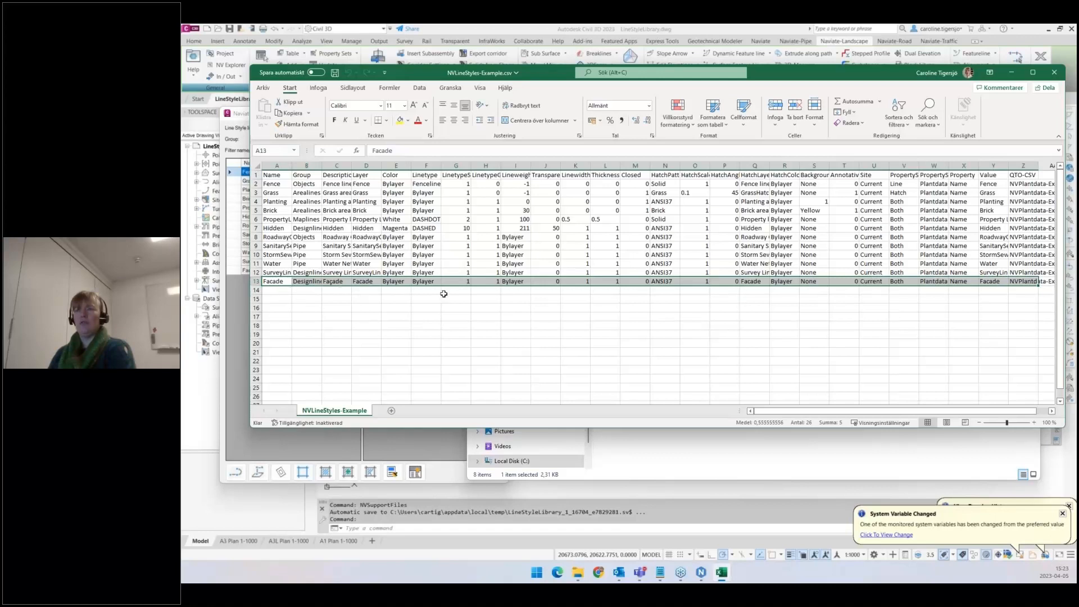
{"action": "left_click", "coordinate": [276, 291]}
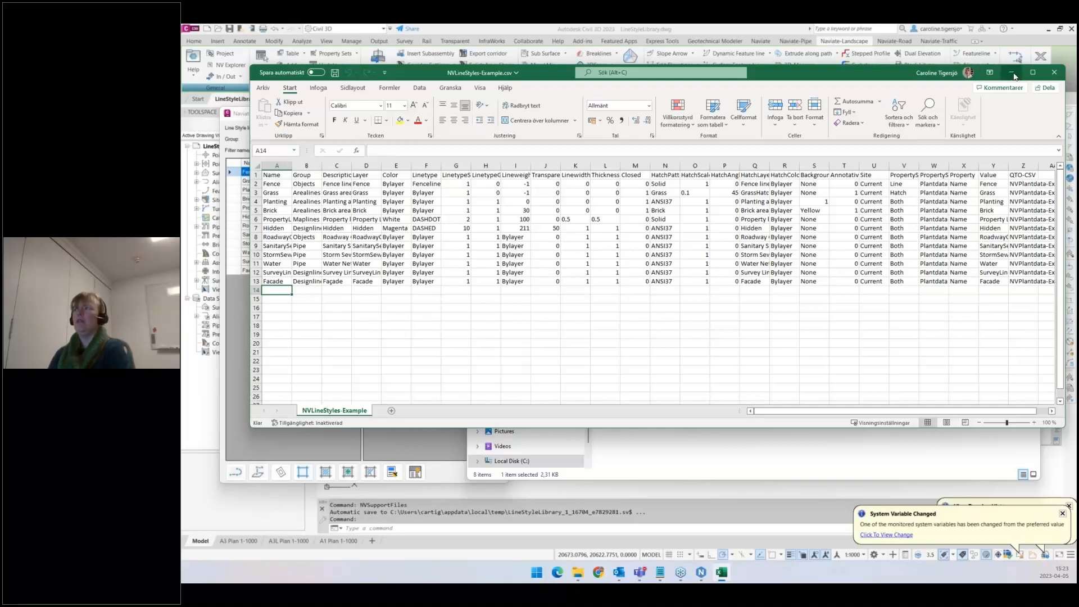
{"action": "left_click", "coordinate": [1054, 72]}
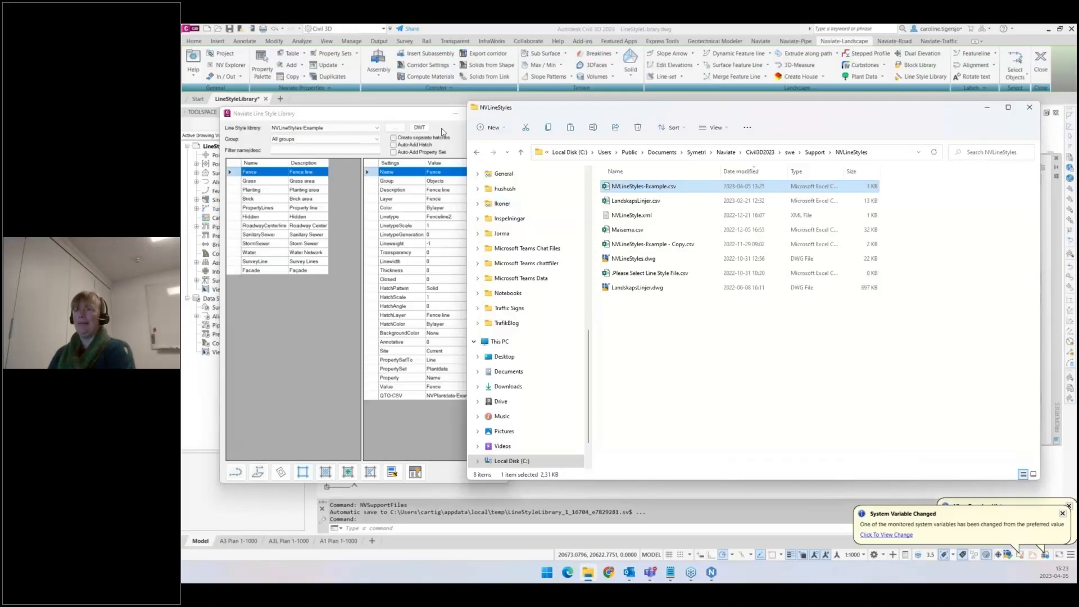
- Review the PropertyLines style settings in the library and inspect an existing property line in the drawing
{"action": "left_click", "coordinate": [442, 133]}
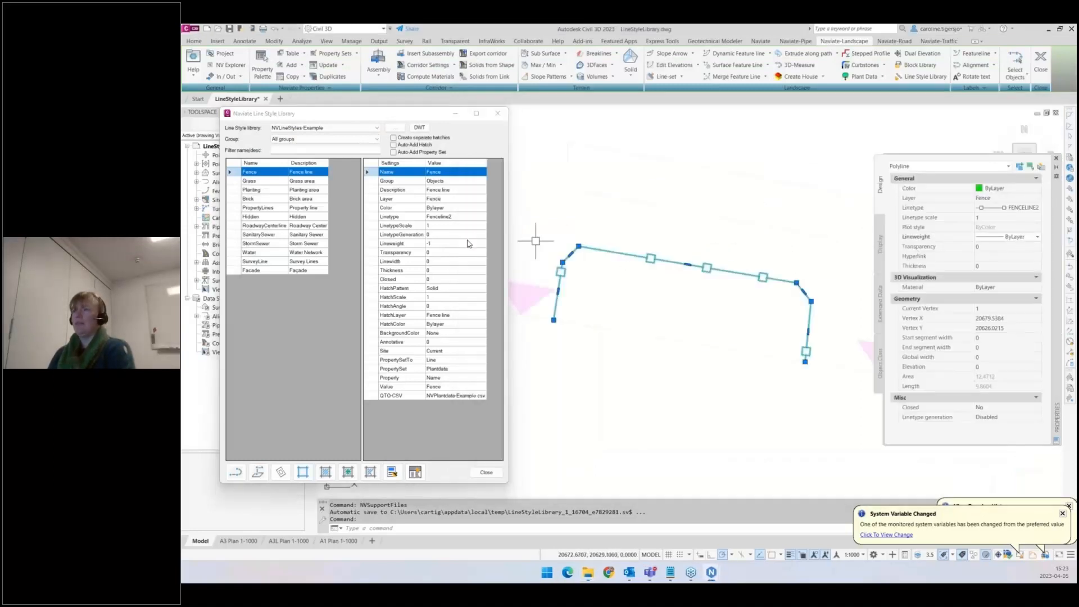
{"action": "left_click", "coordinate": [262, 209]}
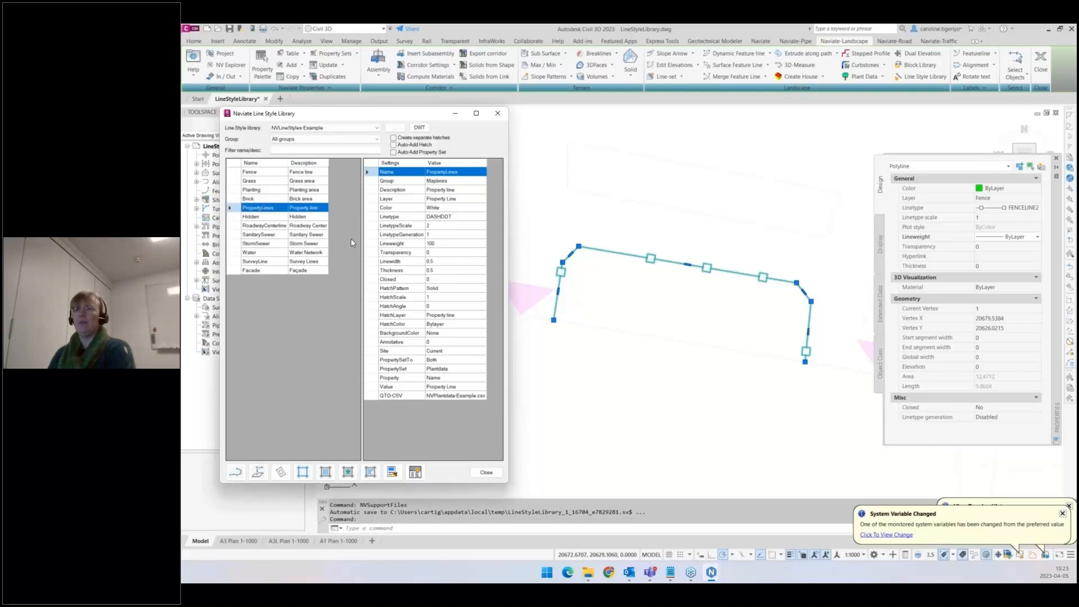
{"action": "left_click", "coordinate": [443, 247]}
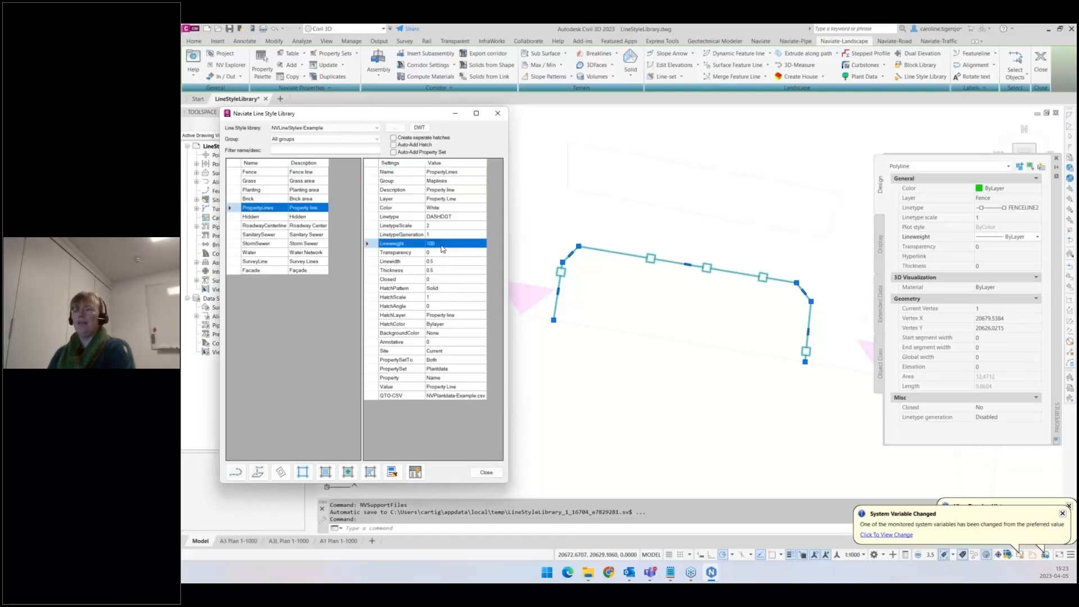
{"action": "scroll", "coordinate": [685, 245], "scroll_direction": "down", "scroll_amount": 3}
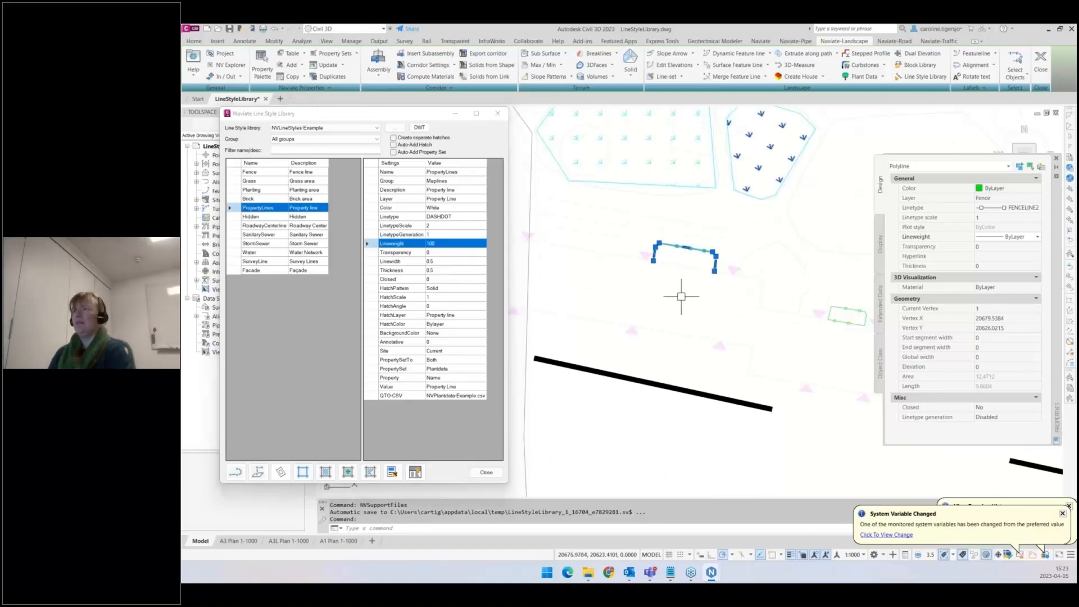
{"action": "key", "text": "Escape"}
{"action": "left_click", "coordinate": [663, 385]}
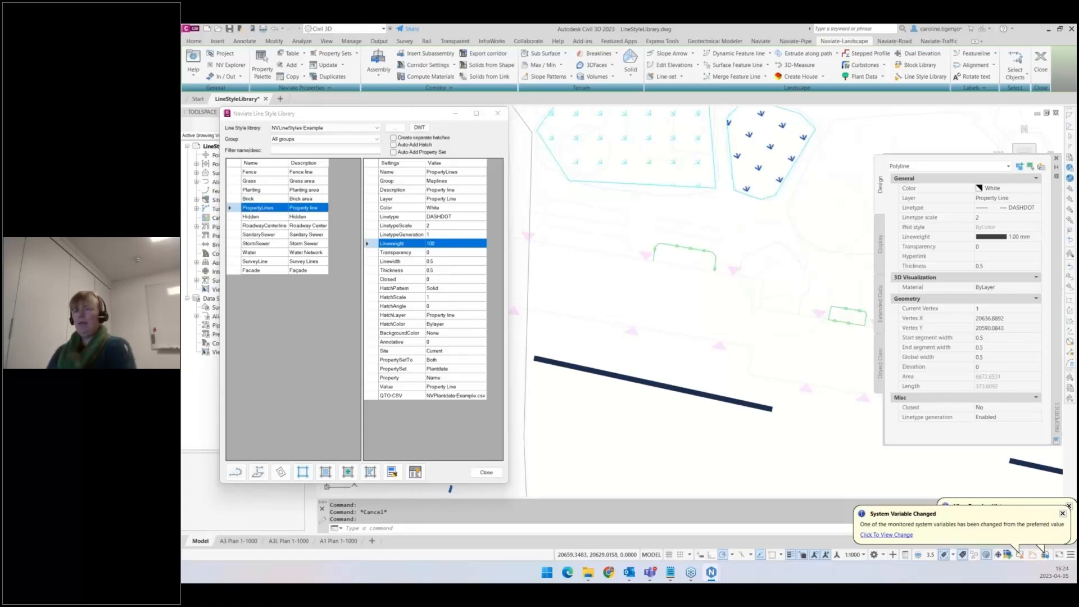
{"action": "left_click", "coordinate": [405, 361]}
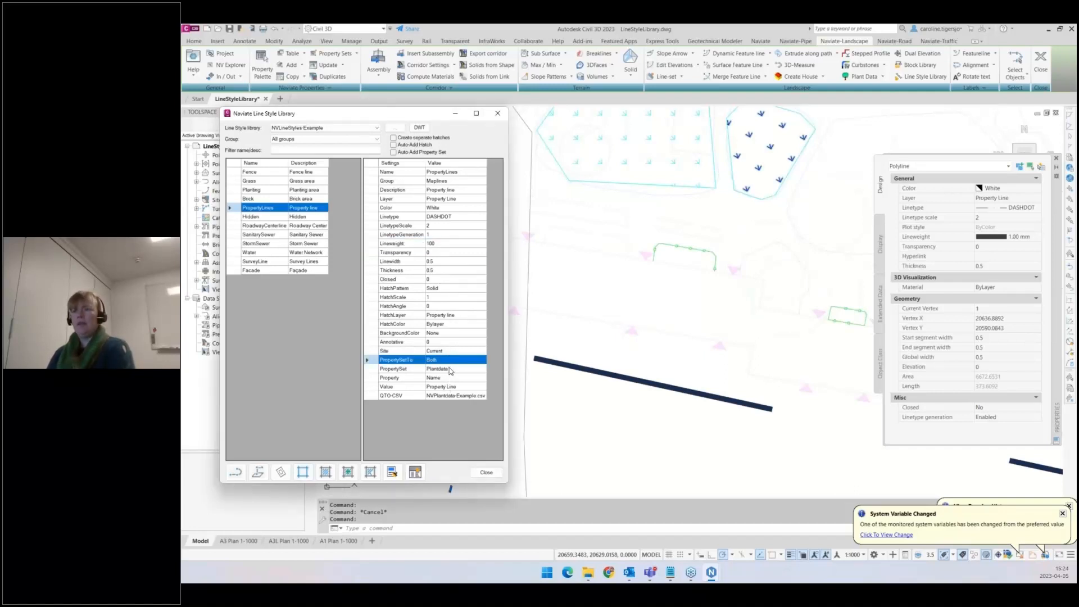
- Select the Grass style and add its Plantdata property set to the existing grass hatch
{"action": "left_click", "coordinate": [405, 351]}
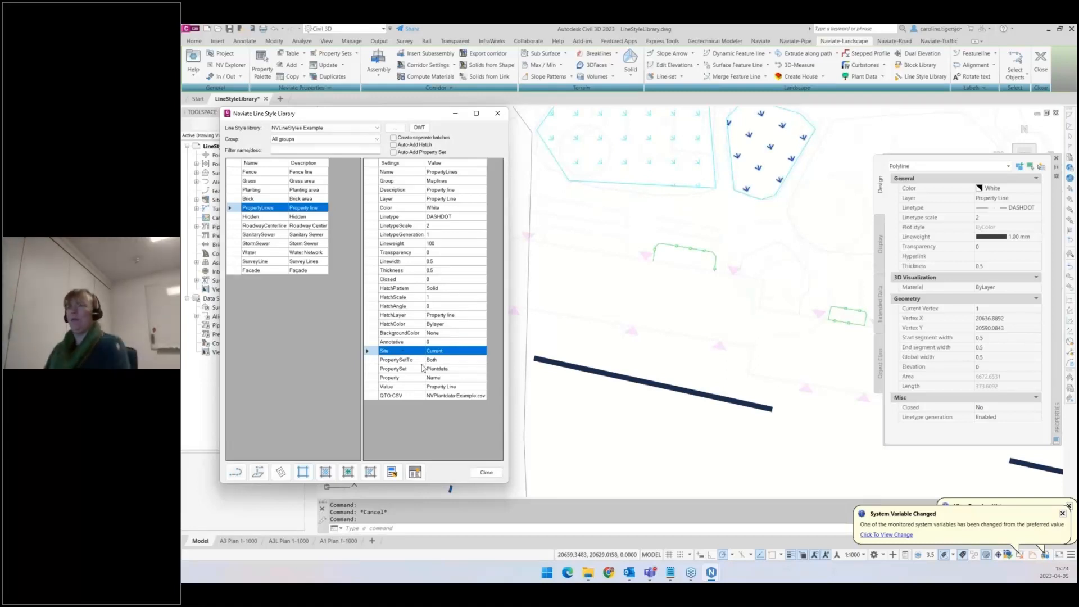
{"action": "left_click", "coordinate": [271, 180]}
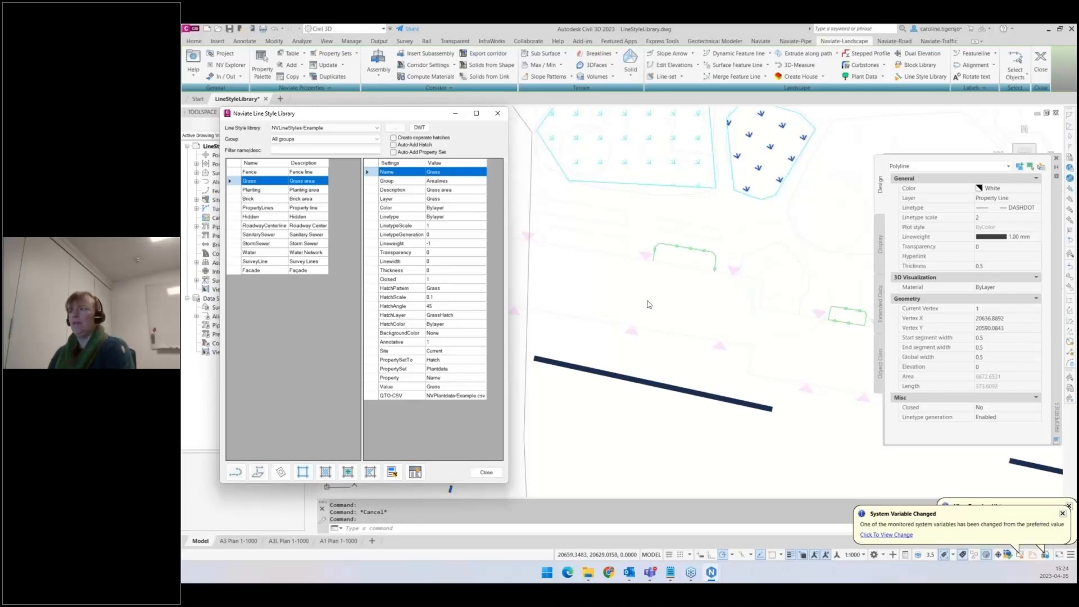
{"action": "key", "text": "Escape"}
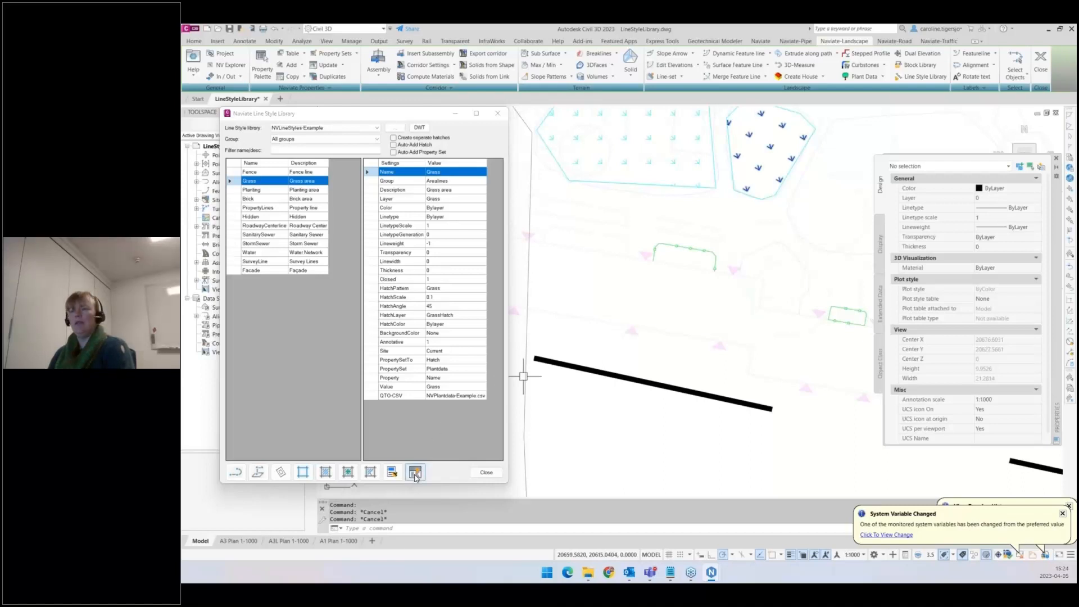
{"action": "key", "text": "ctrl"}
{"action": "key", "text": "ctrl"}
{"action": "key", "text": "ctrl"}
{"action": "key", "text": "ctrl"}
{"action": "key", "text": "ctrl"}
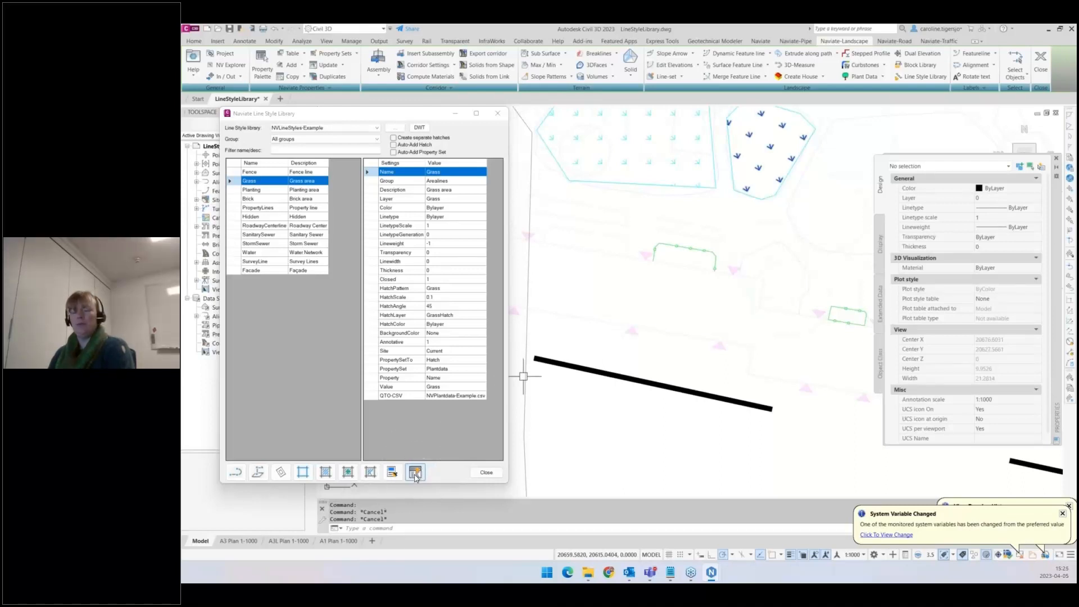
{"action": "key", "text": "ctrl"}
{"action": "left_click", "coordinate": [414, 472]}
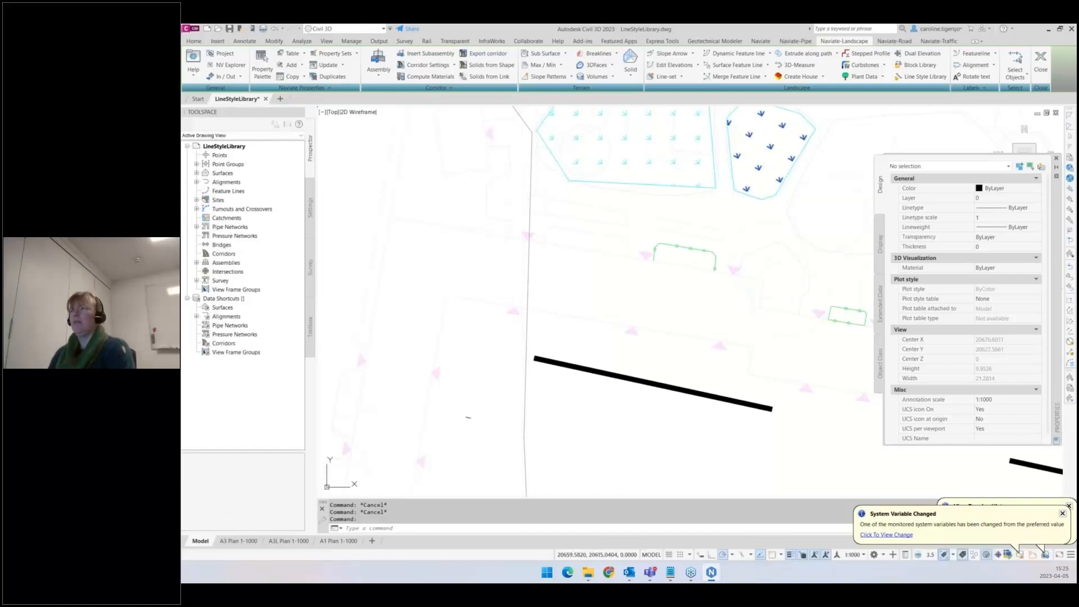
{"action": "left_click", "coordinate": [769, 147]}
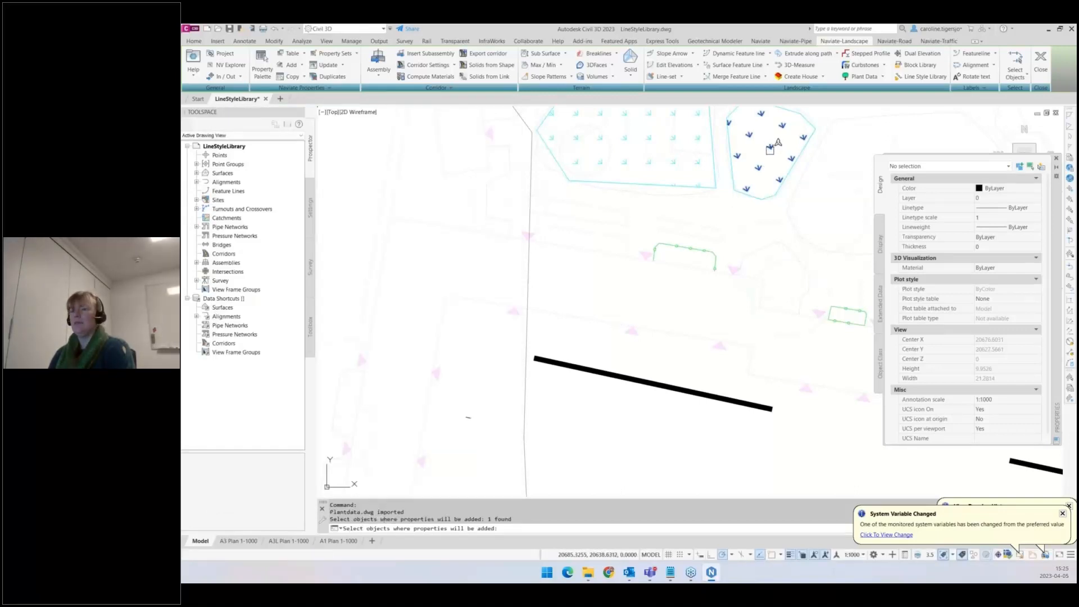
{"action": "key", "text": "Return"}
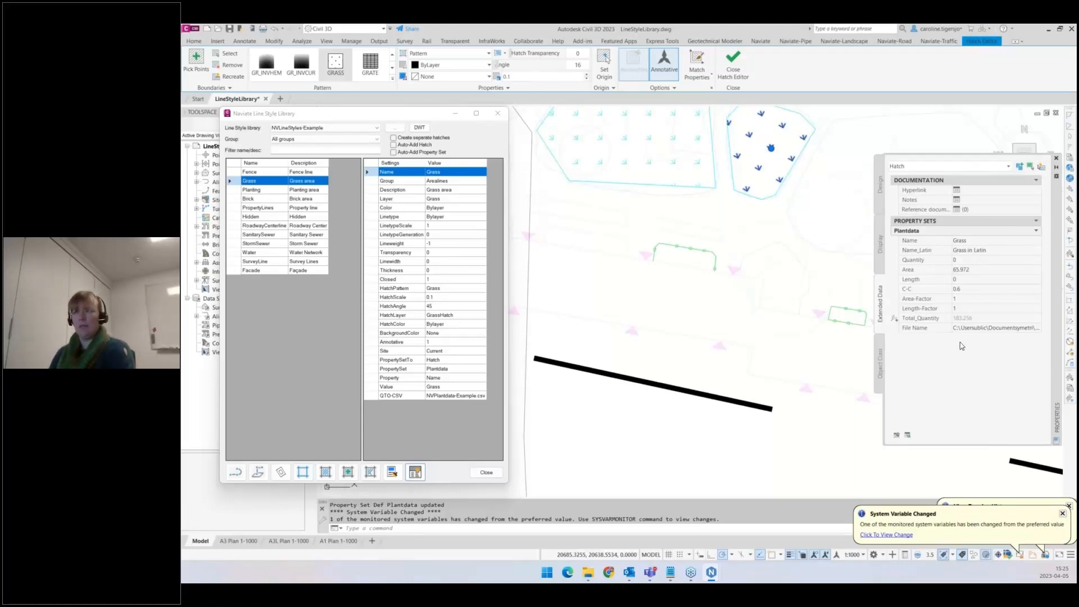
- Add the Grass property set to the larger grass area polygon
{"action": "middle_click_drag", "start_coordinate": [703, 197], "coordinate": [715, 314]}
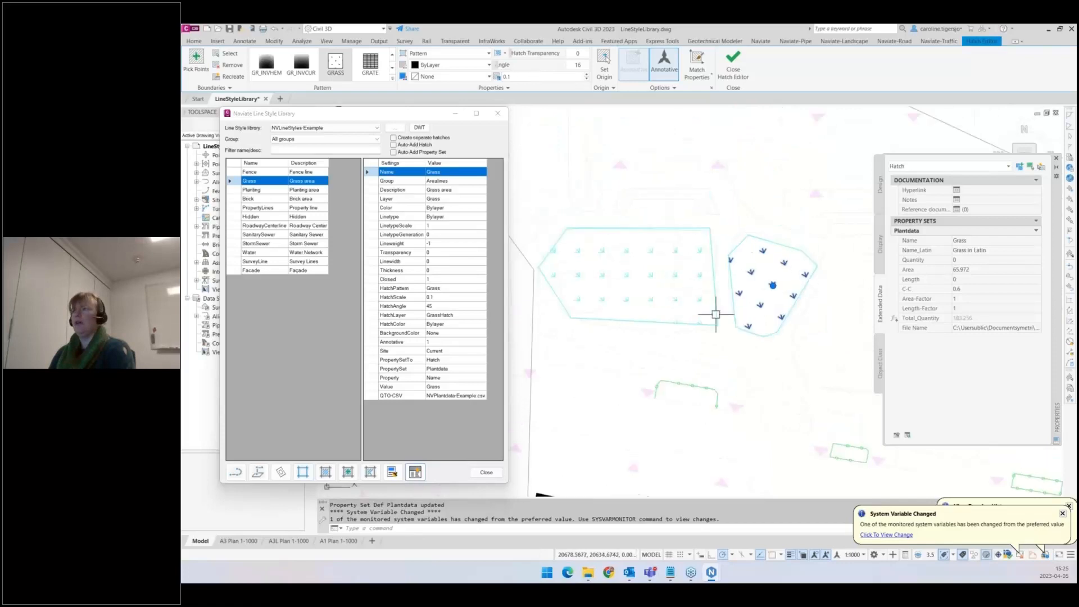
{"action": "key", "text": "Escape"}
{"action": "left_click", "coordinate": [689, 276]}
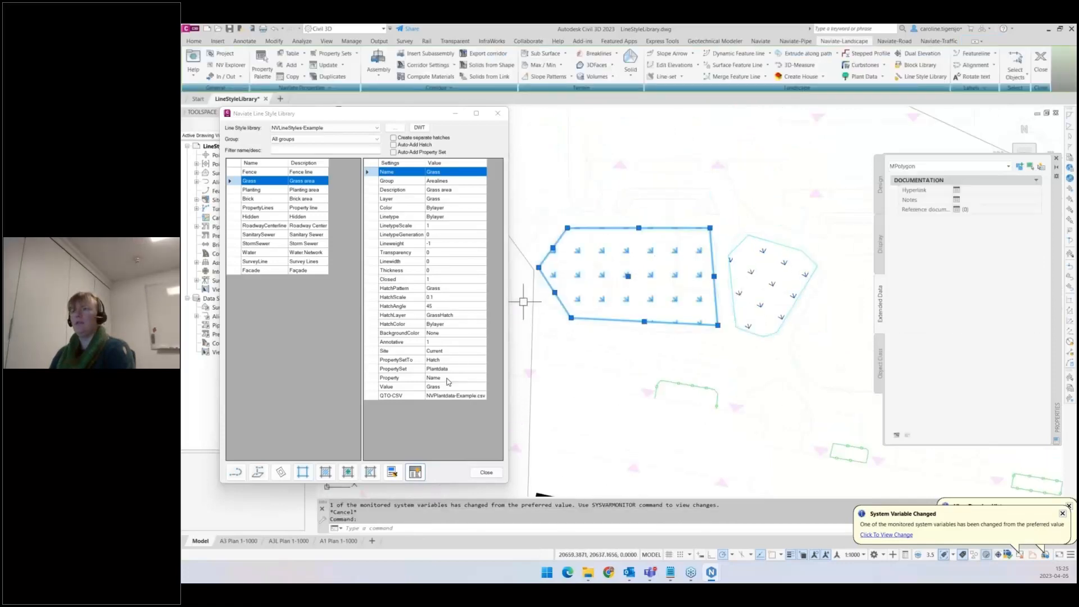
{"action": "left_click", "coordinate": [415, 474]}
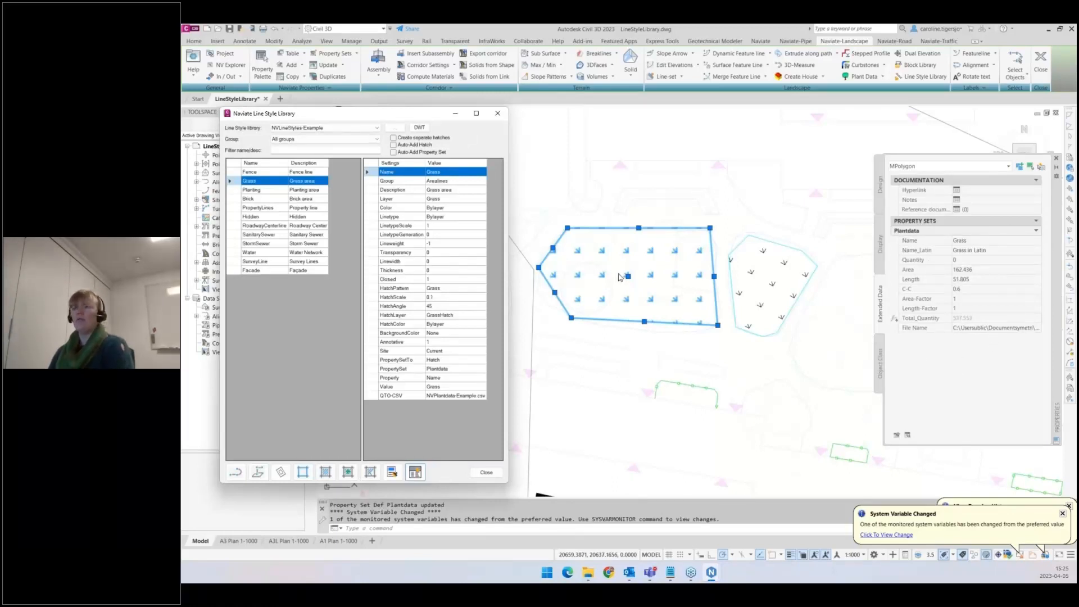
{"action": "left_click", "coordinate": [652, 328]}
{"action": "key", "text": "Escape"}
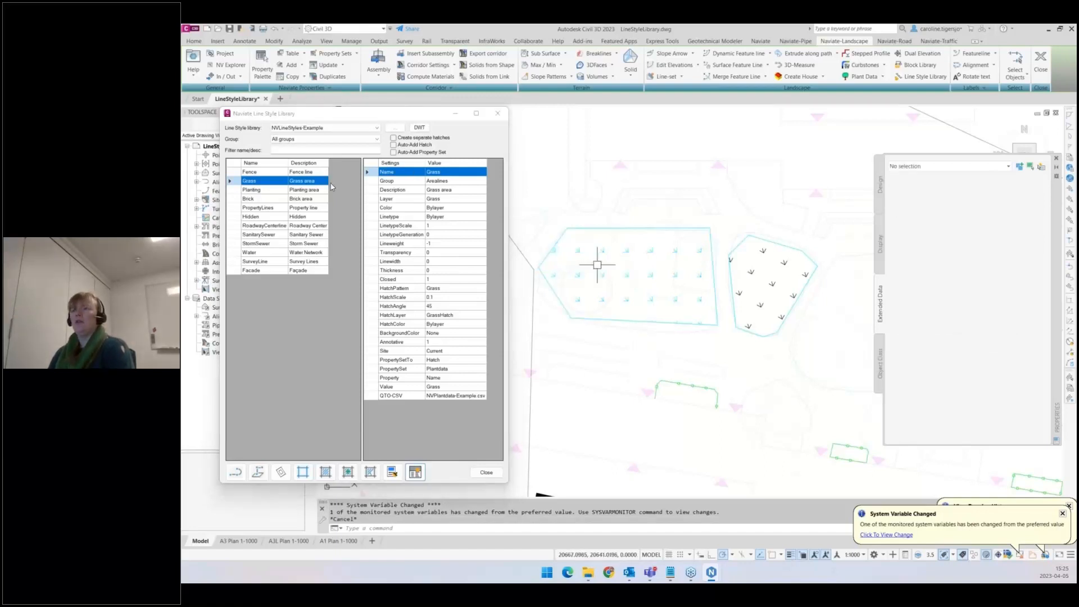
- Enable the Auto-Add Hatch and Auto-Add Property Set options
{"action": "left_click", "coordinate": [394, 153]}
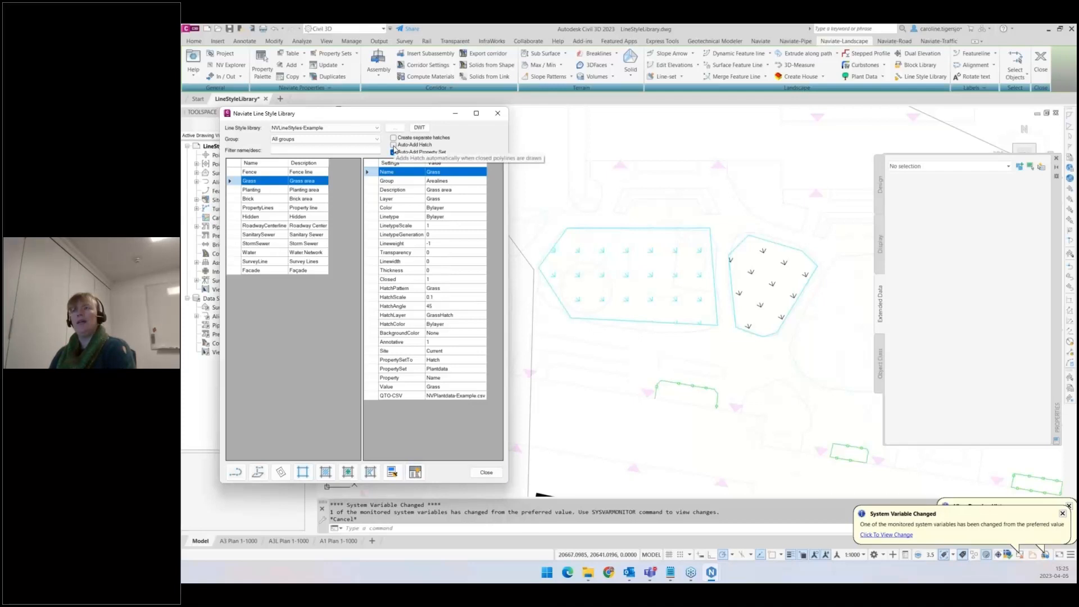
{"action": "left_click", "coordinate": [393, 146]}
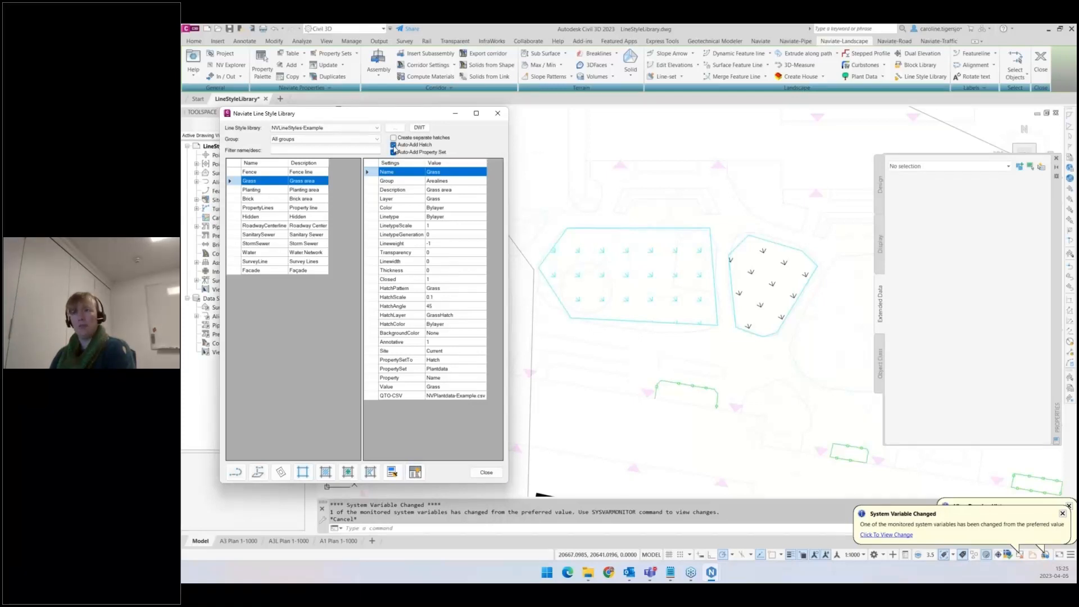
{"action": "left_click", "coordinate": [394, 153]}
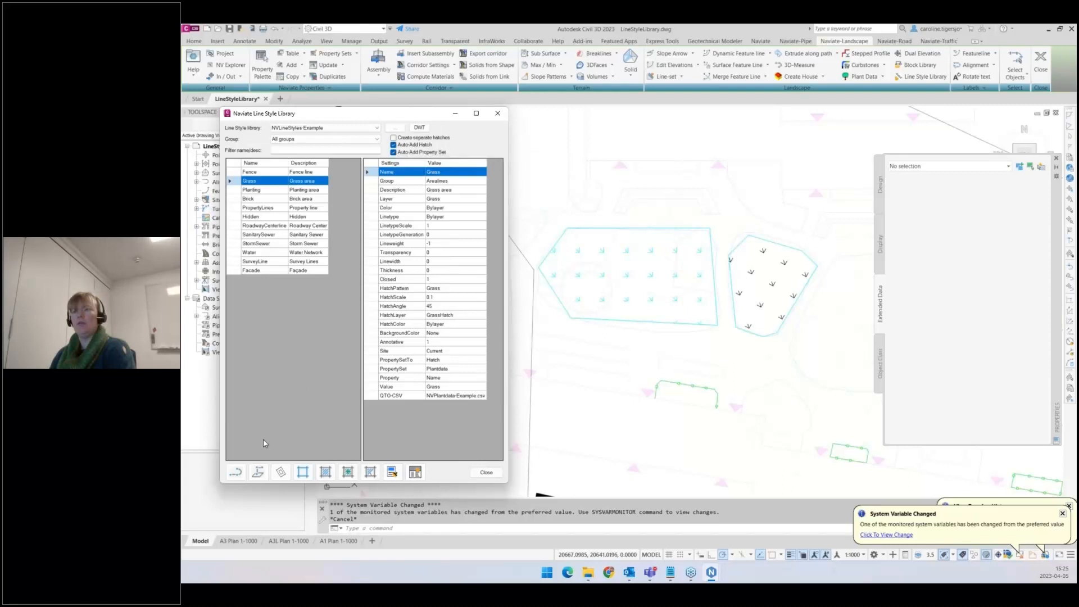
- Draw a new closed Grass polyline above the lower grass area, tracing about seven vertices and closing it
{"action": "left_click", "coordinate": [236, 476]}
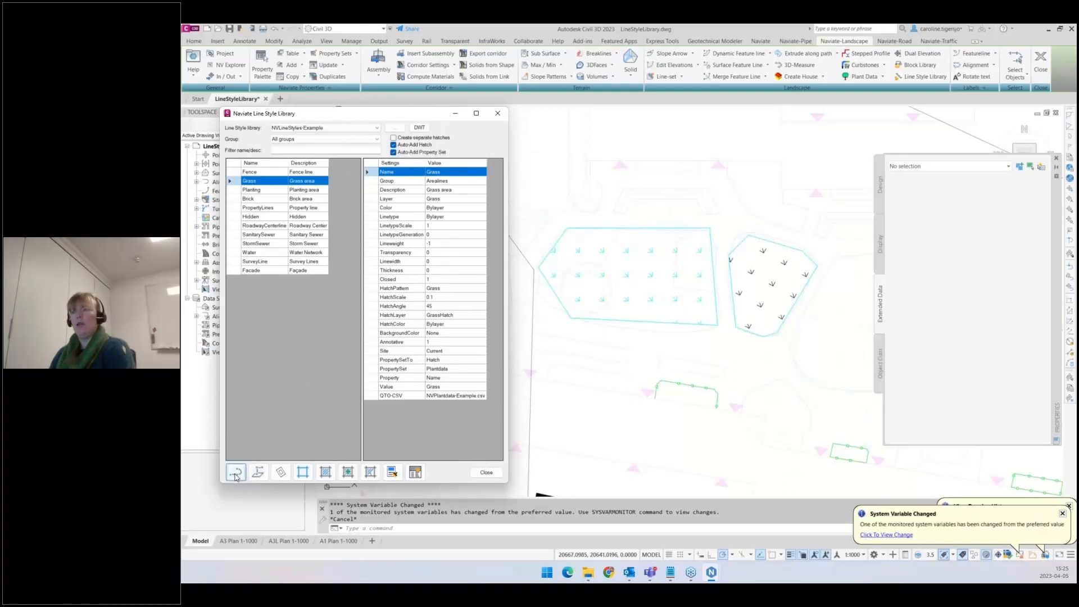
{"action": "middle_click_drag", "start_coordinate": [769, 281], "coordinate": [511, 259]}
{"action": "scroll", "coordinate": [580, 335], "scroll_direction": "up", "scroll_amount": 2}
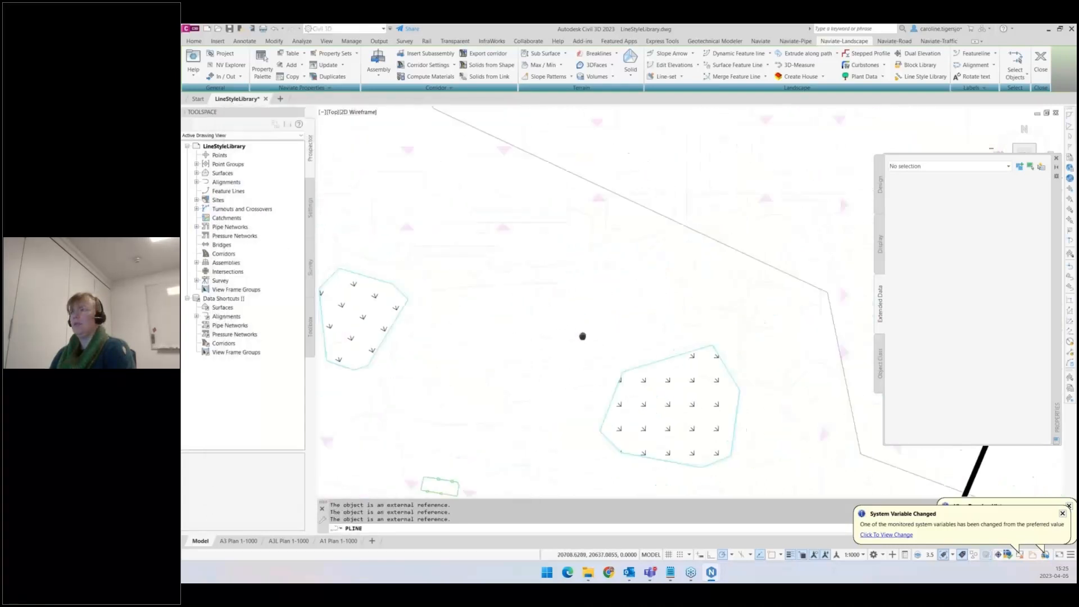
{"action": "scroll", "coordinate": [643, 354], "scroll_direction": "up", "scroll_amount": 1}
{"action": "left_click", "coordinate": [642, 355]}
{"action": "left_click", "coordinate": [731, 320]}
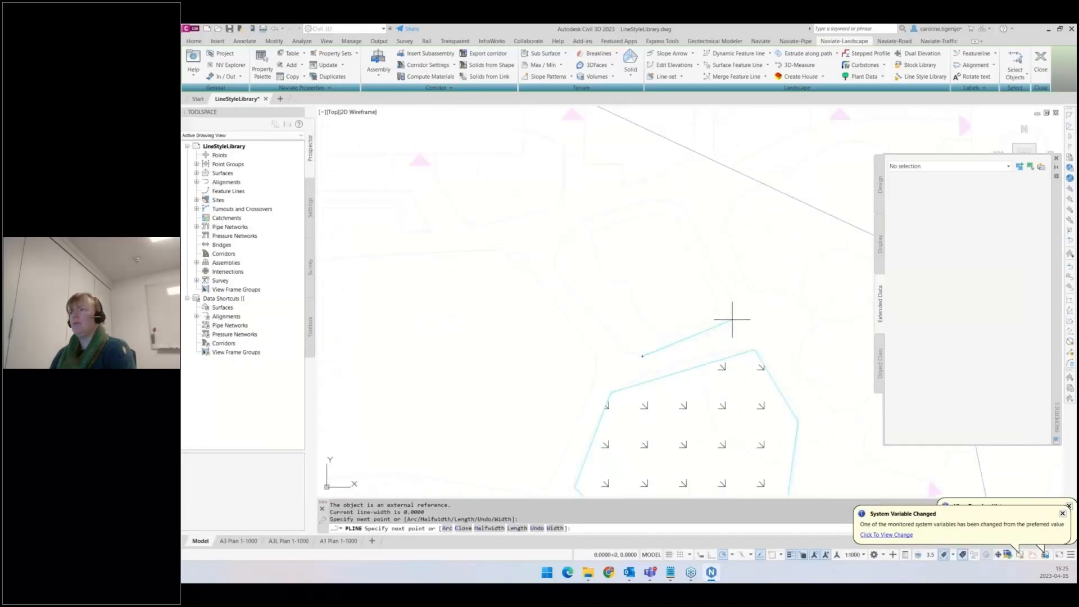
{"action": "left_click", "coordinate": [681, 203]}
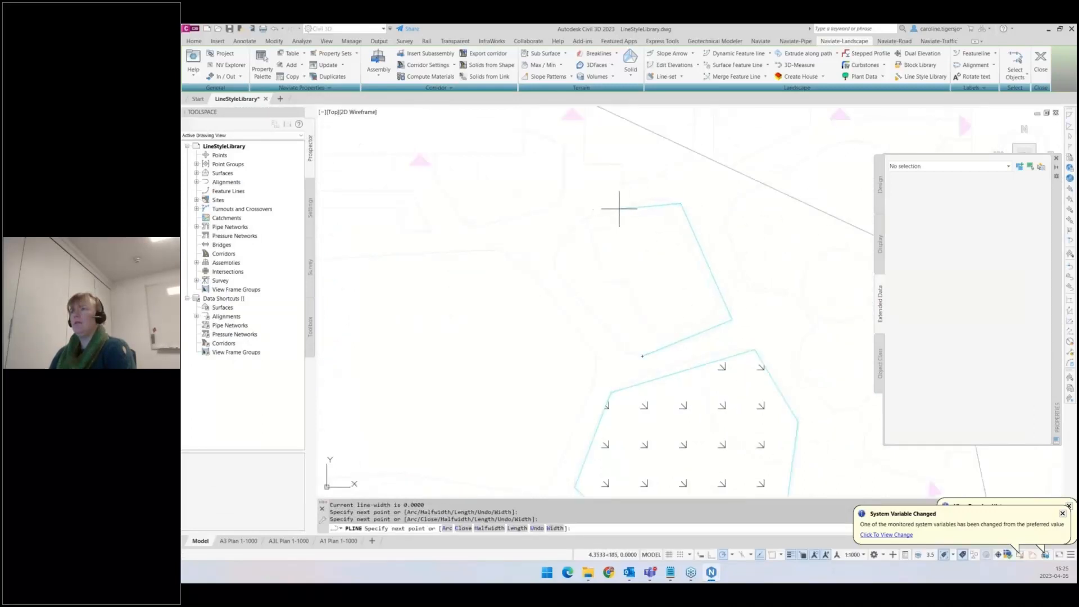
{"action": "left_click", "coordinate": [642, 204]}
{"action": "left_click", "coordinate": [568, 231]}
{"action": "left_click", "coordinate": [556, 272]}
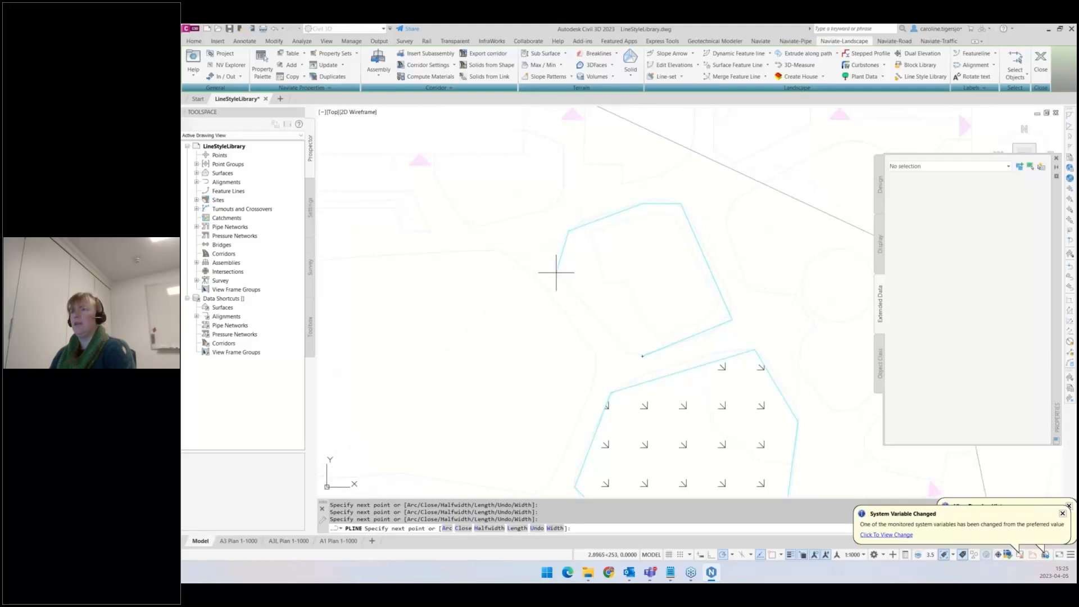
{"action": "left_click", "coordinate": [622, 353]}
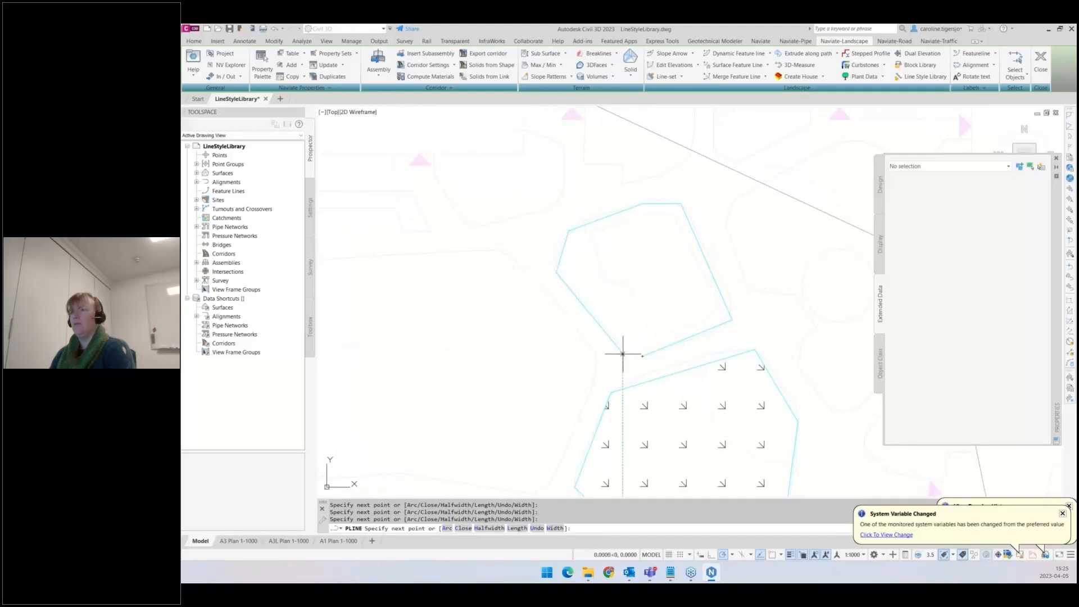
{"action": "left_click", "coordinate": [462, 528]}
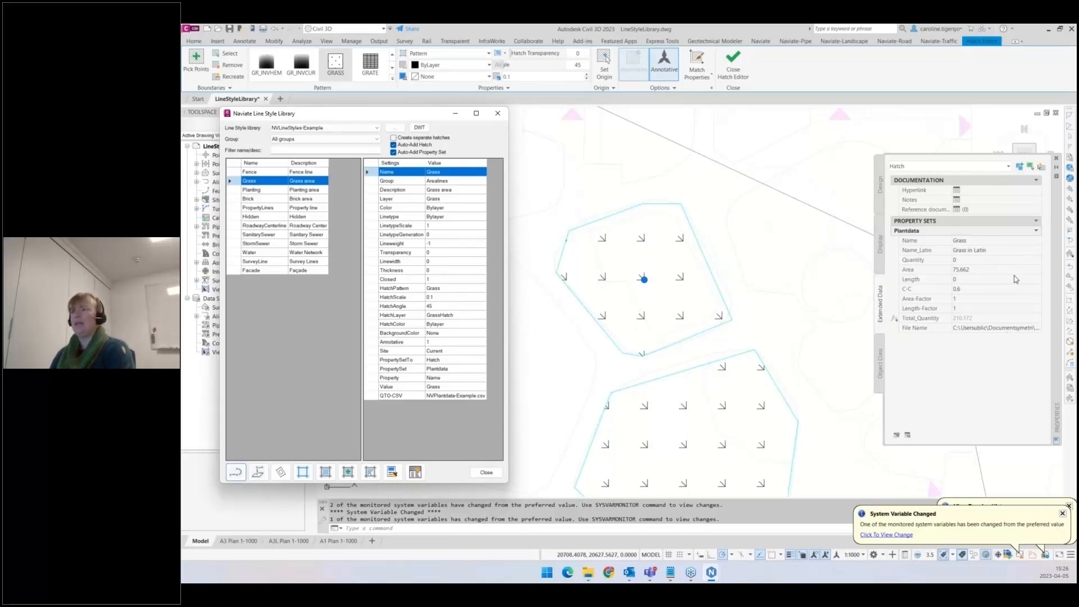
- Inspect the new grass polyline, its hatch and the style's PropertySetTo setting
{"action": "key", "text": "Escape"}
{"action": "left_click", "coordinate": [715, 254]}
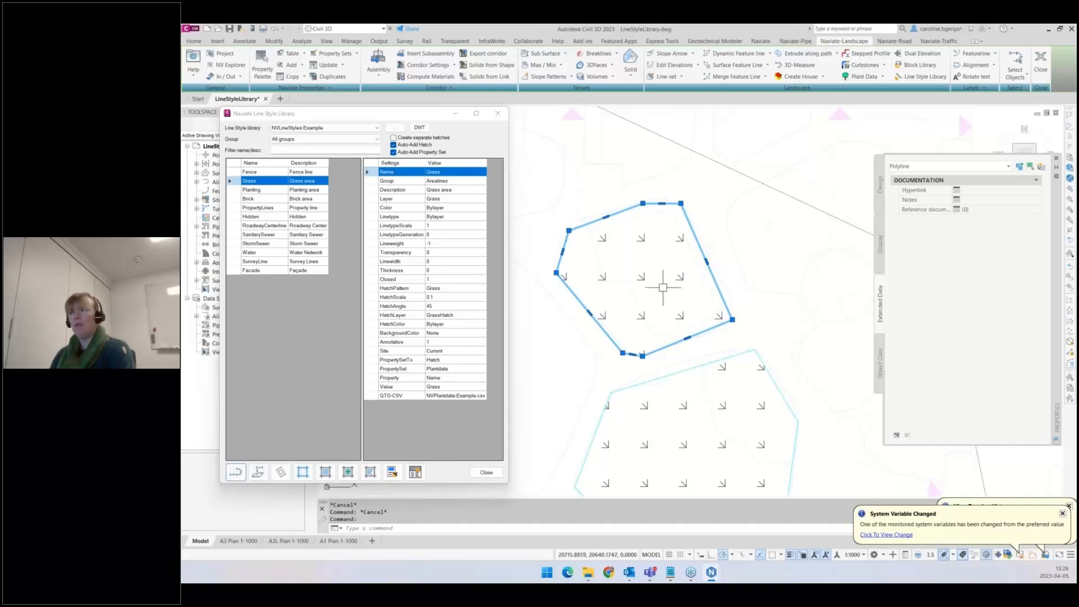
{"action": "key", "text": "Escape"}
{"action": "left_click", "coordinate": [681, 278]}
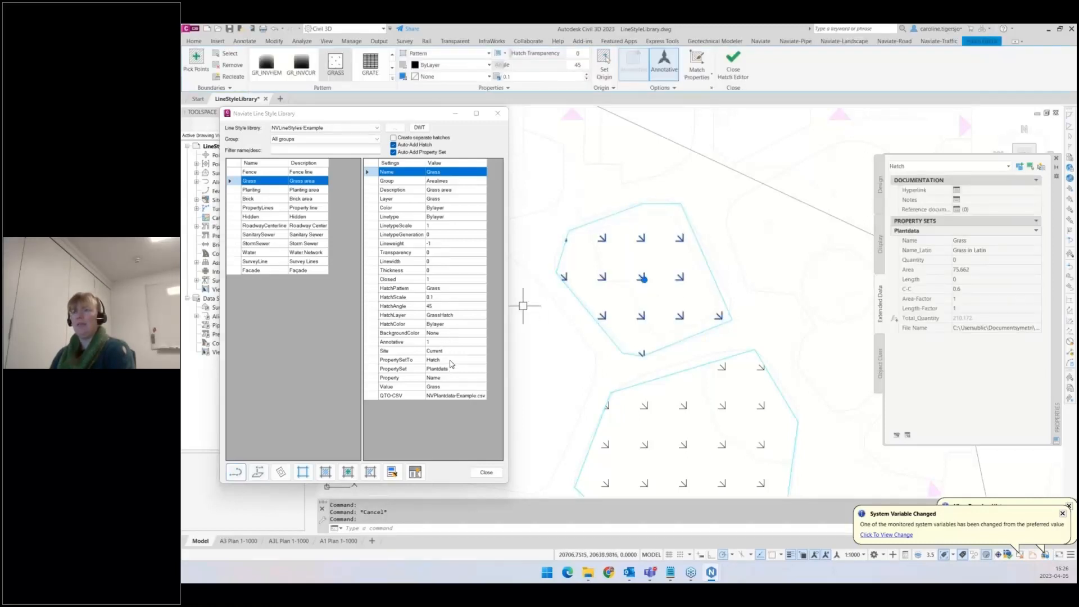
{"action": "left_click", "coordinate": [450, 361]}
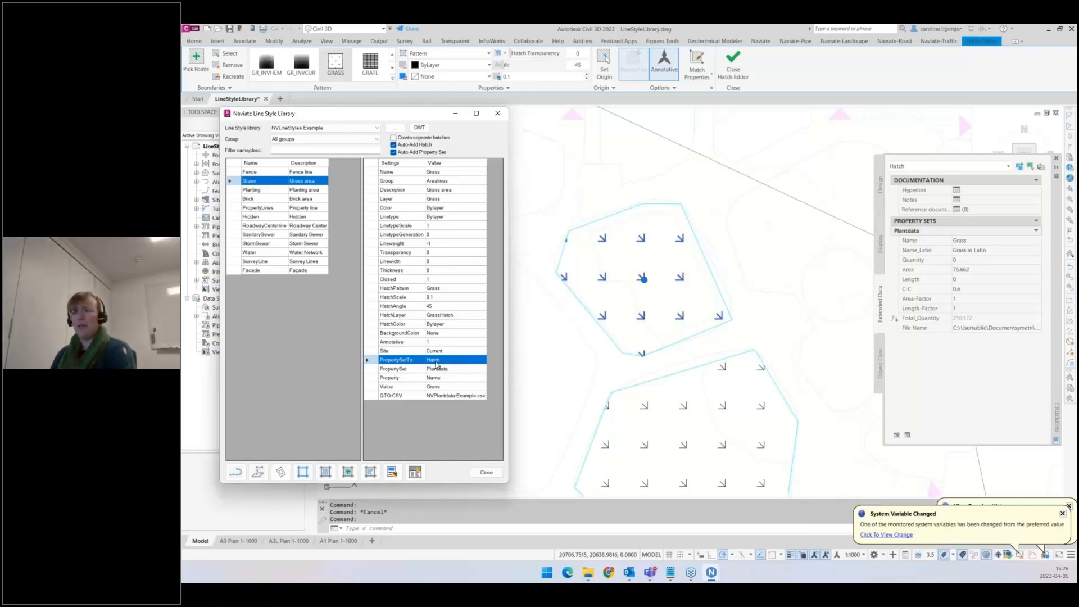
- Select the Planting style and turn off Auto-Add Hatch and Auto-Add Property Set
{"action": "left_click", "coordinate": [251, 190]}
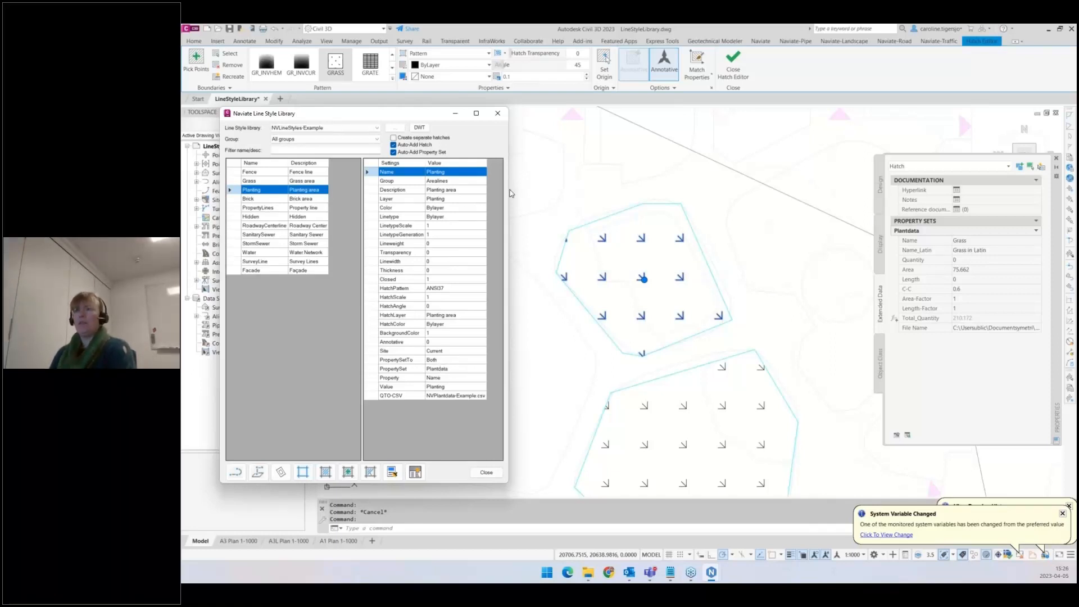
{"action": "left_click", "coordinate": [393, 153]}
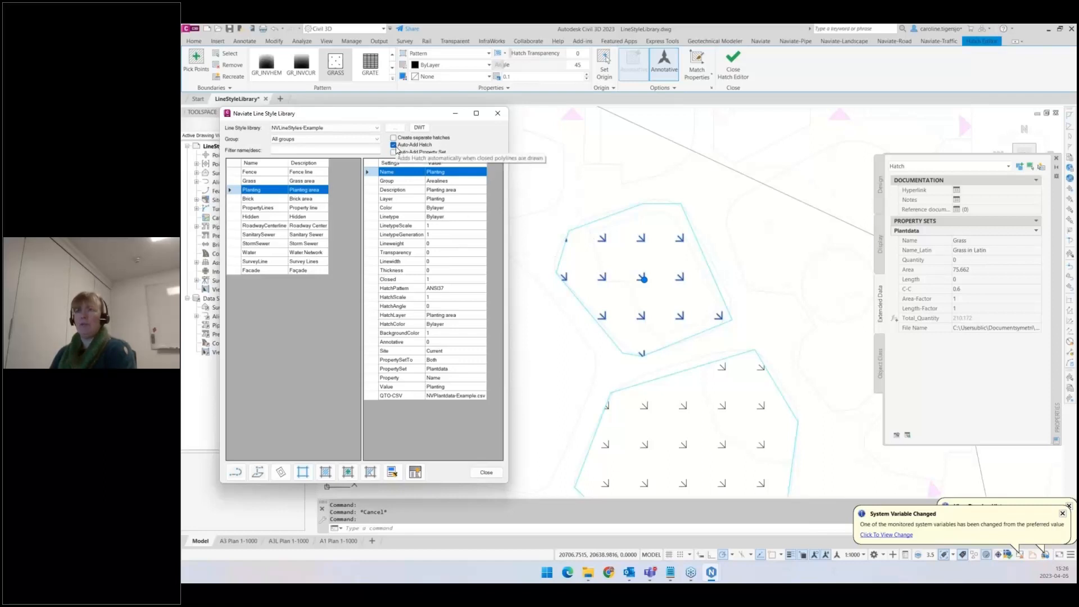
{"action": "left_click", "coordinate": [393, 145]}
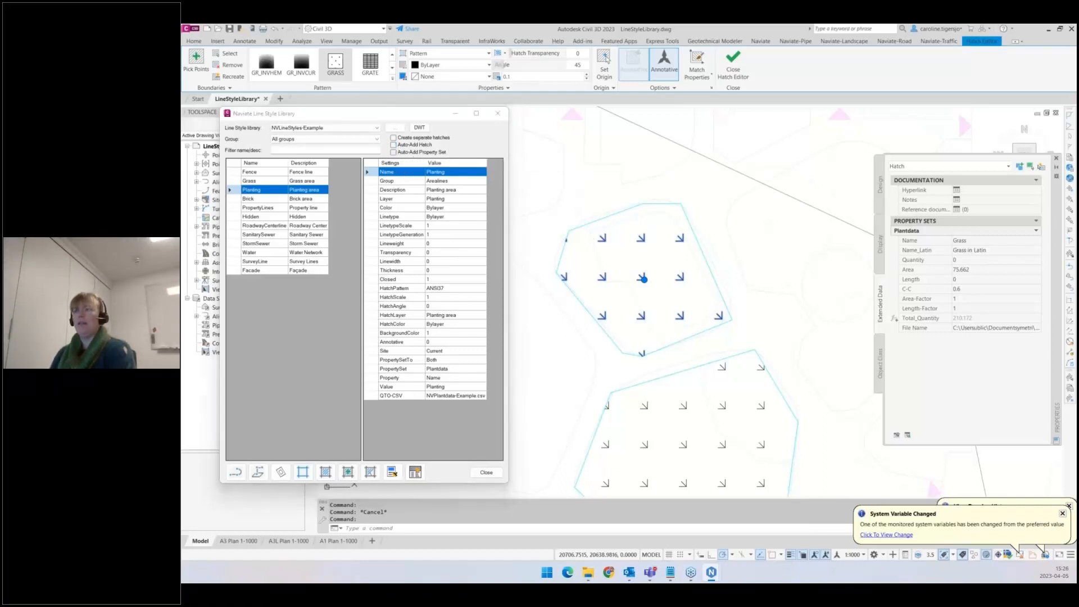
{"action": "key", "text": "Escape"}
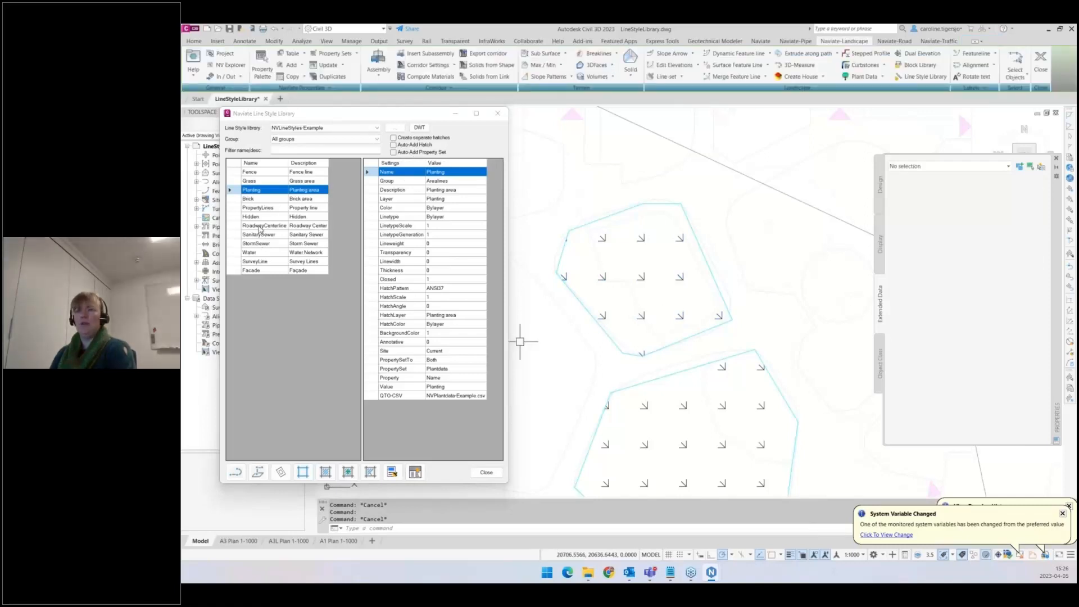
- Select the PropertyLines style and add its property set to a property line in the drawing
{"action": "left_click", "coordinate": [258, 208]}
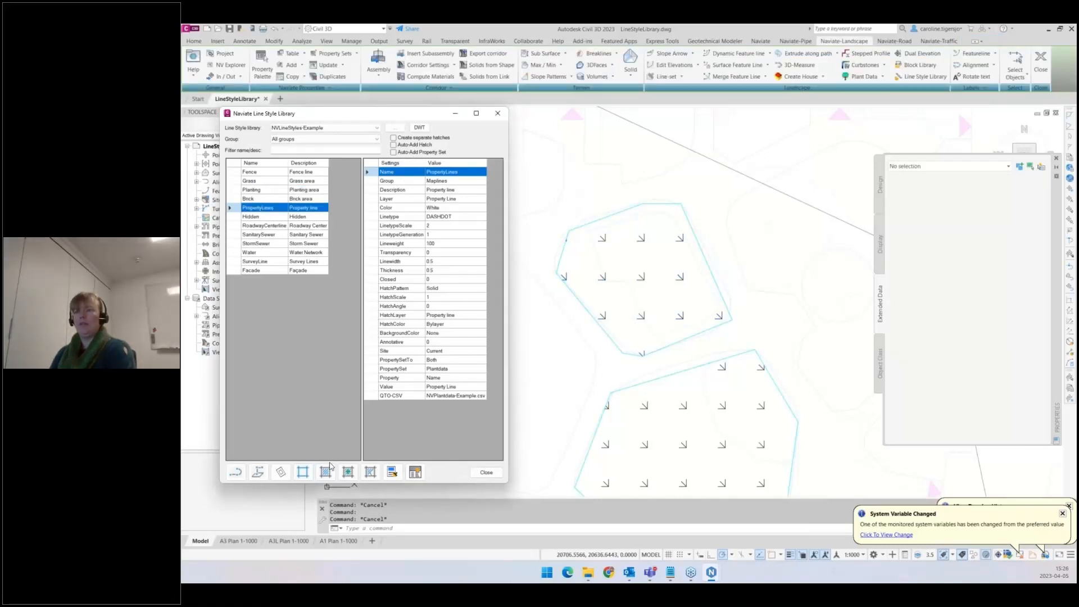
{"action": "left_click", "coordinate": [415, 472]}
{"action": "scroll", "coordinate": [589, 205], "scroll_direction": "down", "scroll_amount": 6}
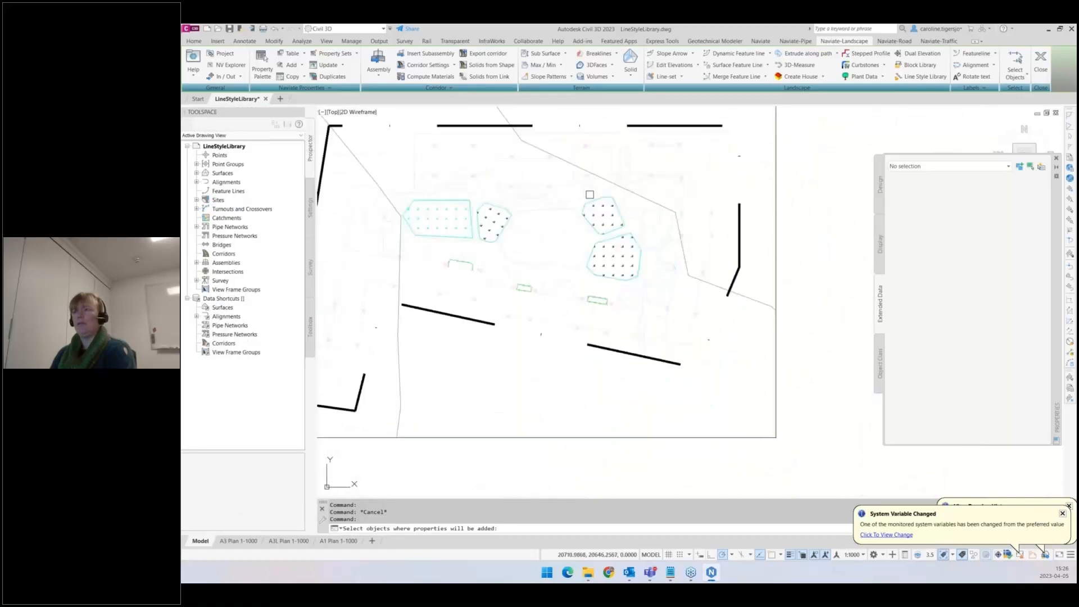
{"action": "left_click", "coordinate": [644, 266]}
{"action": "key", "text": "Return"}
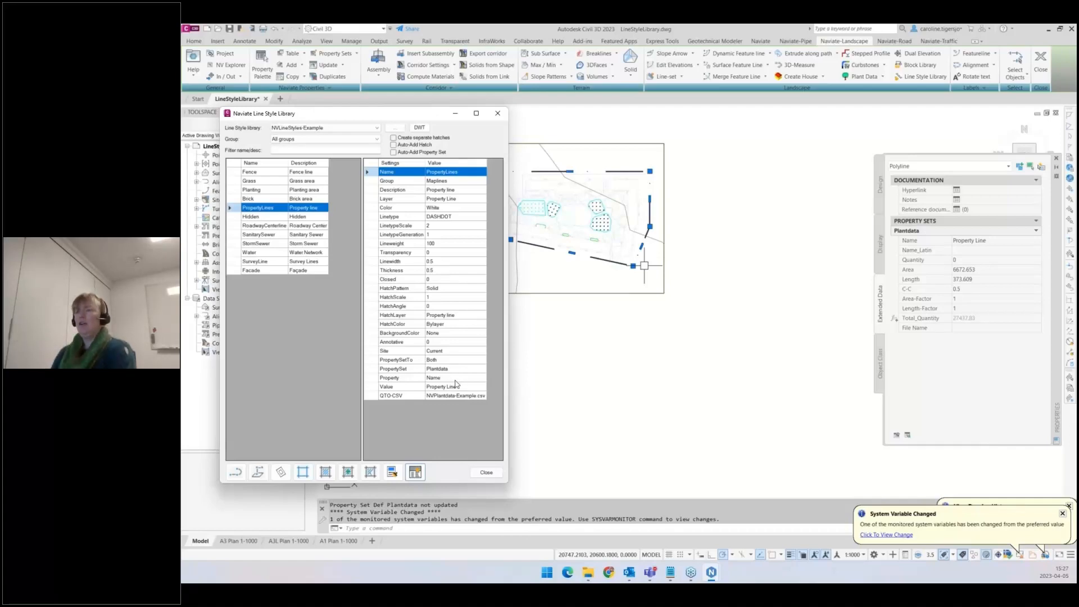
- Bring up the NVLineStyles folder window and navigate up to the Support folder
{"action": "mouse_move", "coordinate": [592, 579]}
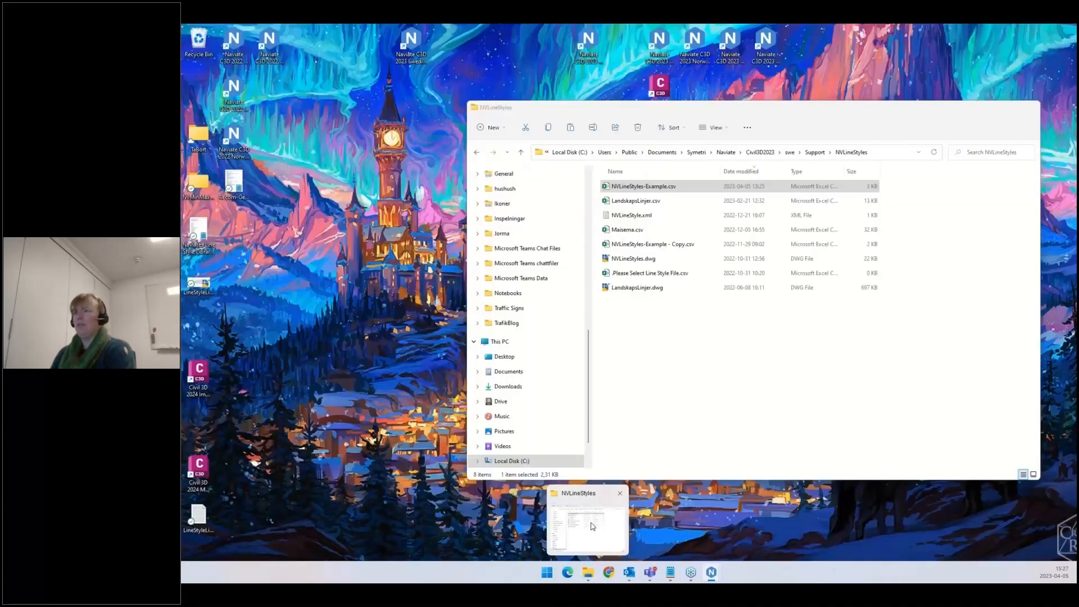
{"action": "left_click", "coordinate": [593, 525]}
{"action": "left_click", "coordinate": [707, 351]}
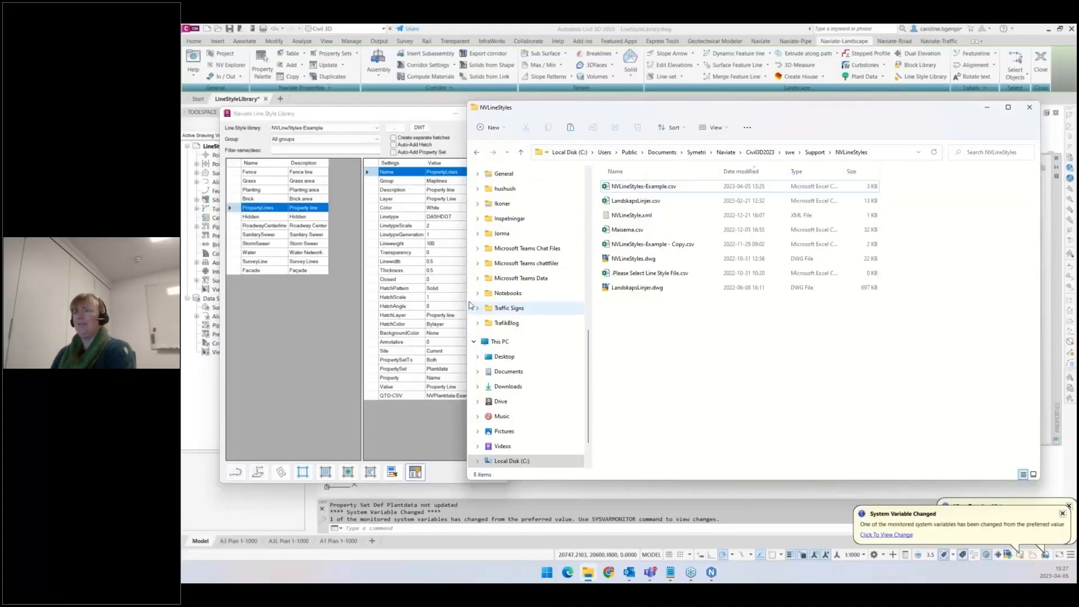
{"action": "left_click_drag", "start_coordinate": [469, 300], "coordinate": [585, 301]}
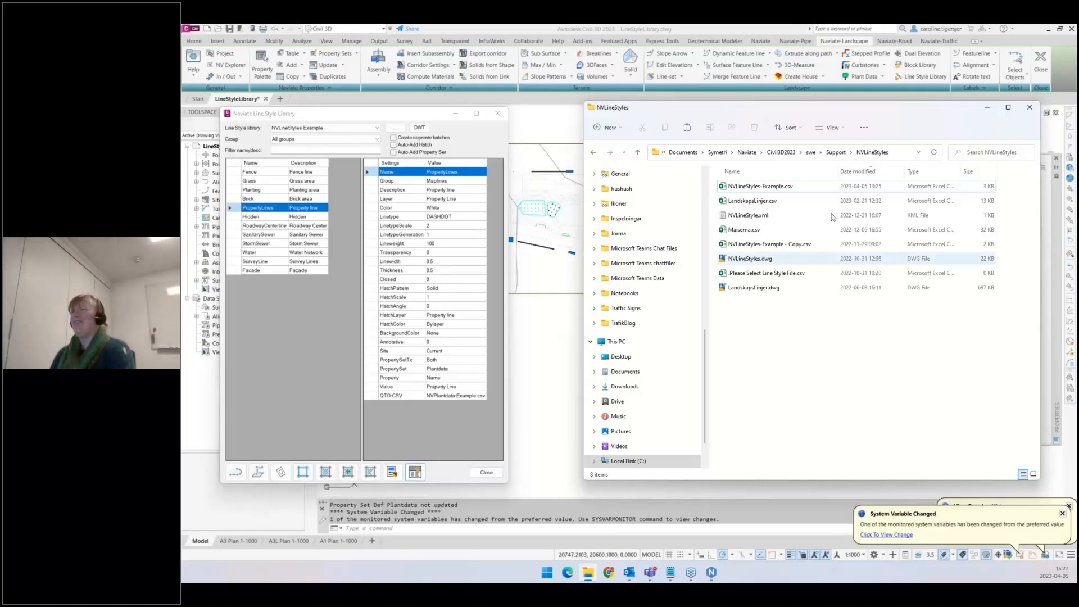
{"action": "left_click", "coordinate": [837, 153]}
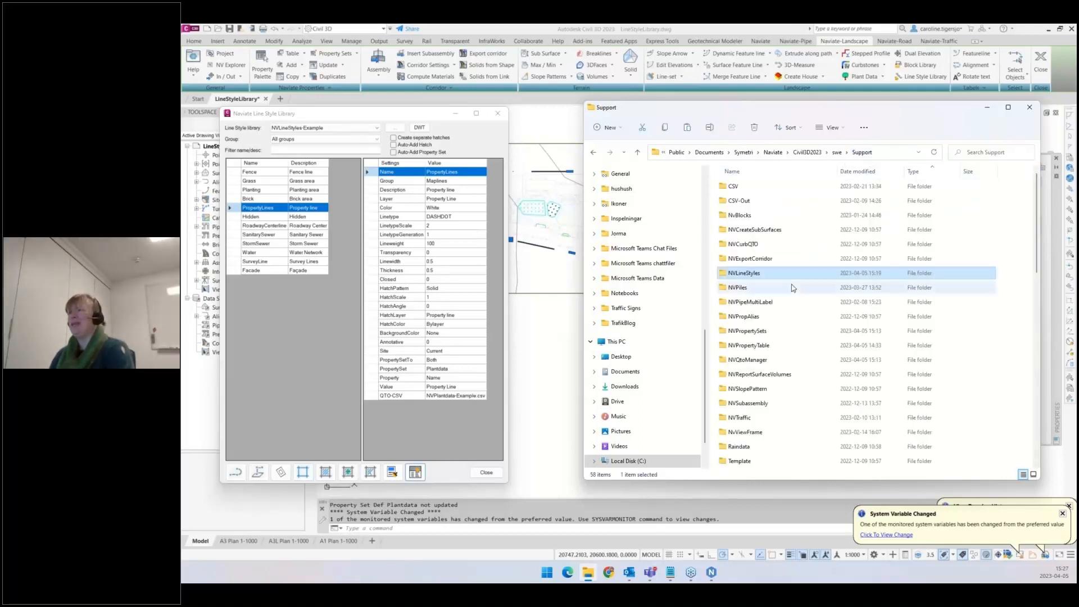
- Open NVPlantdata-Example.csv from the NVQtoManager folder in Excel, arrange it beside the style library and close the folder window
{"action": "double_click", "coordinate": [747, 362]}
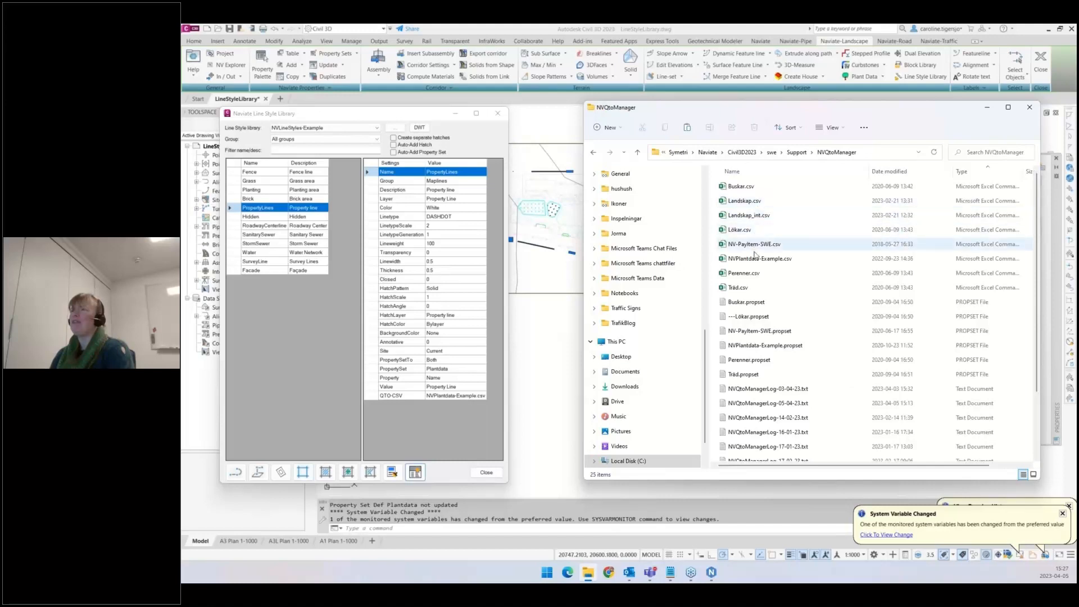
{"action": "left_click", "coordinate": [759, 259]}
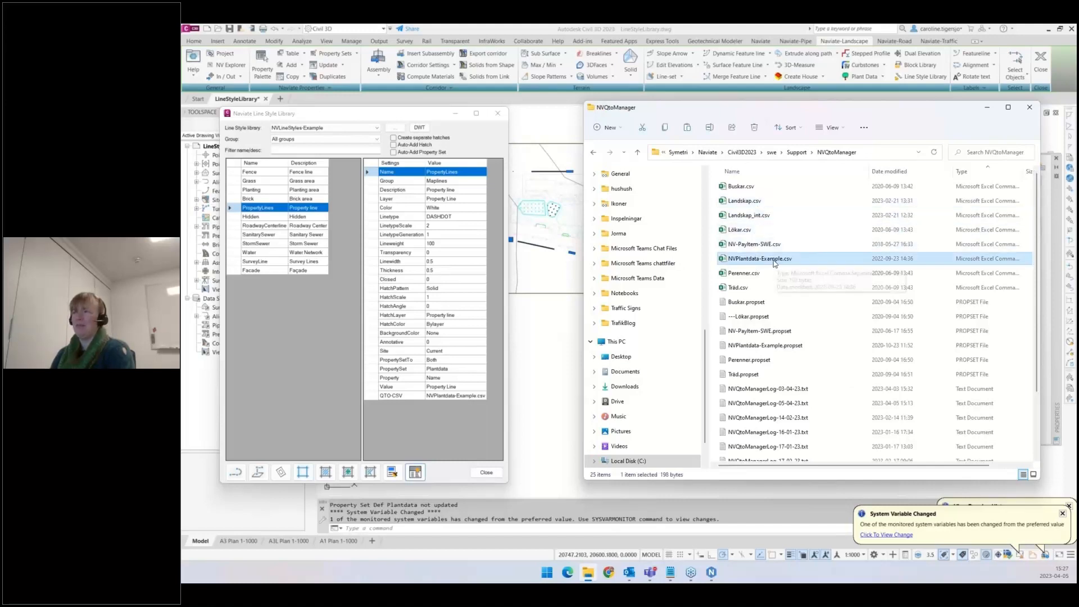
{"action": "double_click", "coordinate": [756, 262]}
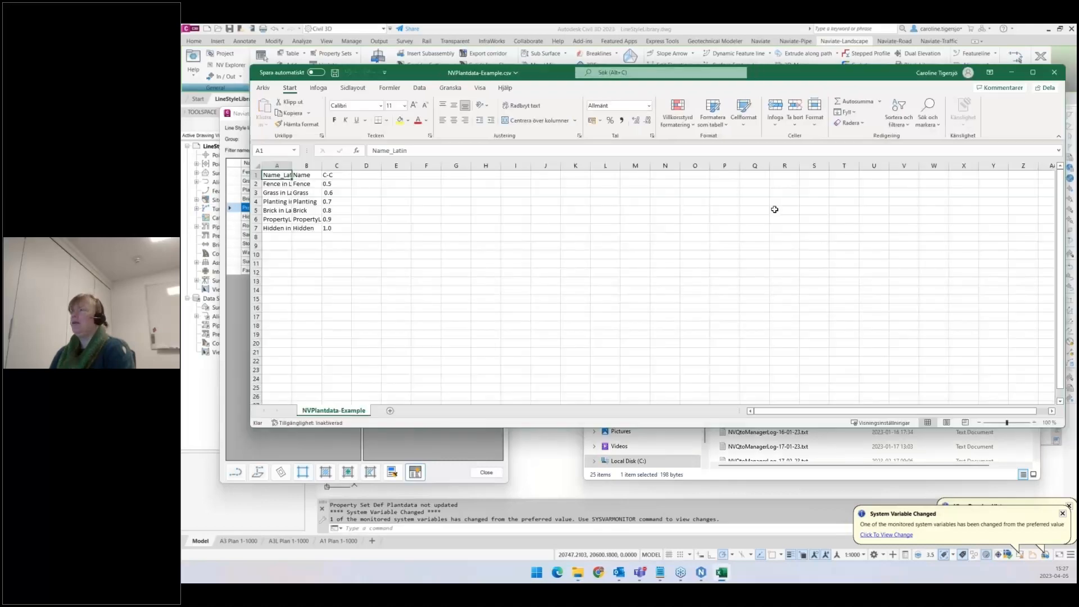
{"action": "left_click_drag", "start_coordinate": [1062, 426], "coordinate": [595, 352]}
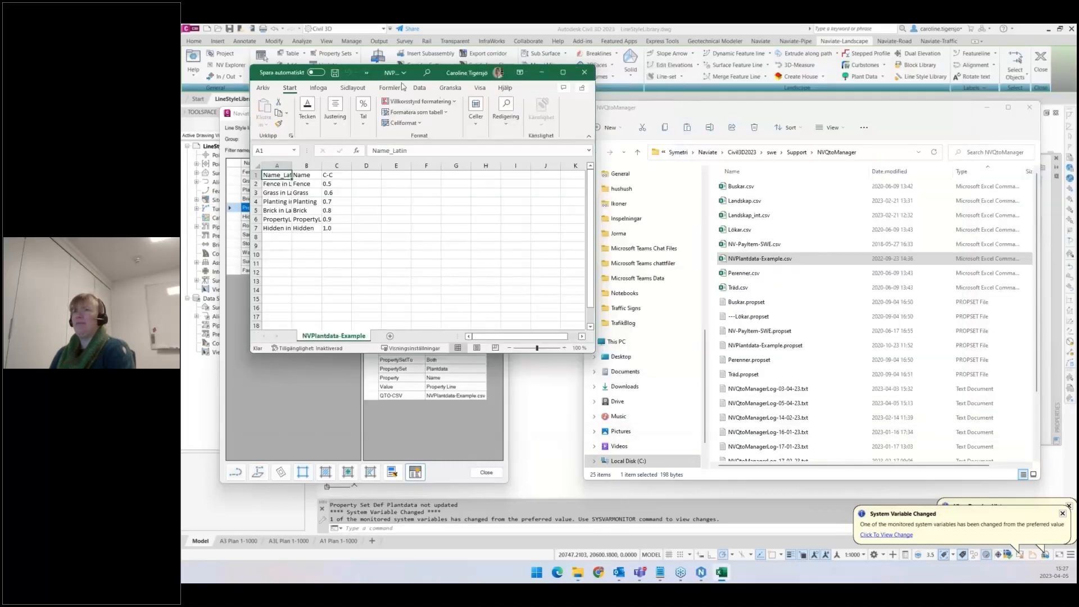
{"action": "left_click_drag", "start_coordinate": [421, 72], "coordinate": [627, 63]}
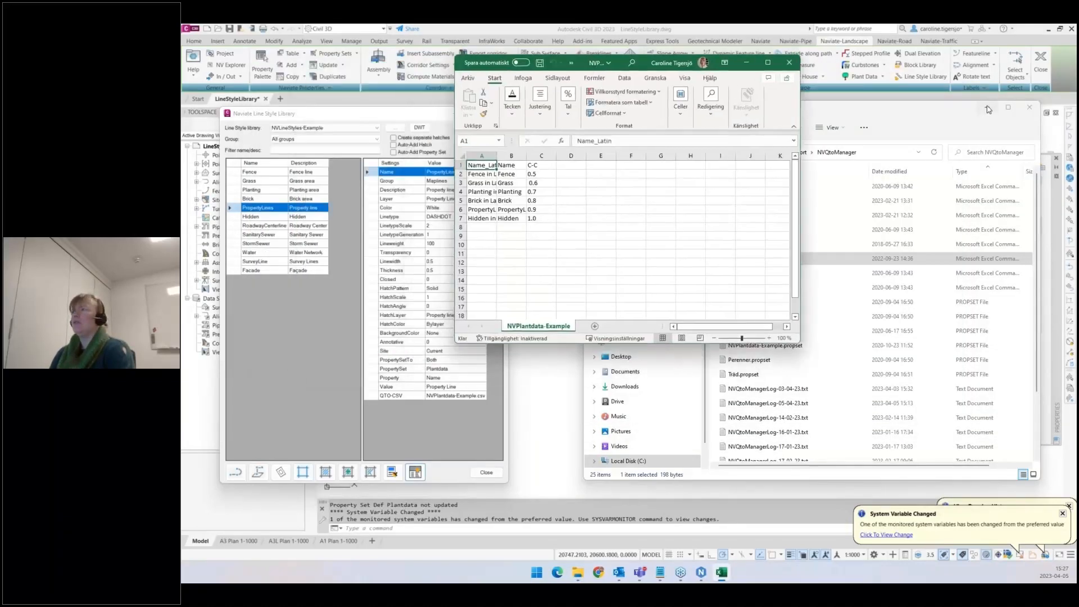
{"action": "left_click", "coordinate": [962, 126]}
{"action": "left_click", "coordinate": [976, 108]}
- Compare the property line's Plantdata values with the PropertyLine row of the CSV spreadsheet, widening column A
{"action": "left_click", "coordinate": [618, 412]}
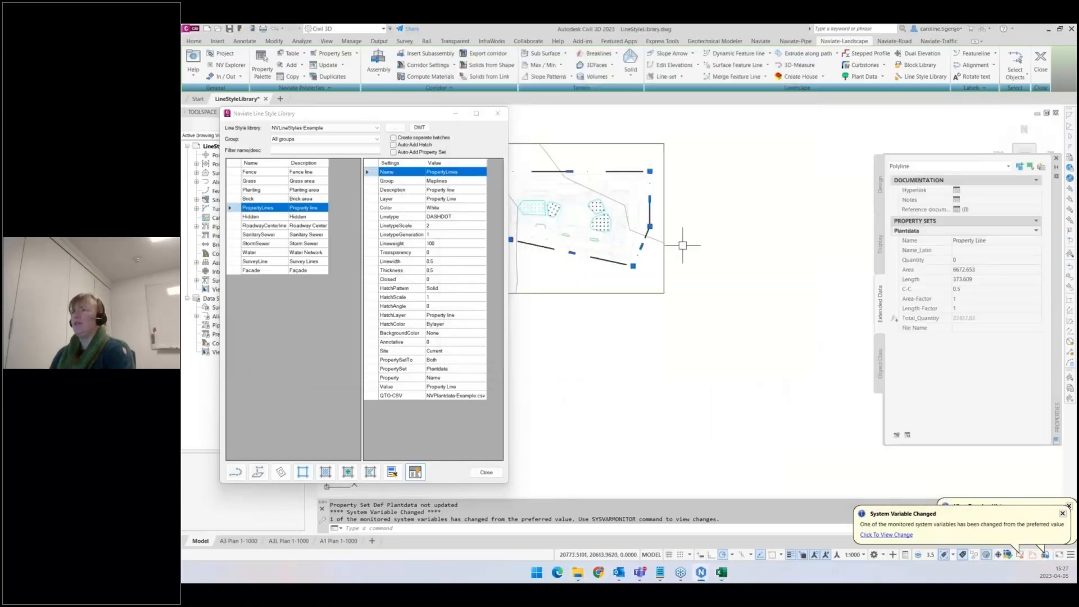
{"action": "middle_click_drag", "start_coordinate": [612, 274], "coordinate": [633, 277]}
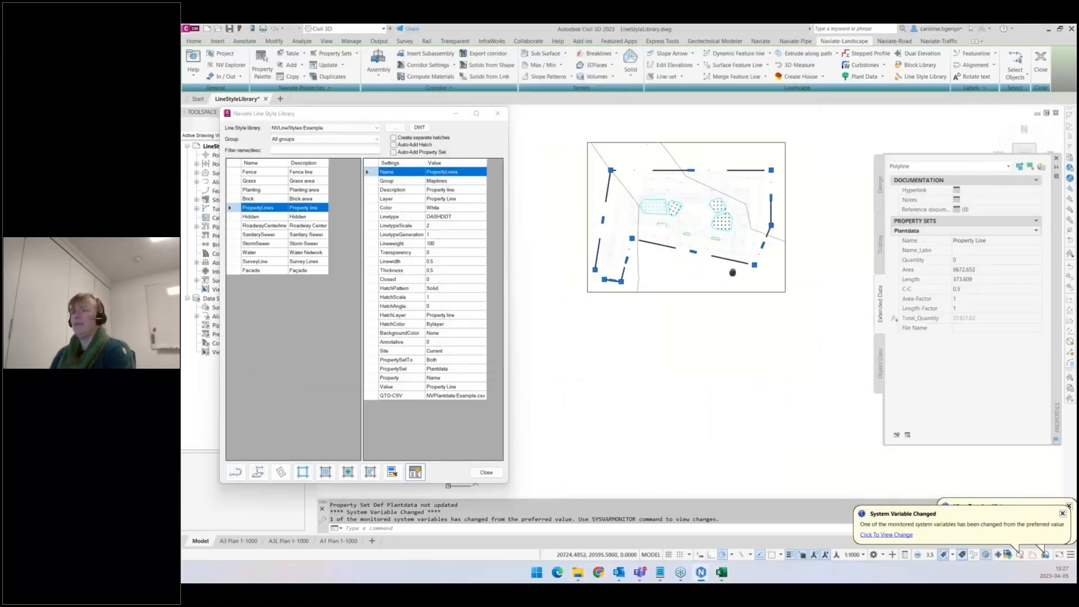
{"action": "left_click", "coordinate": [721, 572]}
{"action": "left_click_drag", "start_coordinate": [568, 63], "coordinate": [611, 96]}
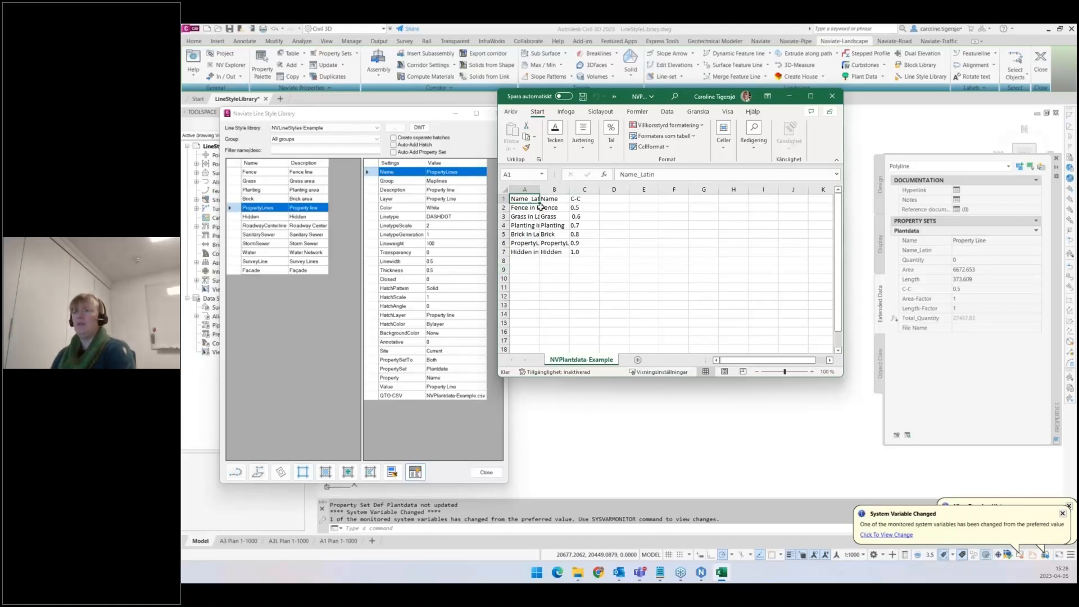
{"action": "left_click", "coordinate": [560, 244]}
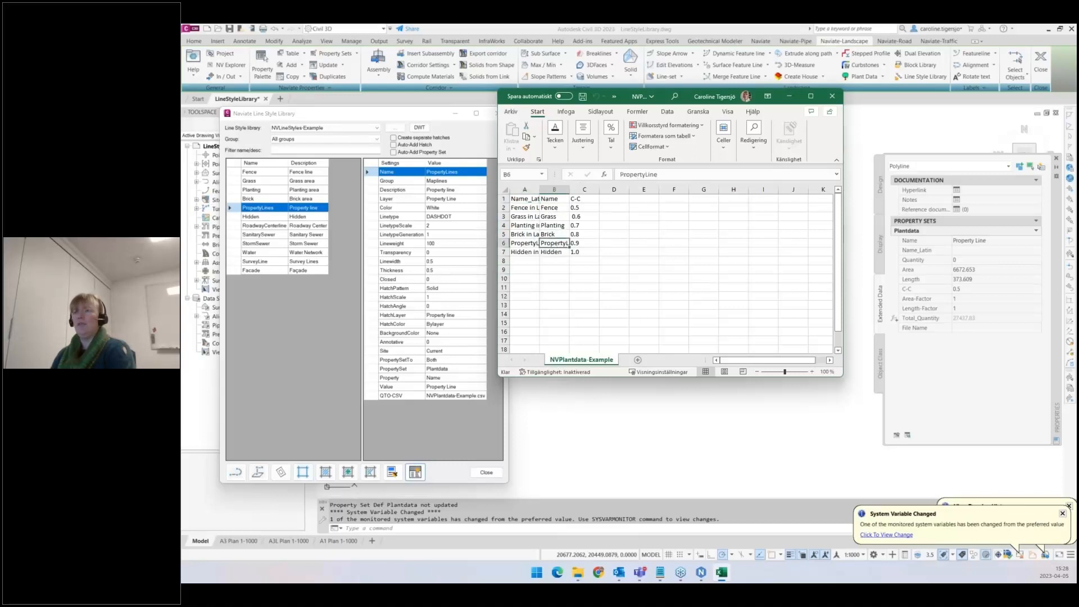
{"action": "left_click", "coordinate": [528, 243]}
{"action": "left_click_drag", "start_coordinate": [539, 190], "coordinate": [592, 190]}
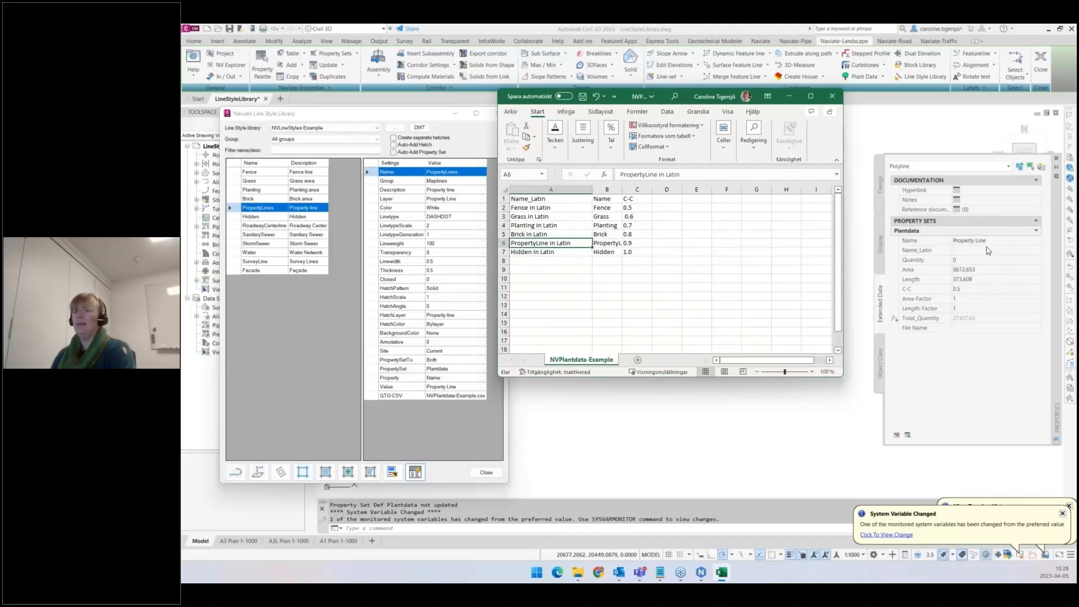
{"action": "left_click", "coordinate": [614, 242]}
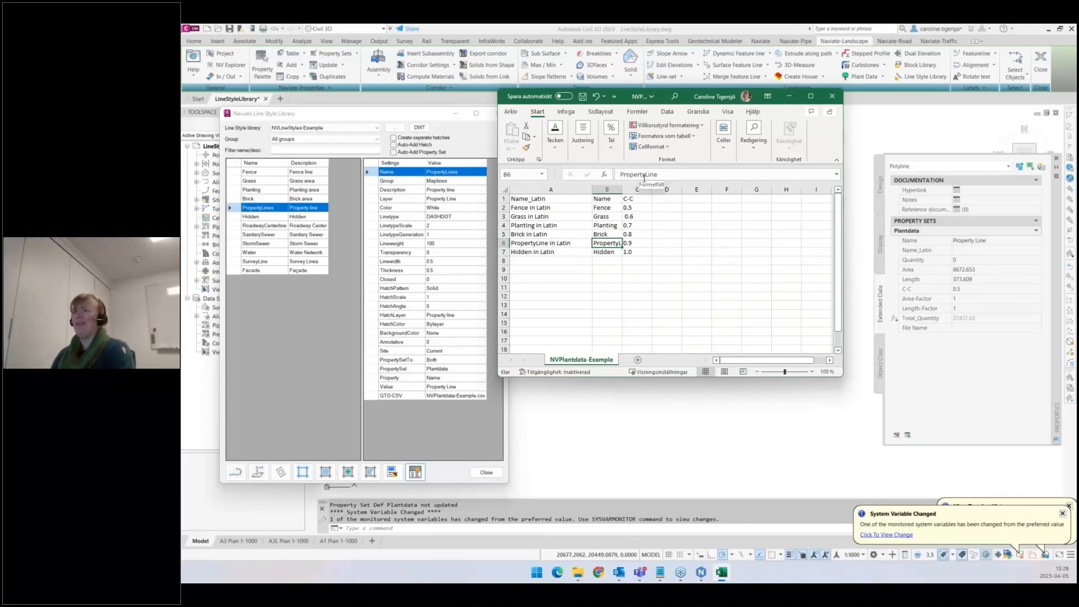
- Select a grass hatch and compare its Name_Latin value with the Grass row in the spreadsheet
{"action": "left_click", "coordinate": [658, 436]}
{"action": "scroll", "coordinate": [672, 201], "scroll_direction": "up", "scroll_amount": 5}
{"action": "key", "text": "Escape"}
{"action": "left_click", "coordinate": [677, 221]}
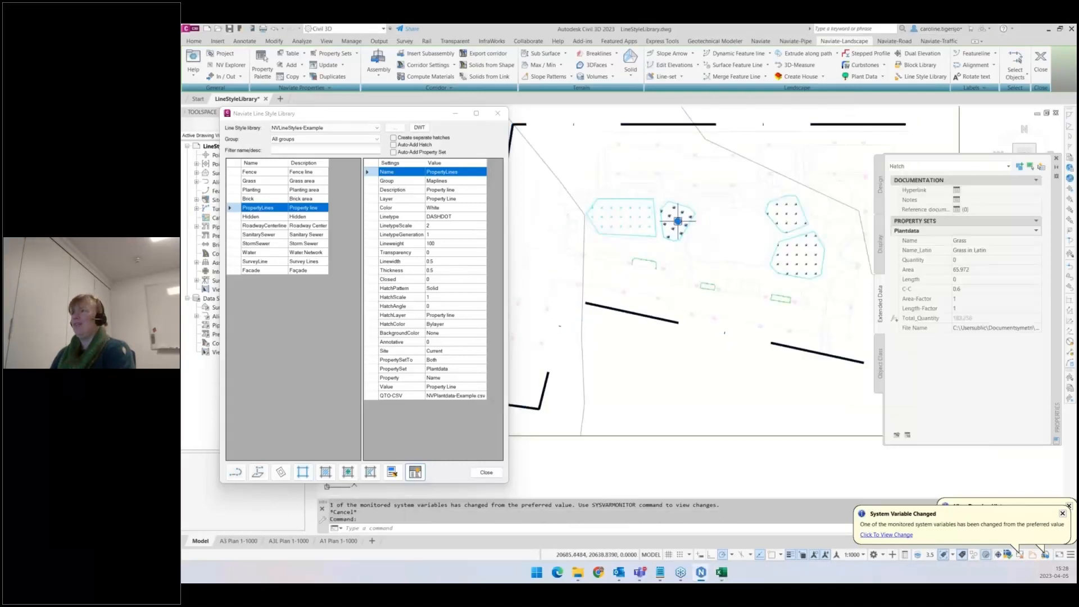
{"action": "left_click", "coordinate": [722, 574]}
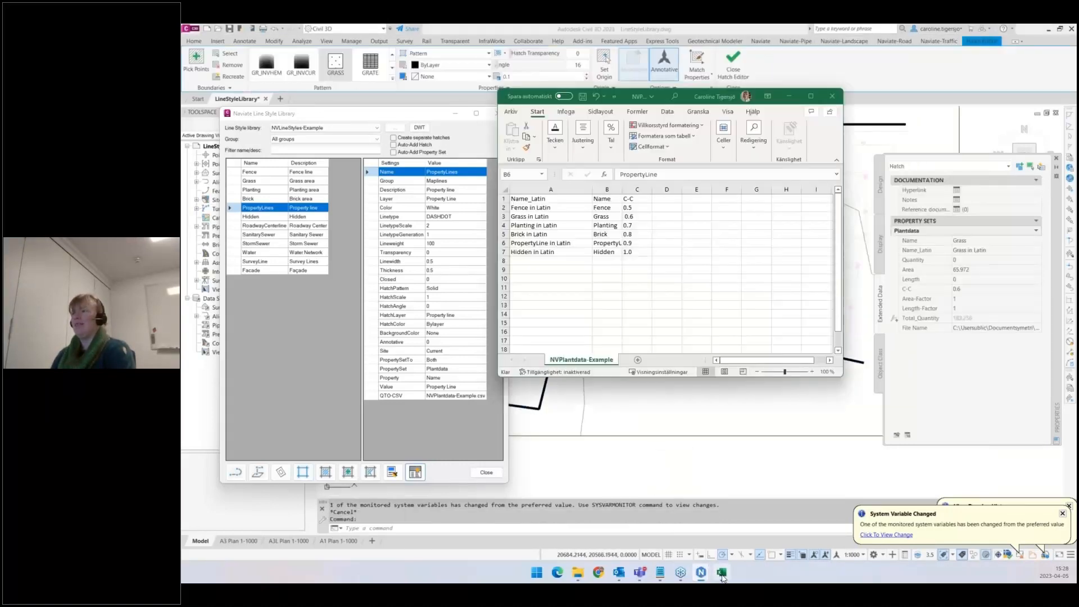
{"action": "left_click", "coordinate": [607, 217]}
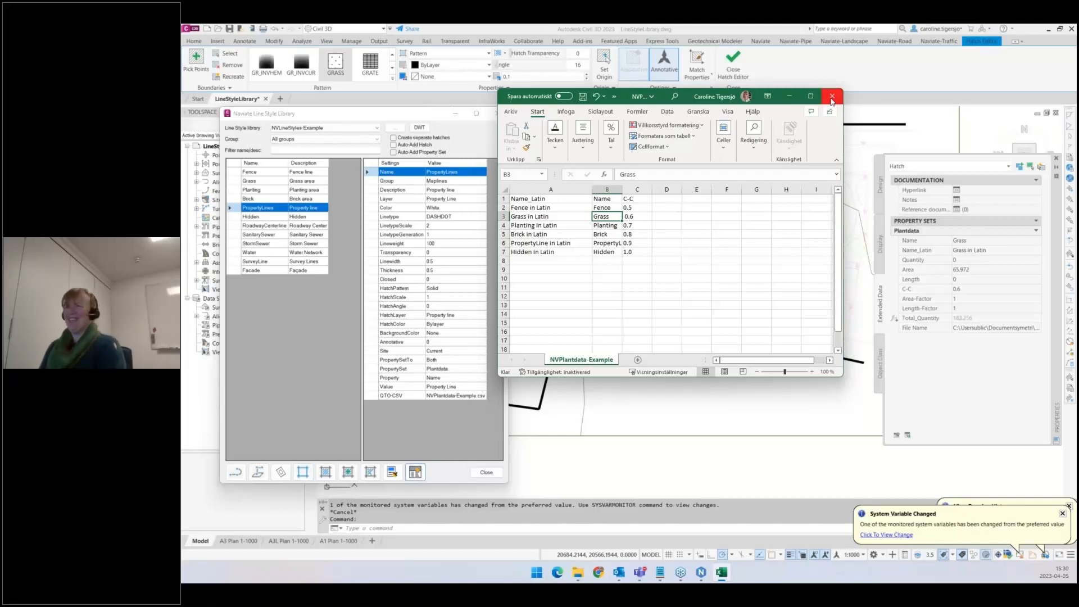
- Close the spreadsheet without saving and close the Naviate Line Style Library
{"action": "left_click", "coordinate": [832, 98]}
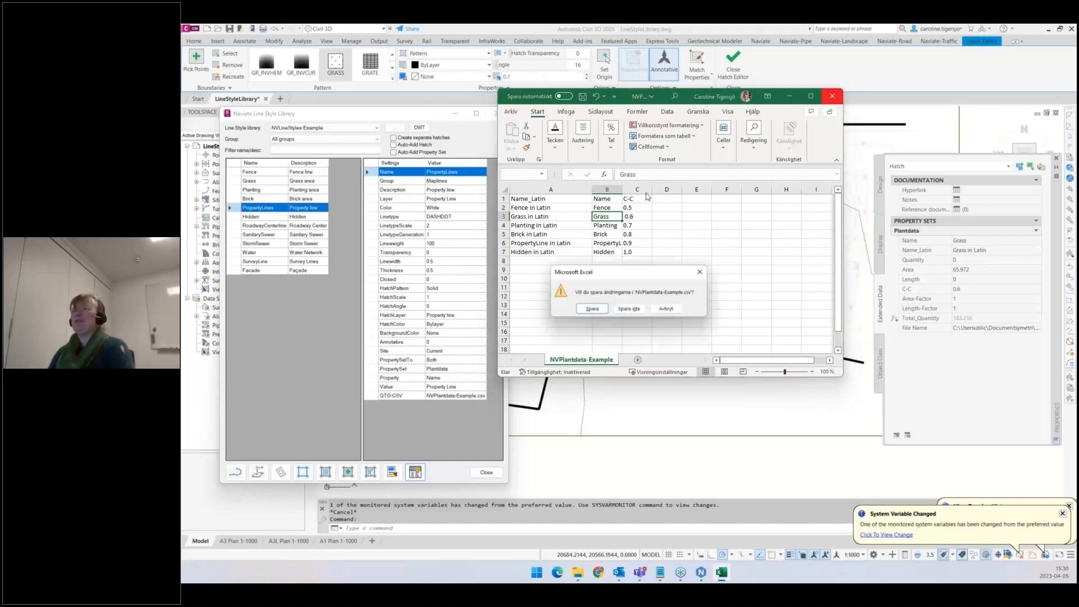
{"action": "left_click", "coordinate": [628, 309]}
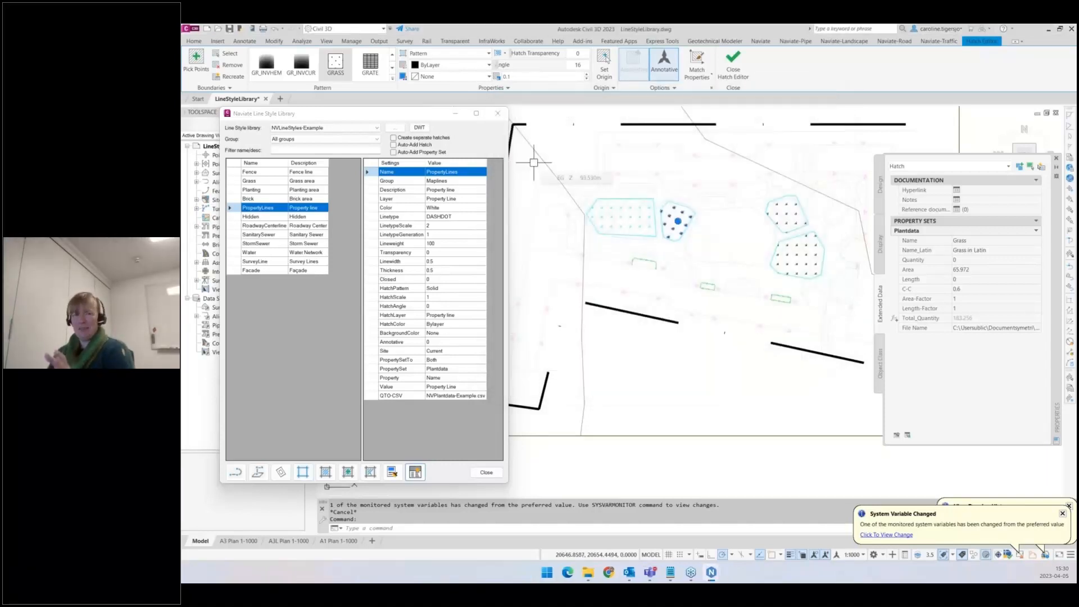
{"action": "left_click", "coordinate": [500, 115]}
{"action": "key", "text": "Escape"}
{"action": "key", "text": "Escape"}
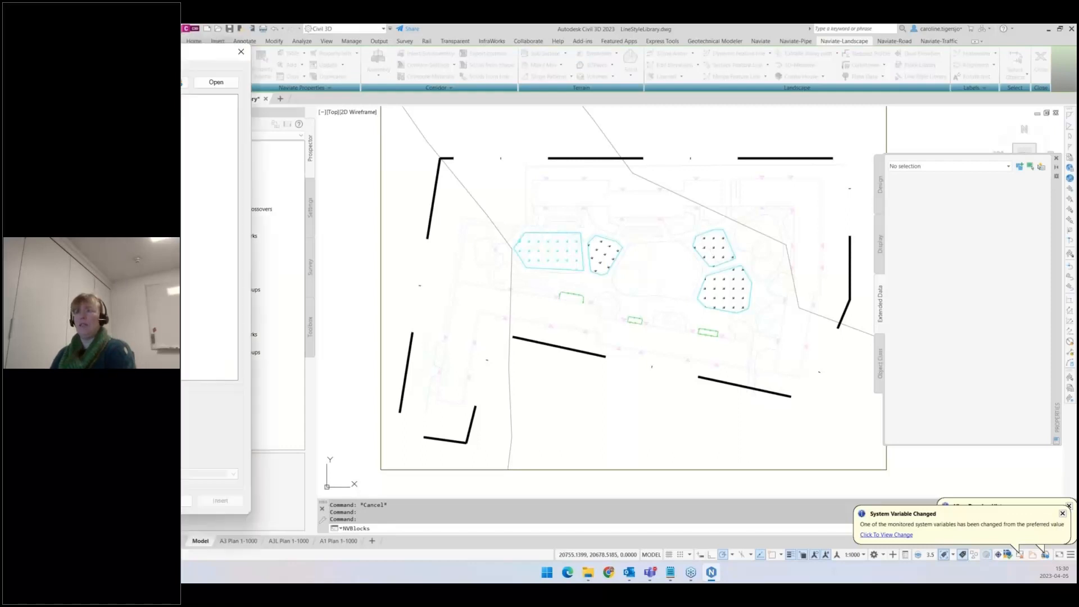
- Insert the Fordon_illustrationer block from the Landskap - Symboler block library folder at a point in the drawing
{"action": "left_click", "coordinate": [521, 118]}
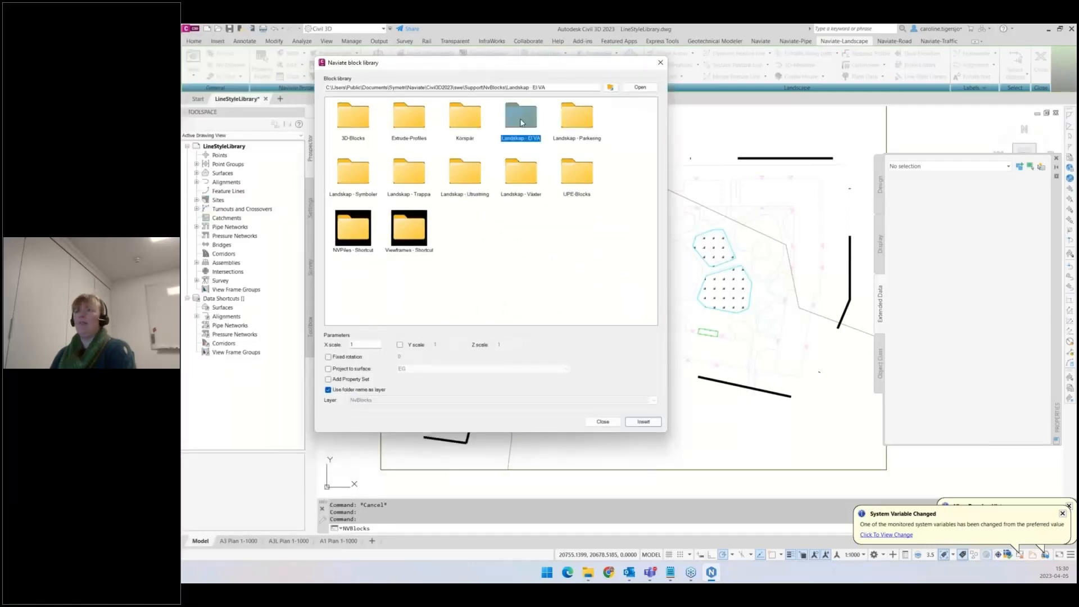
{"action": "left_click", "coordinate": [574, 123]}
{"action": "left_click", "coordinate": [354, 176]}
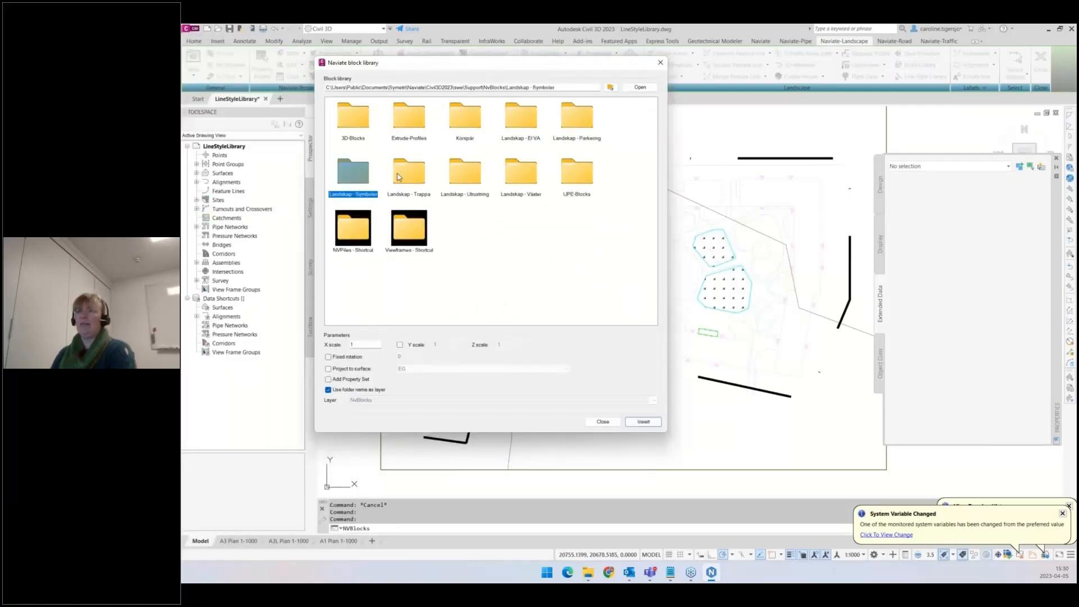
{"action": "left_click", "coordinate": [415, 176]}
{"action": "left_click", "coordinate": [525, 121]}
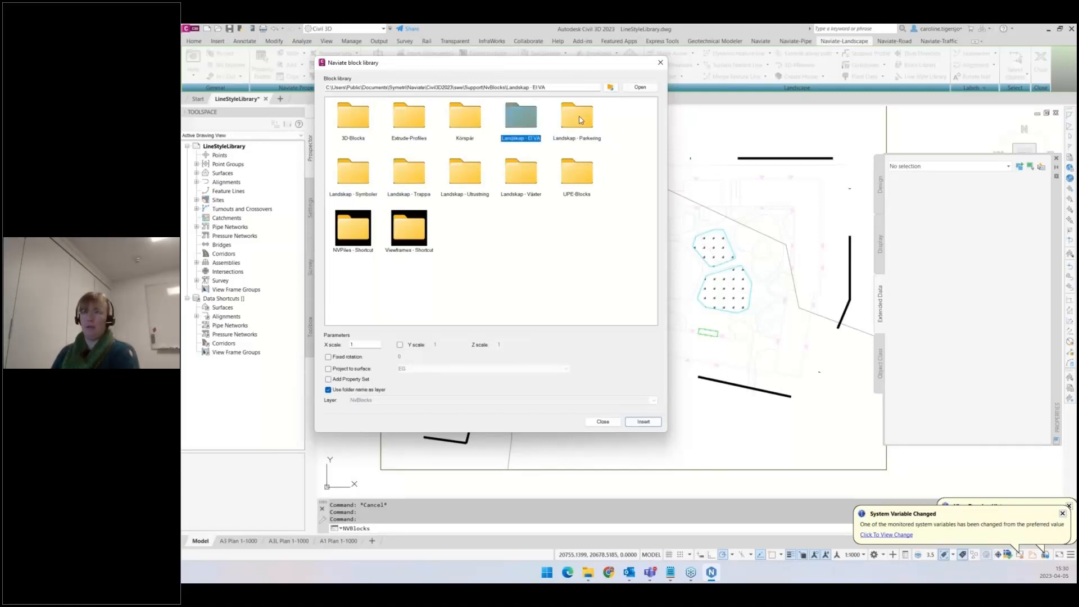
{"action": "double_click", "coordinate": [351, 180]}
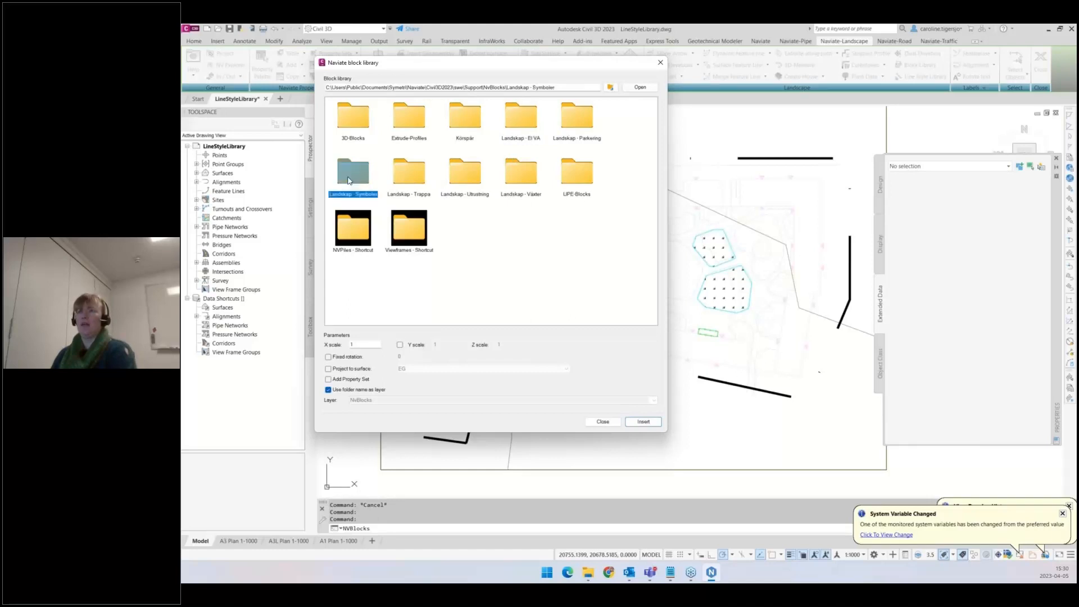
{"action": "left_click", "coordinate": [522, 173]}
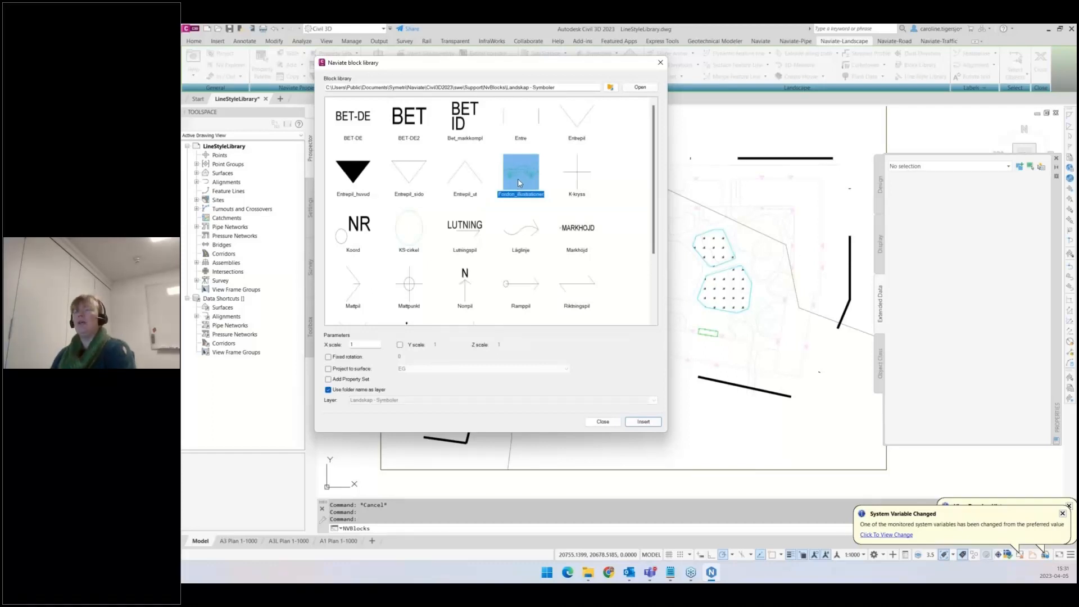
{"action": "left_click_drag", "start_coordinate": [508, 65], "coordinate": [562, 84]}
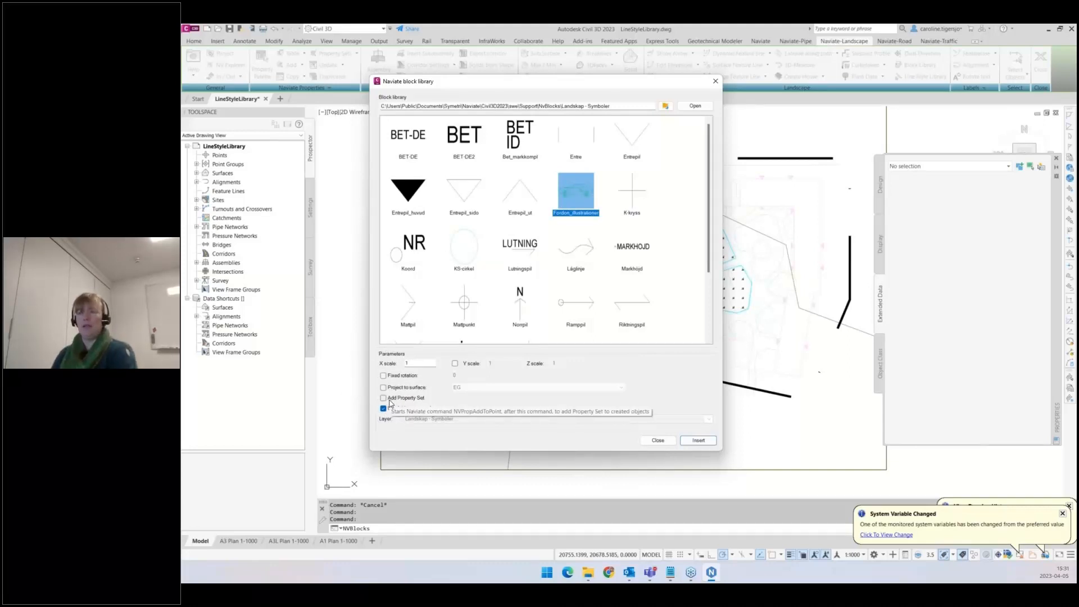
{"action": "left_click", "coordinate": [698, 441]}
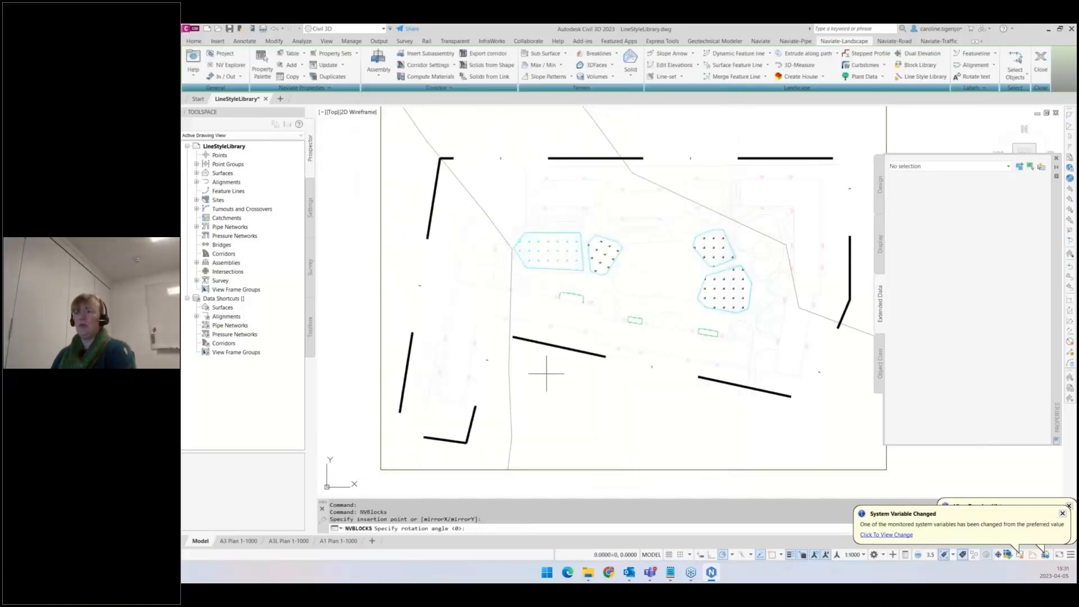
{"action": "key", "text": "Return"}
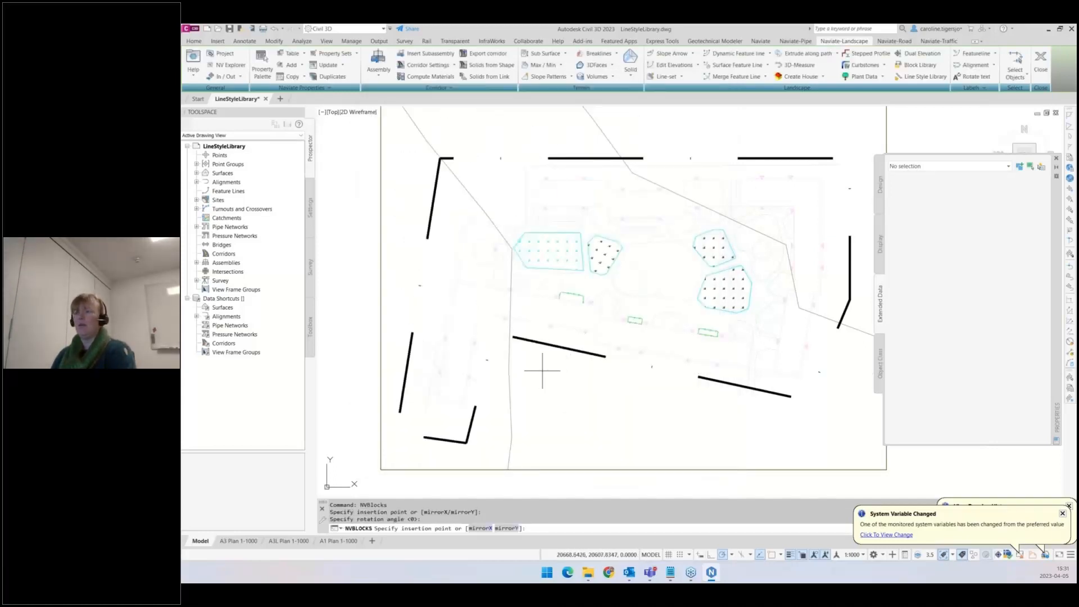
{"action": "left_click", "coordinate": [549, 371]}
{"action": "key", "text": "Return"}
- Set the inserted car block's X, Y and Z scale to 1
{"action": "scroll", "coordinate": [549, 370], "scroll_direction": "up", "scroll_amount": 5}
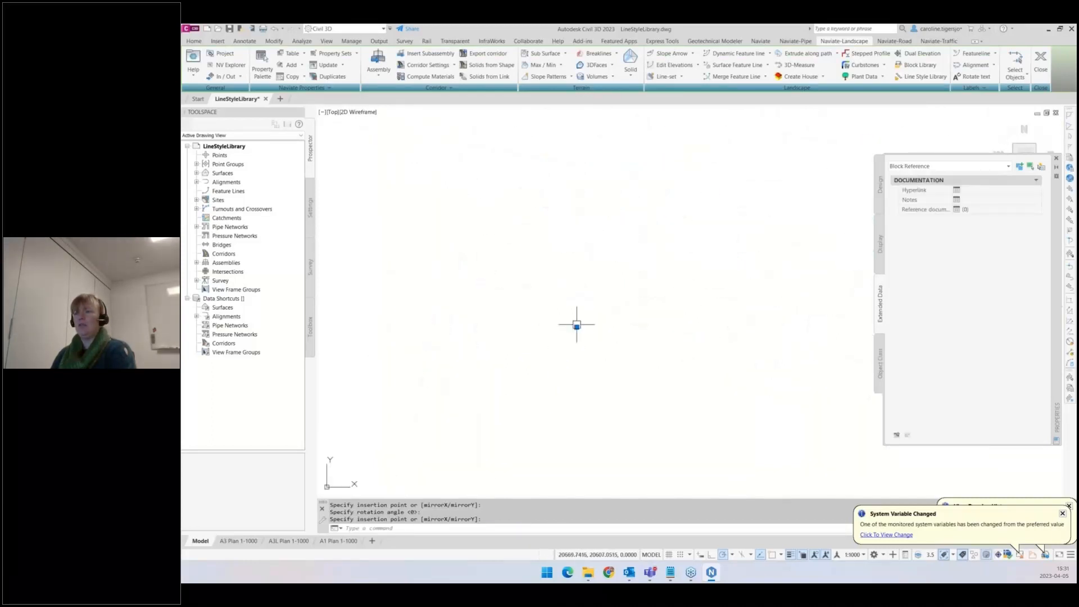
{"action": "key", "text": "Escape"}
{"action": "left_click", "coordinate": [533, 294]}
{"action": "left_click", "coordinate": [631, 378]}
{"action": "left_click", "coordinate": [685, 392]}
{"action": "left_click", "coordinate": [506, 240]}
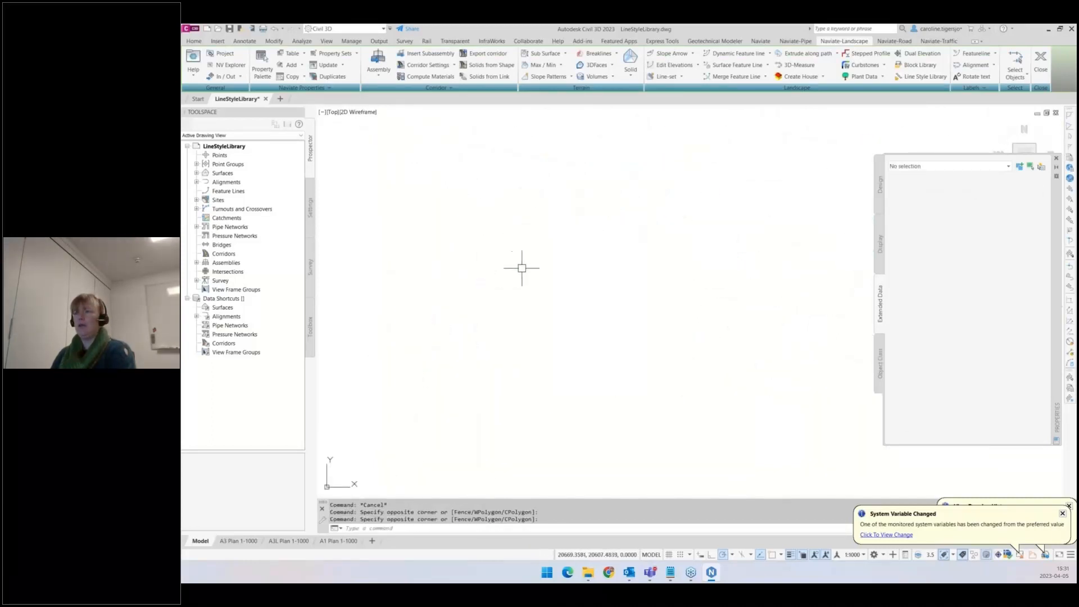
{"action": "middle_click", "coordinate": [521, 268]}
{"action": "middle_click", "coordinate": [522, 268]}
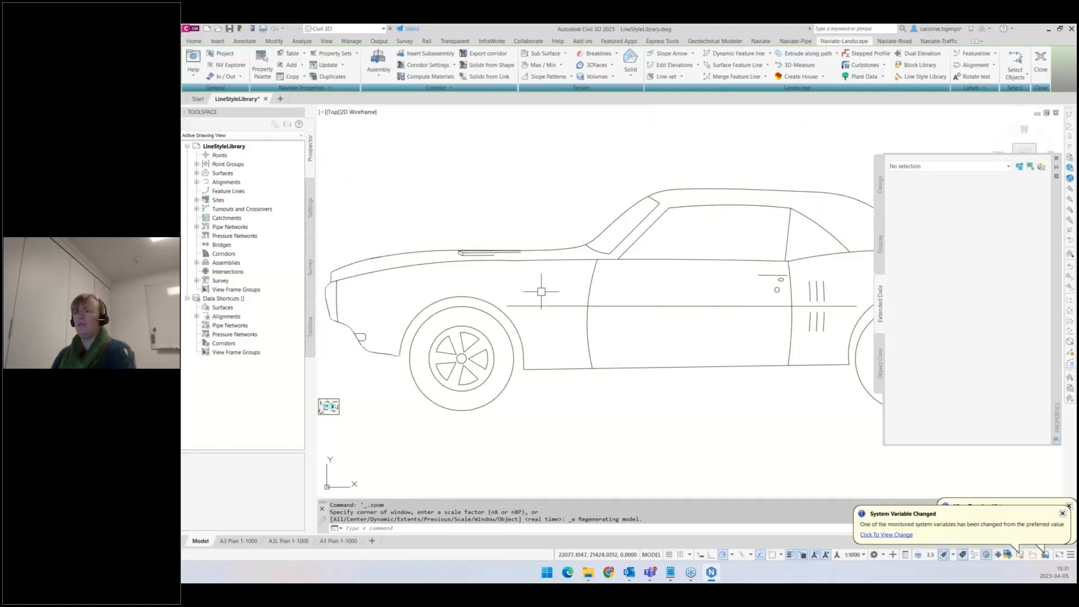
{"action": "left_click", "coordinate": [517, 331]}
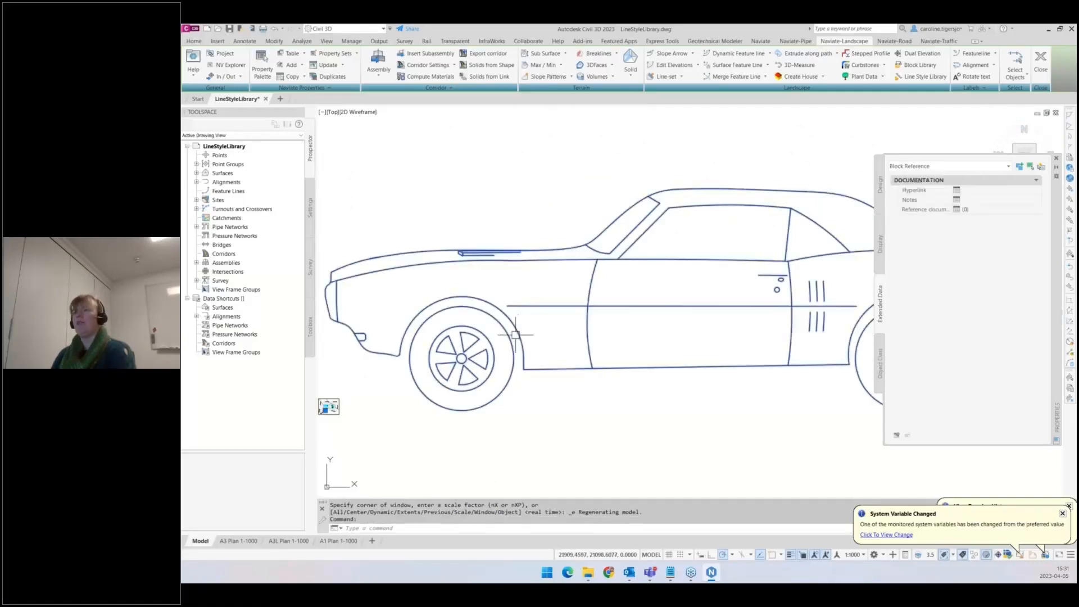
{"action": "left_click", "coordinate": [879, 187]}
{"action": "double_click", "coordinate": [1003, 330]}
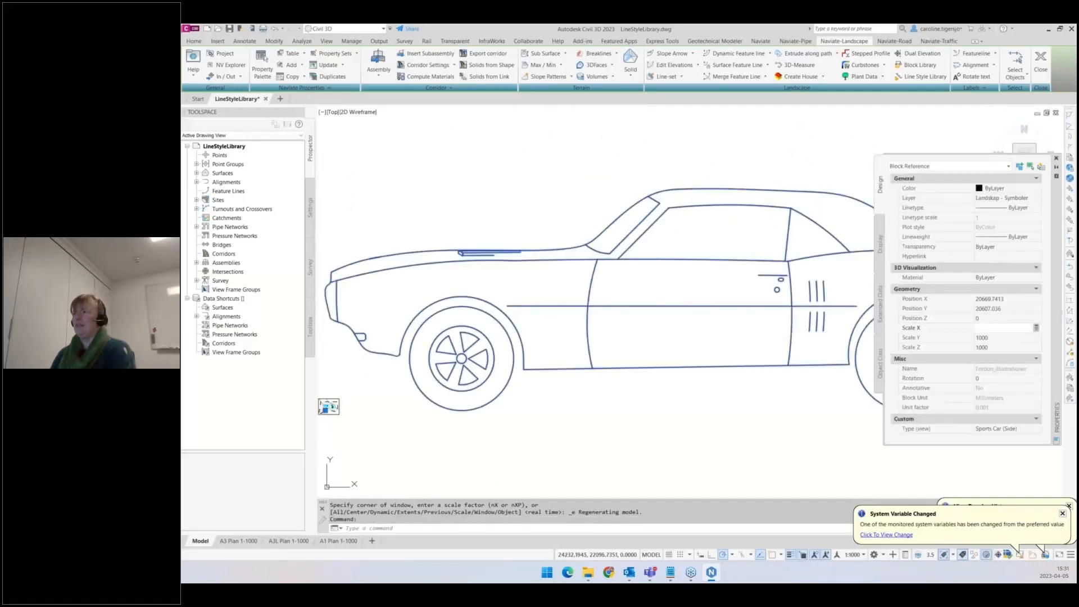
{"action": "type", "text": "1"}
{"action": "key", "text": "Tab"}
{"action": "type", "text": "1"}
{"action": "key", "text": "Tab"}
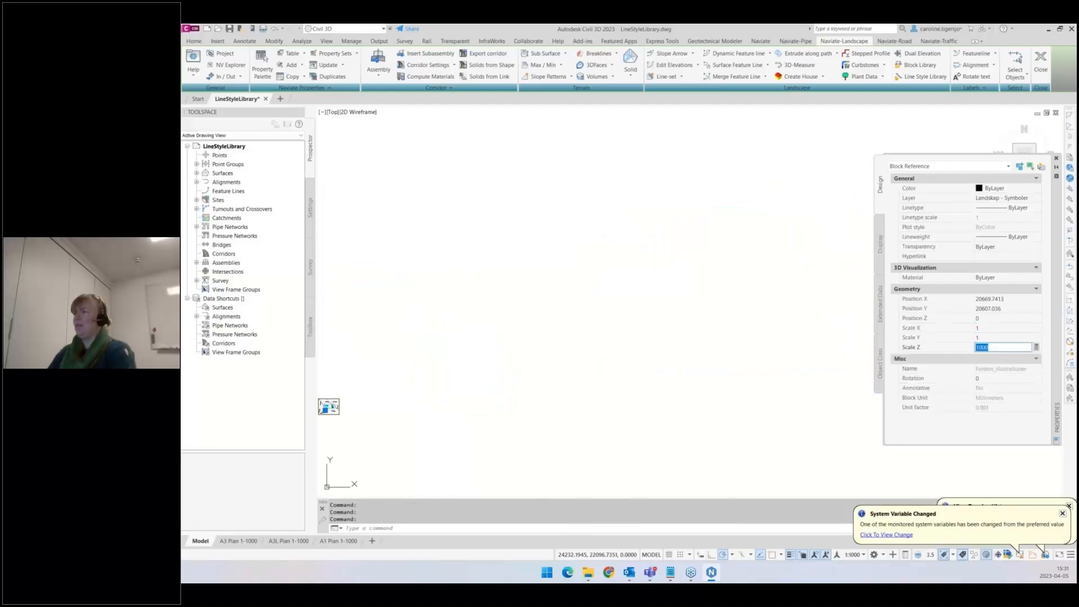
{"action": "type", "text": "1"}
{"action": "key", "text": "Return"}
- Navigate the block library up to the Civil3D2023 folder
{"action": "middle_click_drag", "start_coordinate": [397, 416], "coordinate": [655, 370]}
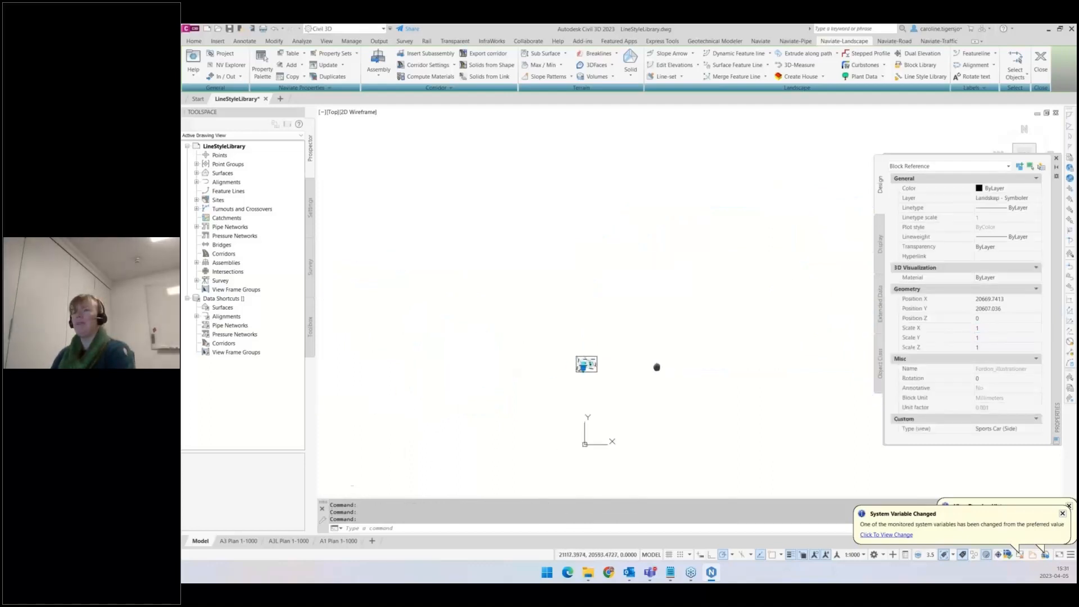
{"action": "scroll", "coordinate": [595, 370], "scroll_direction": "up", "scroll_amount": 15}
{"action": "key", "text": "Escape"}
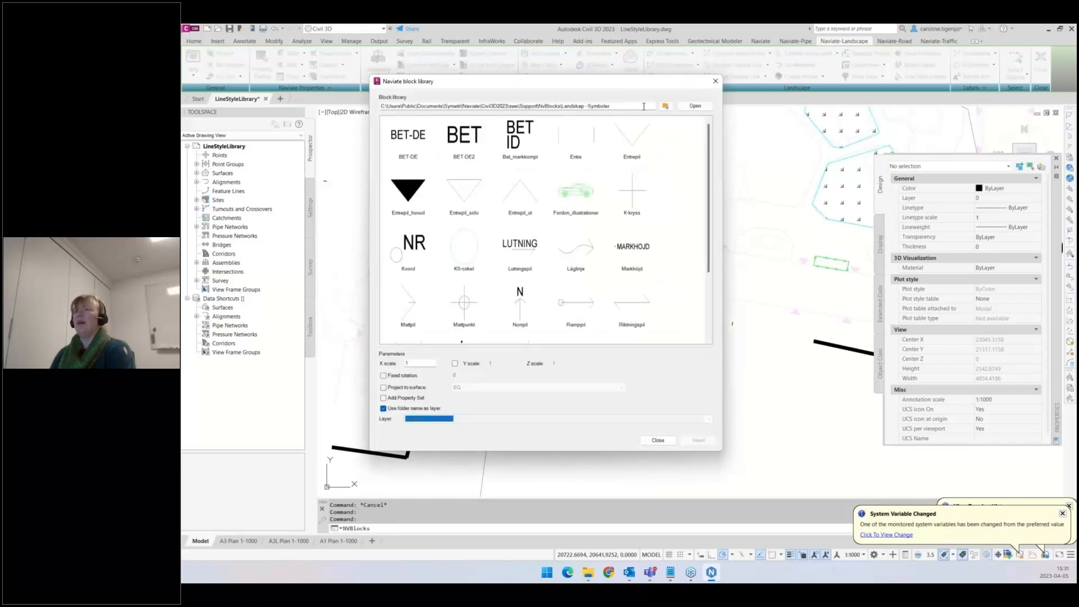
{"action": "left_click", "coordinate": [665, 106]}
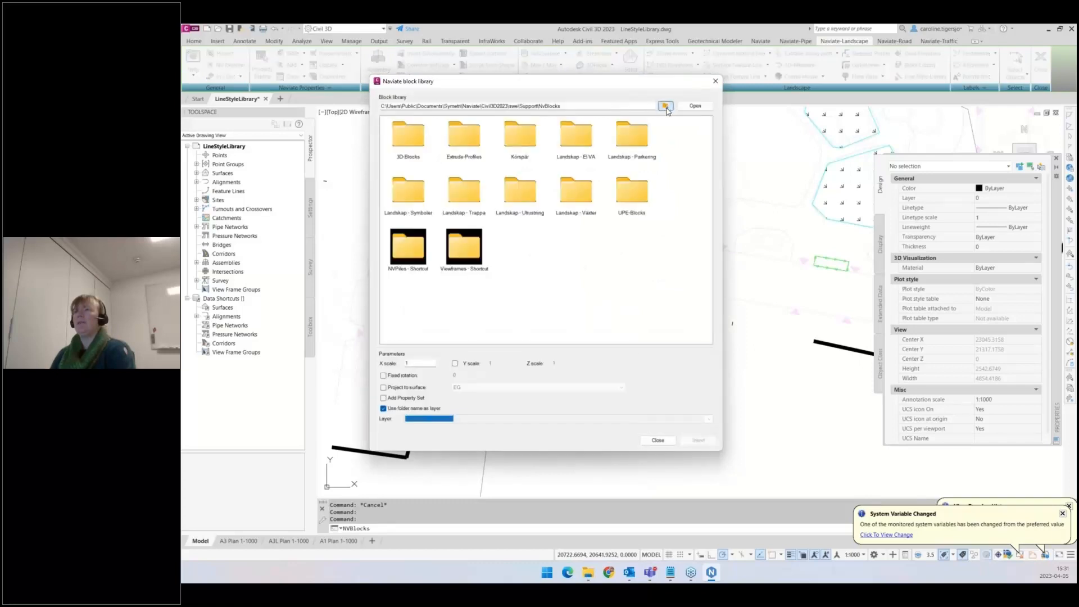
{"action": "left_click", "coordinate": [666, 106]}
{"action": "left_click", "coordinate": [665, 106]}
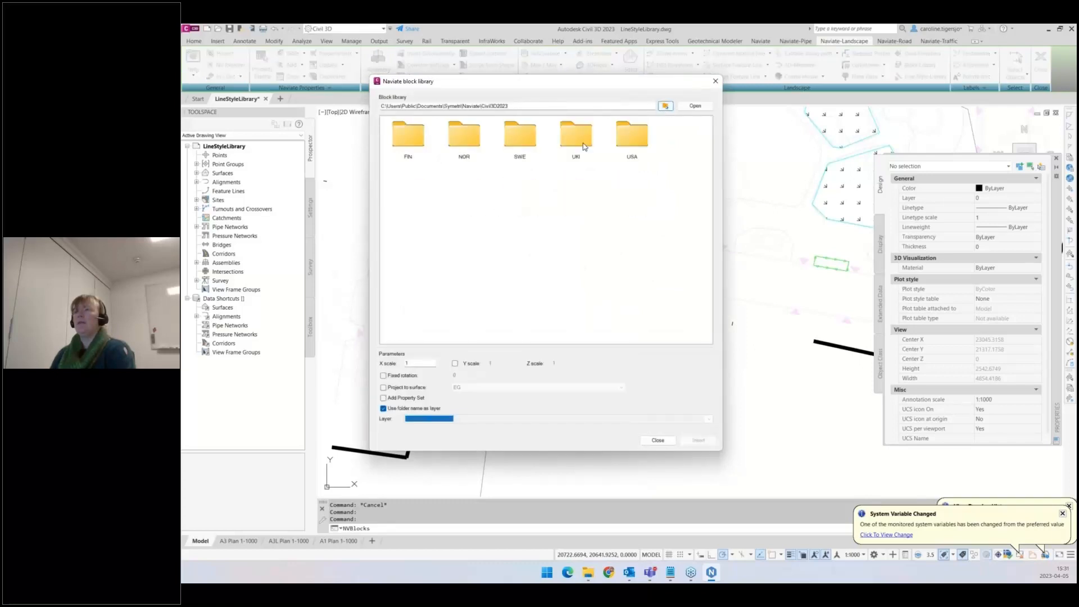
- Browse the block library through FIN, Support, NvBlocks and 233410-Perennat, then close the block library
{"action": "double_click", "coordinate": [405, 143]}
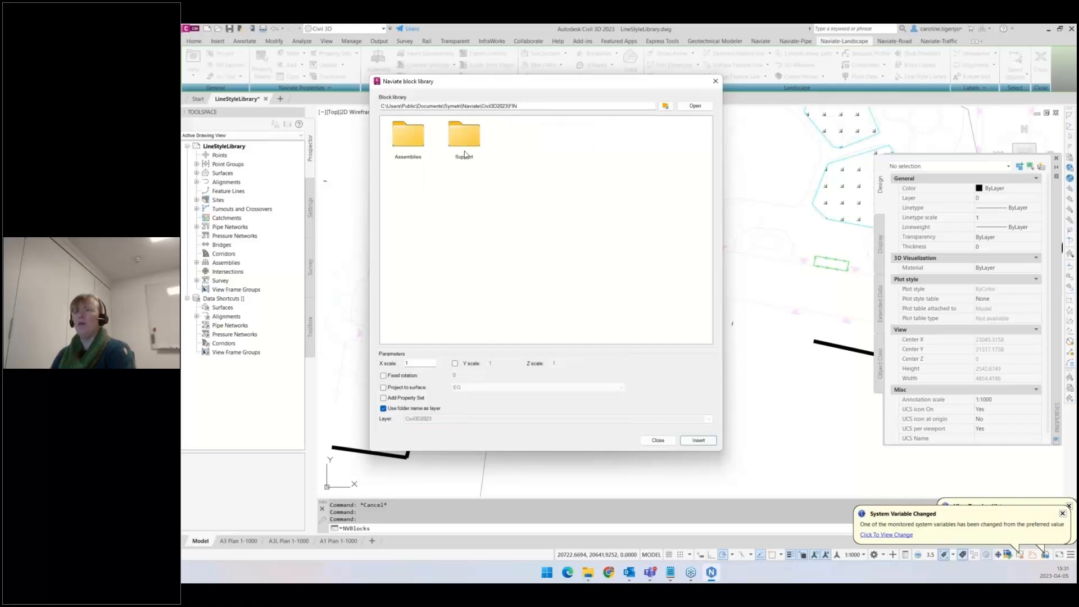
{"action": "double_click", "coordinate": [464, 149]}
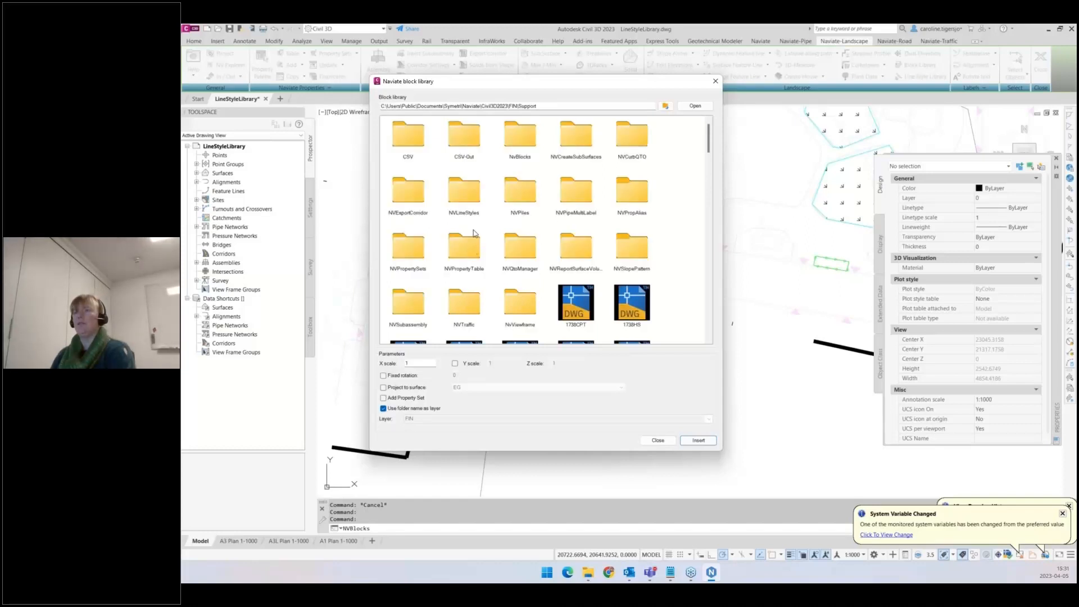
{"action": "double_click", "coordinate": [520, 138]}
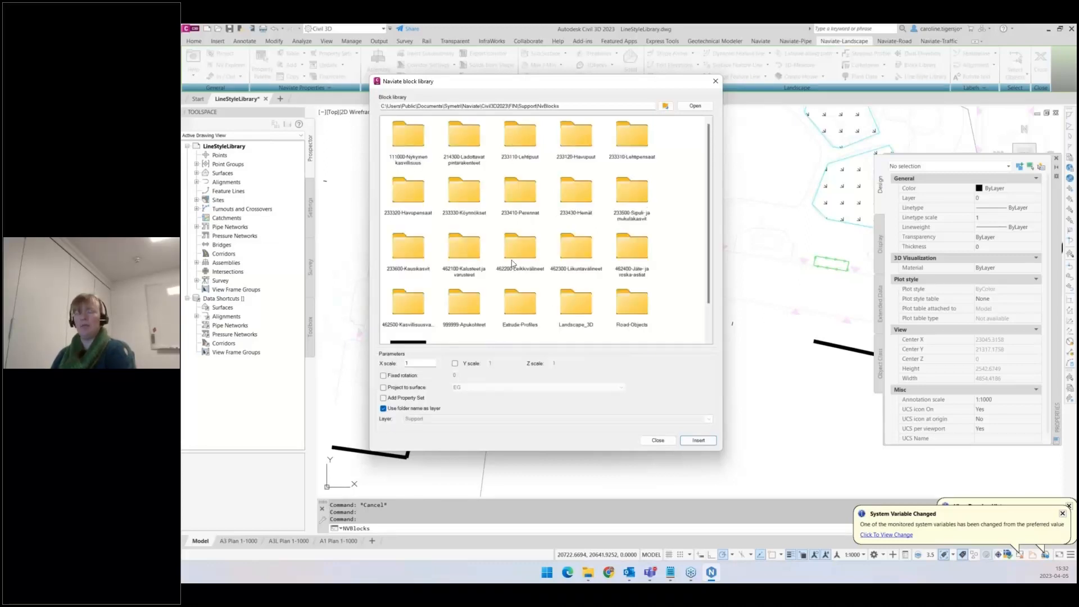
{"action": "double_click", "coordinate": [521, 194]}
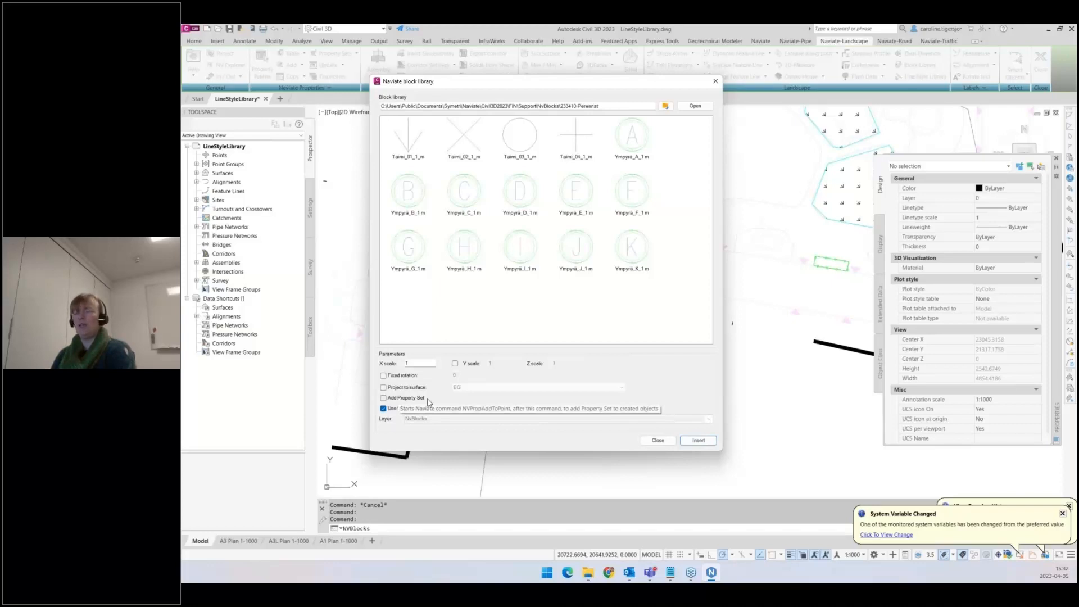
{"action": "left_click", "coordinate": [658, 440]}
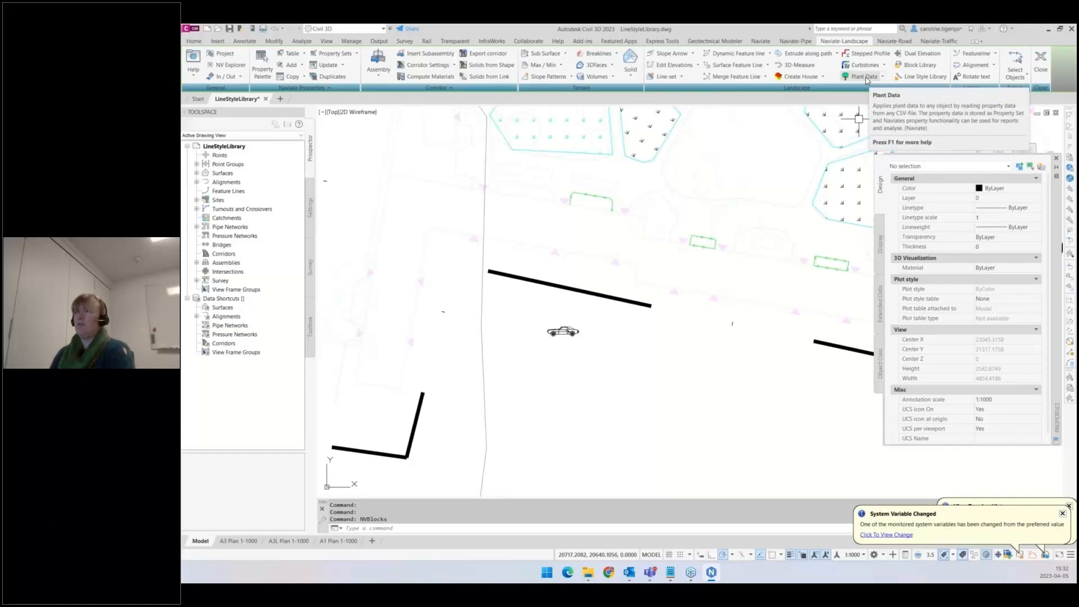
- Open Plant Data, choose the NVPlantdata-Example CSV and add its PropertyLine plant data to the car block
{"action": "left_click", "coordinate": [865, 78]}
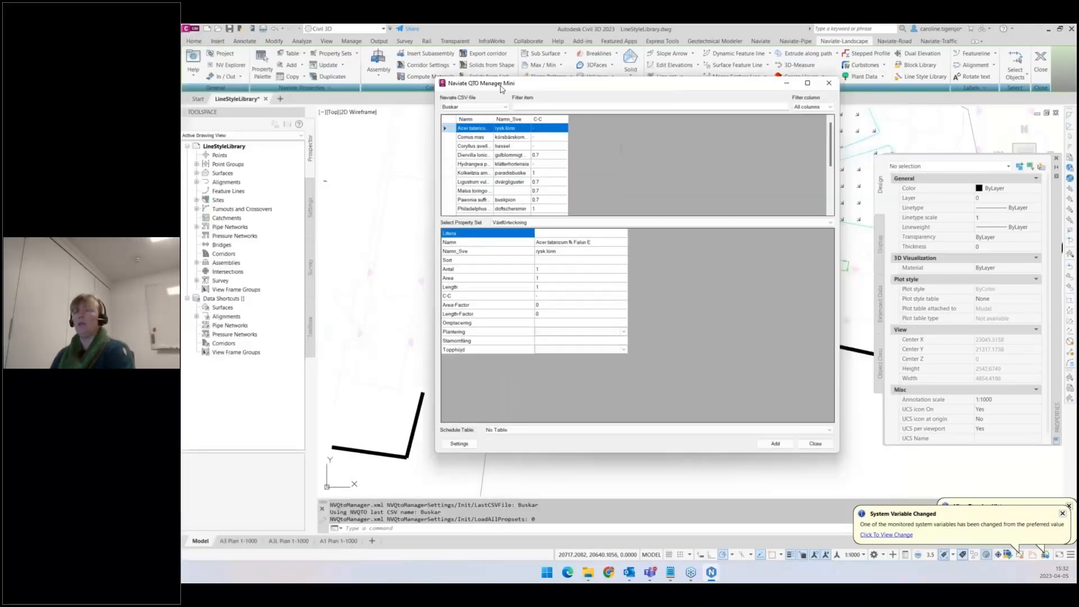
{"action": "left_click_drag", "start_coordinate": [551, 86], "coordinate": [385, 62]}
{"action": "left_click", "coordinate": [413, 195]}
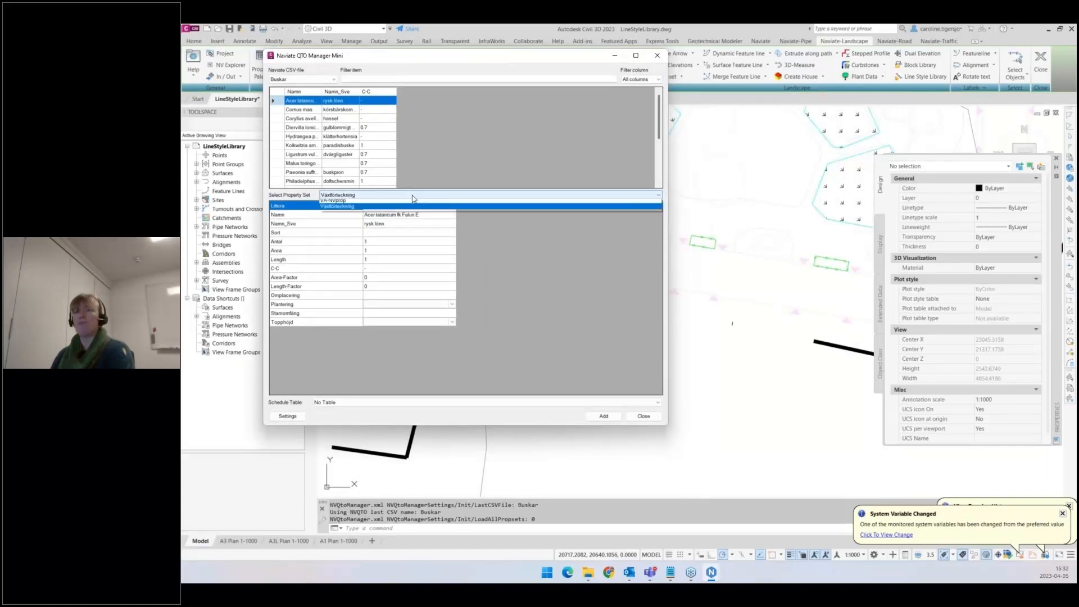
{"action": "left_click", "coordinate": [300, 80]}
{"action": "left_click", "coordinate": [300, 79]}
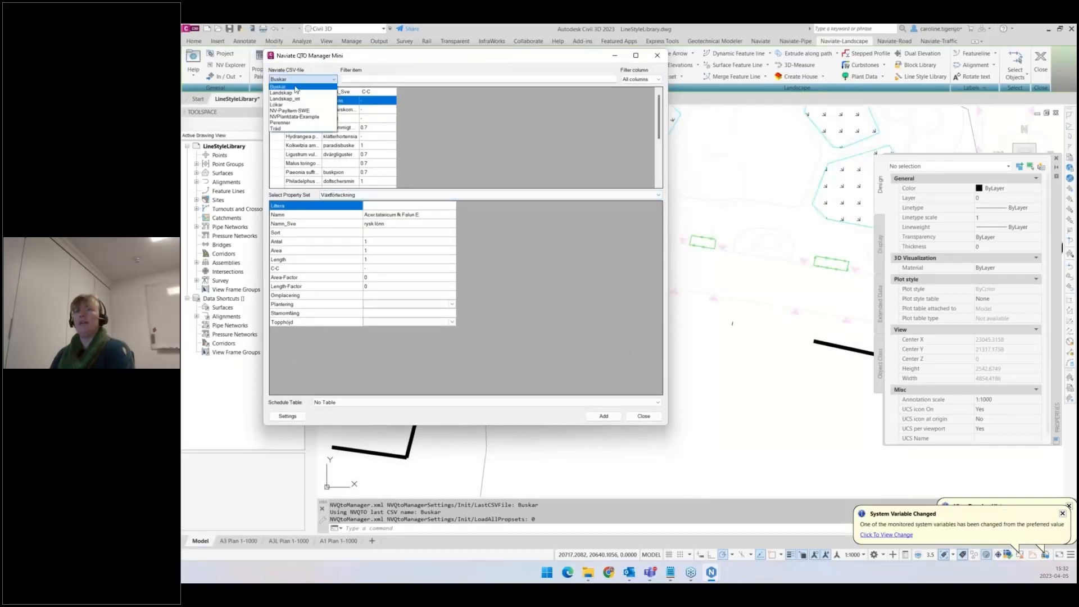
{"action": "left_click", "coordinate": [296, 91]}
{"action": "left_click", "coordinate": [302, 79]}
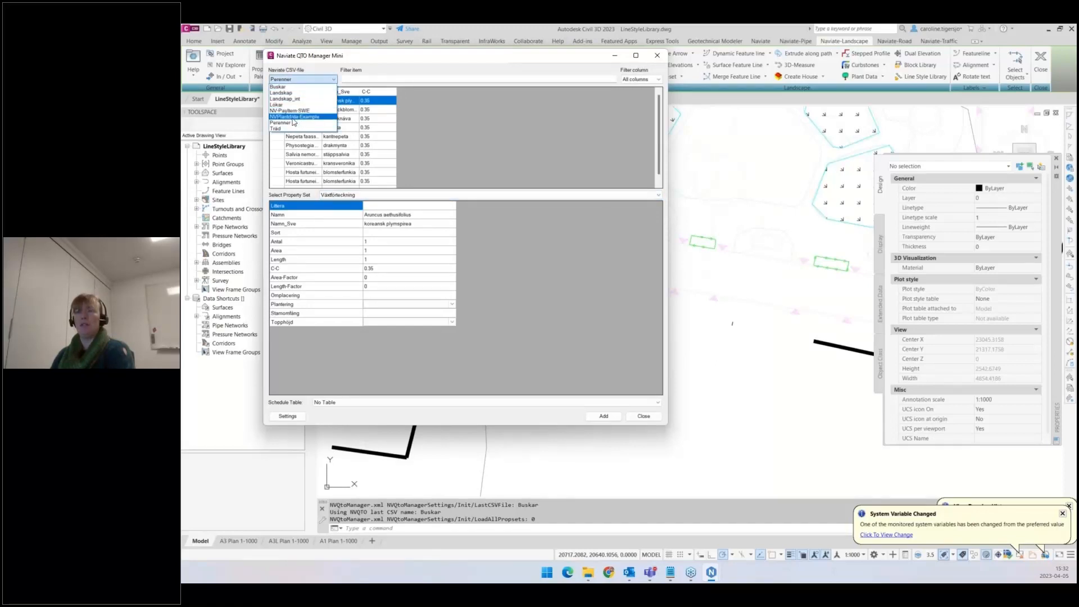
{"action": "left_click", "coordinate": [296, 117]}
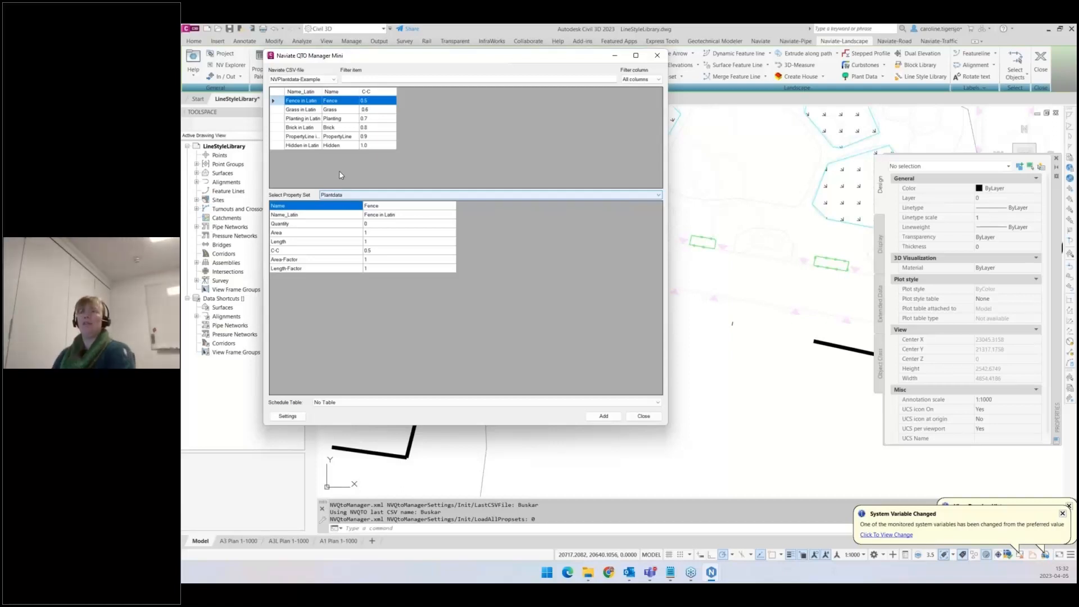
{"action": "left_click", "coordinate": [303, 137]}
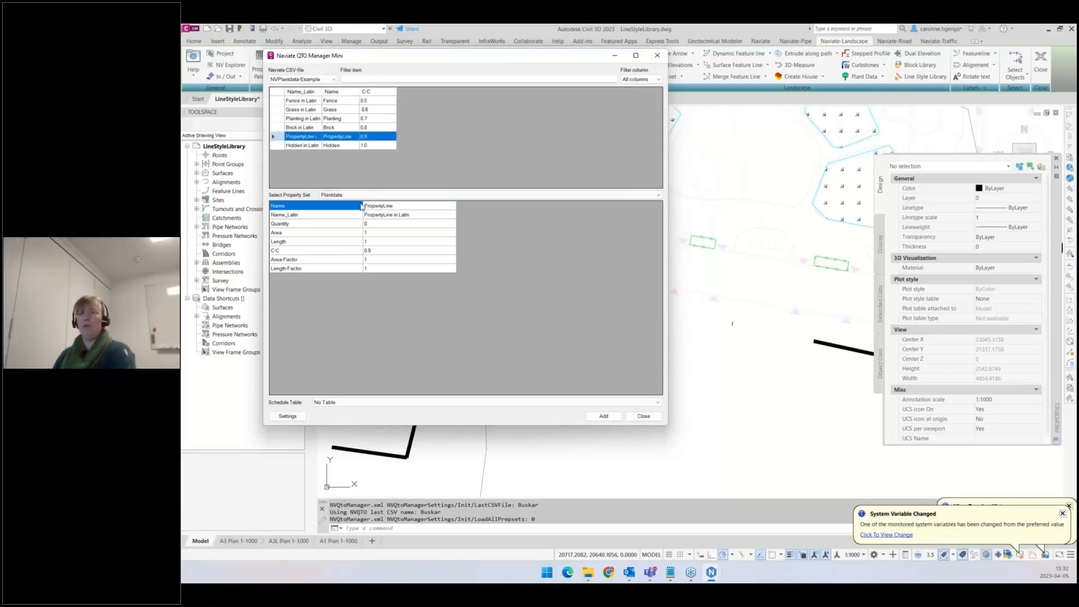
{"action": "left_click", "coordinate": [603, 417]}
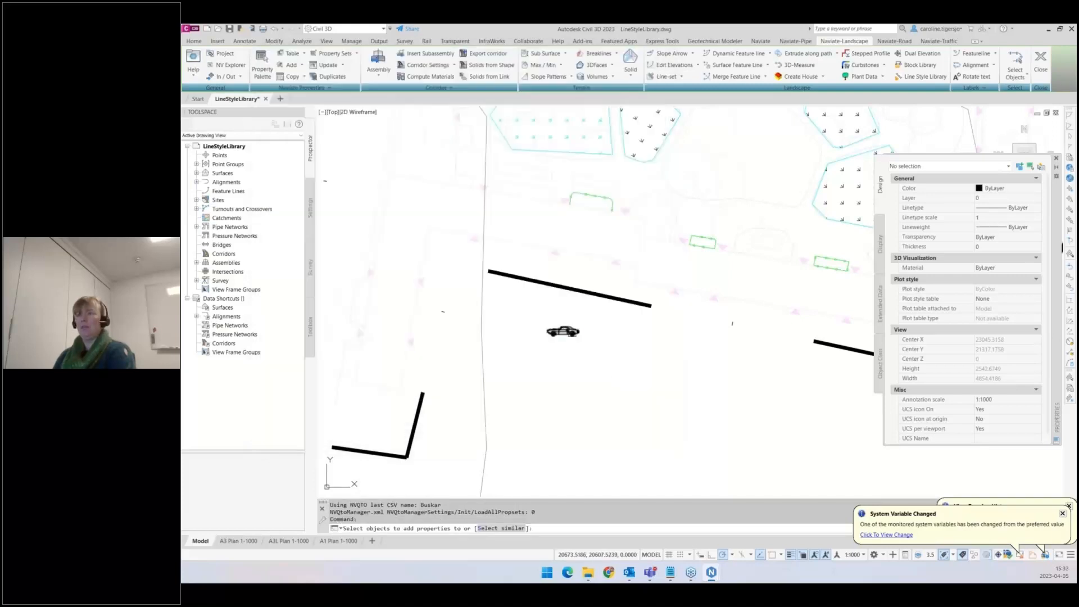
{"action": "left_click", "coordinate": [562, 329]}
{"action": "key", "text": "Return"}
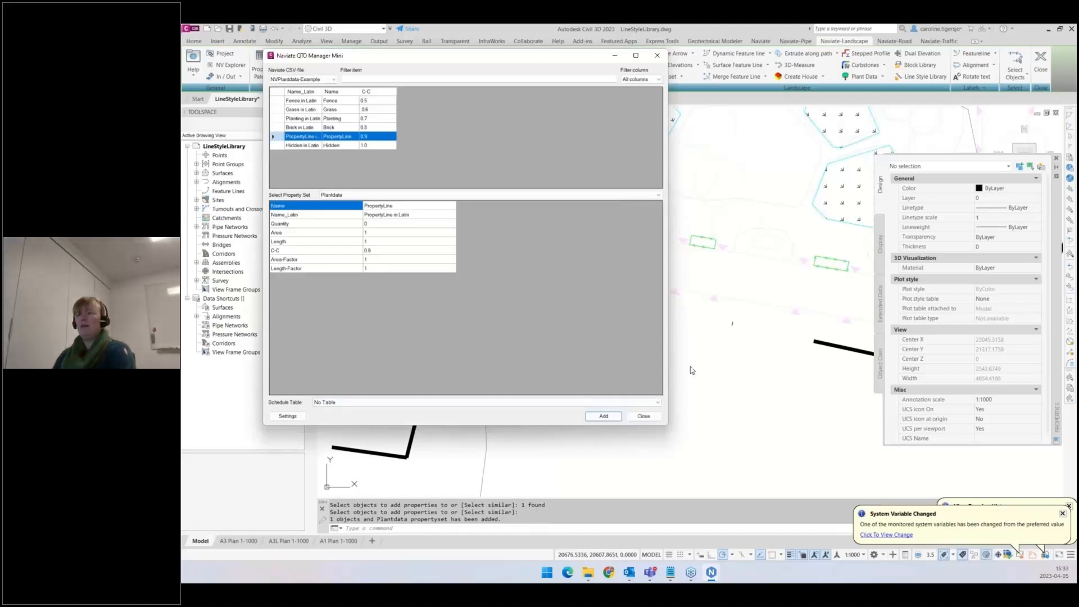
- Select the car block and inspect its Plantdata property set values in the Properties palette
{"action": "middle_click_drag", "start_coordinate": [699, 343], "coordinate": [836, 370]}
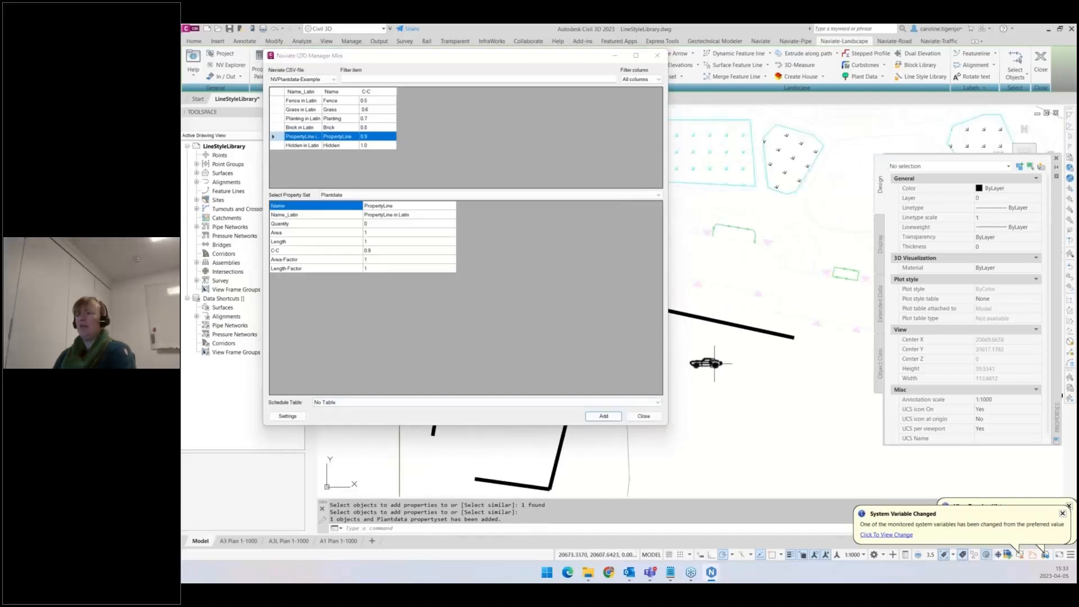
{"action": "left_click", "coordinate": [704, 362]}
{"action": "left_click", "coordinate": [879, 305]}
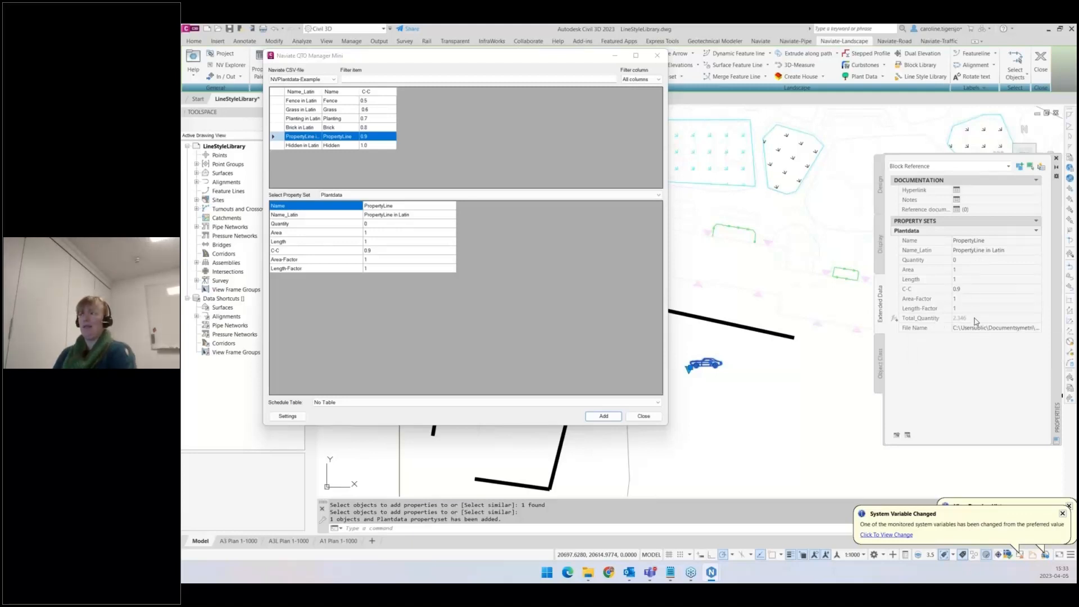
{"action": "left_click", "coordinate": [968, 270]}
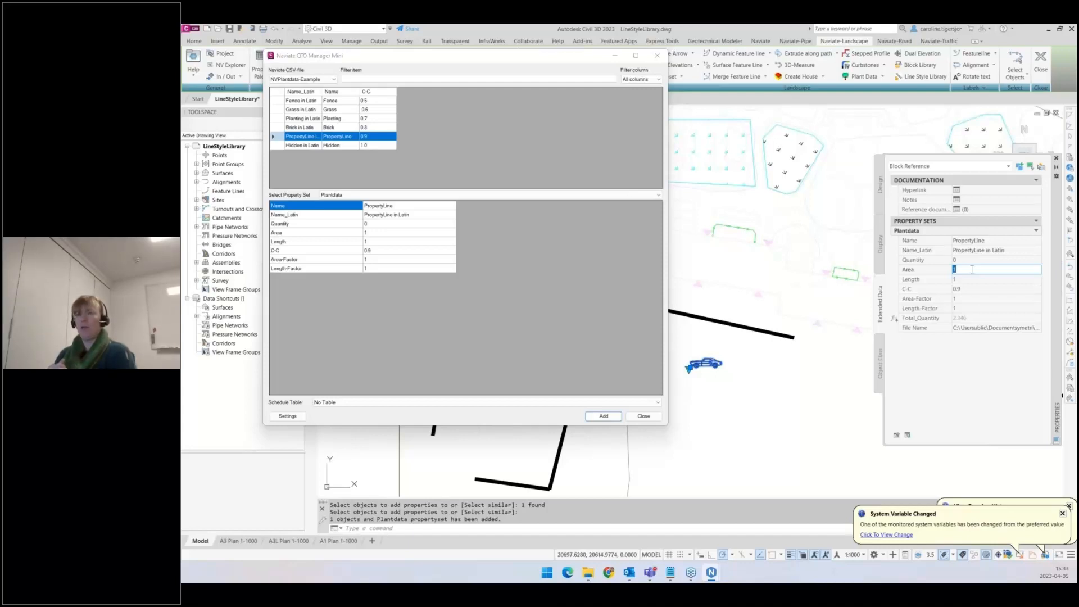
{"action": "left_click", "coordinate": [408, 174]}
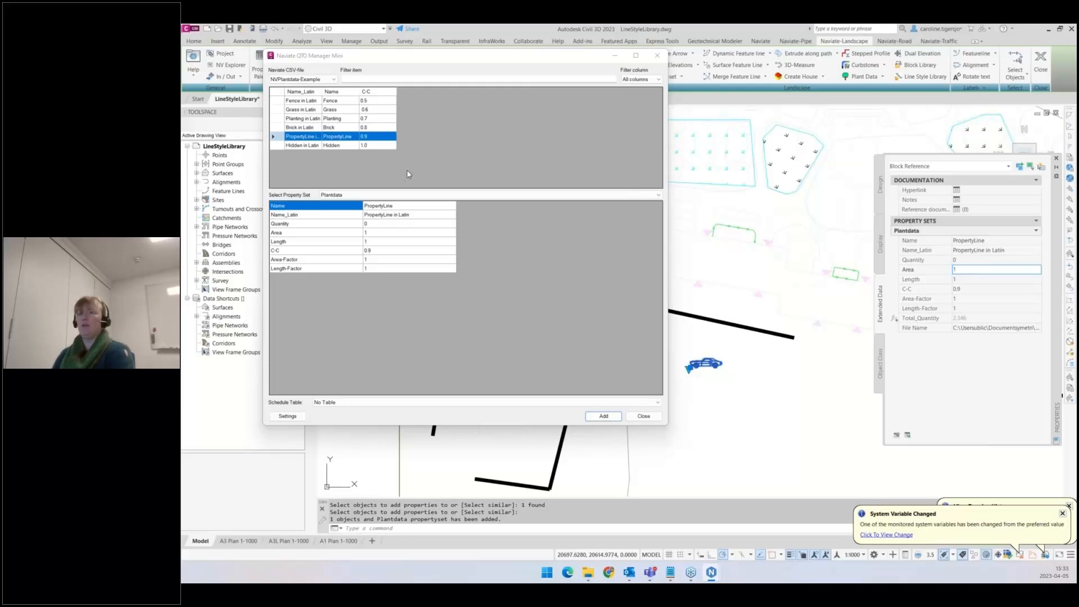
{"action": "left_click_drag", "start_coordinate": [395, 65], "coordinate": [383, 119]}
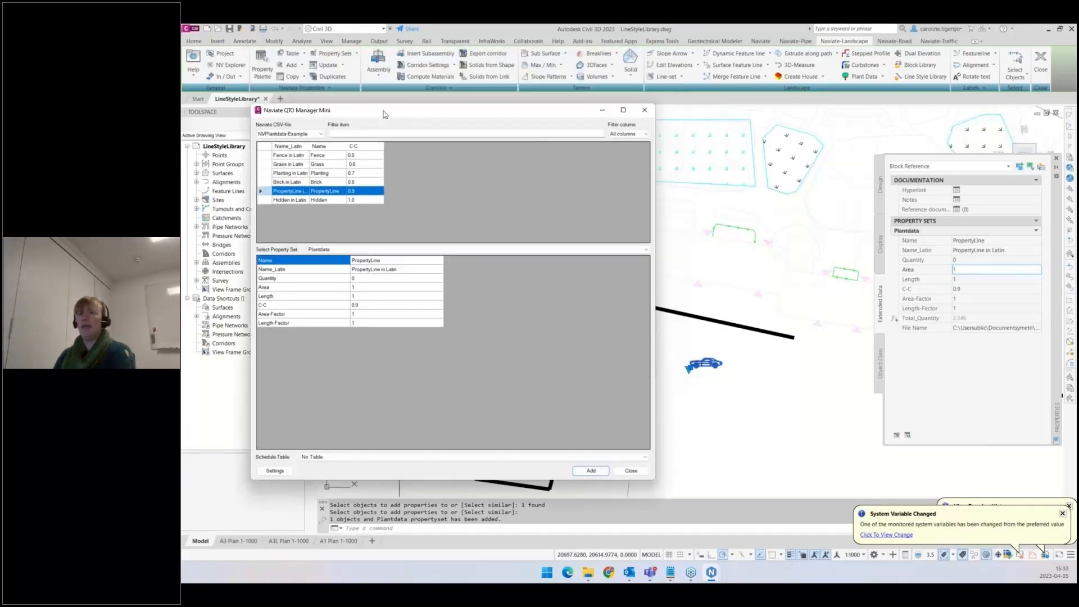
- Browse the Naviate Support folders NVQtoManager, NVLineStyles and NvBlocks in File Explorer
{"action": "mouse_move", "coordinate": [591, 579]}
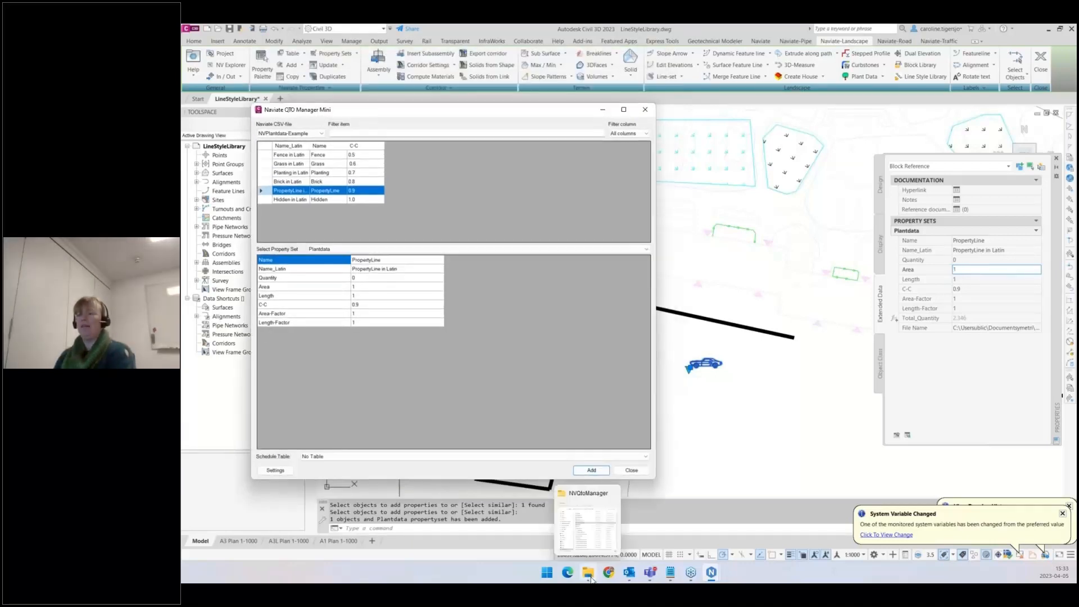
{"action": "left_click", "coordinate": [593, 538]}
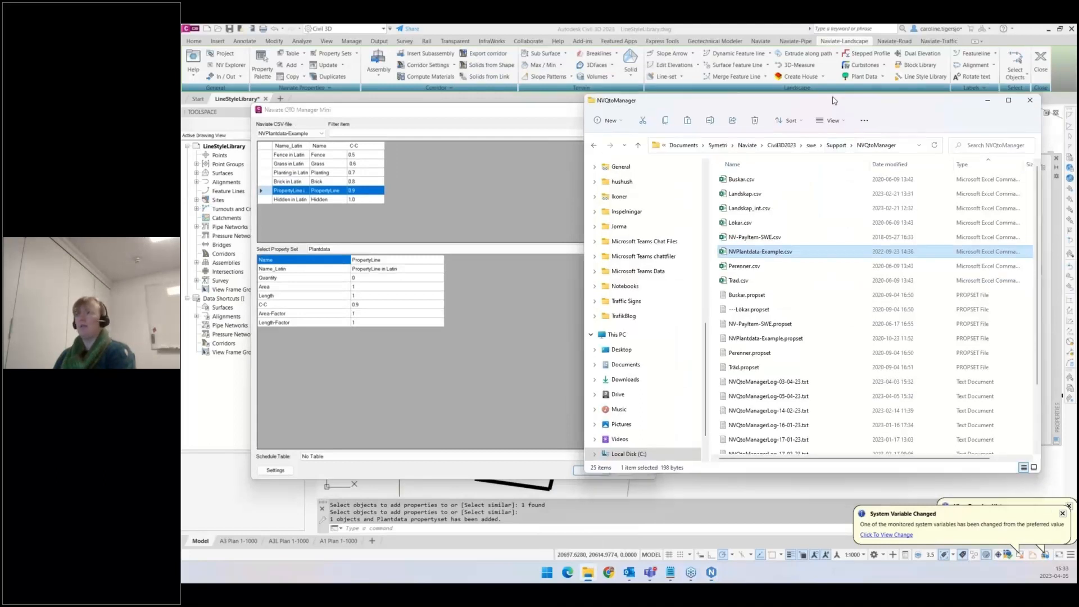
{"action": "left_click_drag", "start_coordinate": [833, 104], "coordinate": [833, 85]}
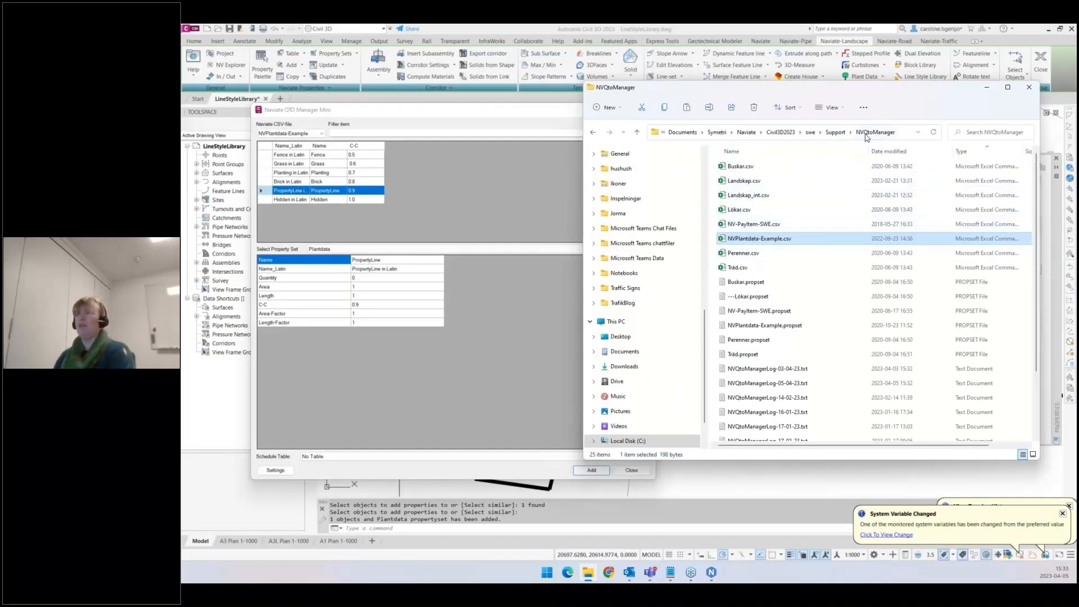
{"action": "left_click", "coordinate": [835, 132]}
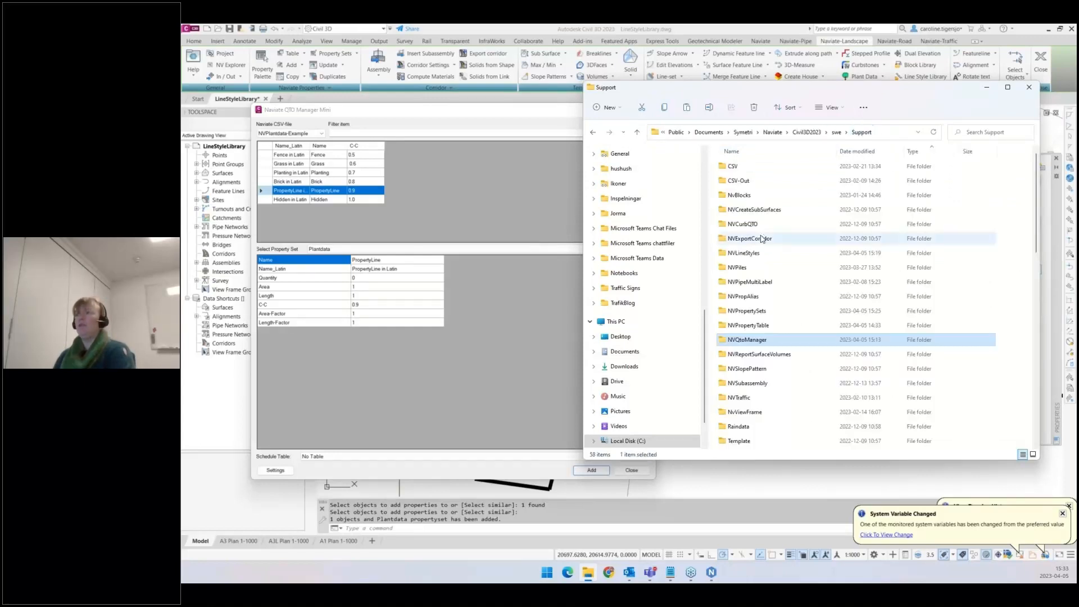
{"action": "double_click", "coordinate": [758, 257]}
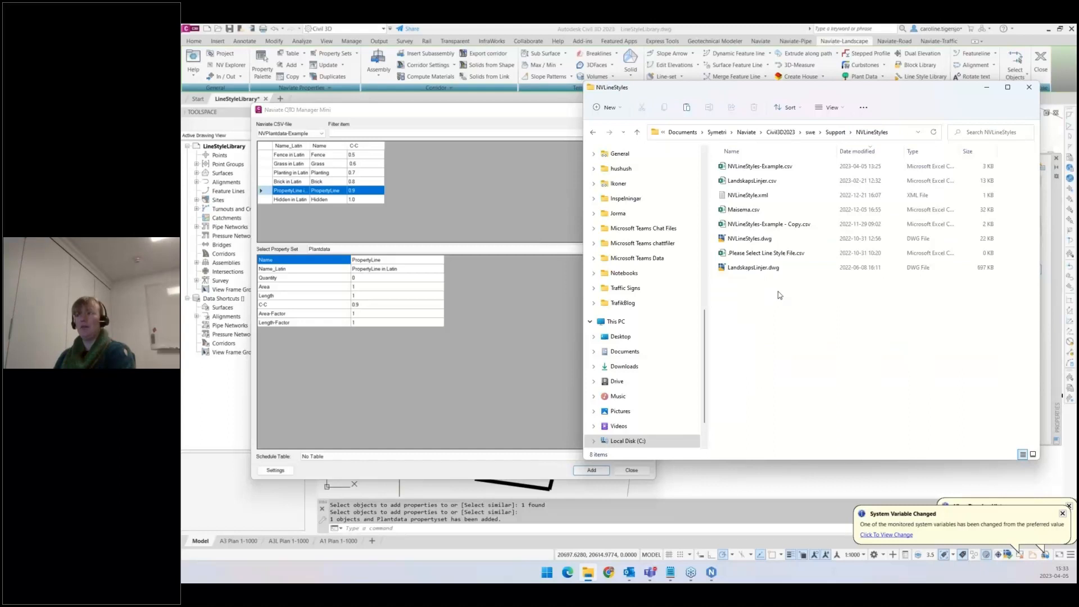
{"action": "left_click", "coordinate": [836, 132]}
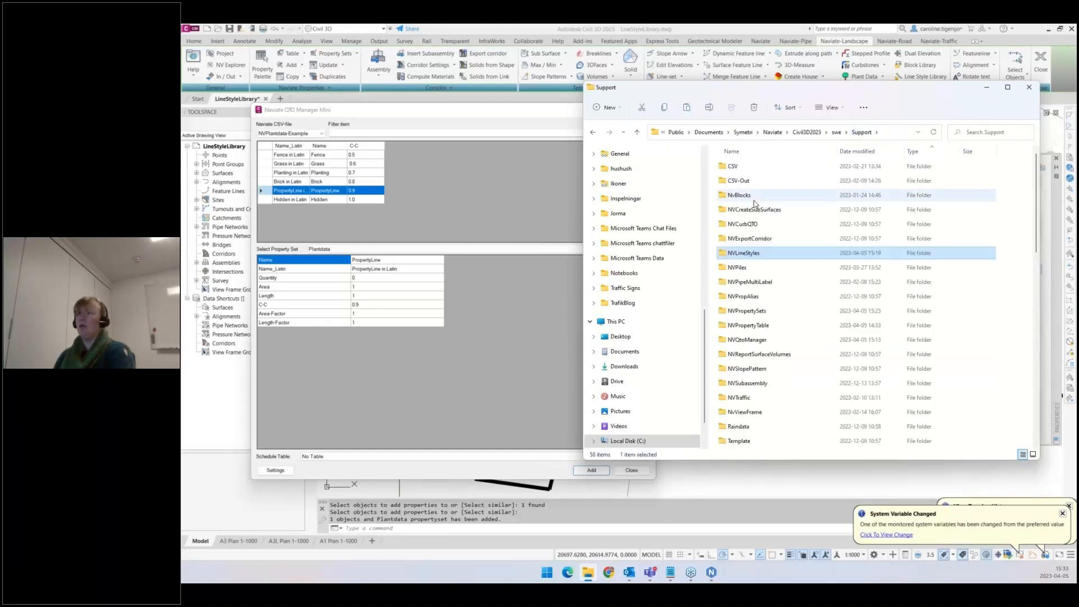
{"action": "left_click", "coordinate": [740, 198]}
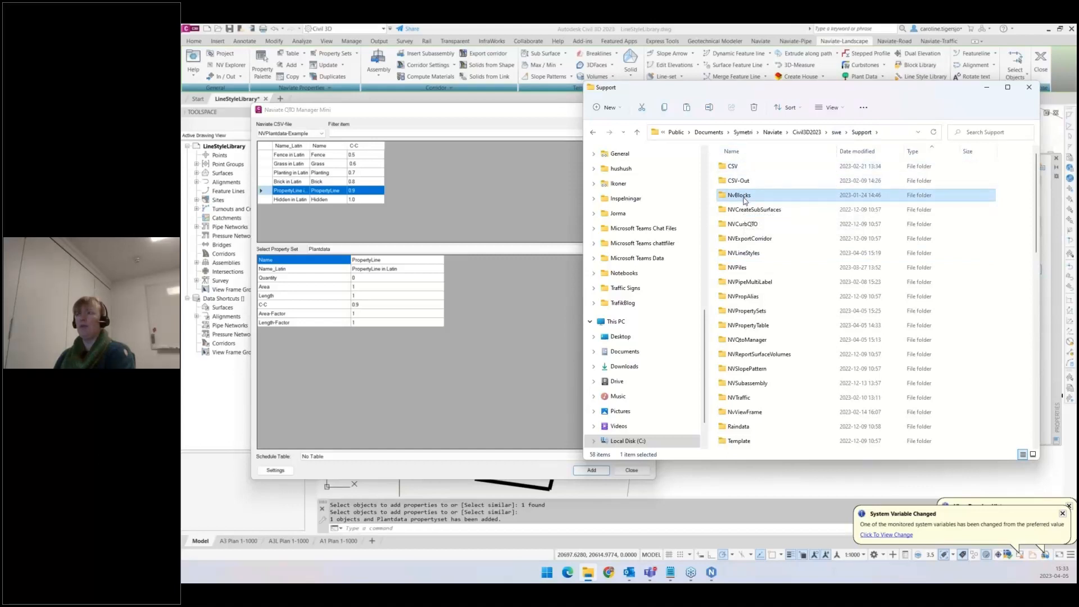
{"action": "double_click", "coordinate": [800, 190]}
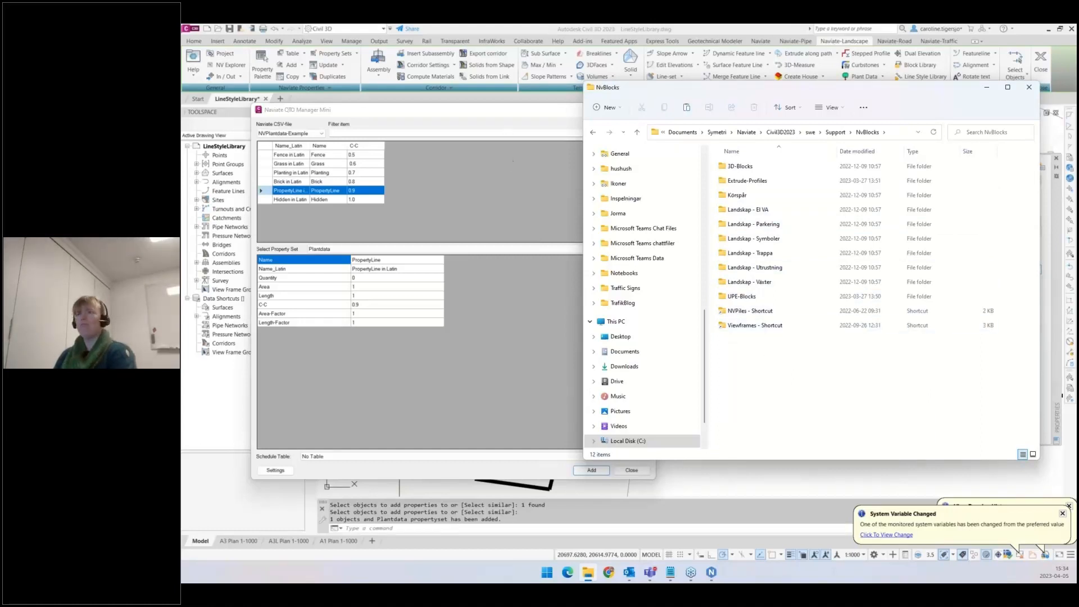
- Close the Naviate QTO Manager Mini dialog and clear the selection
{"action": "left_click", "coordinate": [505, 122]}
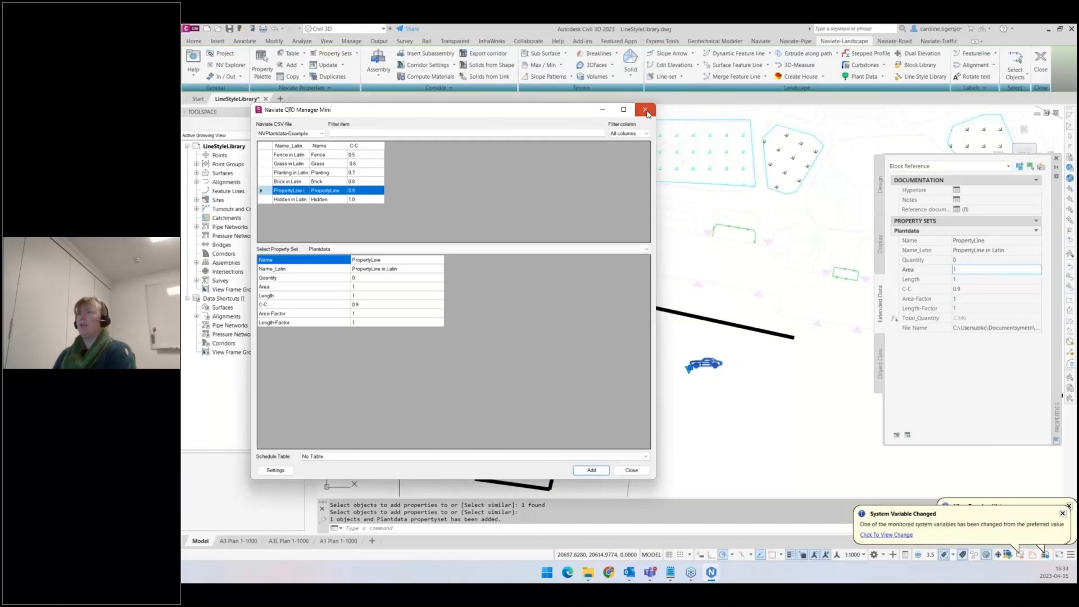
{"action": "left_click", "coordinate": [645, 110]}
{"action": "middle_click_drag", "start_coordinate": [759, 227], "coordinate": [554, 250]}
{"action": "key", "text": "Escape"}
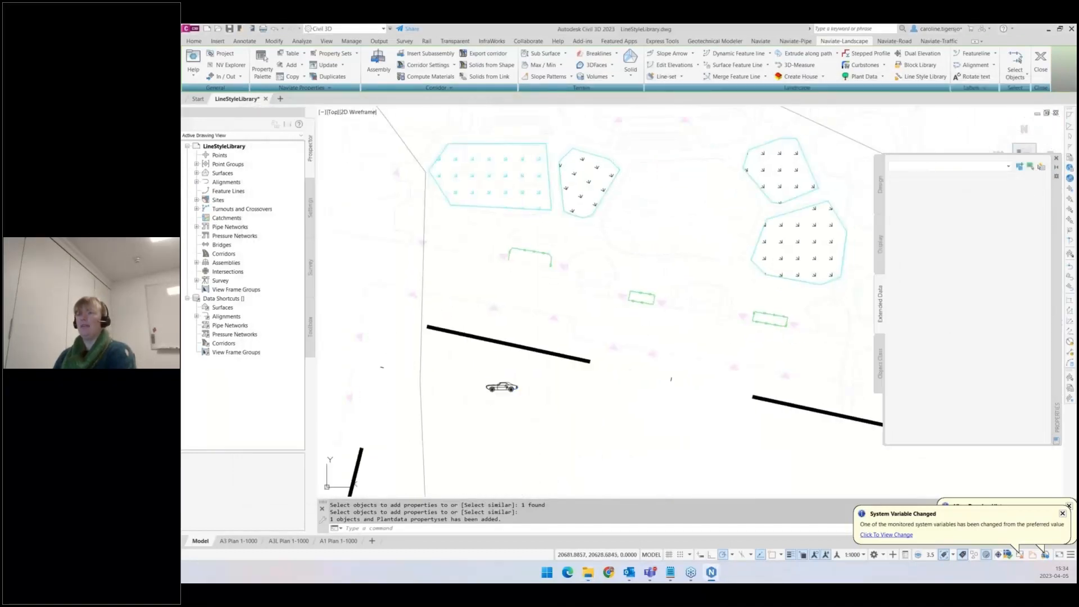
{"action": "scroll", "coordinate": [566, 250], "scroll_direction": "down", "scroll_amount": 2}
{"action": "middle_click_drag", "start_coordinate": [674, 253], "coordinate": [630, 245]}
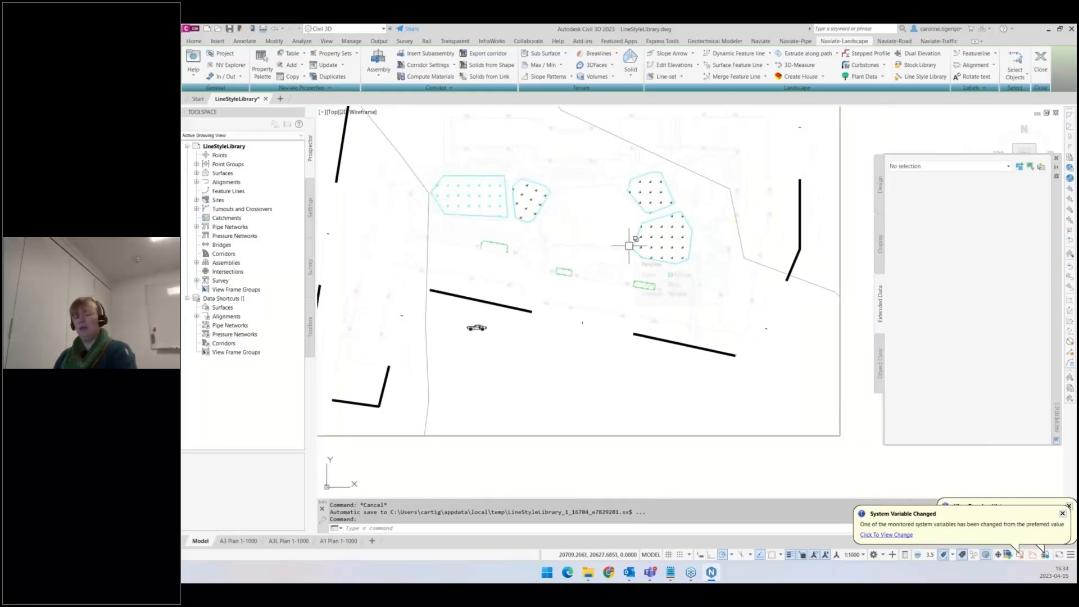
- Cancel the command-line save and set the FILEDIA system variable to 1
{"action": "key", "text": "ctrl+shift+s"}
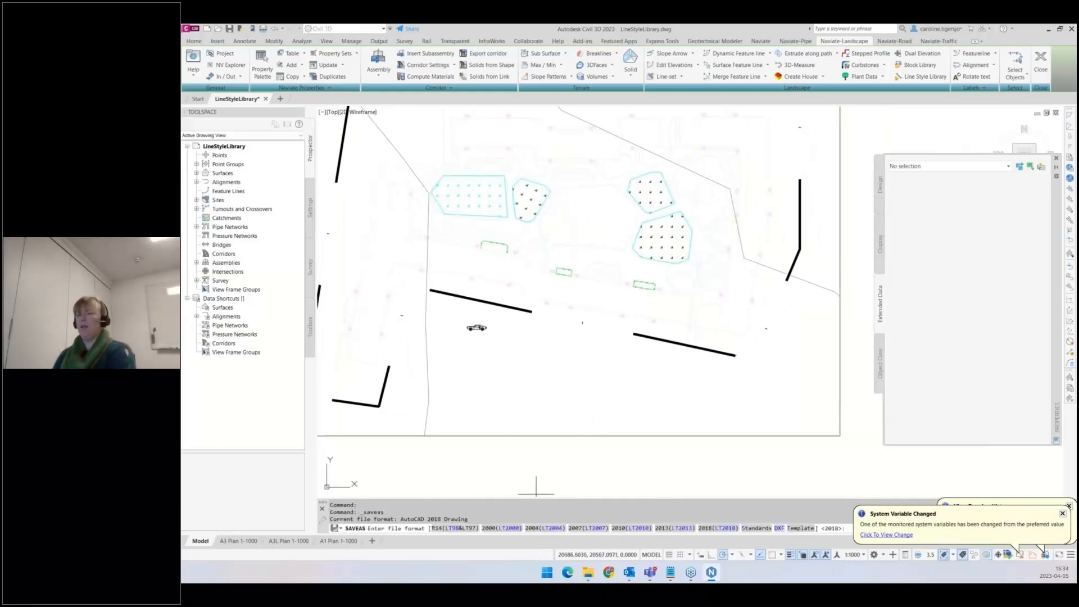
{"action": "key", "text": "Escape"}
{"action": "type", "text": "file"}
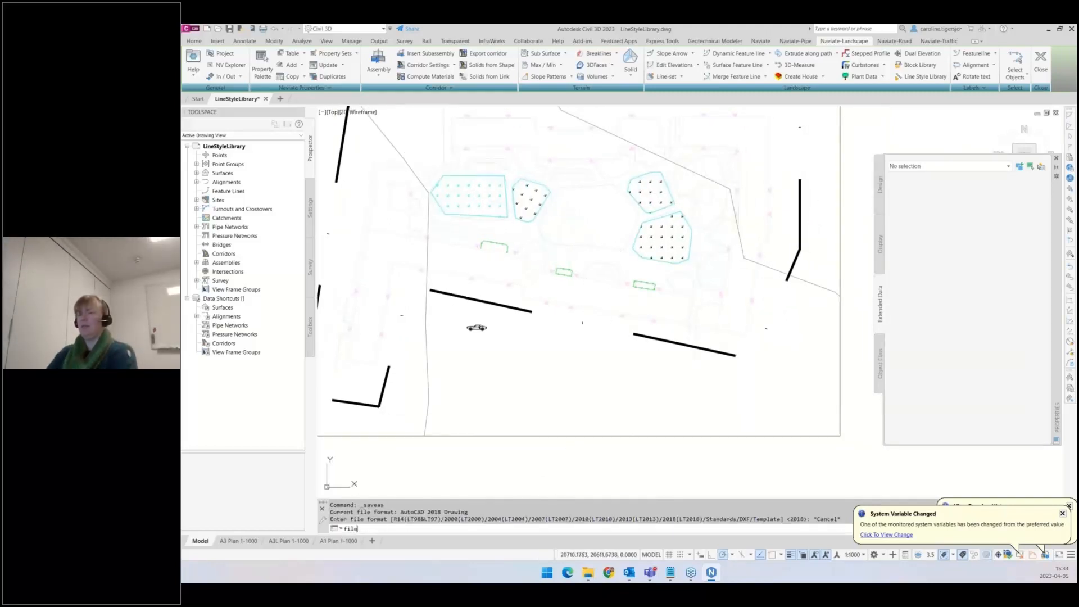
{"action": "type", "text": "dia"}
{"action": "key", "text": "Return"}
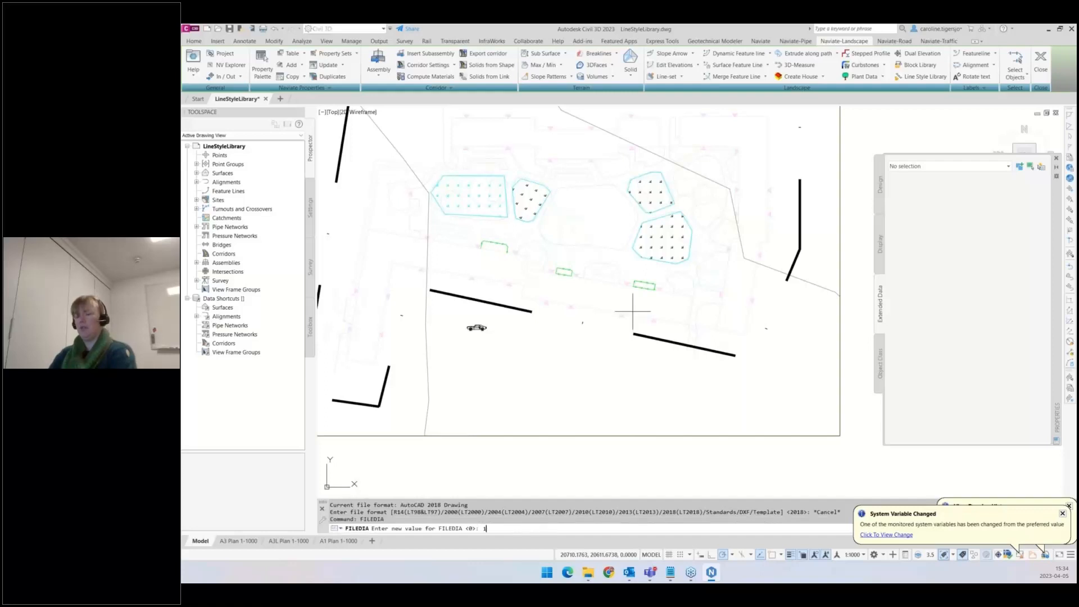
{"action": "type", "text": "1"}
{"action": "key", "text": "Return"}
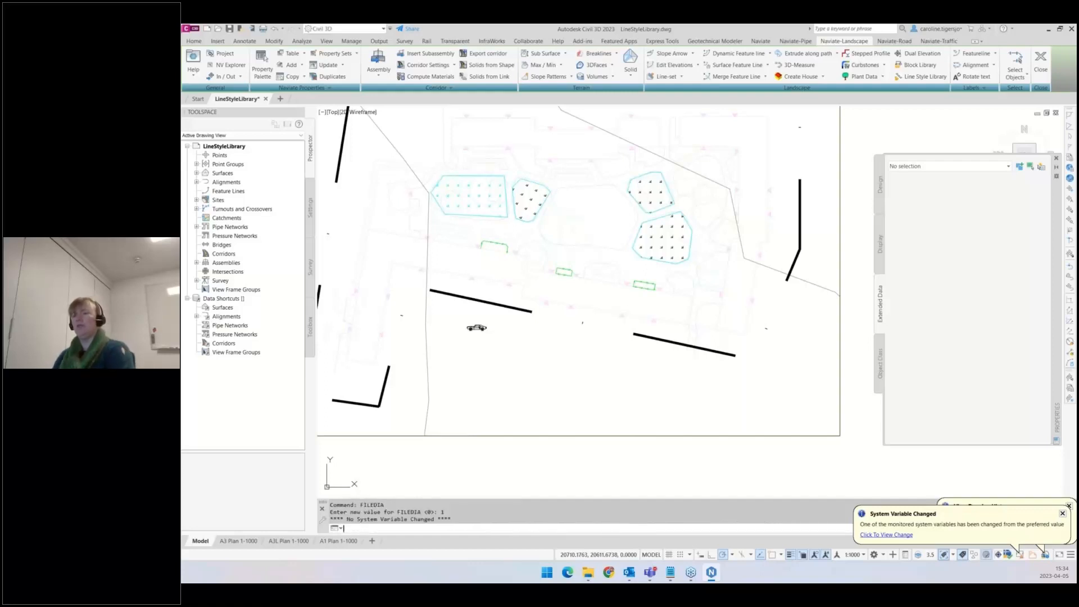
- Save the drawing as LineStyleLibrary_test.dwg on the Desktop, replacing the existing file
{"action": "key", "text": "ctrl+shift+s"}
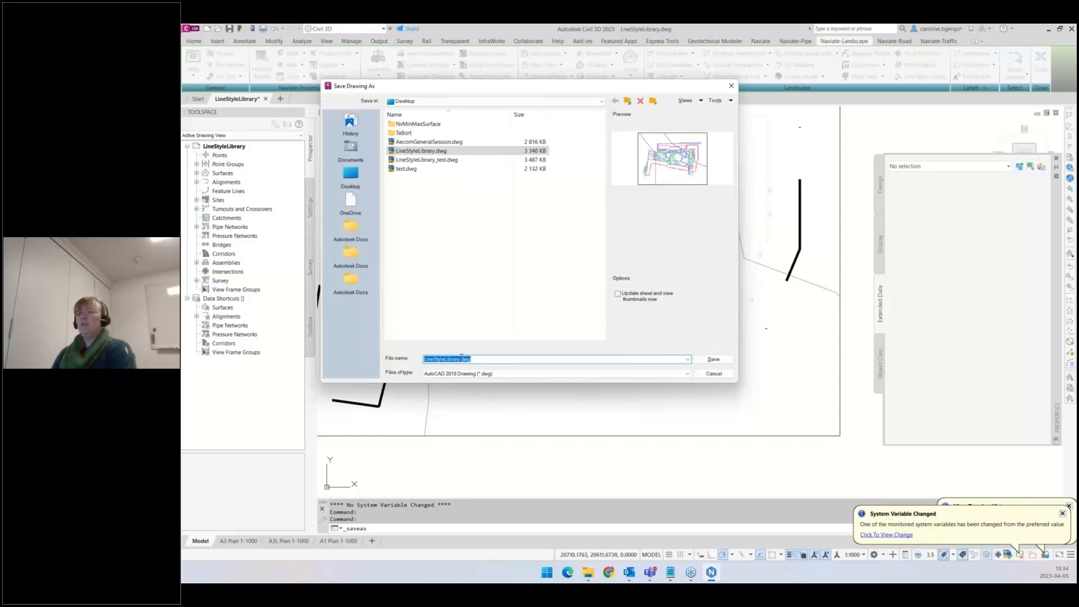
{"action": "left_click", "coordinate": [427, 159]}
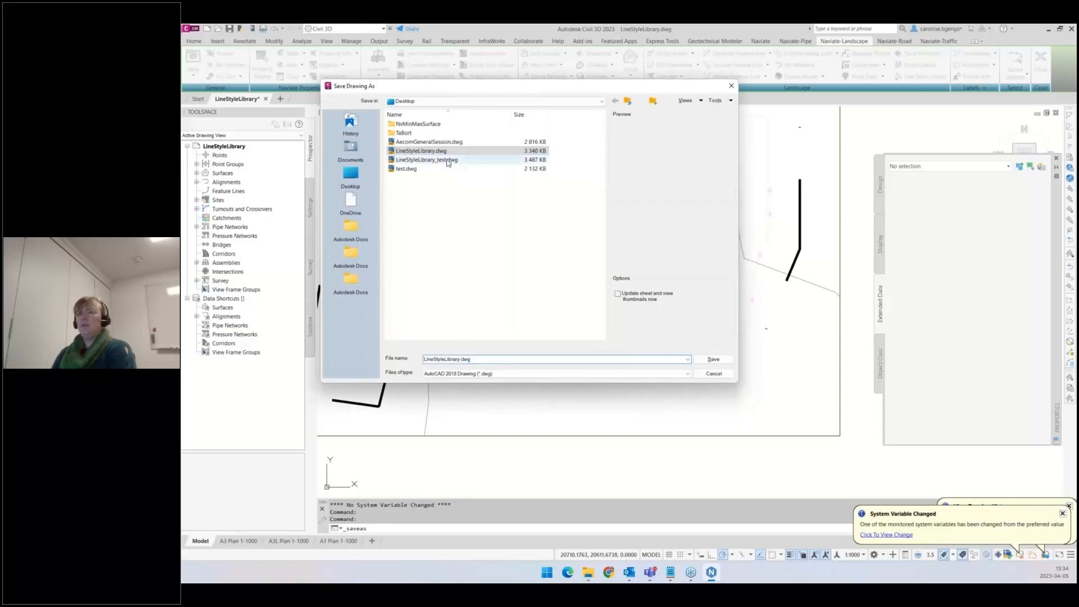
{"action": "left_click", "coordinate": [713, 359]}
{"action": "left_click", "coordinate": [511, 262]}
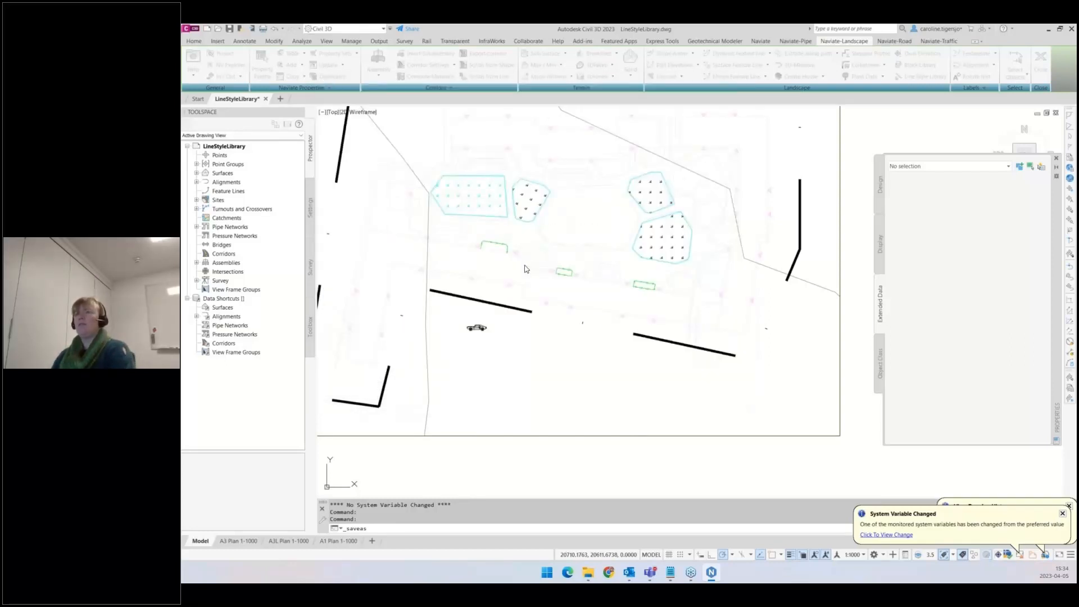
- Inspect the Plantdata property sets of a grass hatch, a property line and the car block
{"action": "middle_click_drag", "start_coordinate": [560, 259], "coordinate": [570, 288]}
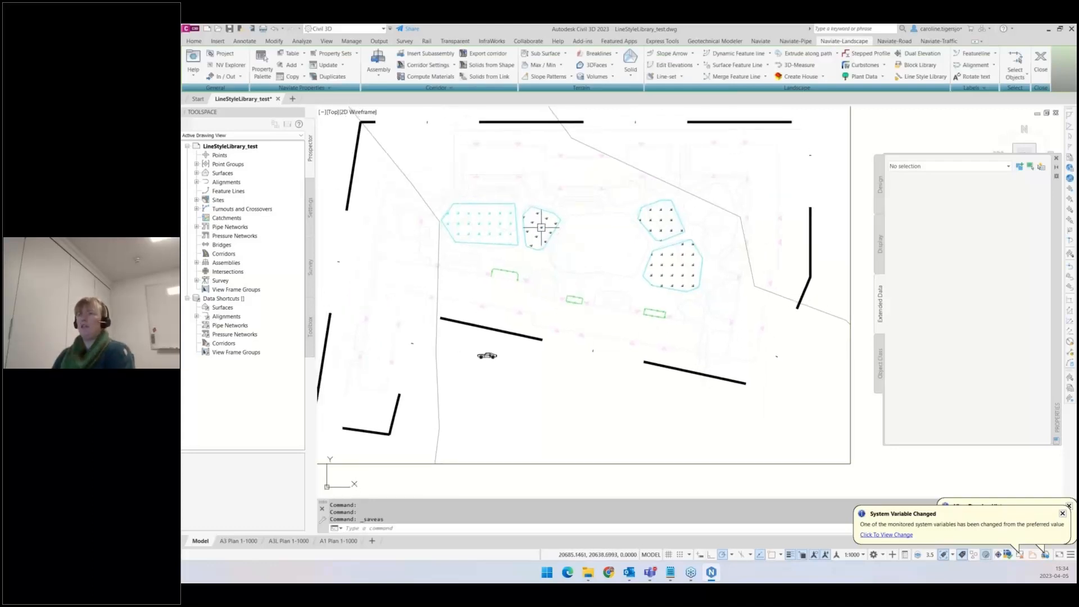
{"action": "left_click", "coordinate": [660, 220]}
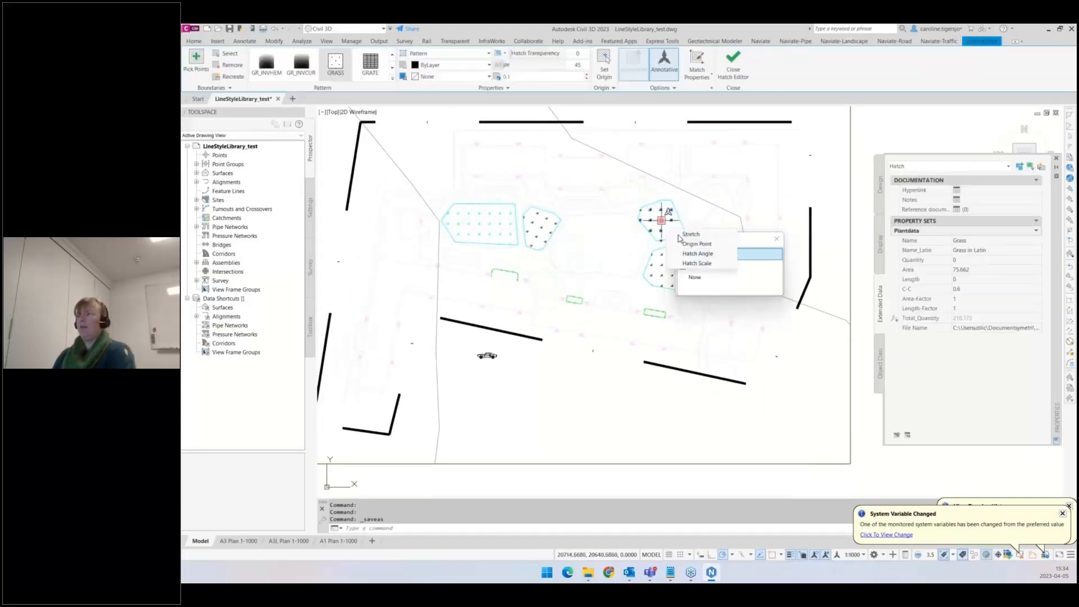
{"action": "key", "text": "Escape"}
{"action": "left_click", "coordinate": [670, 364]}
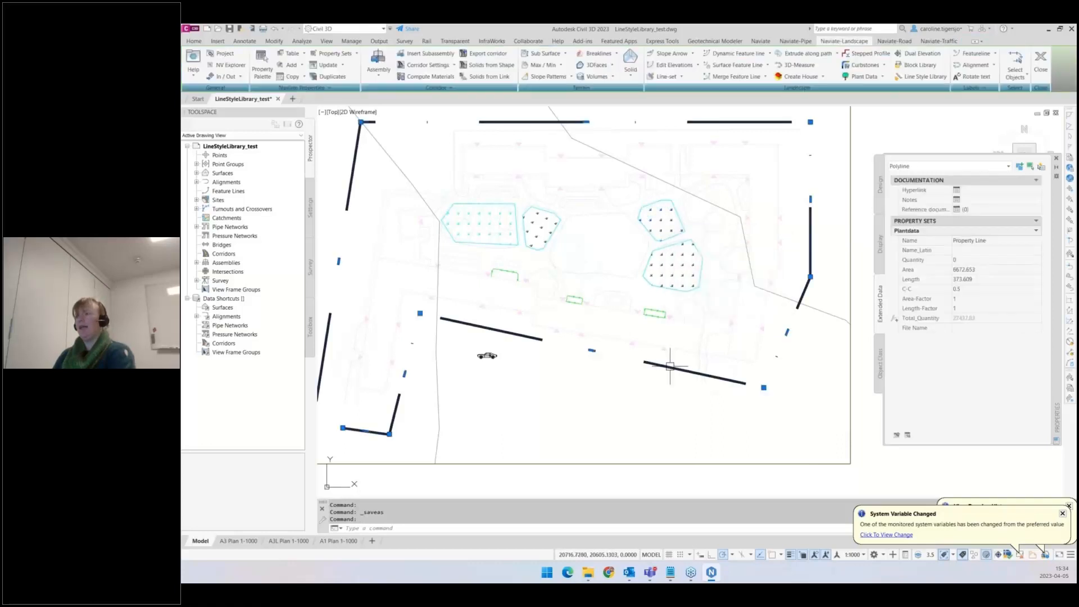
{"action": "key", "text": "Escape"}
{"action": "left_click", "coordinate": [488, 355]}
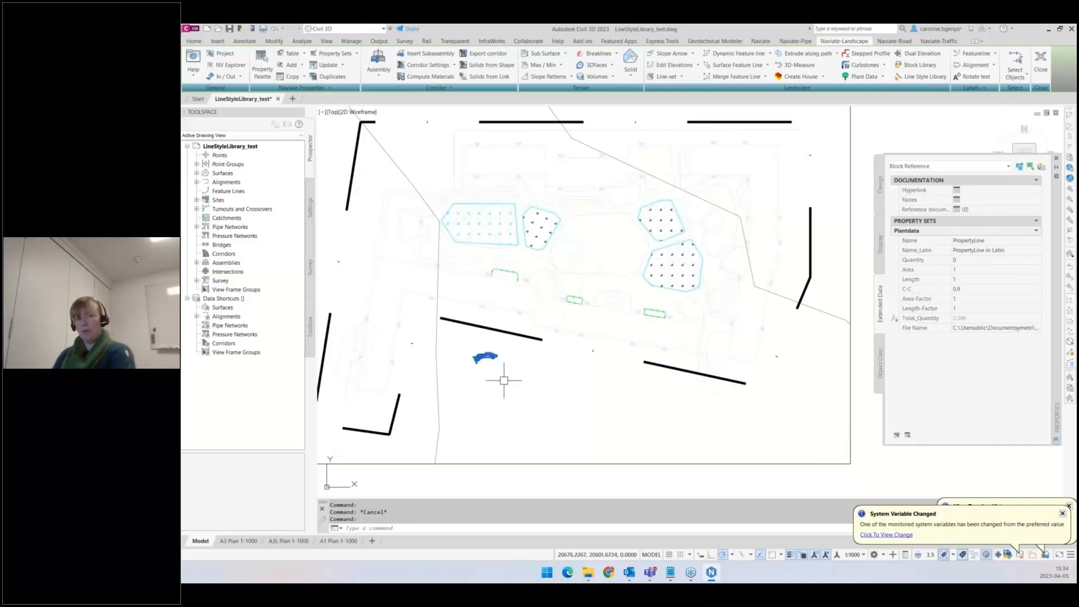
{"action": "key", "text": "Escape"}
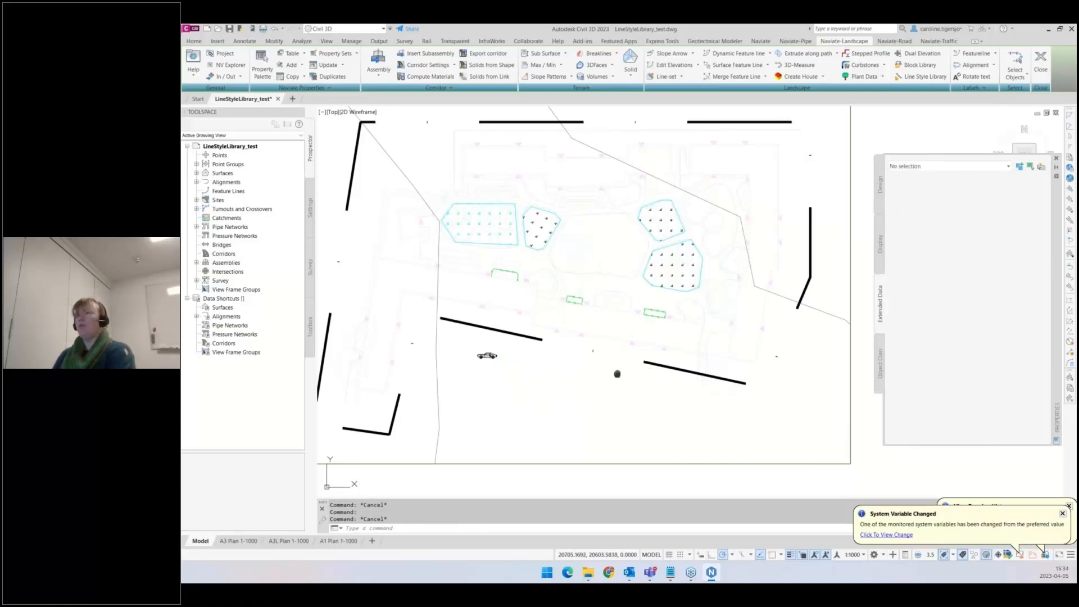
{"action": "middle_click_drag", "start_coordinate": [616, 373], "coordinate": [577, 378]}
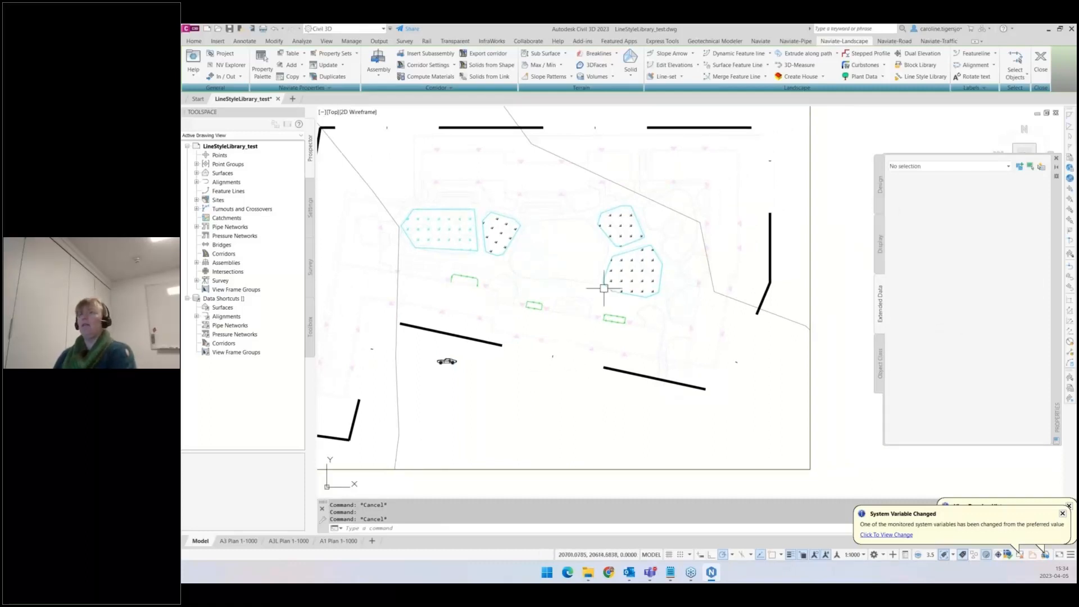
- Create a schedule table for all drawing objects using the Plantdata property set and the Plantdata-Tabell schedule table
{"action": "left_click", "coordinate": [883, 78]}
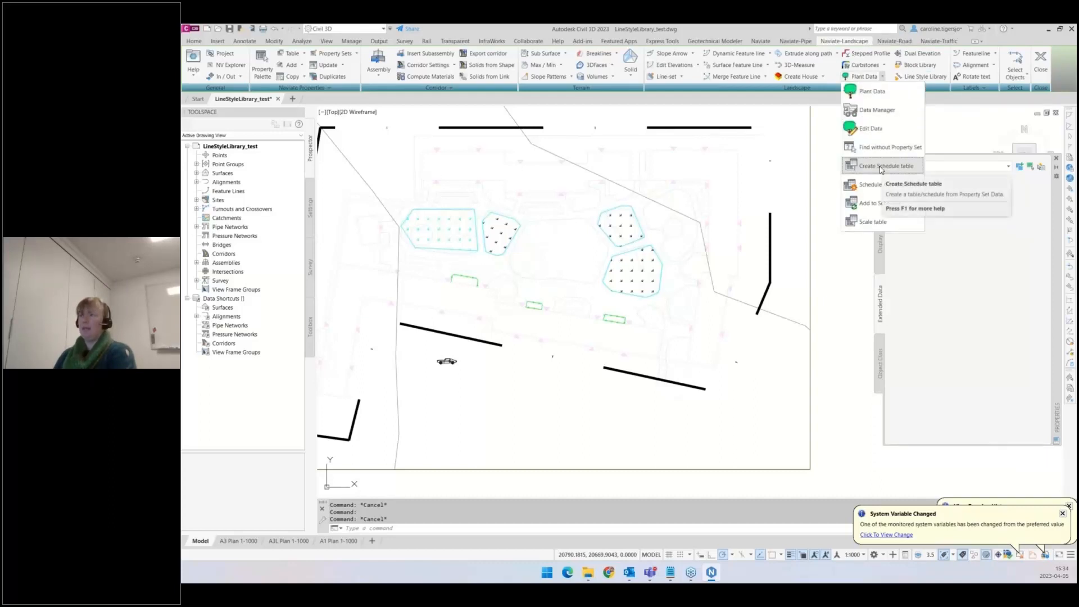
{"action": "left_click", "coordinate": [898, 169]}
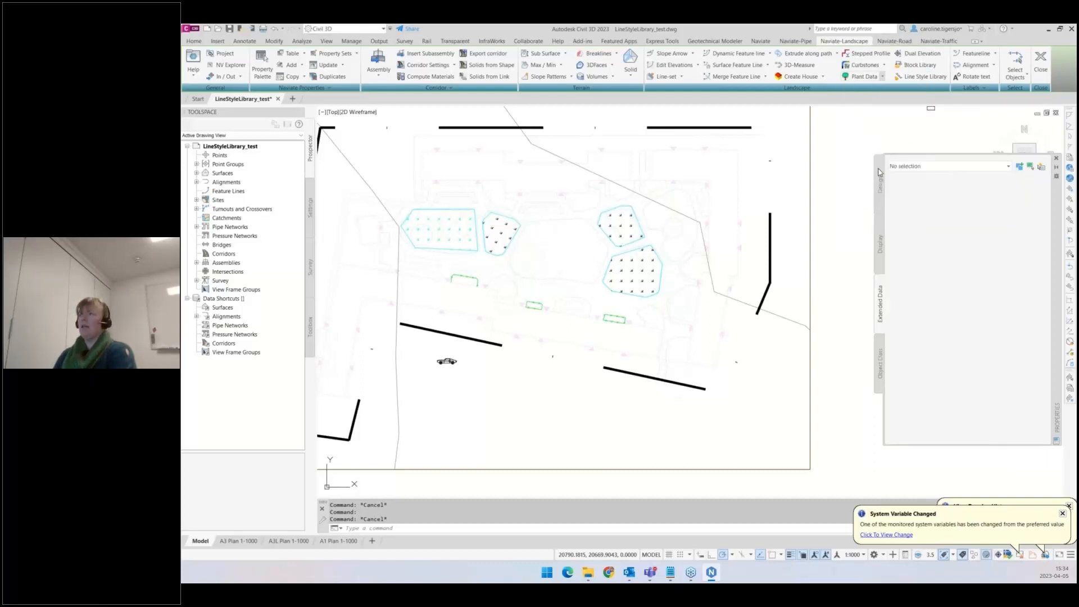
{"action": "scroll", "coordinate": [630, 319], "scroll_direction": "down", "scroll_amount": 2}
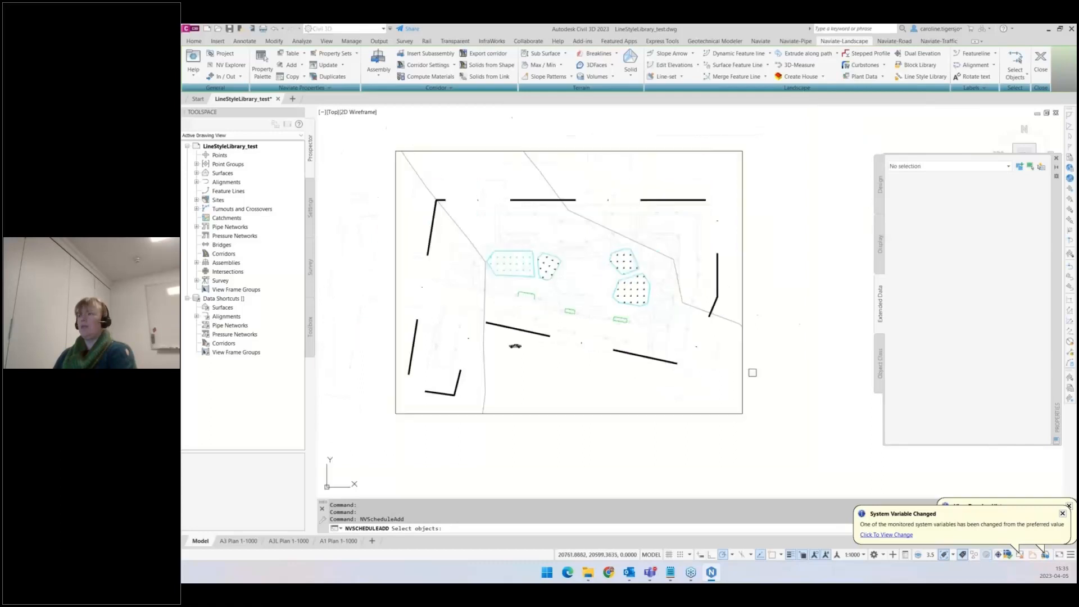
{"action": "left_click", "coordinate": [795, 402]}
{"action": "left_click", "coordinate": [381, 180]}
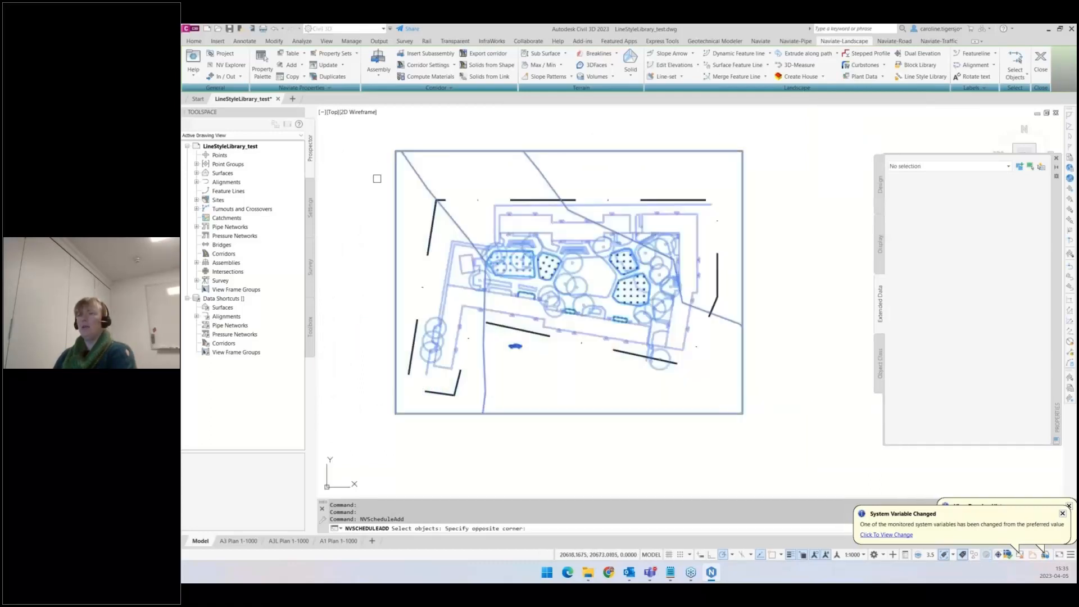
{"action": "key", "text": "Return"}
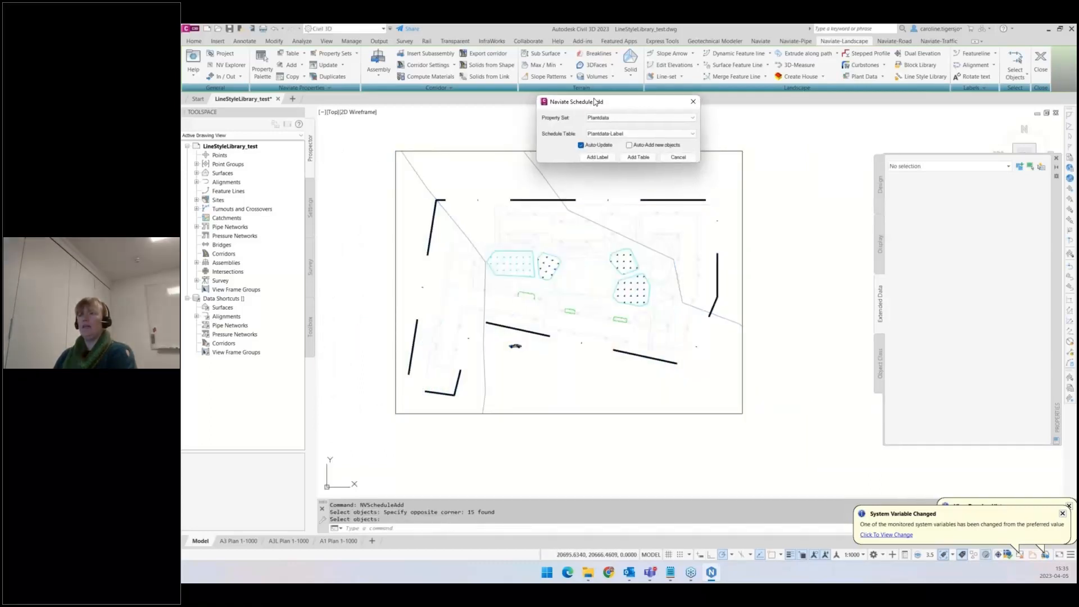
{"action": "left_click", "coordinate": [652, 116]}
{"action": "left_click", "coordinate": [652, 122]}
{"action": "left_click", "coordinate": [654, 130]}
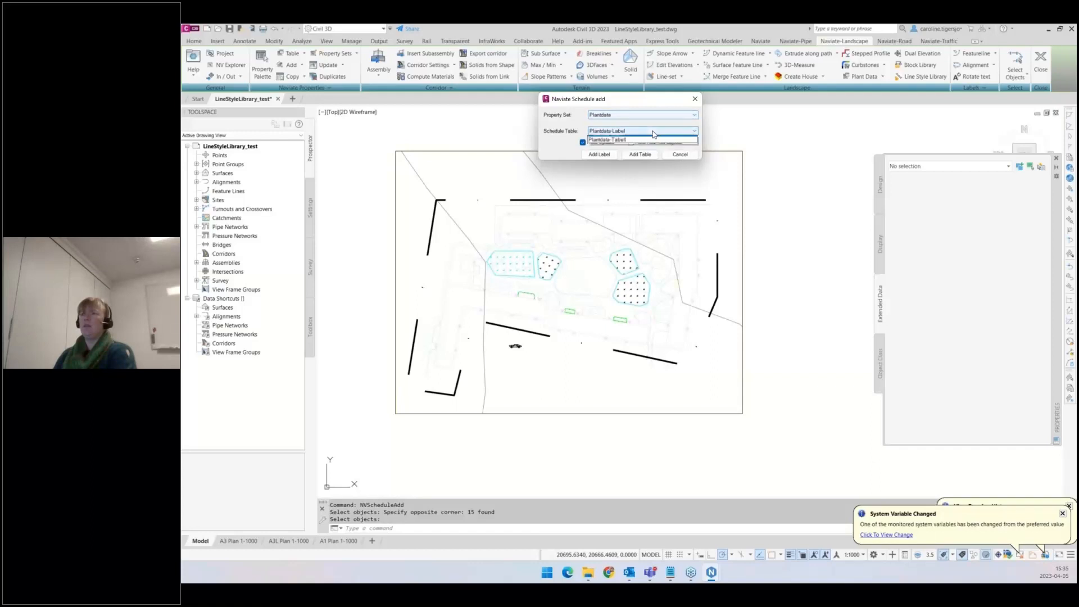
{"action": "left_click", "coordinate": [651, 145]}
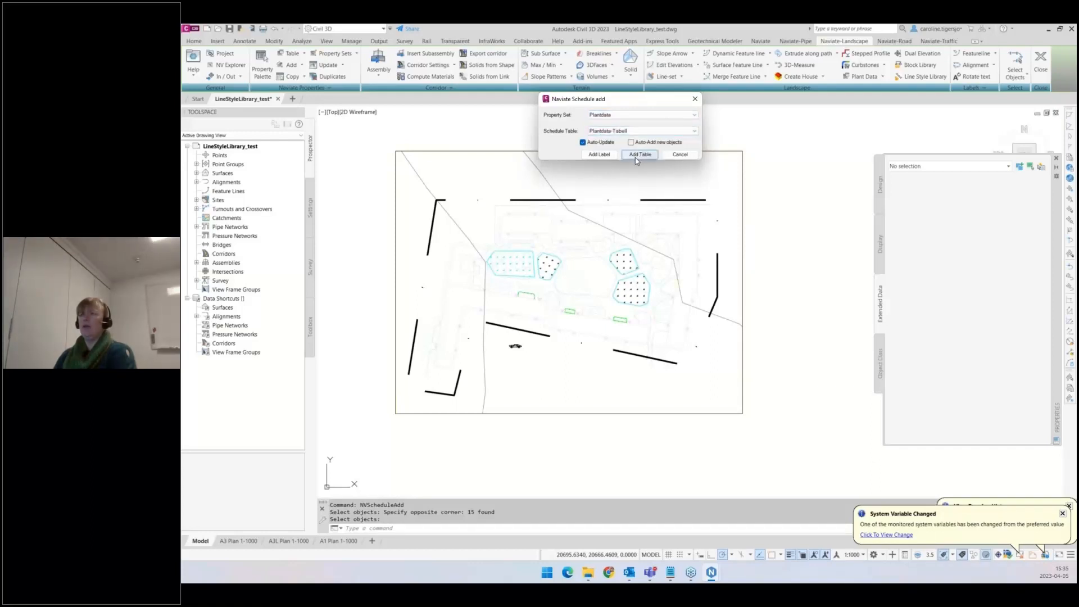
{"action": "left_click", "coordinate": [636, 157]}
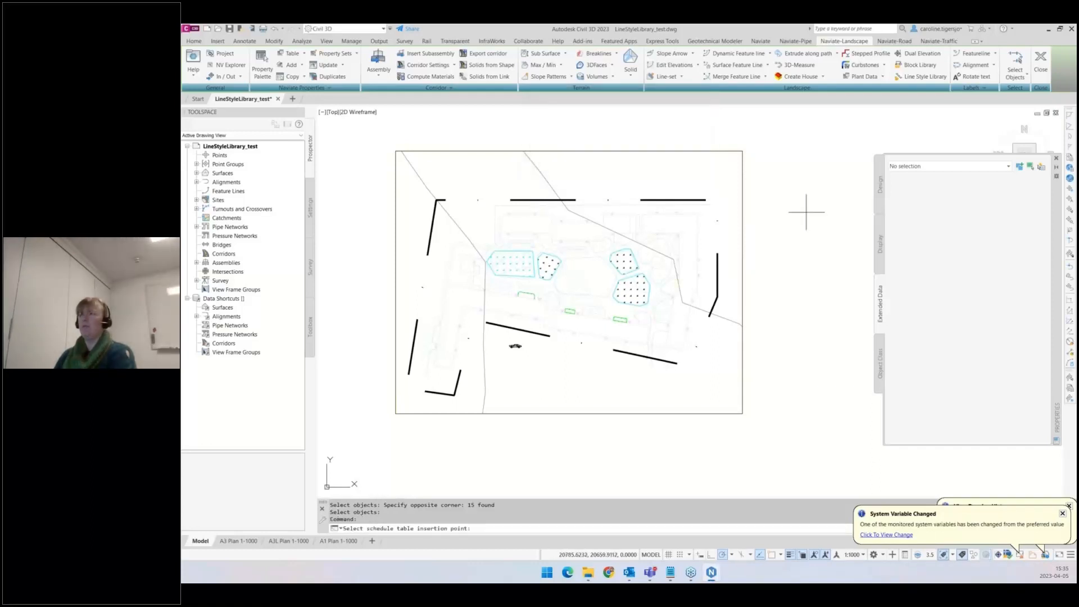
- Place the quantity table to the right of the drawing frame
{"action": "middle_click_drag", "start_coordinate": [804, 210], "coordinate": [541, 218]}
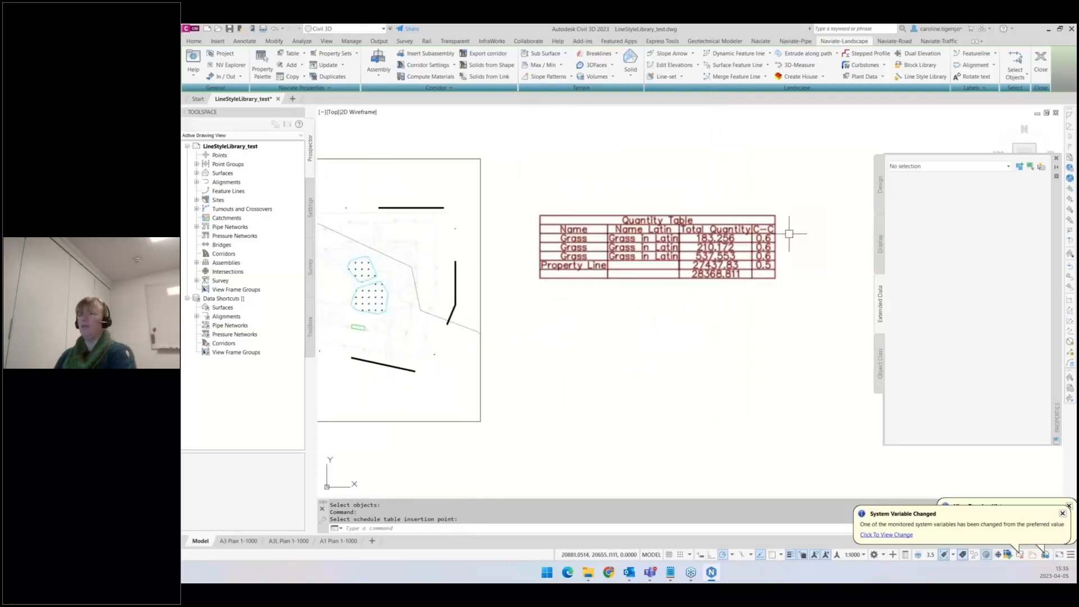
{"action": "scroll", "coordinate": [579, 282], "scroll_direction": "up", "scroll_amount": 2}
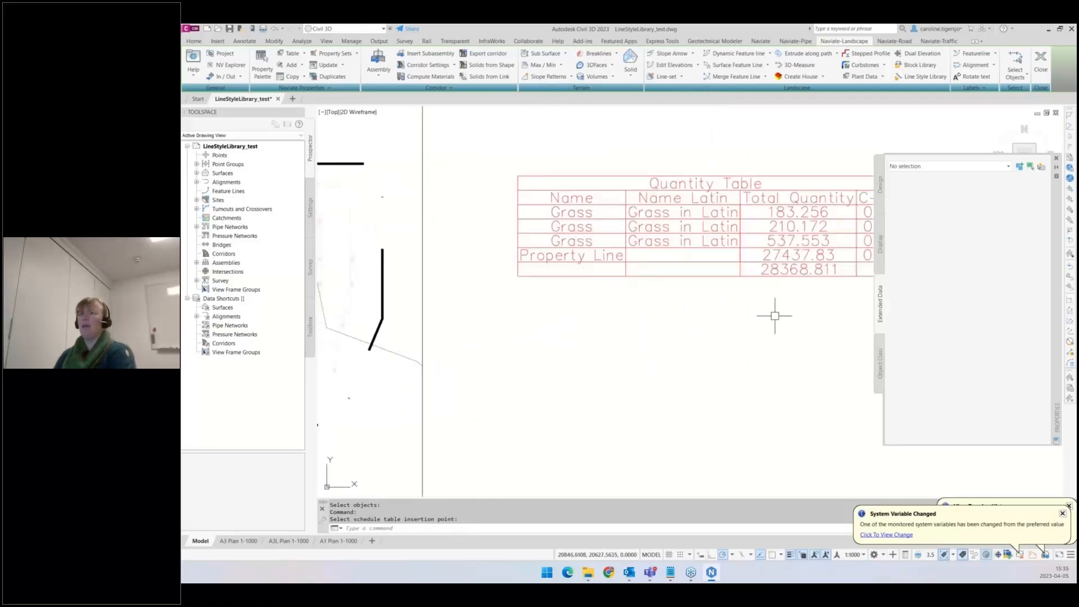
{"action": "middle_click_drag", "start_coordinate": [778, 311], "coordinate": [685, 331]}
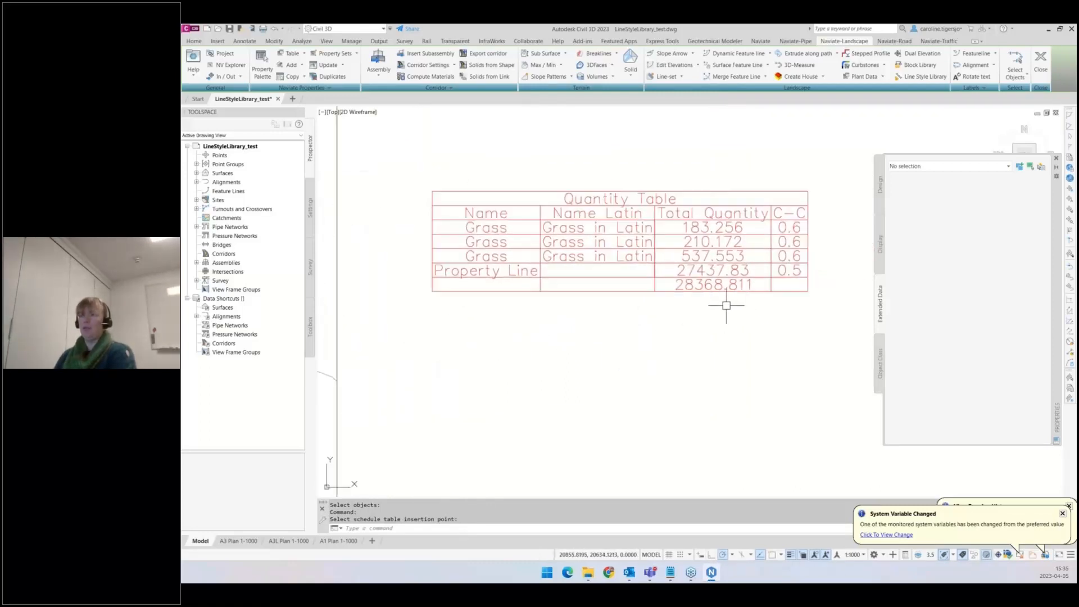
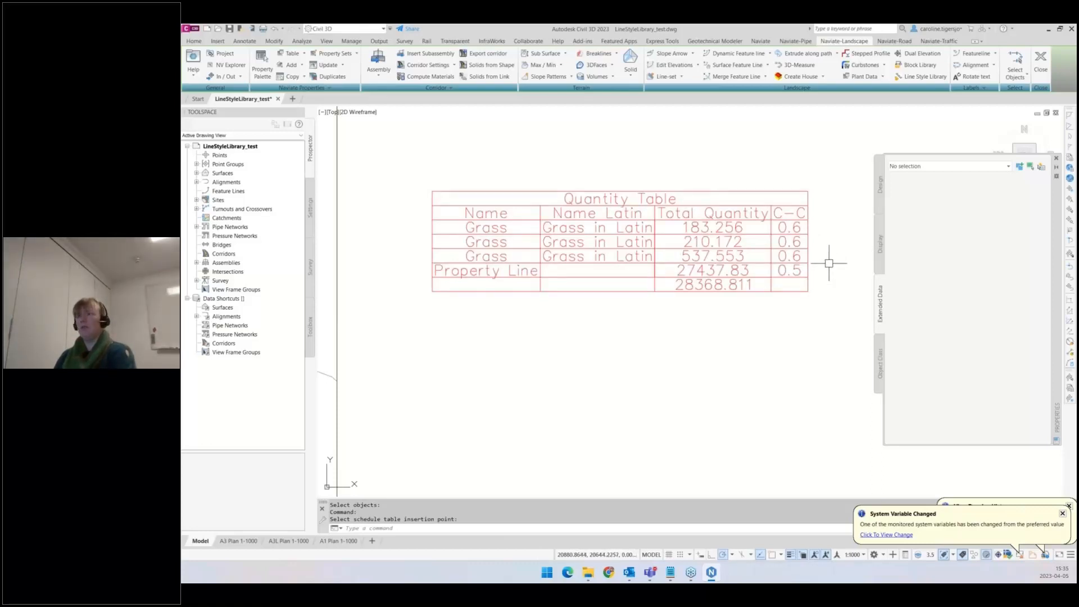
{"action": "scroll", "coordinate": [829, 264], "scroll_direction": "down", "scroll_amount": 5}
{"action": "middle_click_drag", "start_coordinate": [802, 321], "coordinate": [784, 297]}
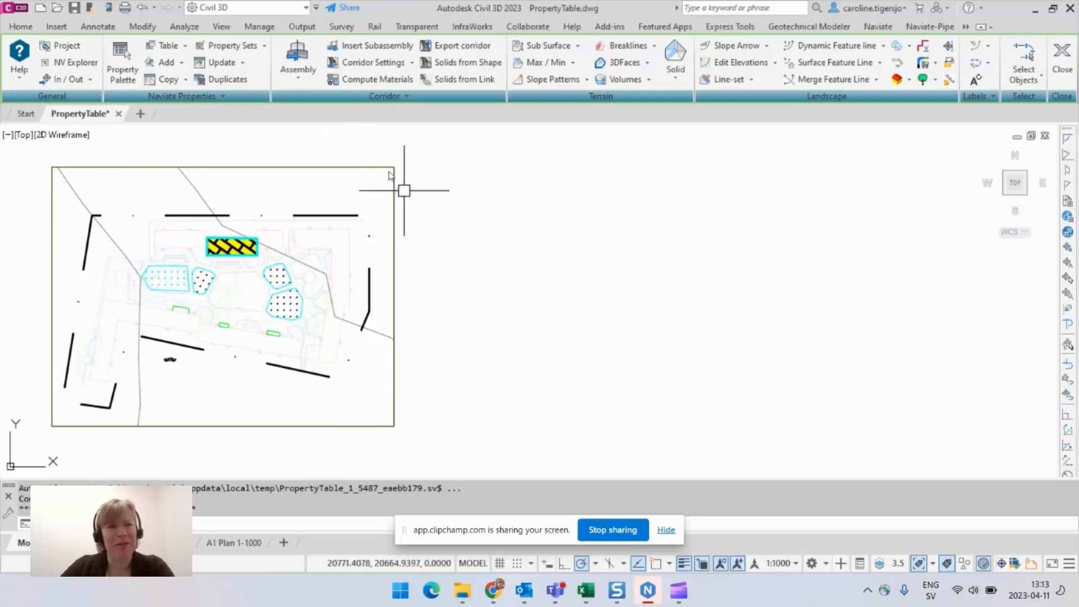
- Start a Naviate property table and window-select all objects inside the drawing frame as its selection set
{"action": "left_click", "coordinate": [185, 46]}
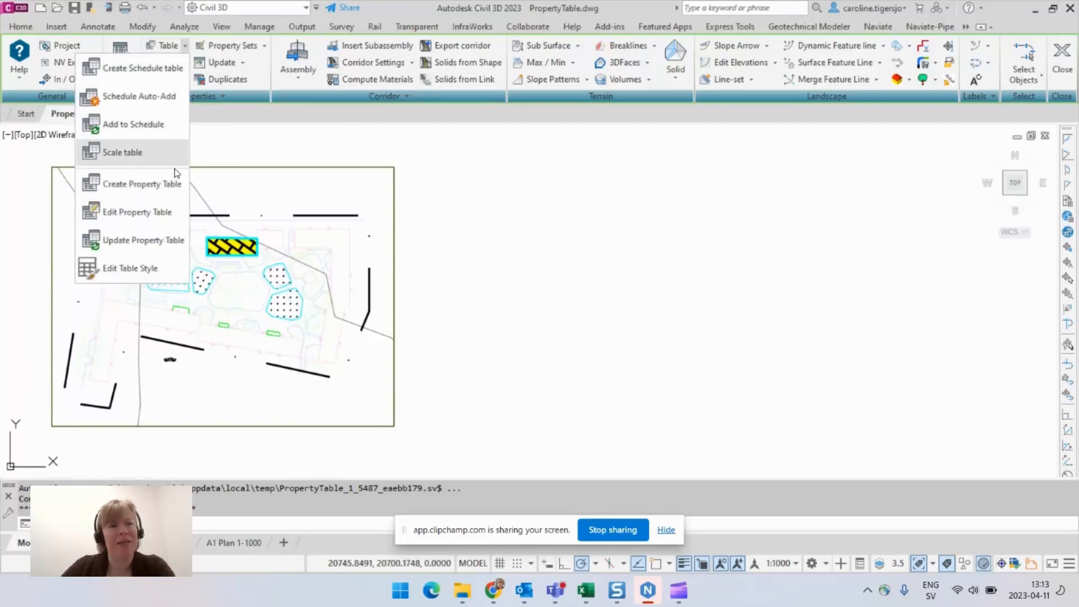
{"action": "left_click", "coordinate": [140, 187]}
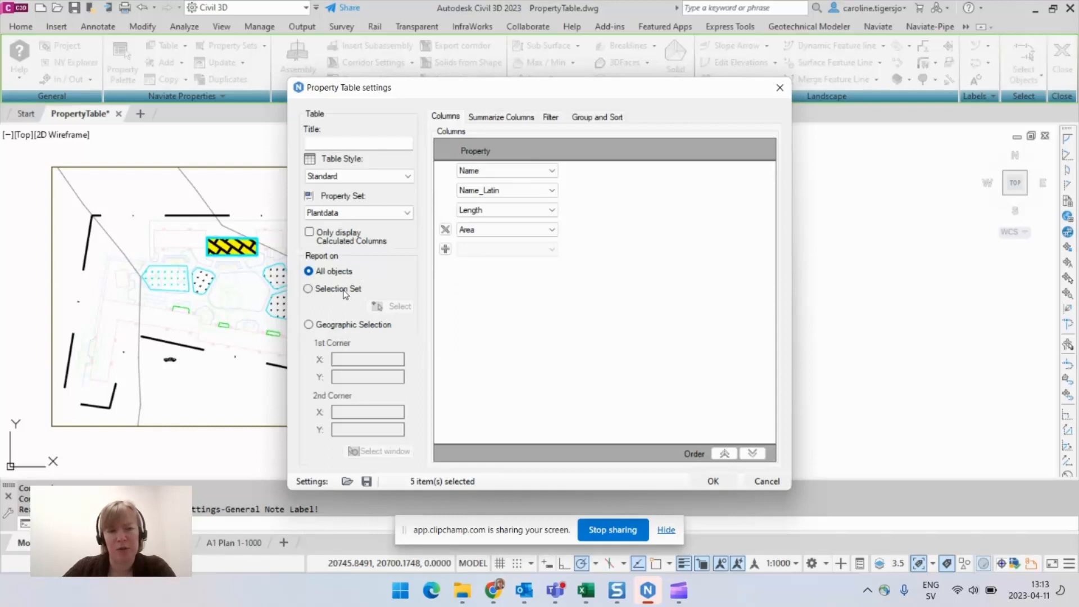
{"action": "left_click", "coordinate": [344, 290]}
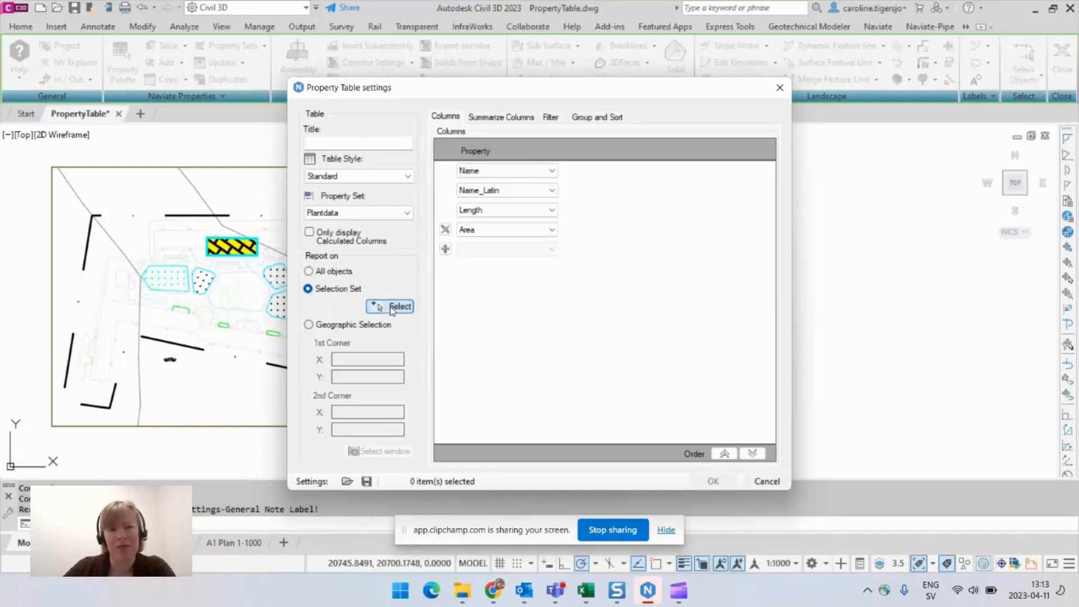
{"action": "left_click", "coordinate": [391, 307]}
{"action": "left_click", "coordinate": [404, 155]}
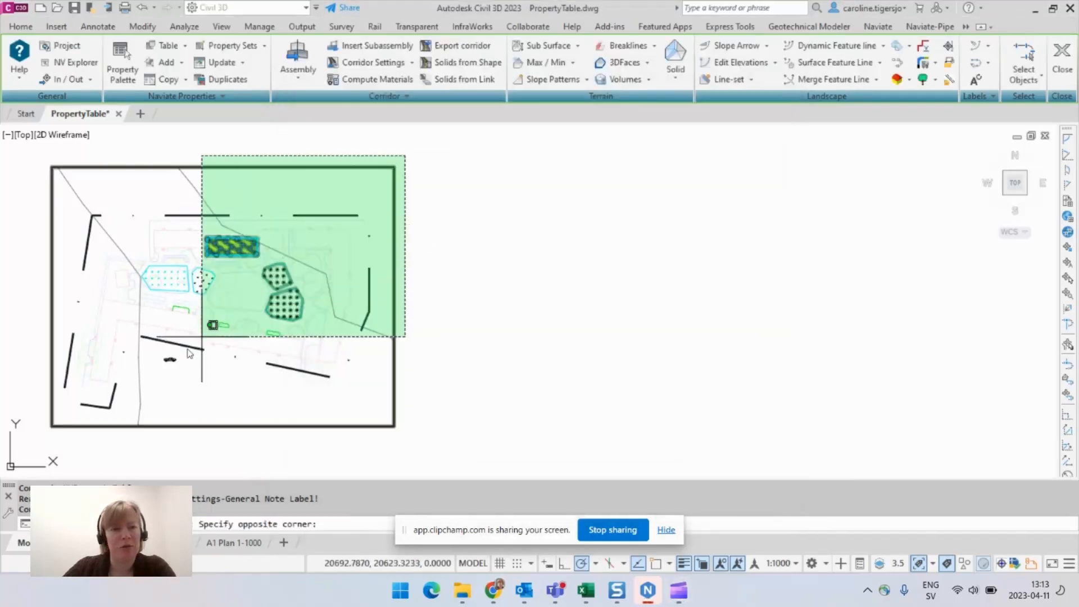
{"action": "left_click", "coordinate": [42, 445]}
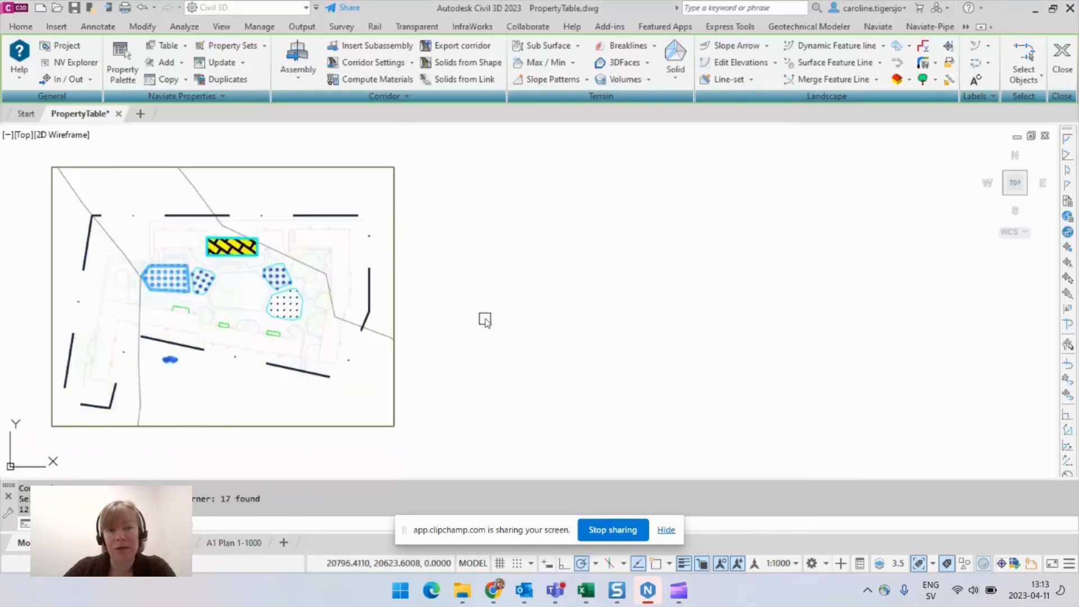
{"action": "key", "text": "Return"}
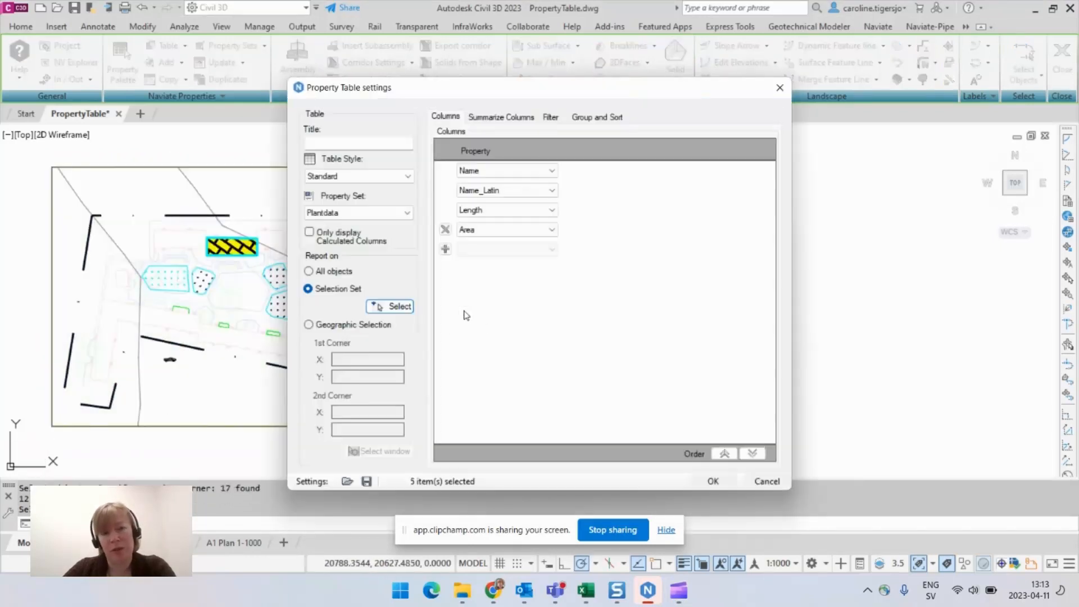
{"action": "left_click", "coordinate": [347, 481]}
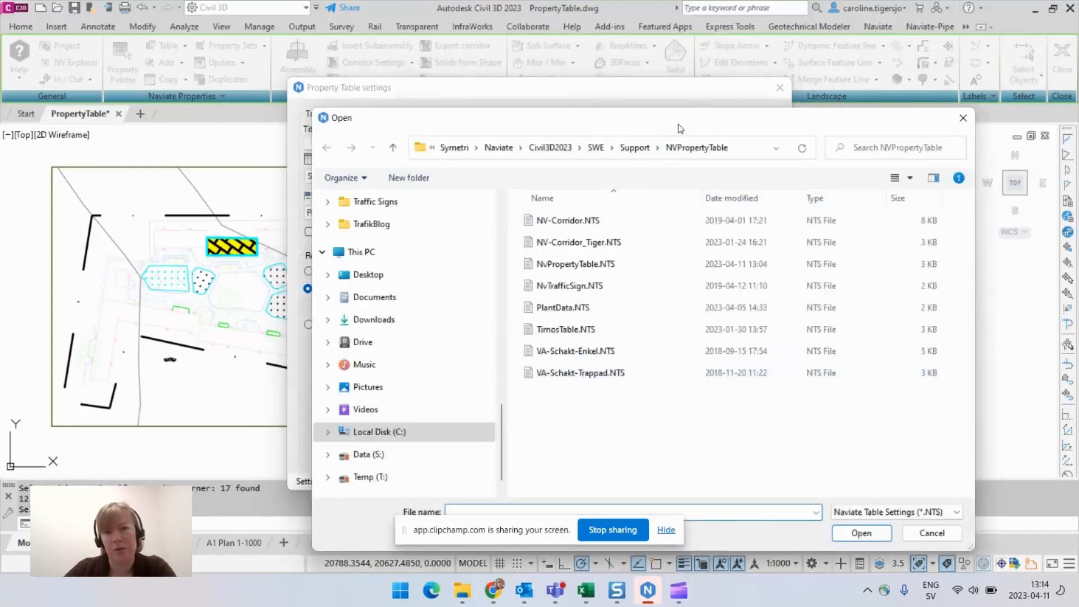
{"action": "left_click_drag", "start_coordinate": [680, 128], "coordinate": [701, 89]}
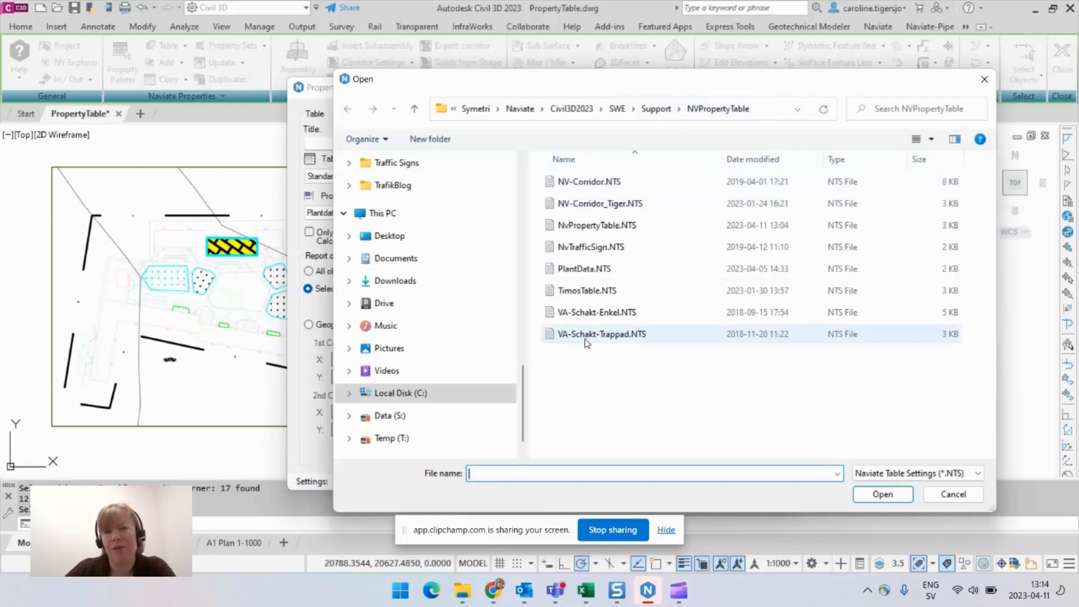
{"action": "left_click", "coordinate": [952, 495]}
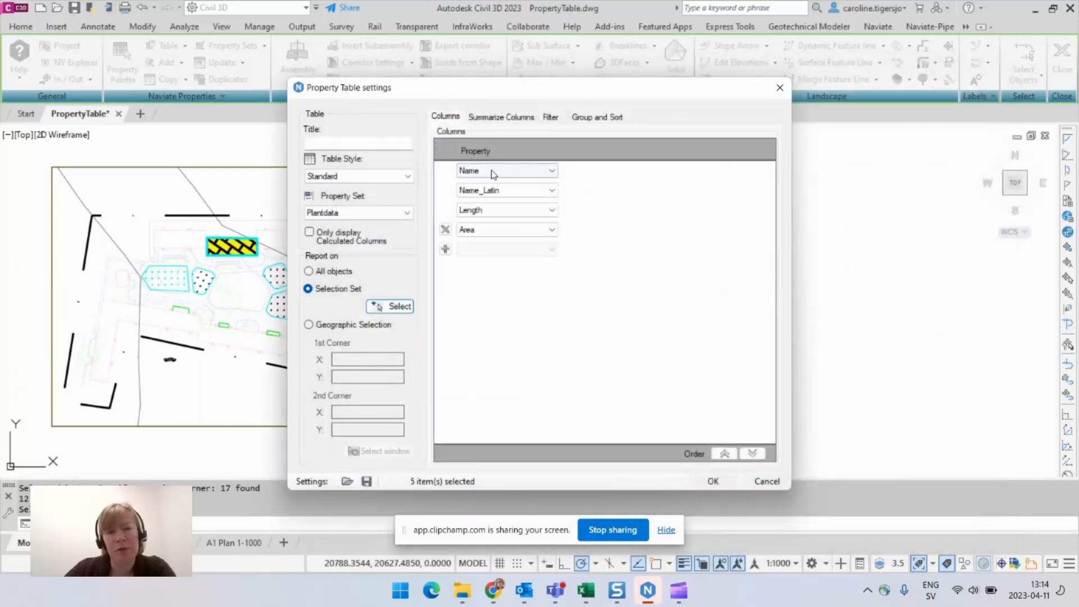
- Group the Plantdata property table by Name and place it to the right of the drawing frame
{"action": "left_click", "coordinate": [493, 174]}
{"action": "left_click", "coordinate": [495, 180]}
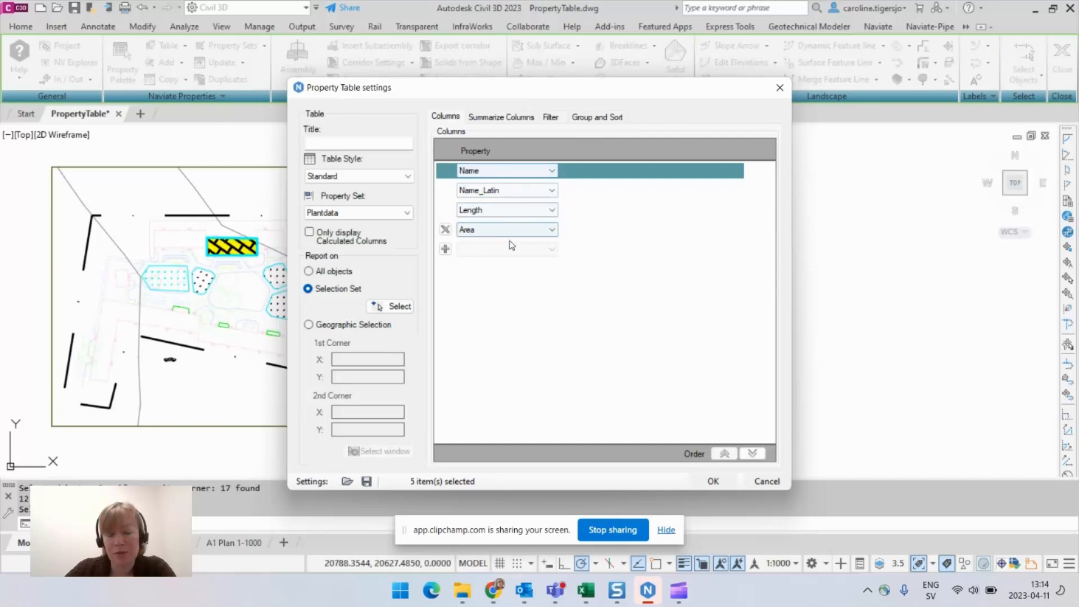
{"action": "left_click", "coordinate": [508, 117]}
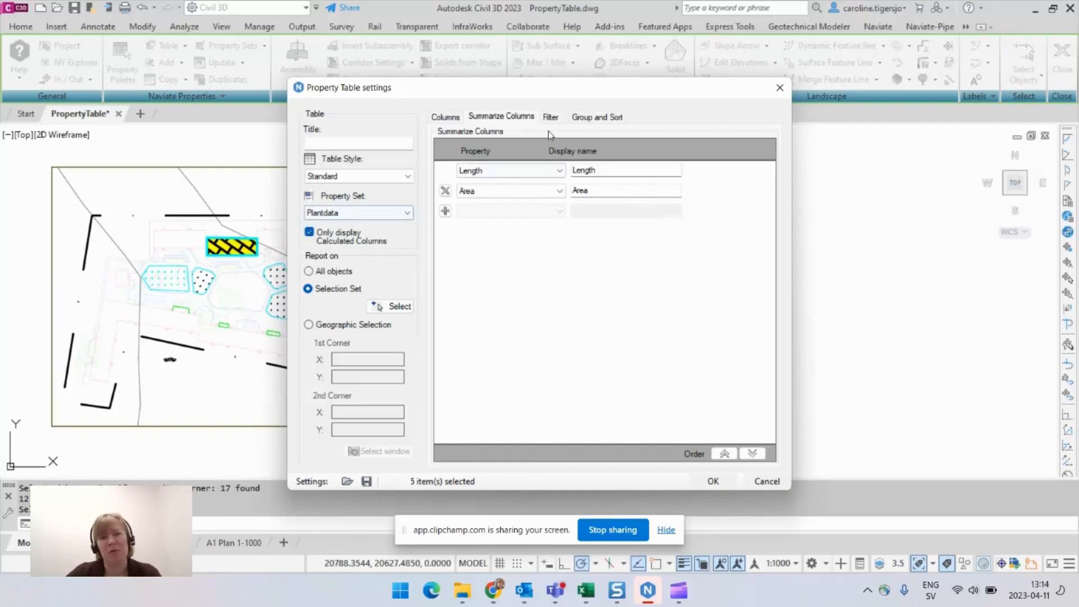
{"action": "left_click", "coordinate": [600, 117]}
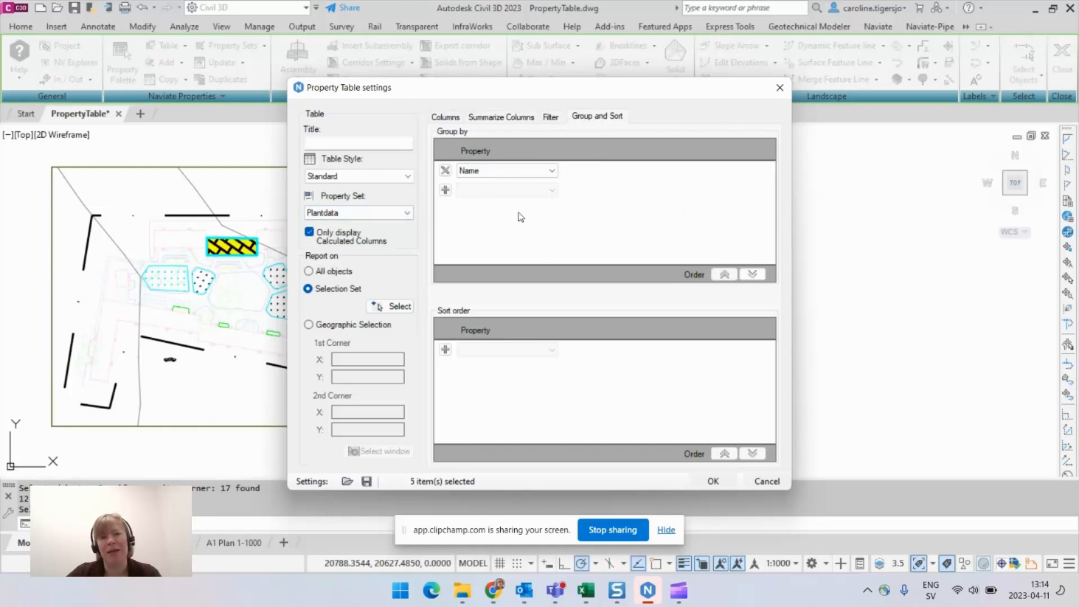
{"action": "left_click", "coordinate": [509, 172]}
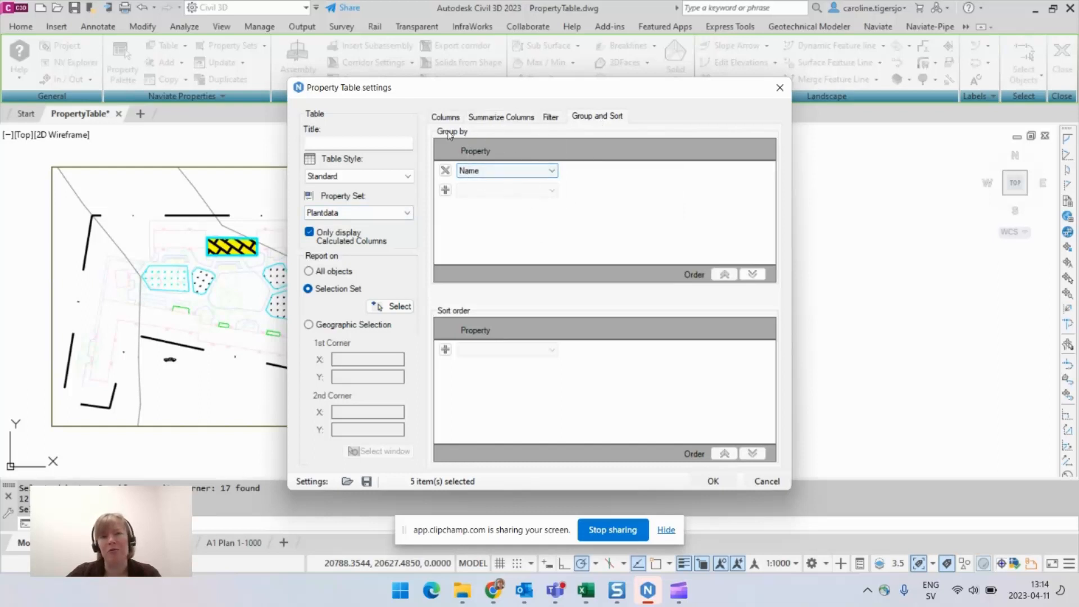
{"action": "left_click", "coordinate": [518, 173]}
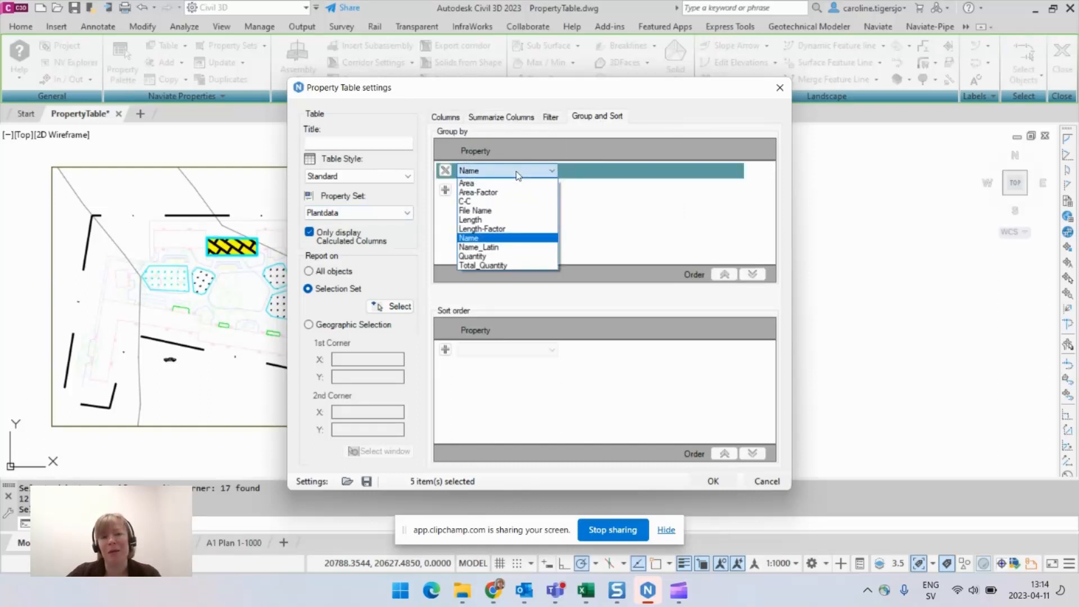
{"action": "left_click", "coordinate": [518, 175]}
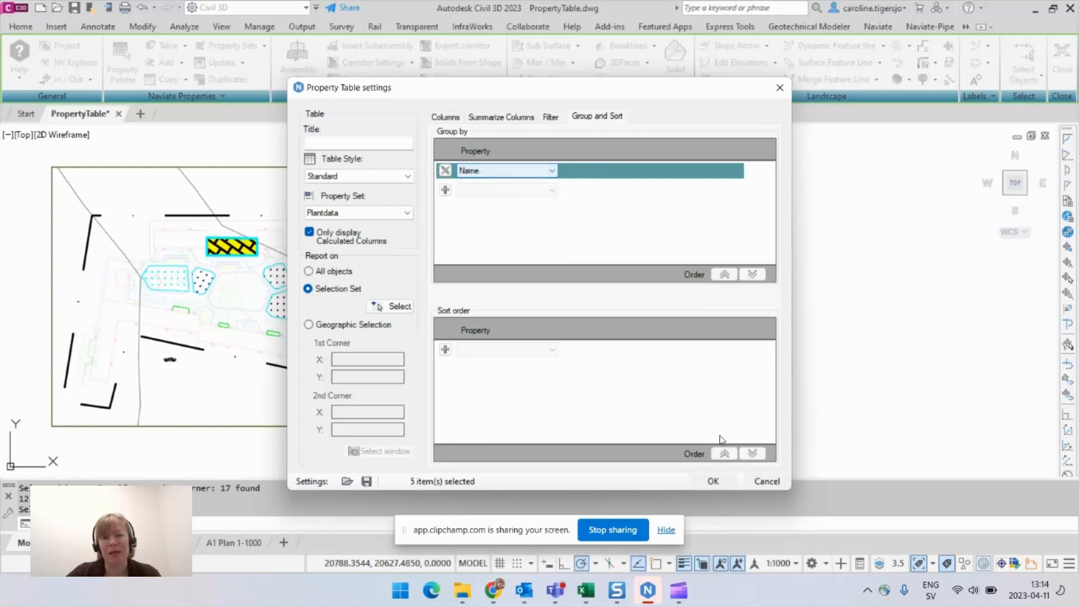
{"action": "left_click", "coordinate": [717, 481]}
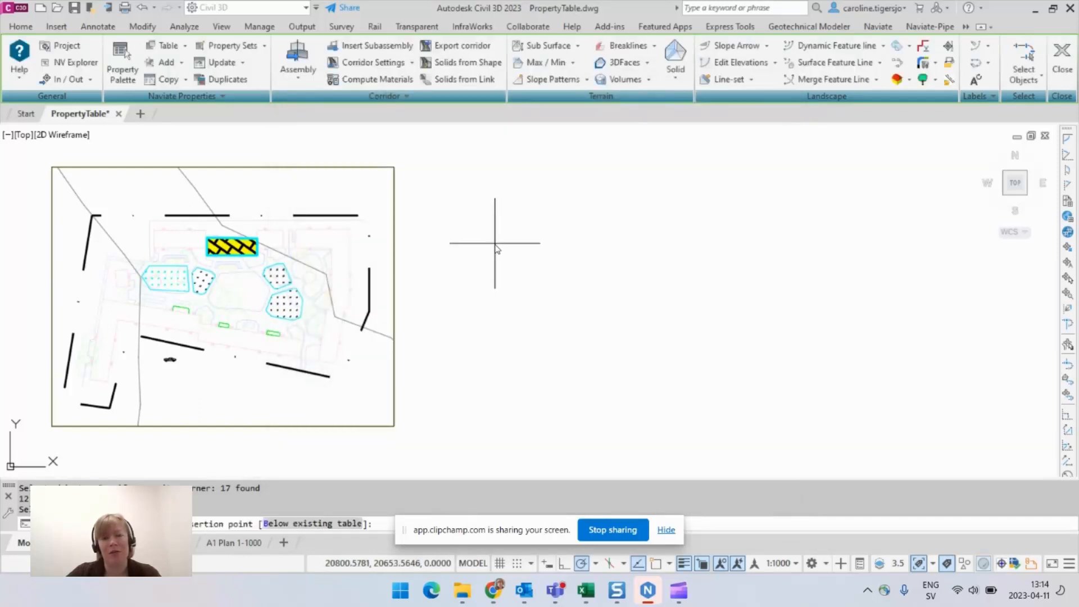
{"action": "left_click", "coordinate": [494, 244]}
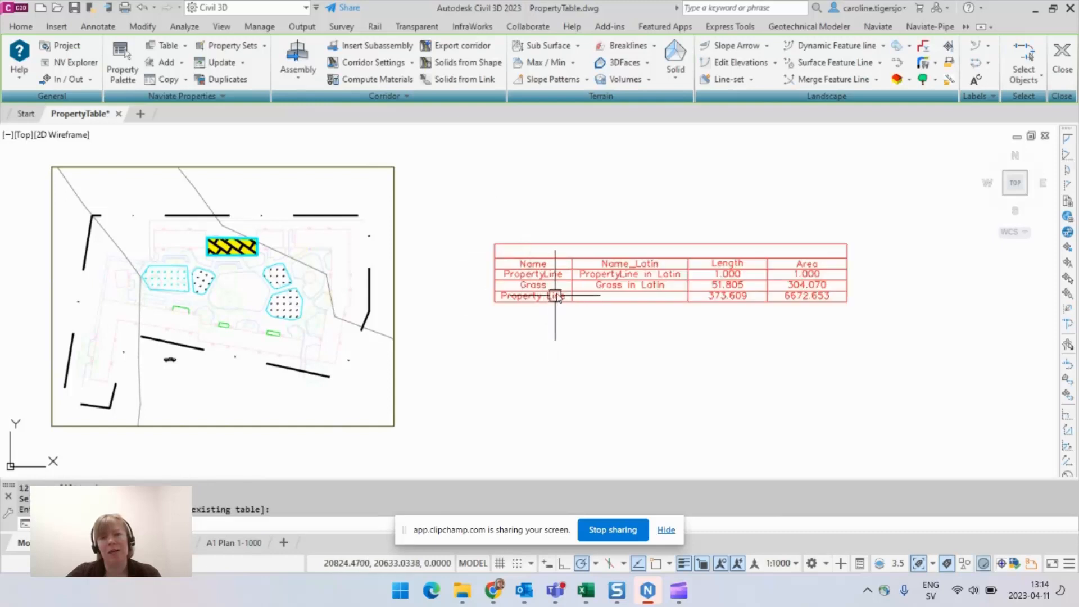
- Create a second Plantdata property table reporting on all objects and place it below the first table
{"action": "left_click", "coordinate": [531, 274]}
{"action": "key", "text": "Escape"}
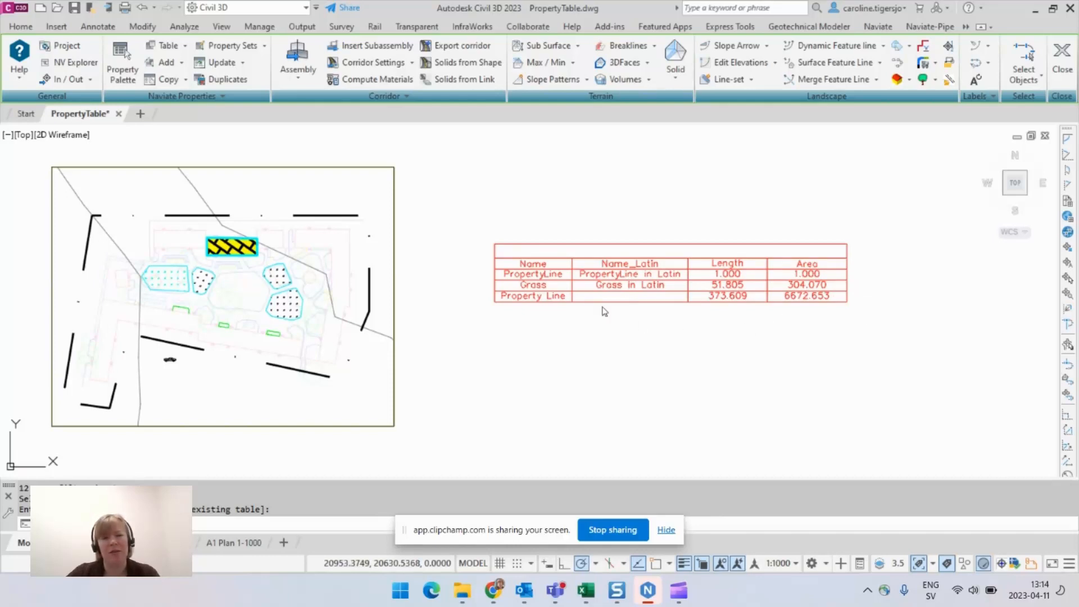
{"action": "left_click", "coordinate": [575, 306]}
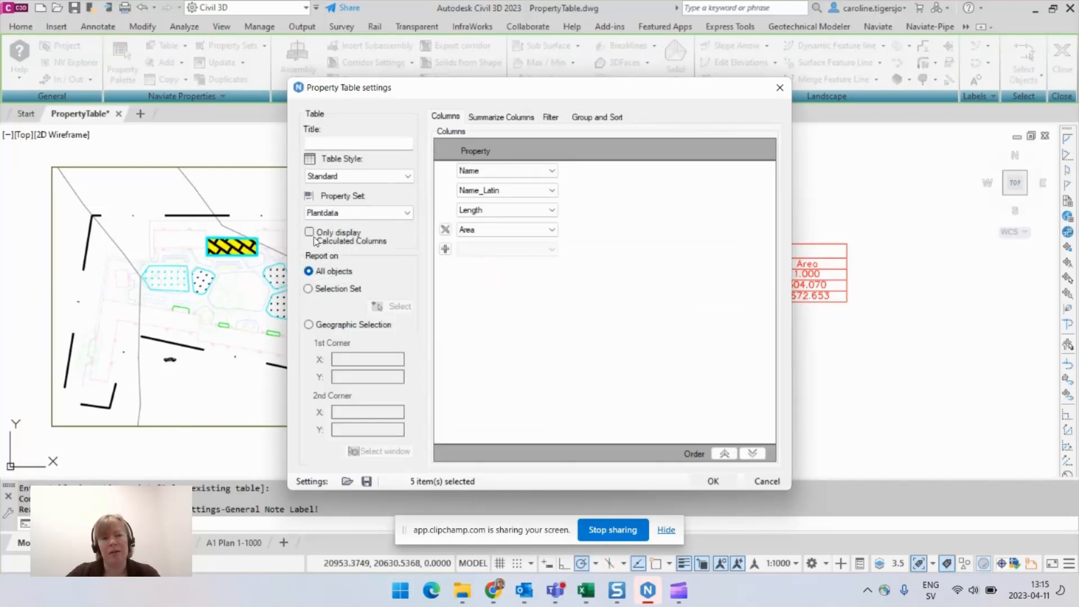
{"action": "left_click", "coordinate": [724, 482]}
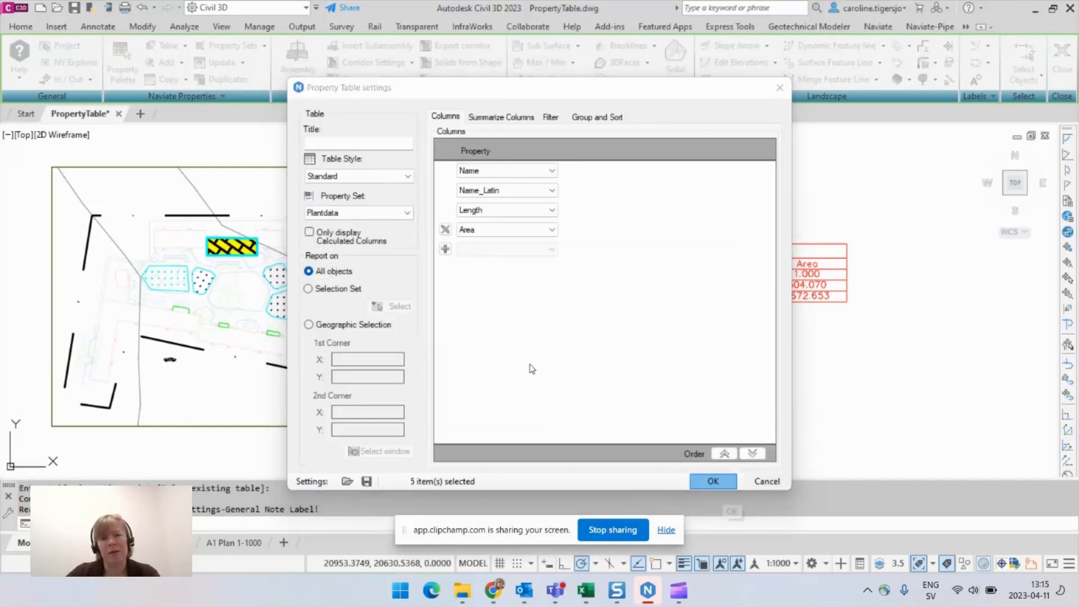
{"action": "left_click", "coordinate": [488, 333]}
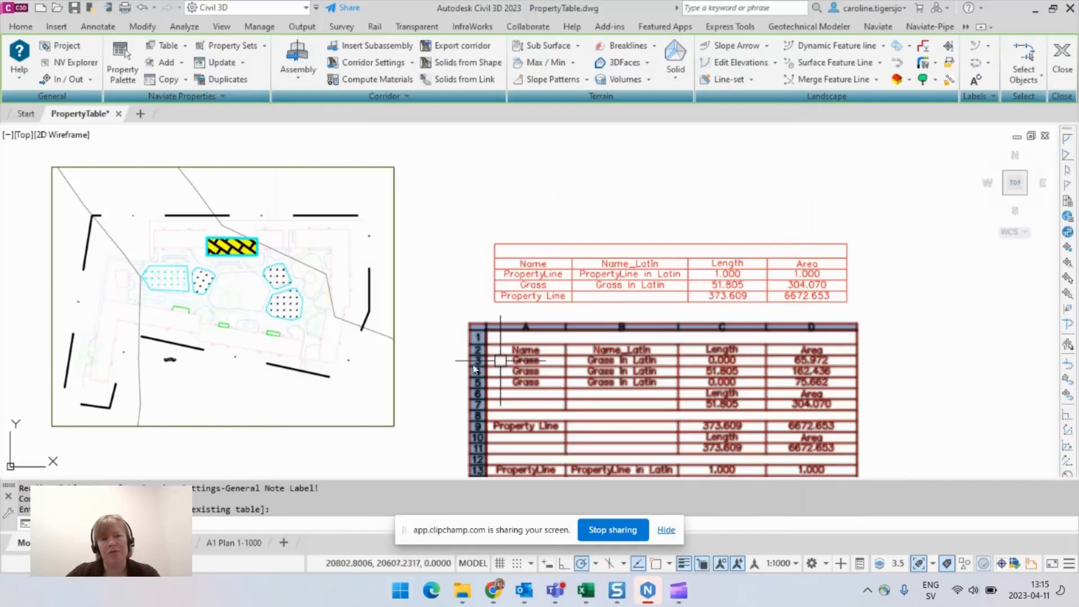
{"action": "middle_click_drag", "start_coordinate": [439, 363], "coordinate": [469, 263]}
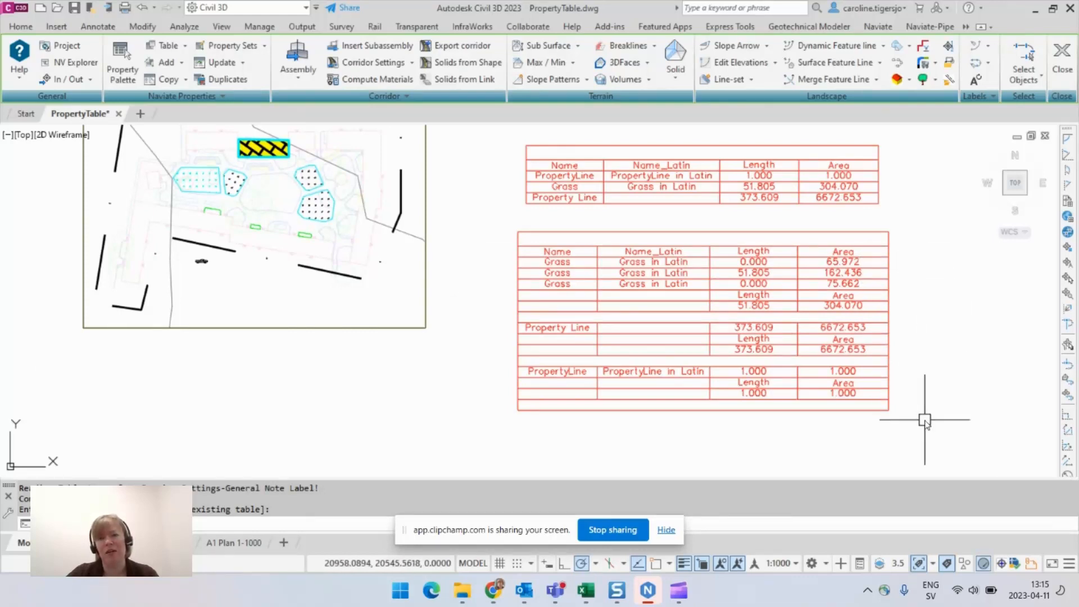
{"action": "middle_click_drag", "start_coordinate": [930, 325], "coordinate": [929, 337]}
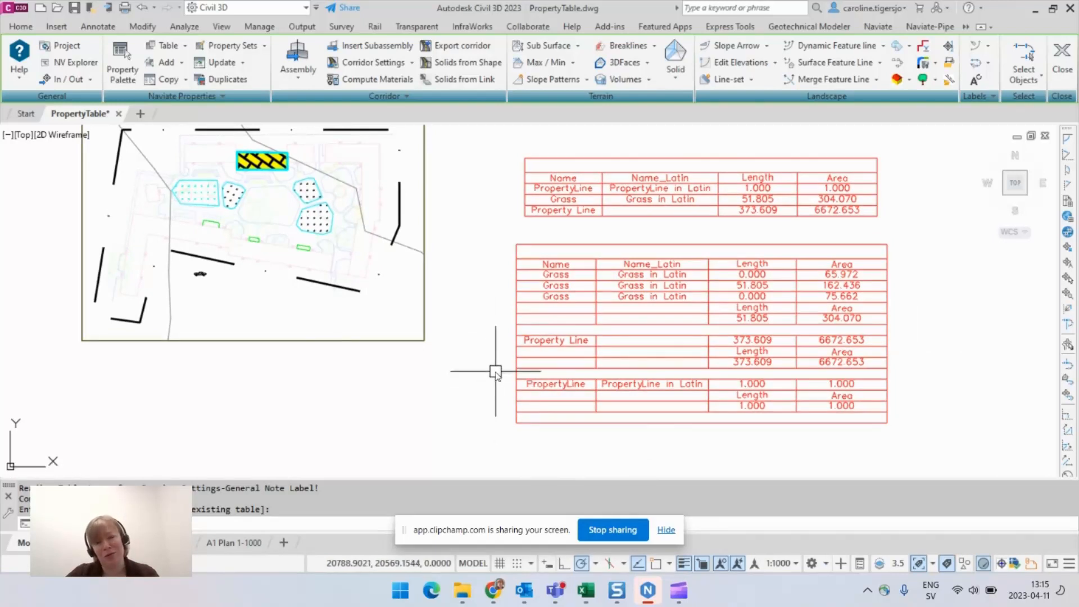
{"action": "middle_click_drag", "start_coordinate": [489, 387], "coordinate": [488, 397]}
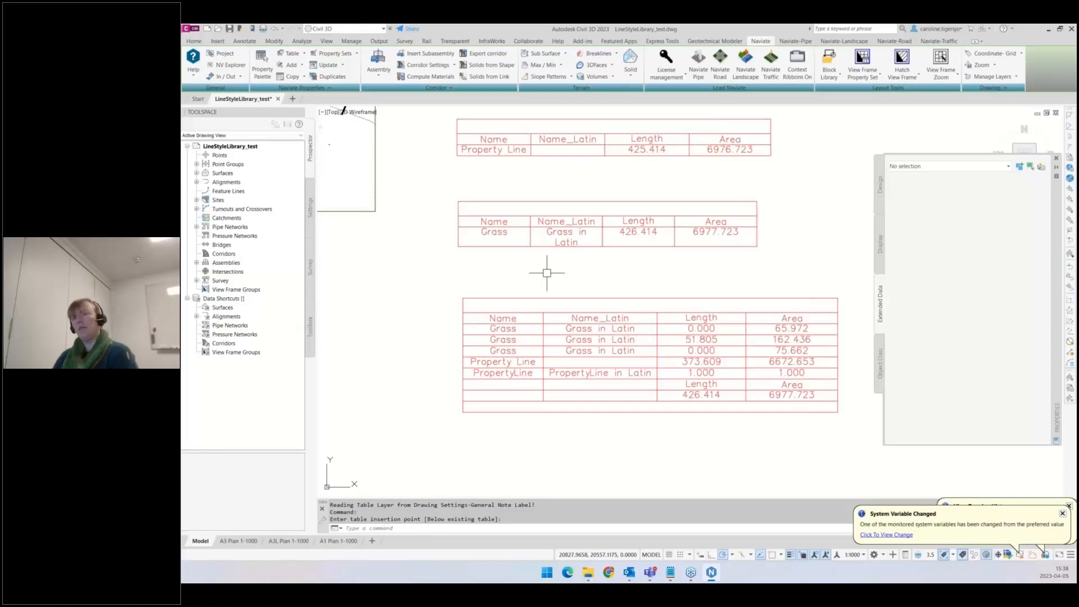
{"action": "scroll", "coordinate": [547, 273], "scroll_direction": "down", "scroll_amount": 5}
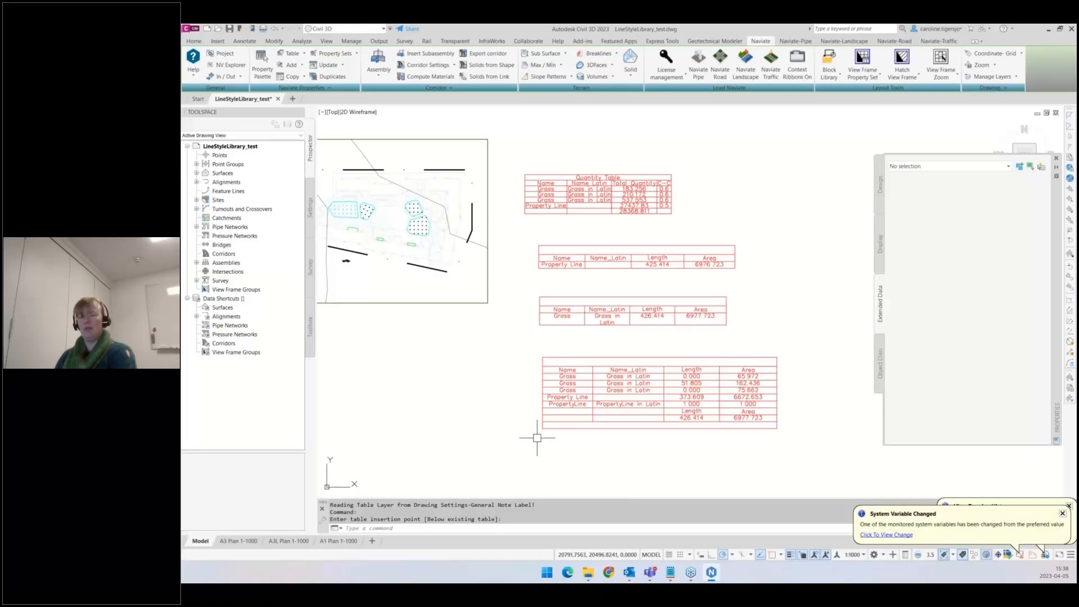
{"action": "scroll", "coordinate": [536, 437], "scroll_direction": "up", "scroll_amount": 2}
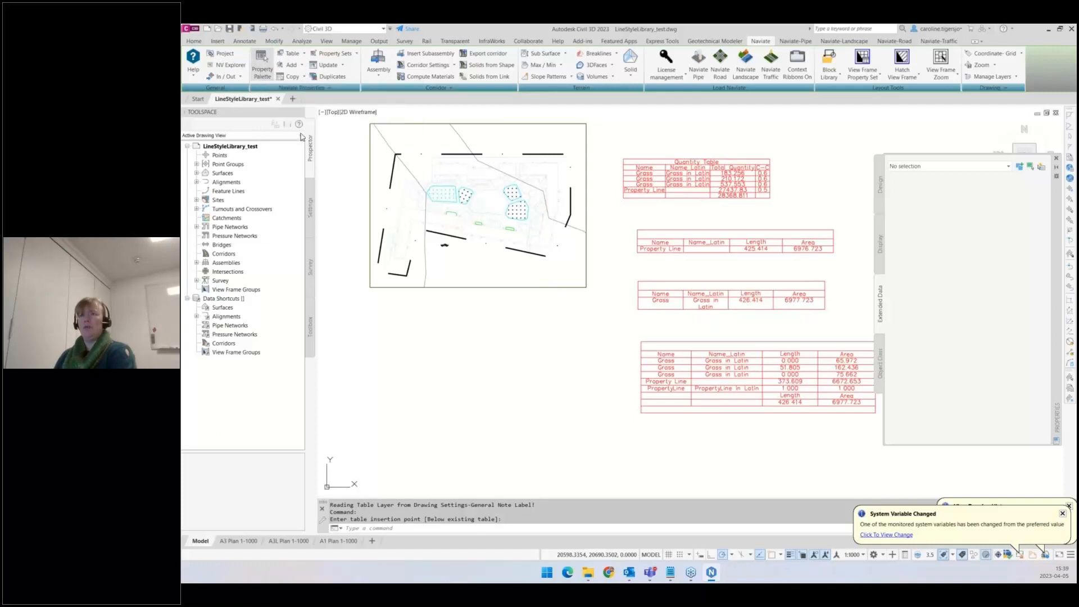
- Open the Naviate property data palette and search all objects carrying the Plantdata property set
{"action": "left_click", "coordinate": [262, 62]}
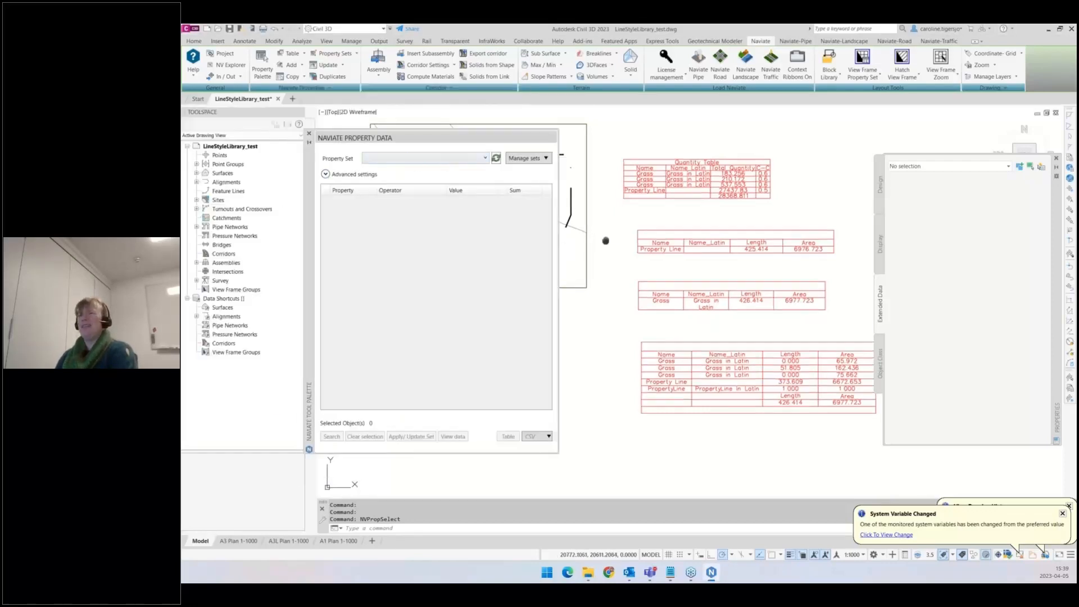
{"action": "middle_click_drag", "start_coordinate": [596, 235], "coordinate": [832, 336]}
{"action": "scroll", "coordinate": [713, 312], "scroll_direction": "up", "scroll_amount": 4}
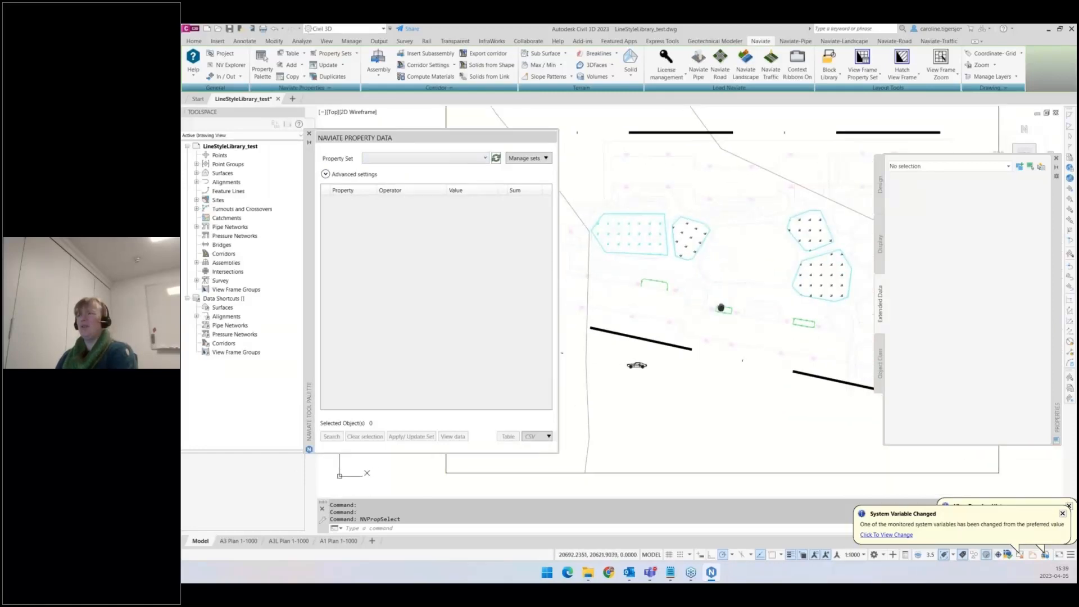
{"action": "left_click", "coordinate": [469, 160]}
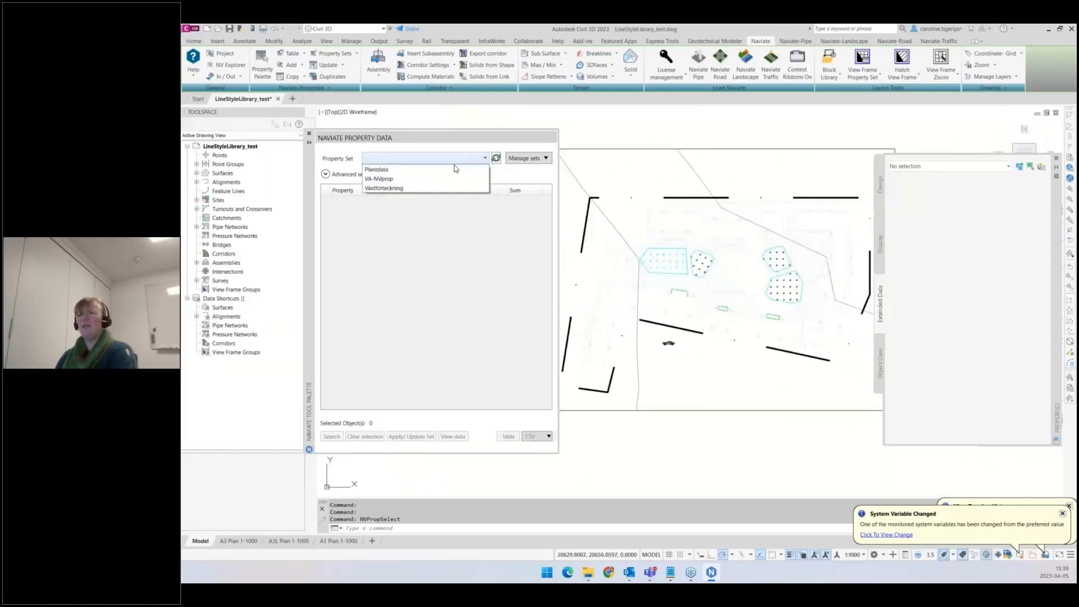
{"action": "left_click", "coordinate": [377, 171]}
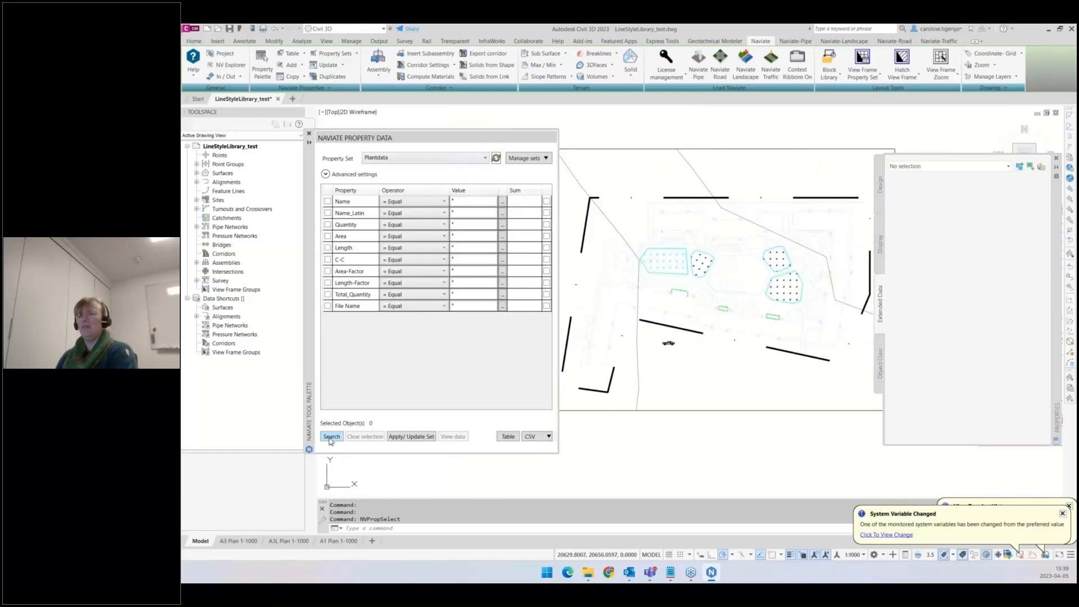
{"action": "left_click", "coordinate": [331, 436]}
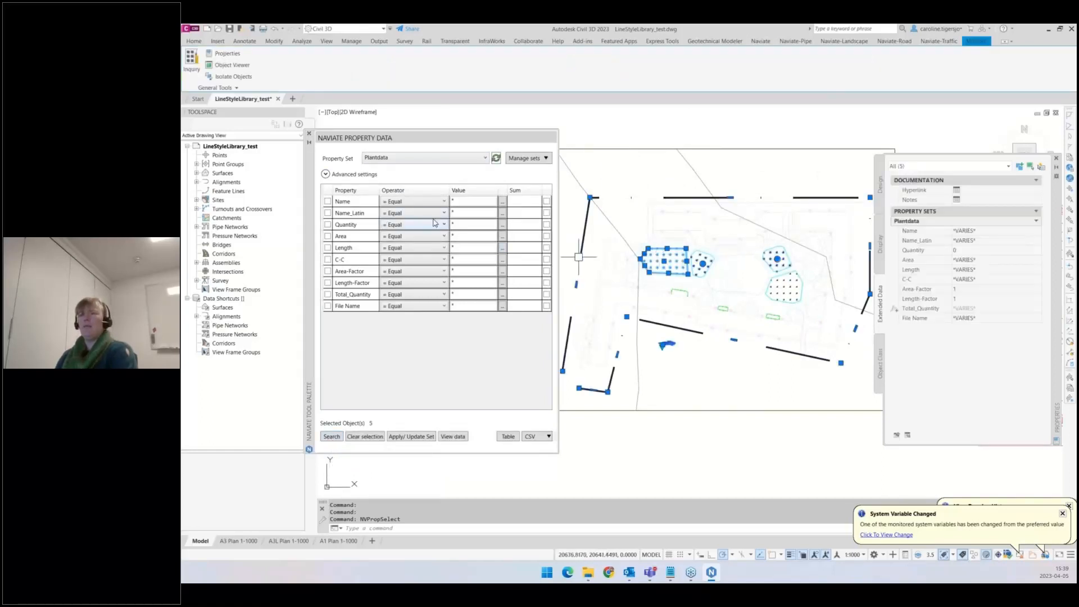
- Filter the Plantdata search to objects whose Name is Grass
{"action": "left_click", "coordinate": [503, 201]}
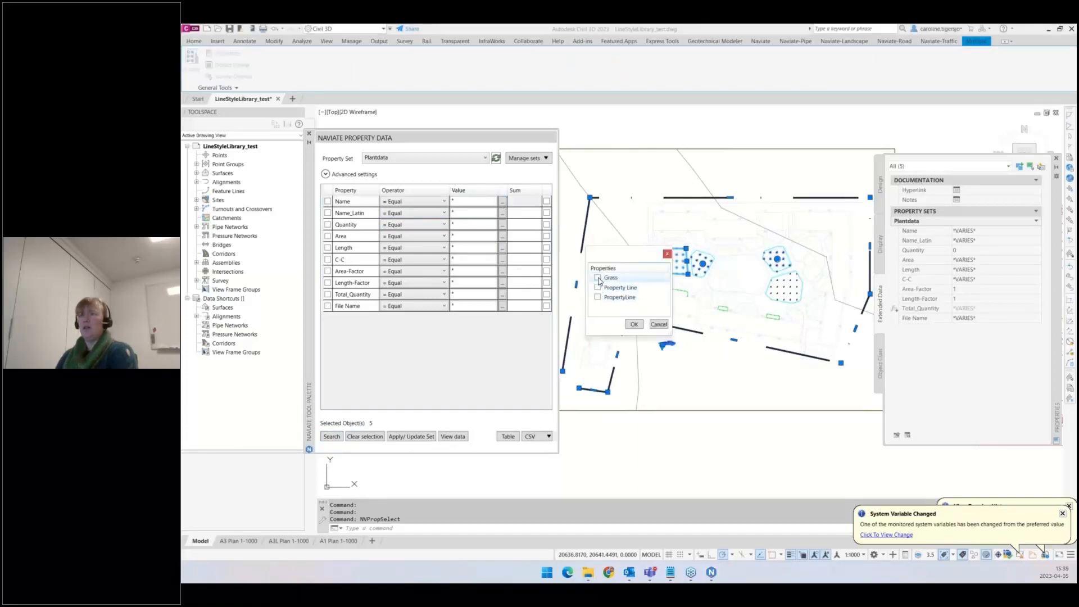
{"action": "left_click", "coordinate": [598, 279]}
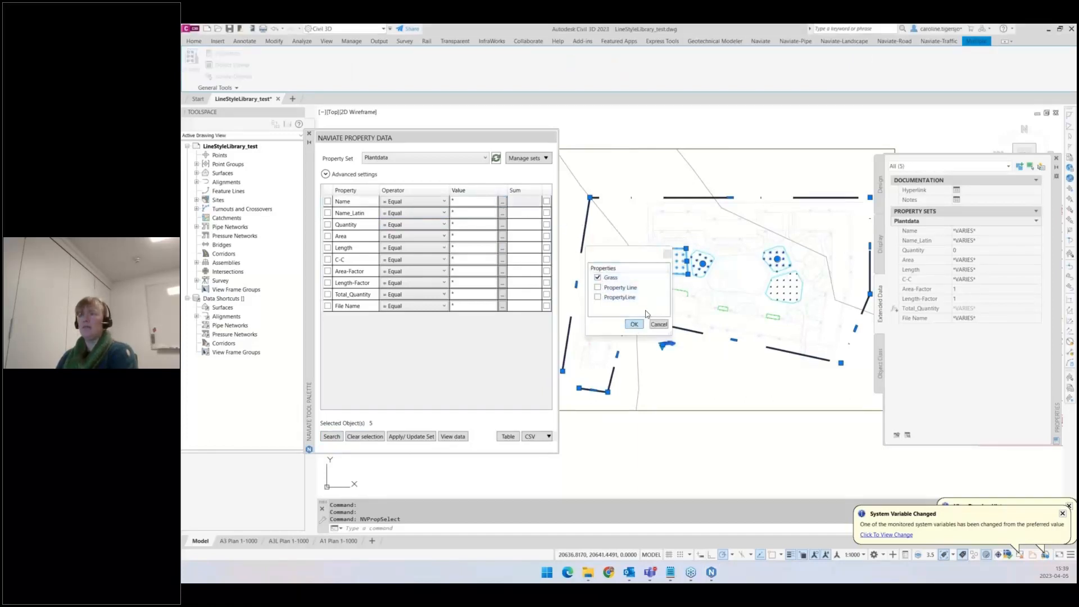
{"action": "left_click", "coordinate": [634, 325]}
{"action": "left_click", "coordinate": [332, 437]}
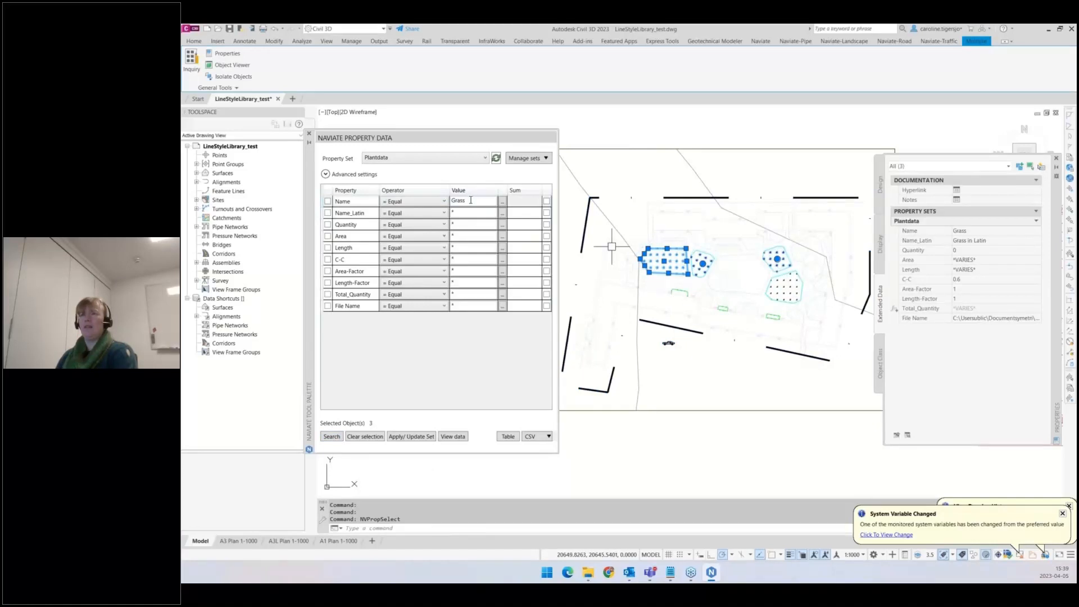
- Display the Total_Quantity sum for the filtered Grass objects, then clear the search filter and selection
{"action": "left_click", "coordinate": [547, 294]}
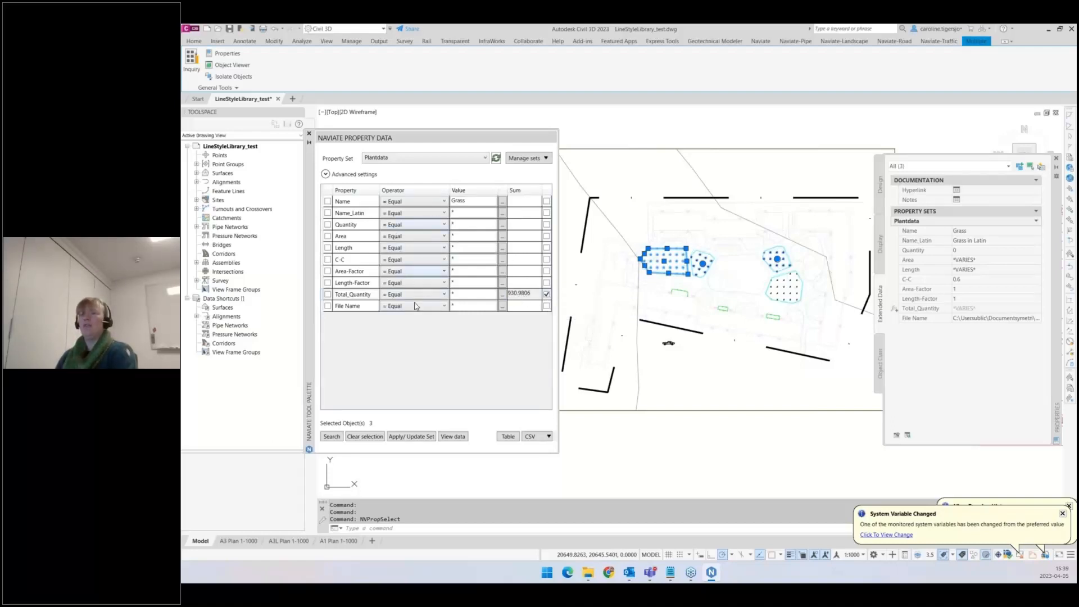
{"action": "left_click", "coordinate": [364, 438]}
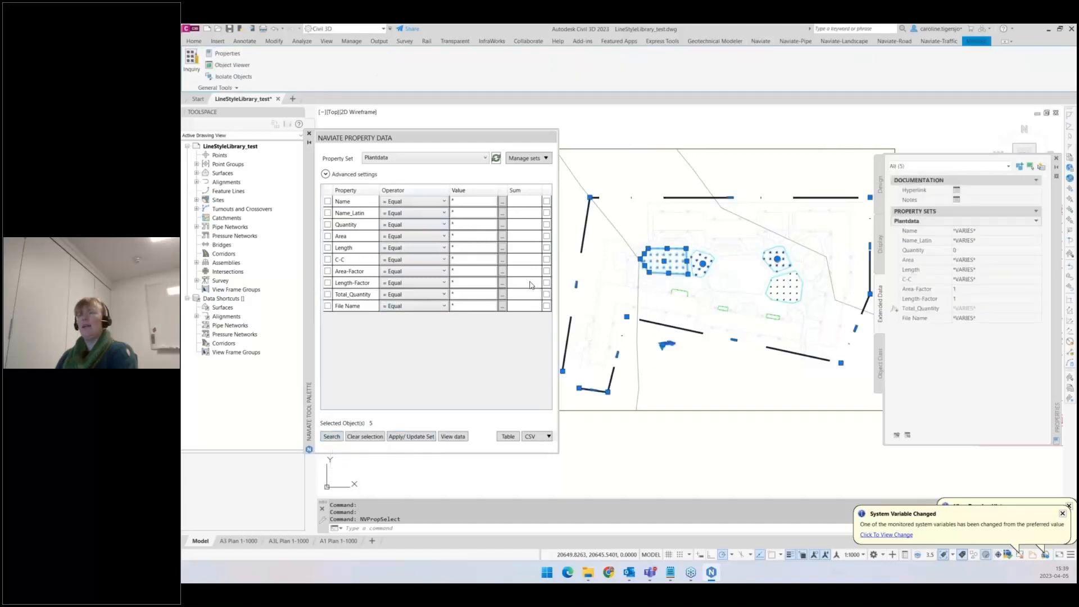
{"action": "left_click", "coordinate": [549, 437]}
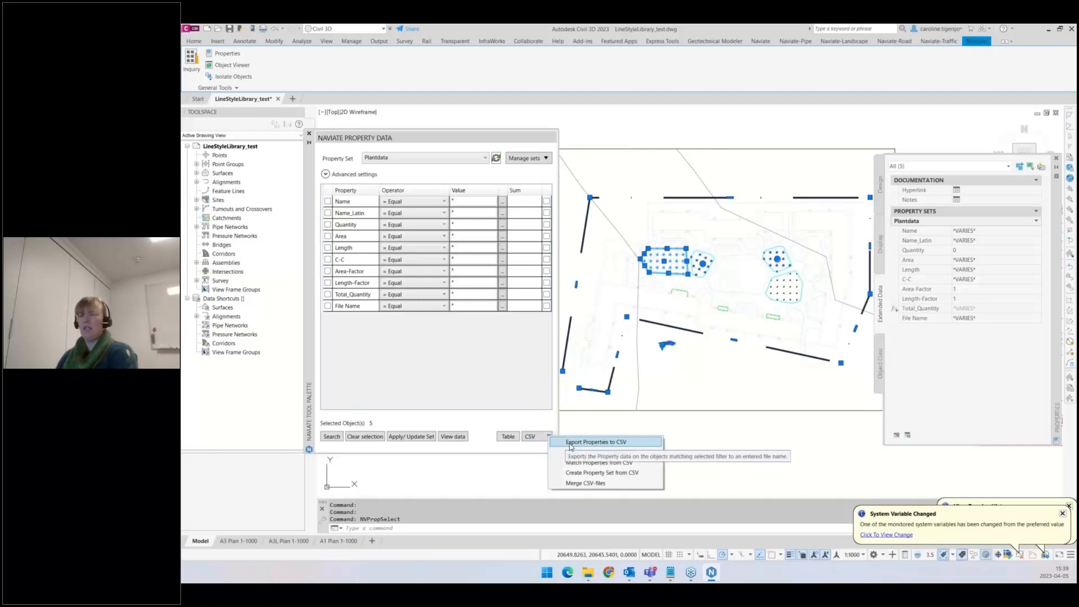
{"action": "left_click", "coordinate": [571, 443]}
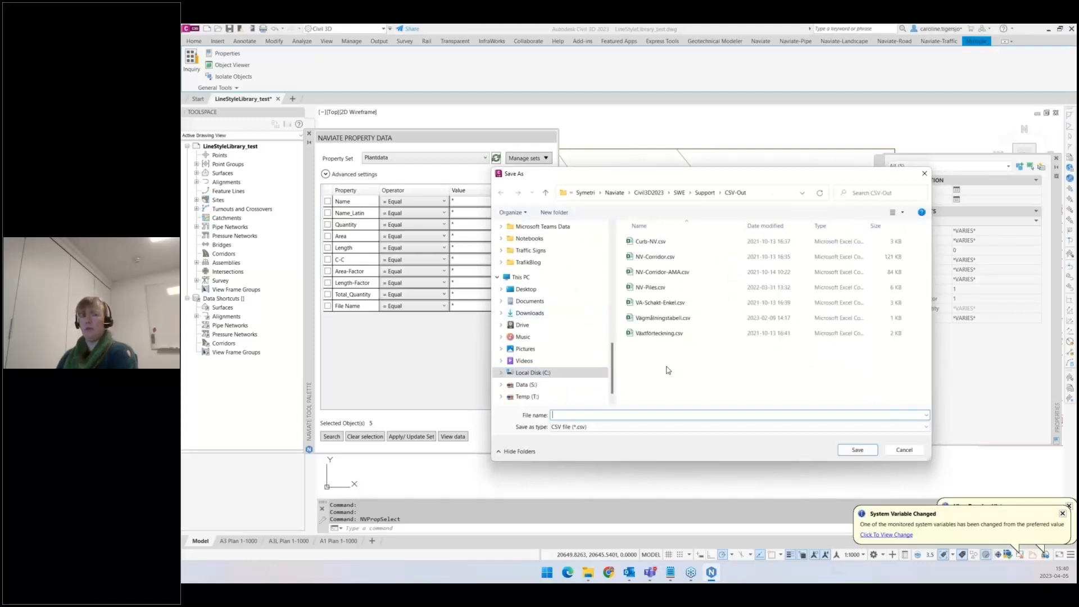
{"action": "left_click", "coordinate": [904, 450]}
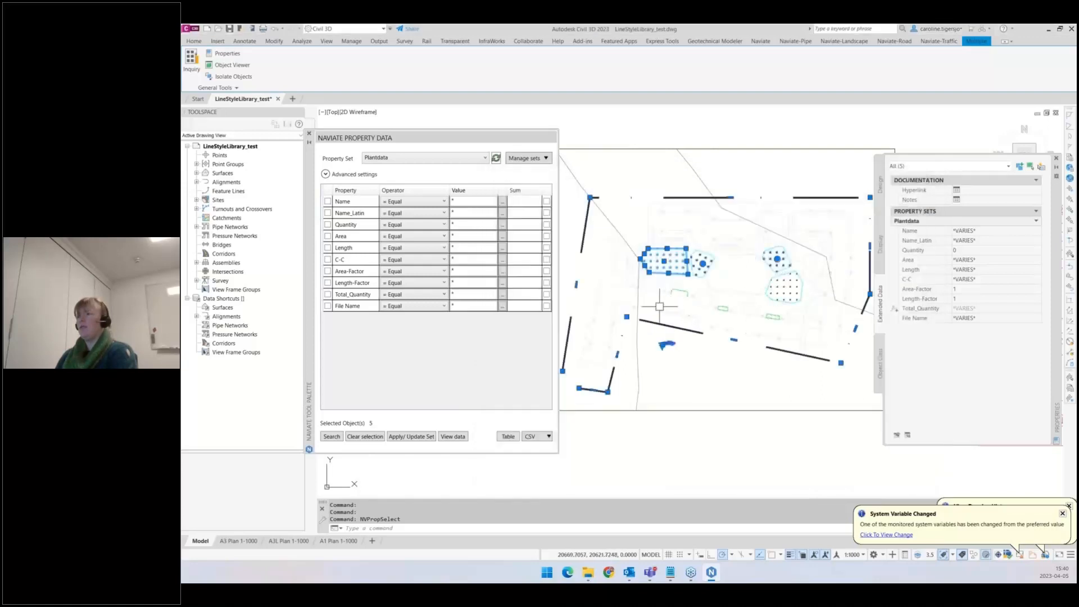
- Deselect all objects and start exporting the Plantdata properties to a CSV file
{"action": "key", "text": "Escape"}
{"action": "middle_click_drag", "start_coordinate": [783, 341], "coordinate": [615, 283]}
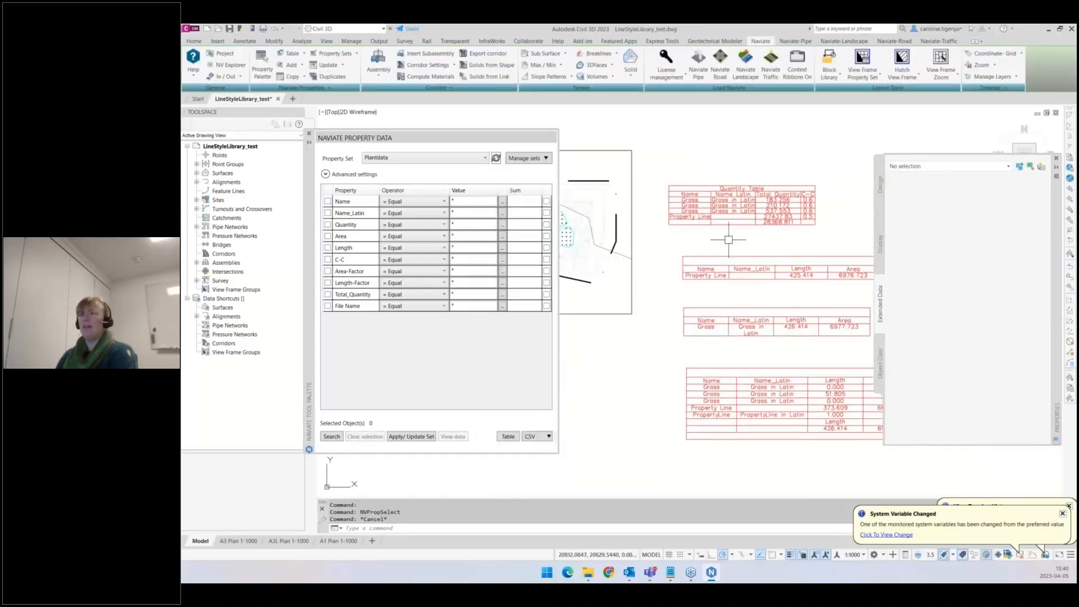
{"action": "middle_click_drag", "start_coordinate": [778, 344], "coordinate": [700, 333]}
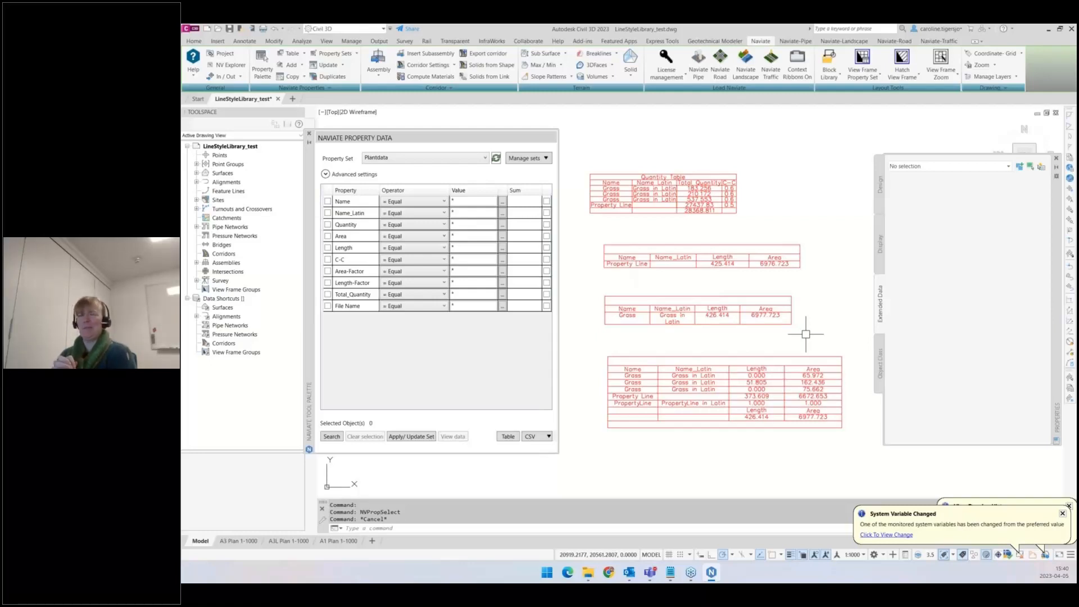
{"action": "left_click", "coordinate": [549, 437]}
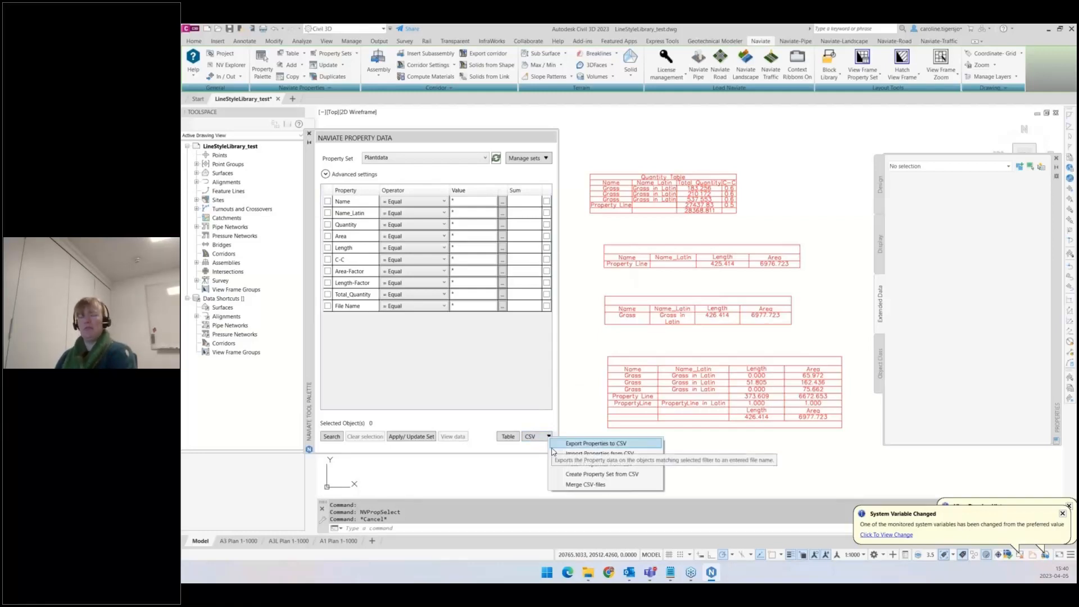